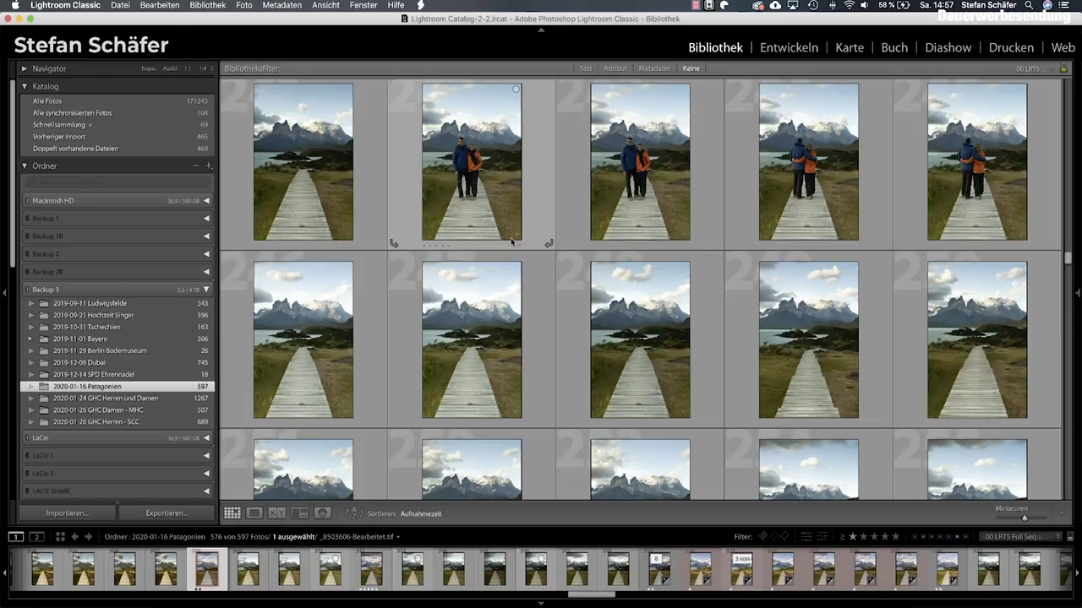
Step: Browse the Patagonien boardwalk thumbnails and open one boardwalk photo in Loupe view
{"action": "scroll", "coordinate": [902, 242], "scroll_direction": "up", "scroll_amount": 2}
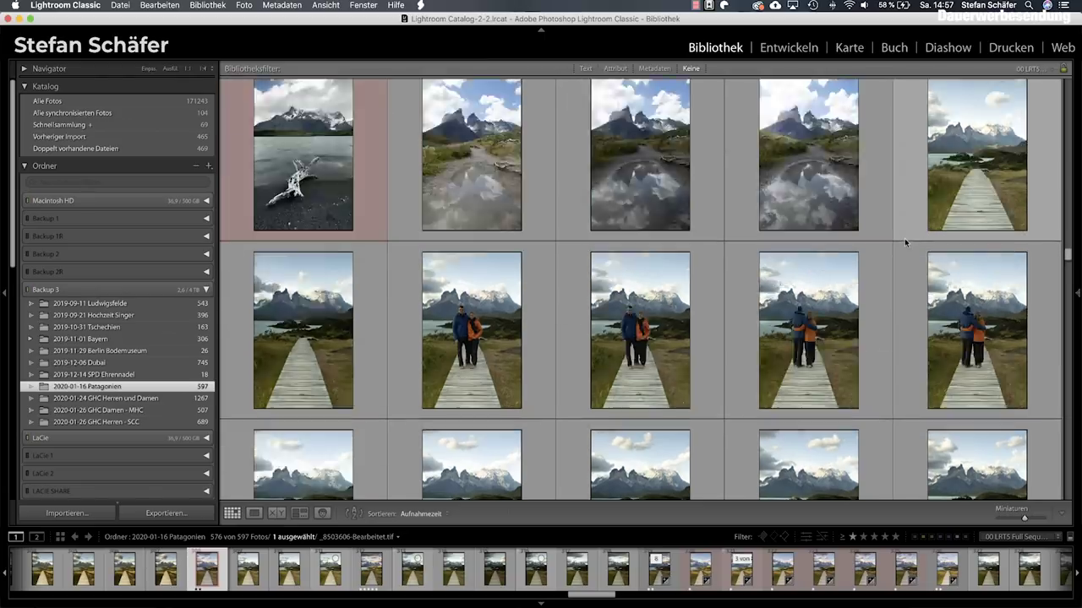
{"action": "scroll", "coordinate": [868, 228], "scroll_direction": "up", "scroll_amount": 2}
{"action": "scroll", "coordinate": [818, 209], "scroll_direction": "down", "scroll_amount": 2}
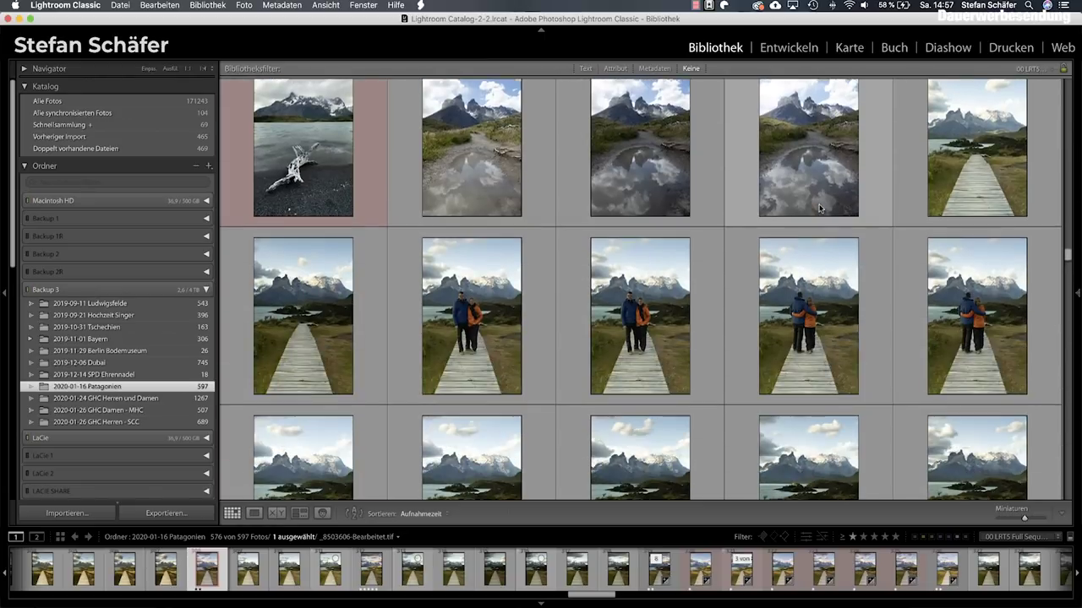
{"action": "scroll", "coordinate": [821, 212], "scroll_direction": "down", "scroll_amount": 2}
{"action": "scroll", "coordinate": [826, 217], "scroll_direction": "down", "scroll_amount": 1}
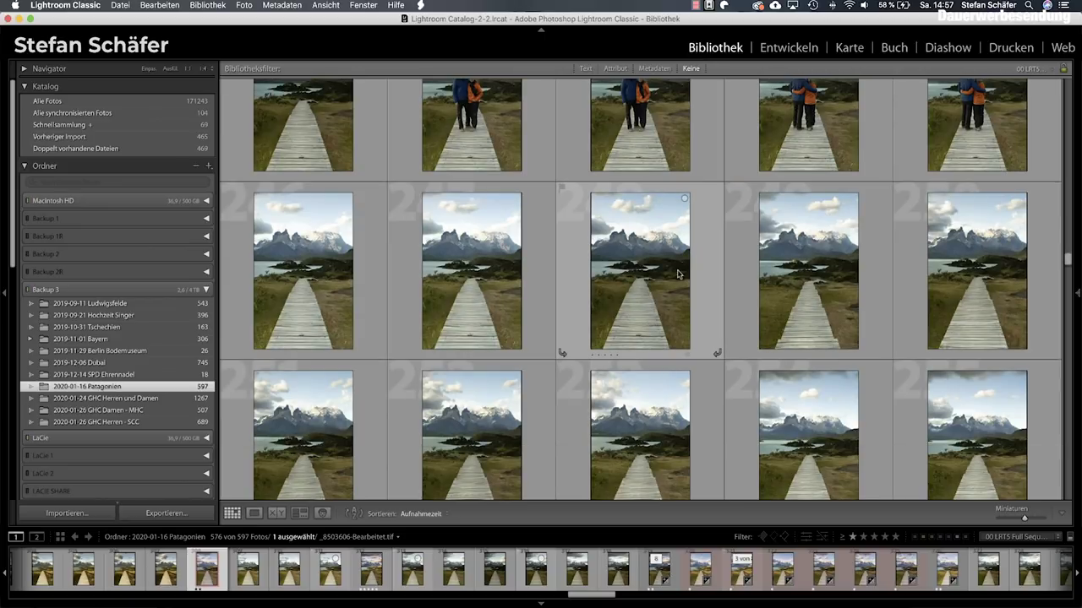
{"action": "scroll", "coordinate": [685, 264], "scroll_direction": "down", "scroll_amount": 2}
{"action": "scroll", "coordinate": [676, 269], "scroll_direction": "down", "scroll_amount": 2}
{"action": "scroll", "coordinate": [677, 272], "scroll_direction": "down", "scroll_amount": 1}
{"action": "scroll", "coordinate": [677, 272], "scroll_direction": "down", "scroll_amount": 1}
{"action": "scroll", "coordinate": [677, 272], "scroll_direction": "down", "scroll_amount": 2}
{"action": "scroll", "coordinate": [677, 272], "scroll_direction": "down", "scroll_amount": 2}
{"action": "scroll", "coordinate": [677, 269], "scroll_direction": "down", "scroll_amount": 1}
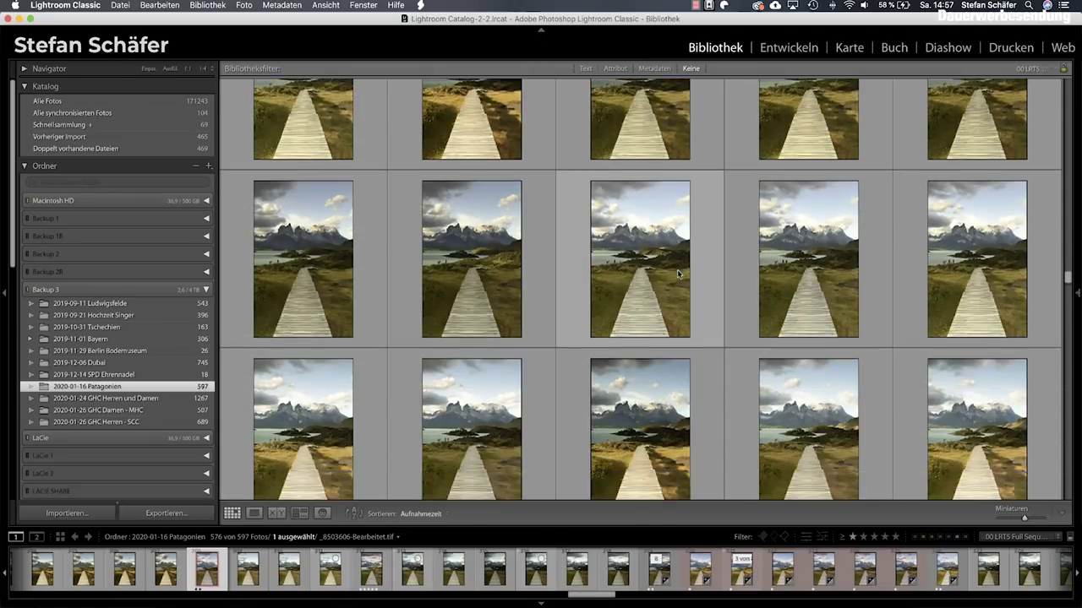
{"action": "scroll", "coordinate": [677, 270], "scroll_direction": "down", "scroll_amount": 2}
{"action": "scroll", "coordinate": [677, 269], "scroll_direction": "down", "scroll_amount": 1}
{"action": "scroll", "coordinate": [677, 270], "scroll_direction": "down", "scroll_amount": 2}
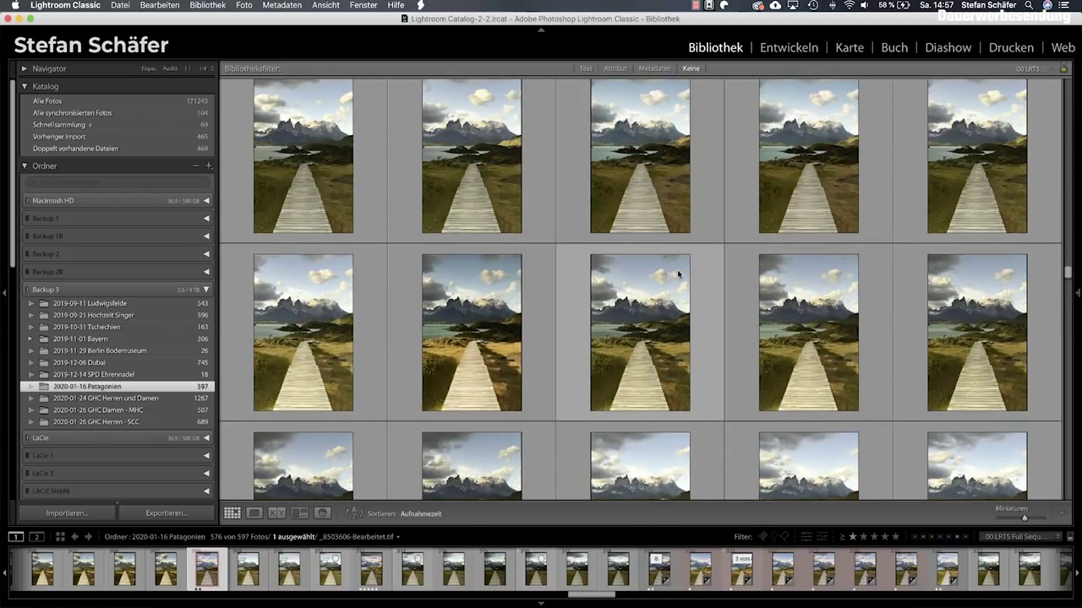
{"action": "scroll", "coordinate": [677, 269], "scroll_direction": "down", "scroll_amount": 1}
{"action": "scroll", "coordinate": [677, 270], "scroll_direction": "up", "scroll_amount": 2}
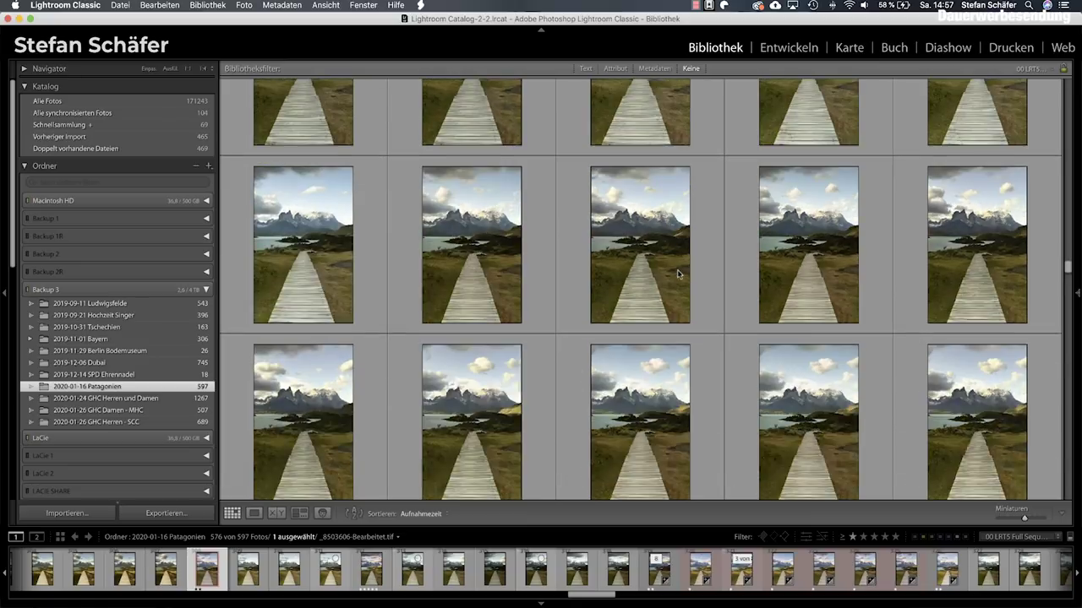
{"action": "scroll", "coordinate": [677, 270], "scroll_direction": "up", "scroll_amount": 2}
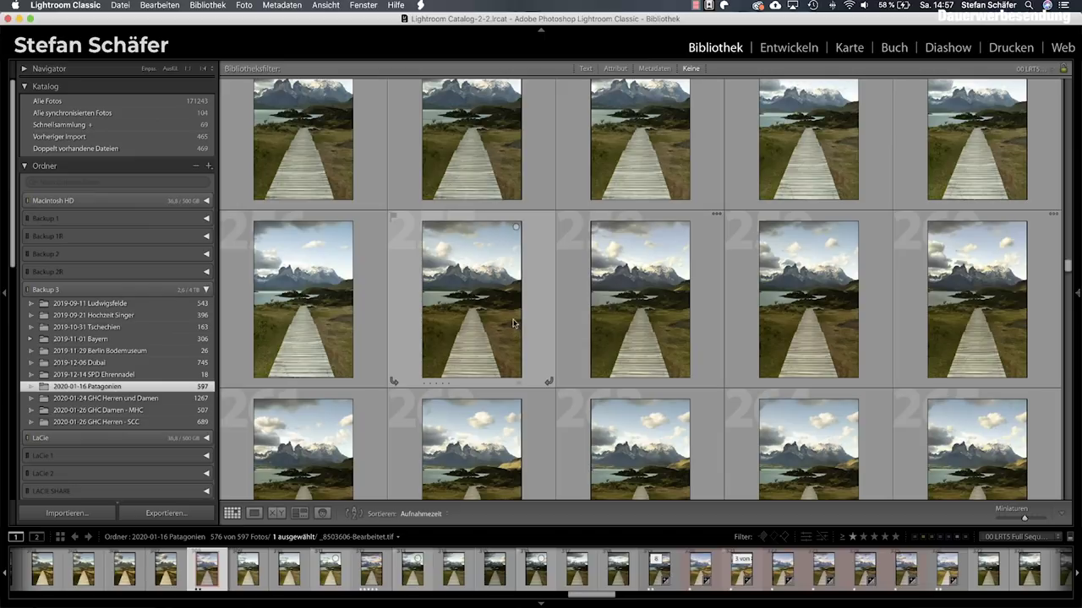
{"action": "mouse_move", "coordinate": [472, 287]}
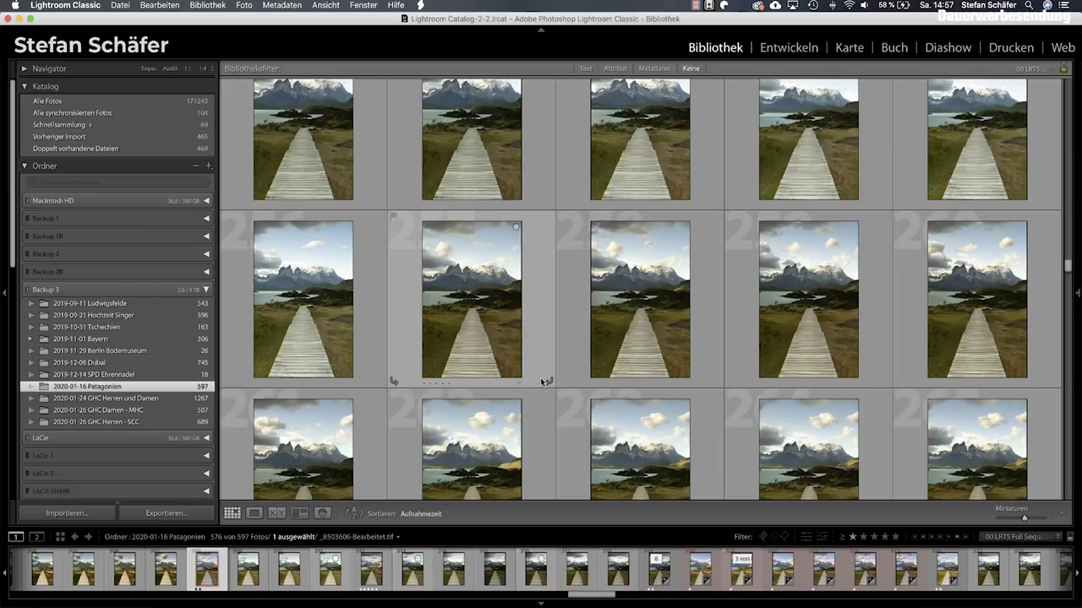
{"action": "scroll", "coordinate": [541, 378], "scroll_direction": "down", "scroll_amount": 1}
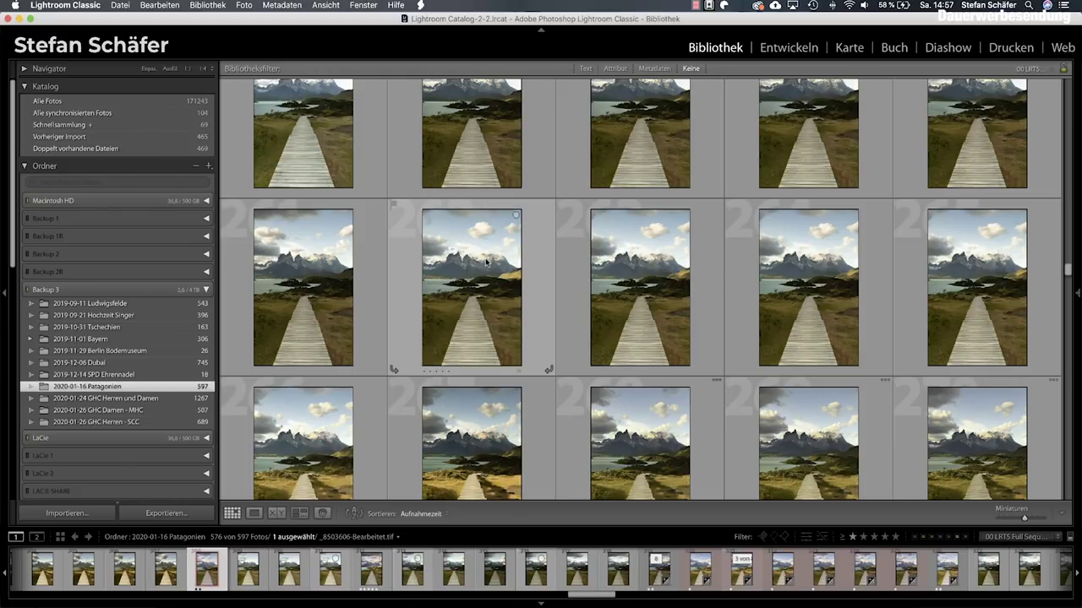
{"action": "double_click", "coordinate": [486, 262]}
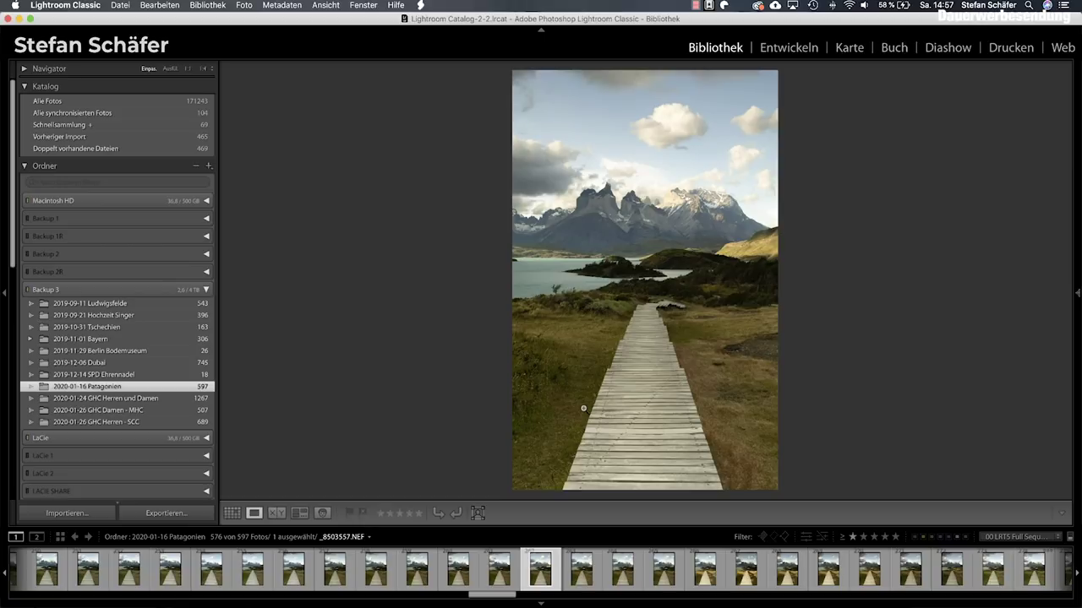
Step: Compare exposures such as _8503566 and _8503573, then zoom 1:1 on the people by the lake
{"action": "left_click", "coordinate": [788, 570]}
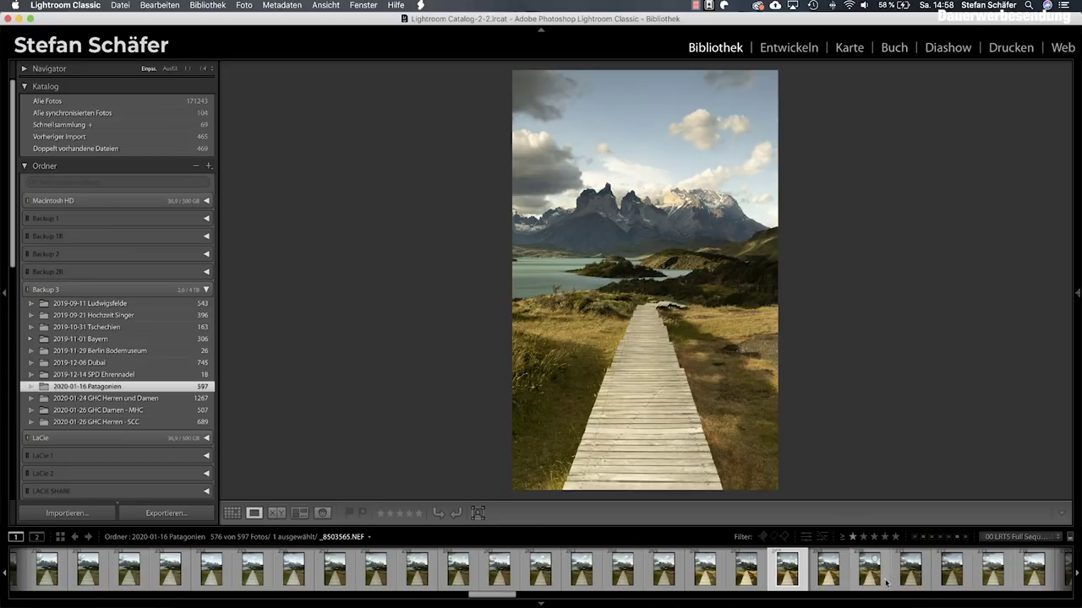
{"action": "left_click", "coordinate": [914, 581]}
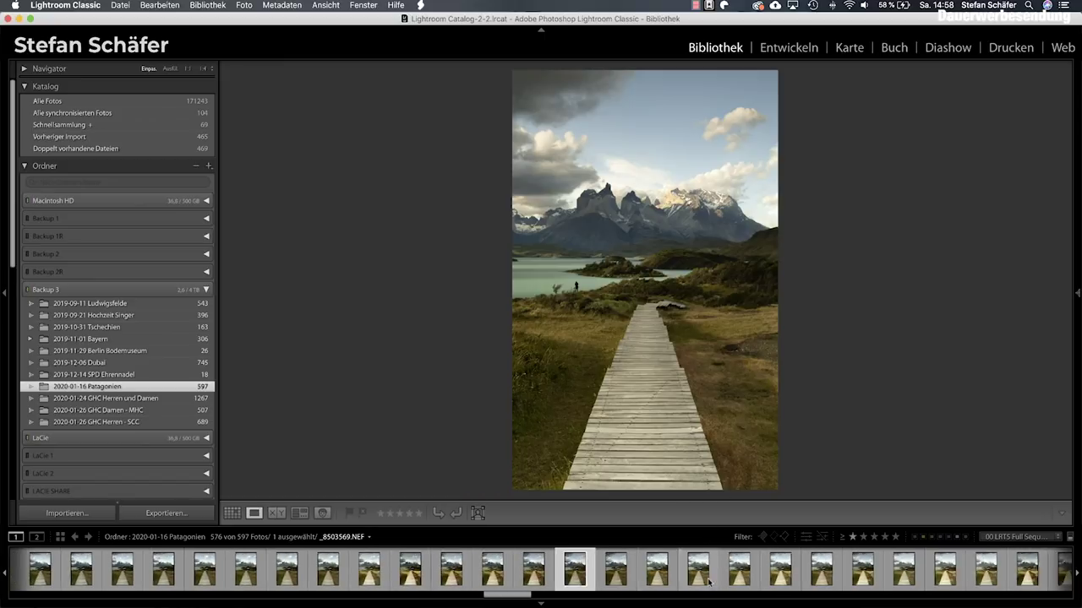
{"action": "left_click", "coordinate": [838, 579]}
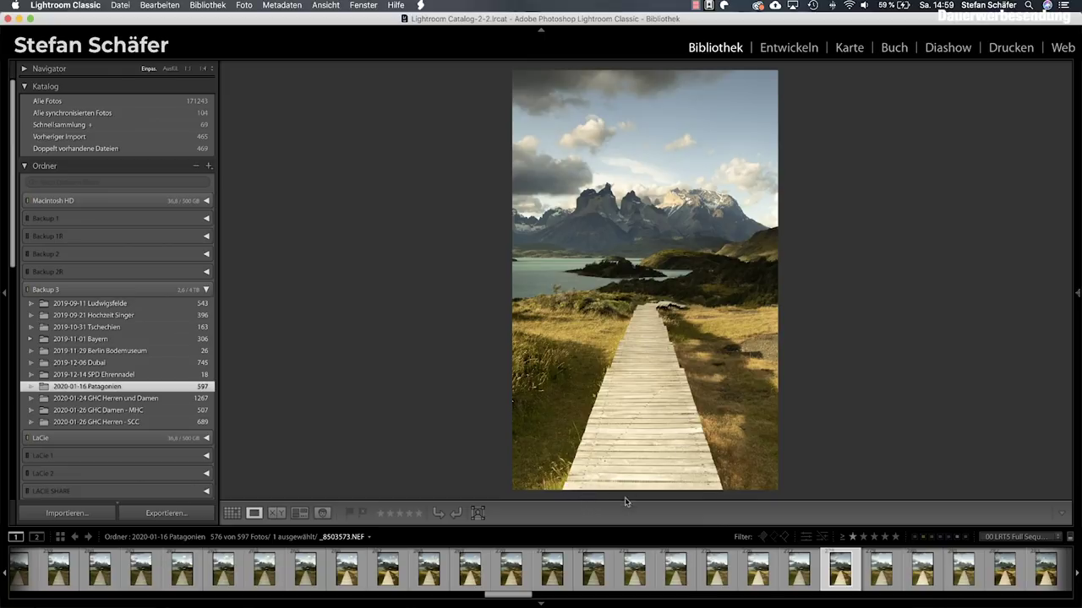
{"action": "left_click", "coordinate": [639, 587]}
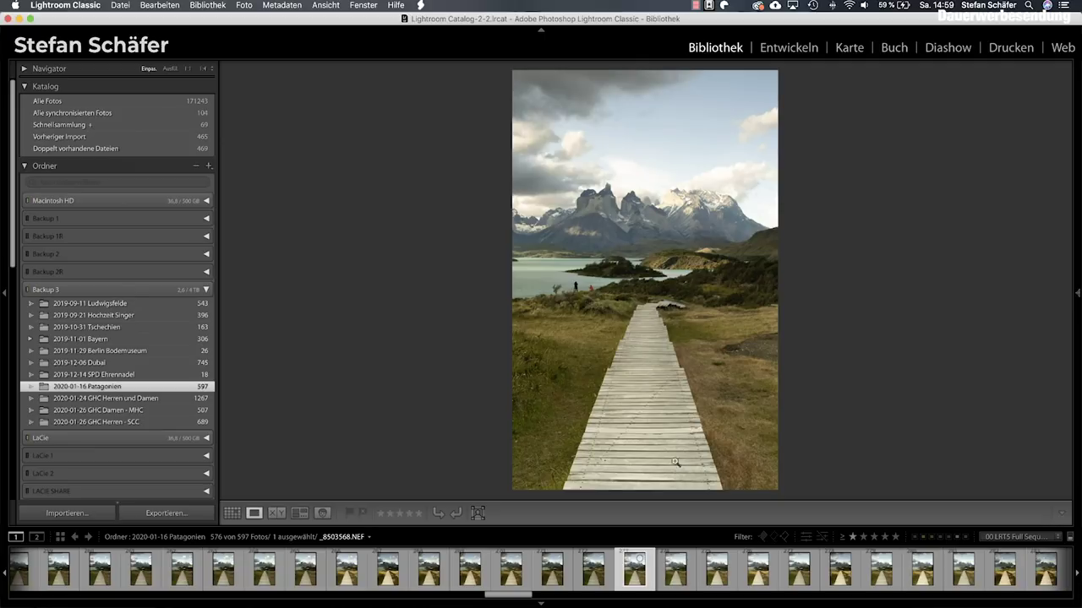
{"action": "left_click", "coordinate": [590, 292]}
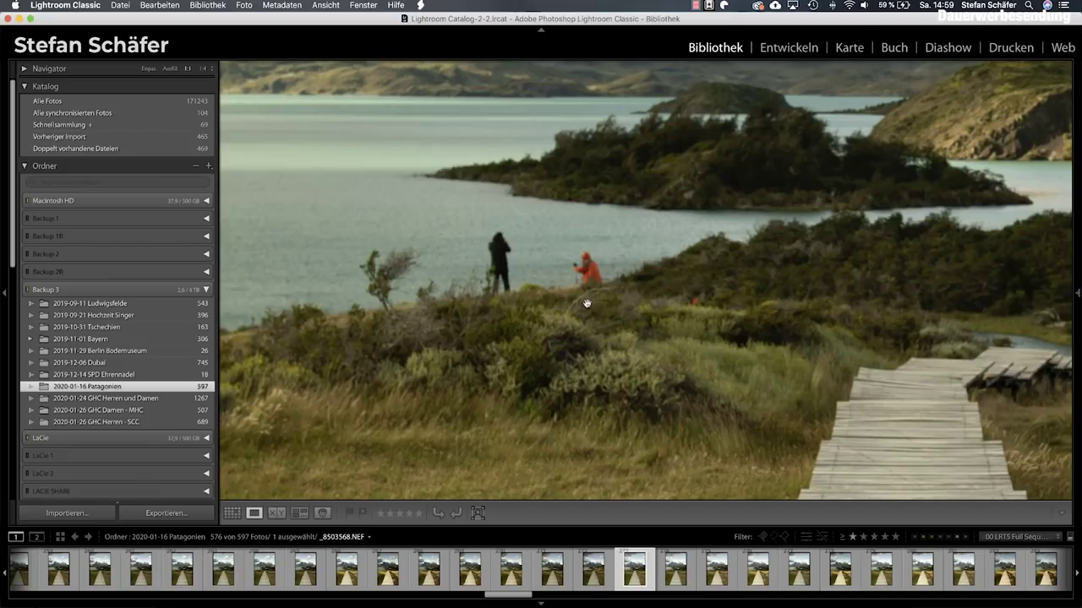
Step: Return to Fit view and display the sunlit exposure _8503578.NEF
{"action": "left_click", "coordinate": [516, 276]}
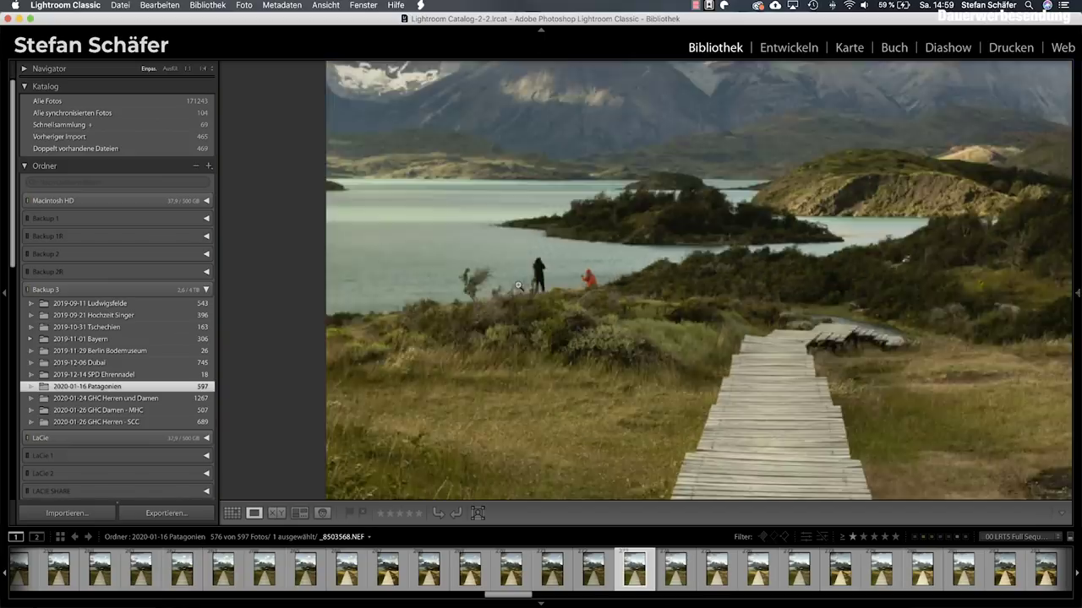
{"action": "key", "text": "Right"}
{"action": "key", "text": "Right"}
{"action": "key", "text": "Right"}
{"action": "left_click", "coordinate": [843, 575]}
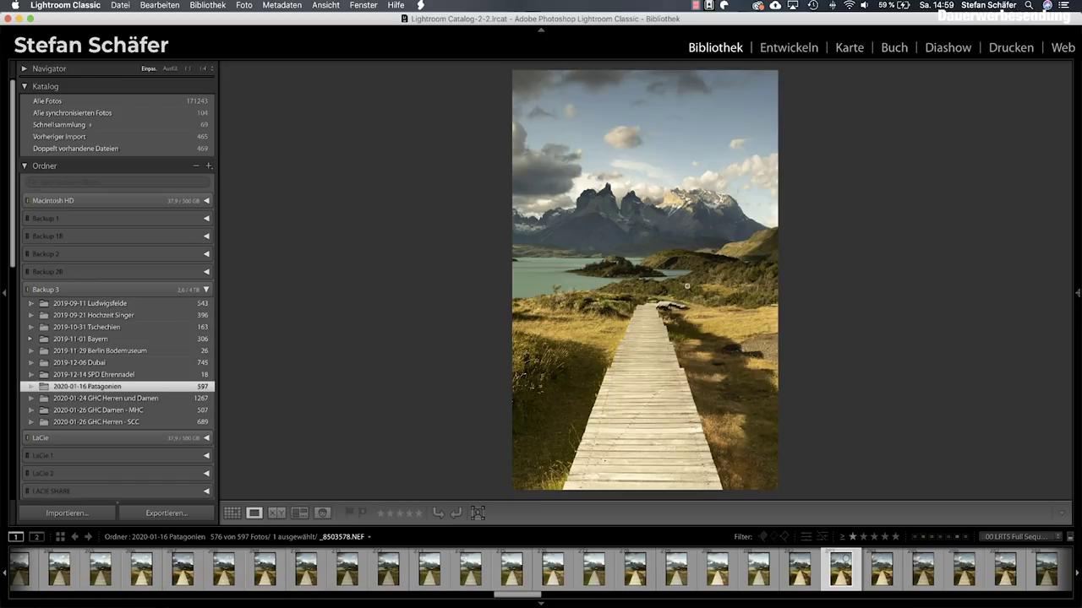
Step: Step through exposures _8503579 to _8503583 one frame at a time
{"action": "key", "text": "Right"}
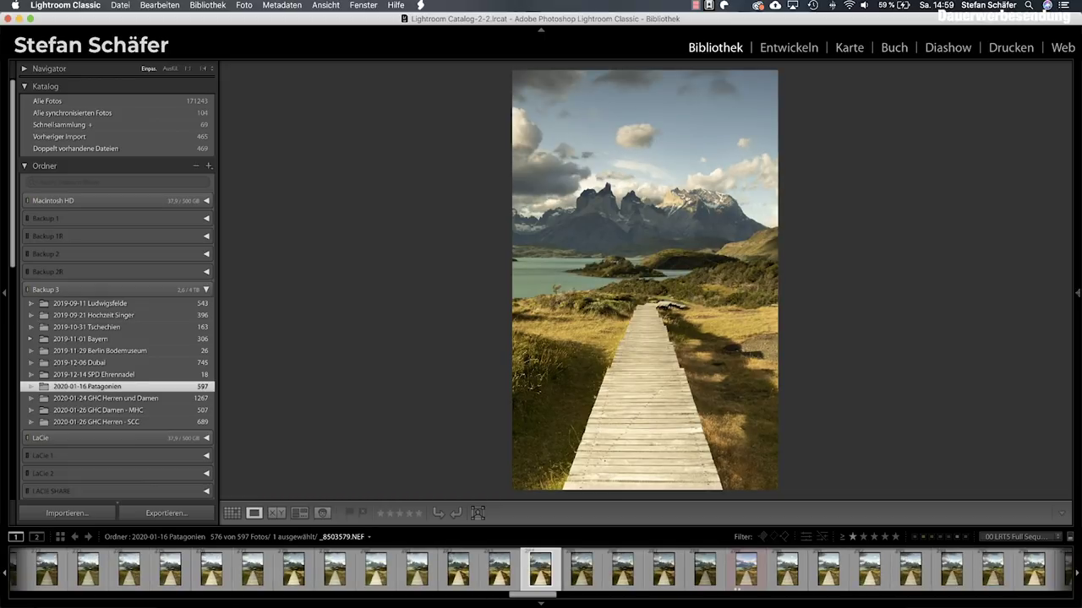
{"action": "key", "text": "Right"}
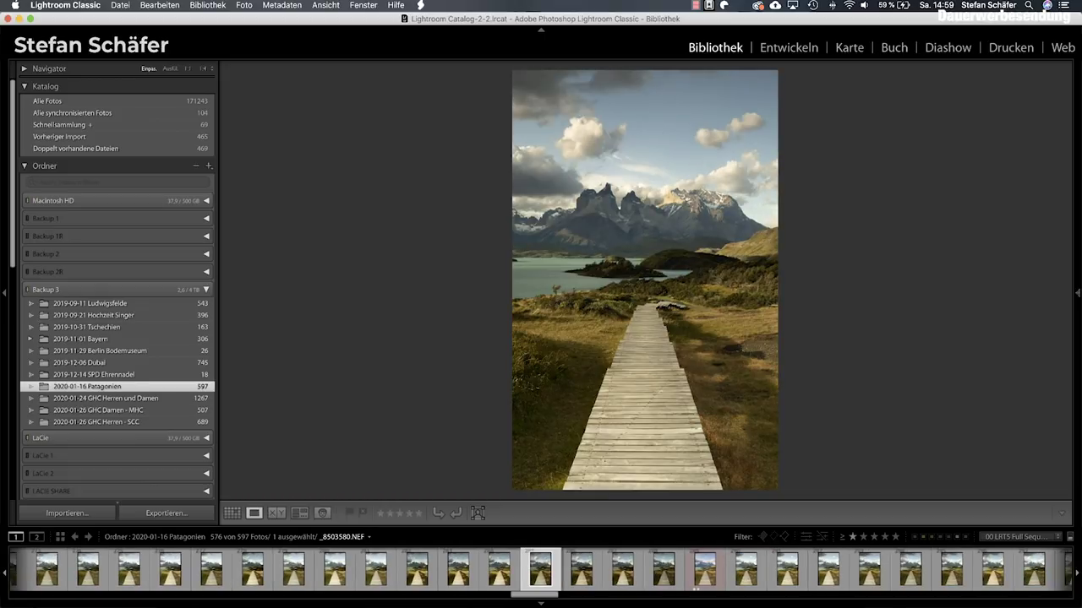
{"action": "key", "text": "Left"}
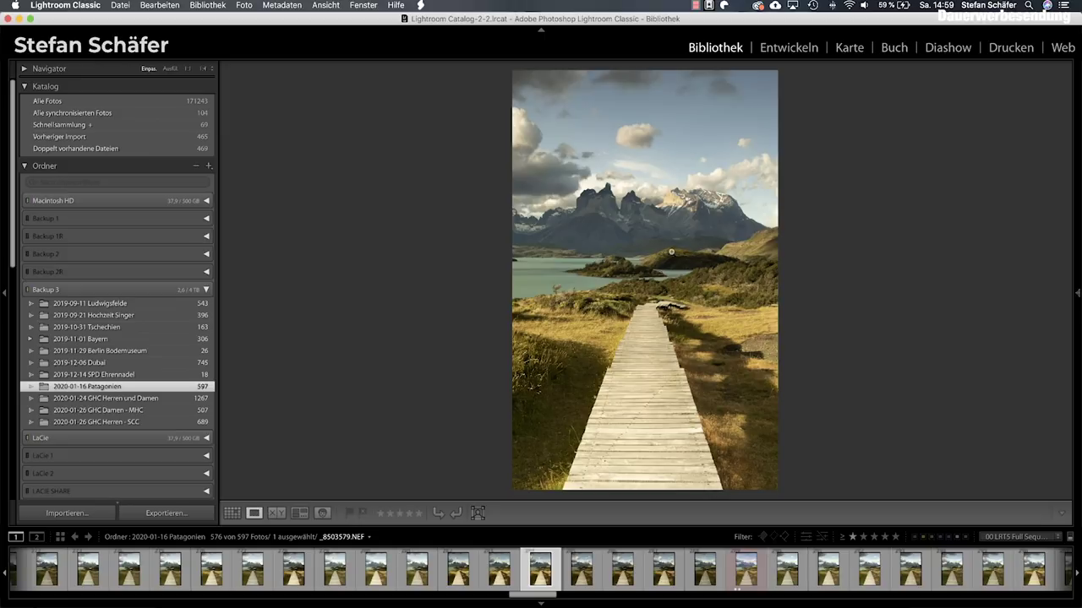
{"action": "key", "text": "Right"}
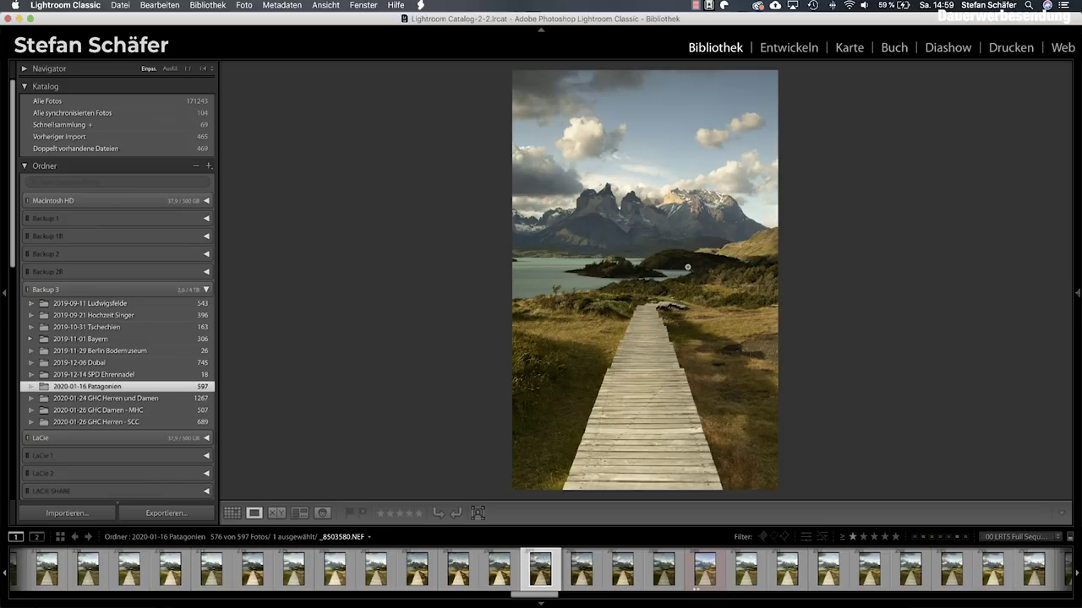
{"action": "key", "text": "Right"}
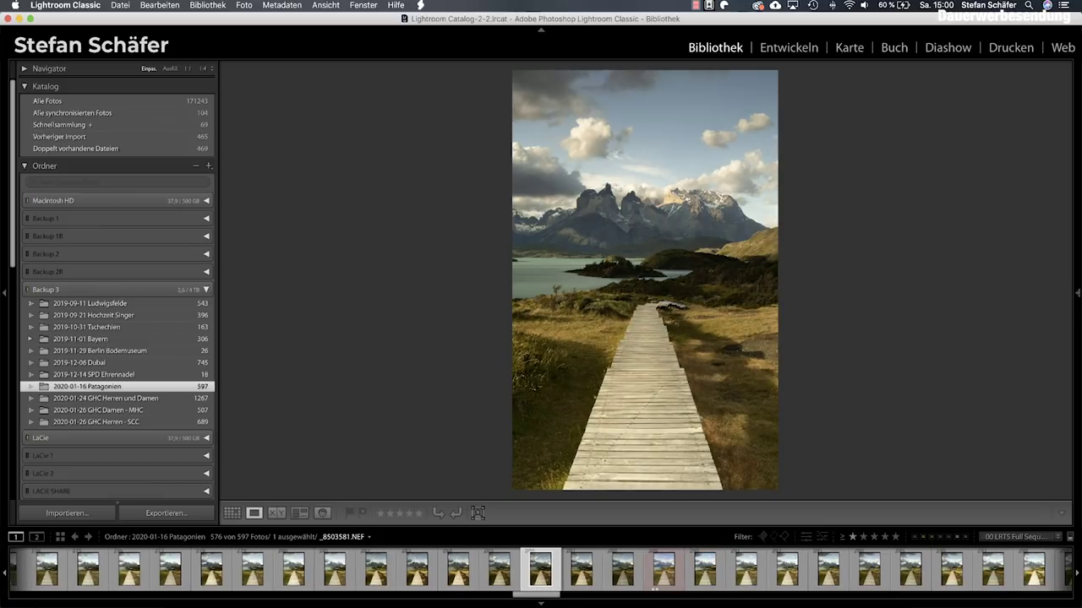
{"action": "key", "text": "Right"}
{"action": "key", "text": "Right"}
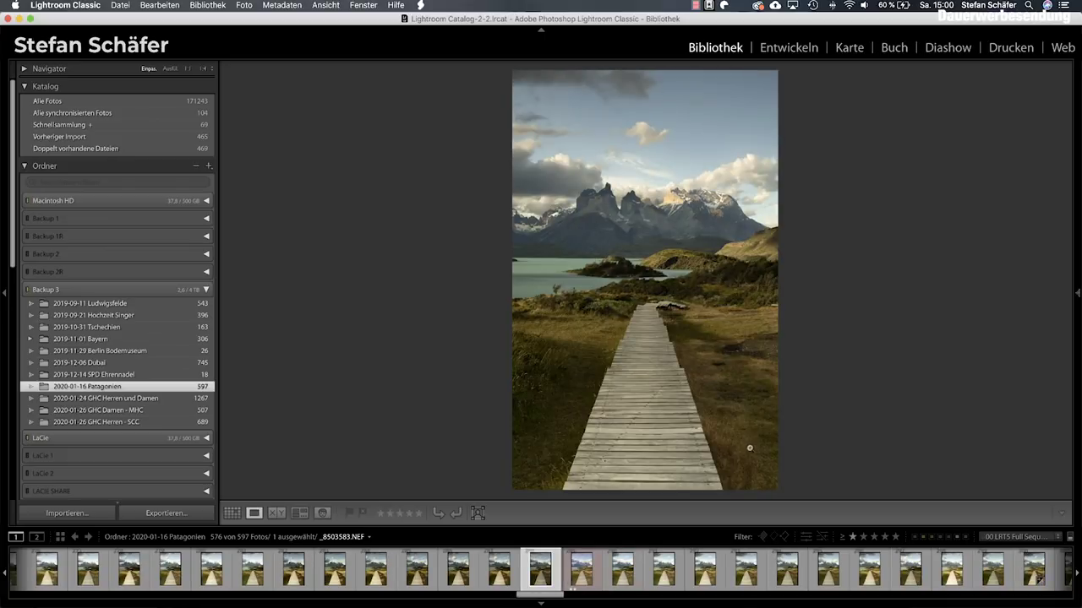
{"action": "scroll", "coordinate": [758, 583], "scroll_direction": "down", "scroll_amount": 3}
{"action": "scroll", "coordinate": [759, 583], "scroll_direction": "down", "scroll_amount": 2}
{"action": "scroll", "coordinate": [760, 583], "scroll_direction": "down", "scroll_amount": 3}
{"action": "scroll", "coordinate": [759, 583], "scroll_direction": "up", "scroll_amount": 2}
{"action": "scroll", "coordinate": [676, 585], "scroll_direction": "up", "scroll_amount": 3}
{"action": "scroll", "coordinate": [608, 588], "scroll_direction": "up", "scroll_amount": 2}
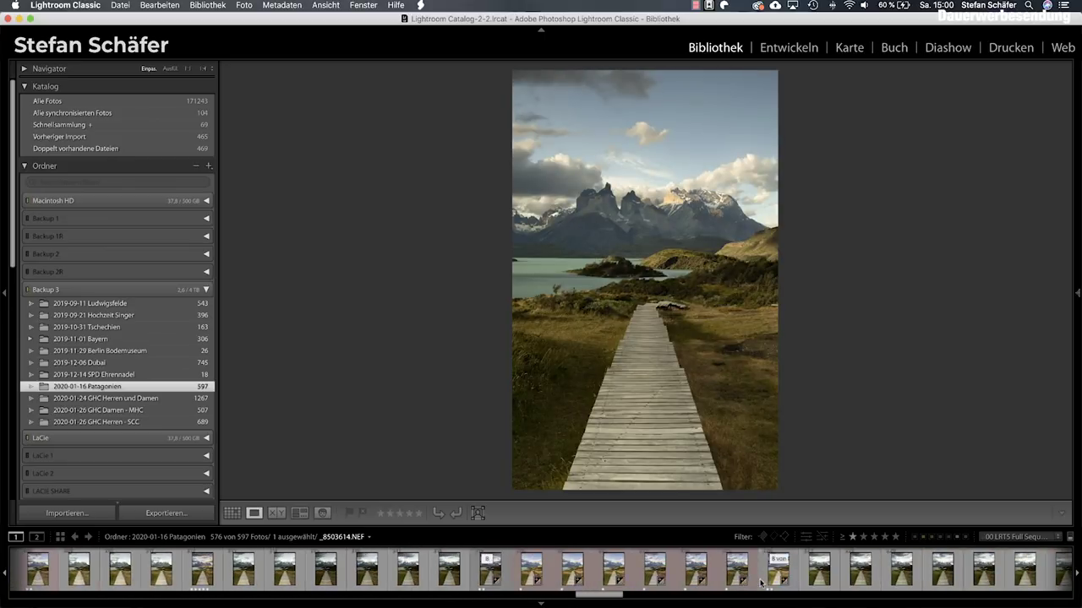
Step: View the two-star dramatic-sky exposure, collapsing and re-expanding its stack
{"action": "left_click", "coordinate": [500, 573]}
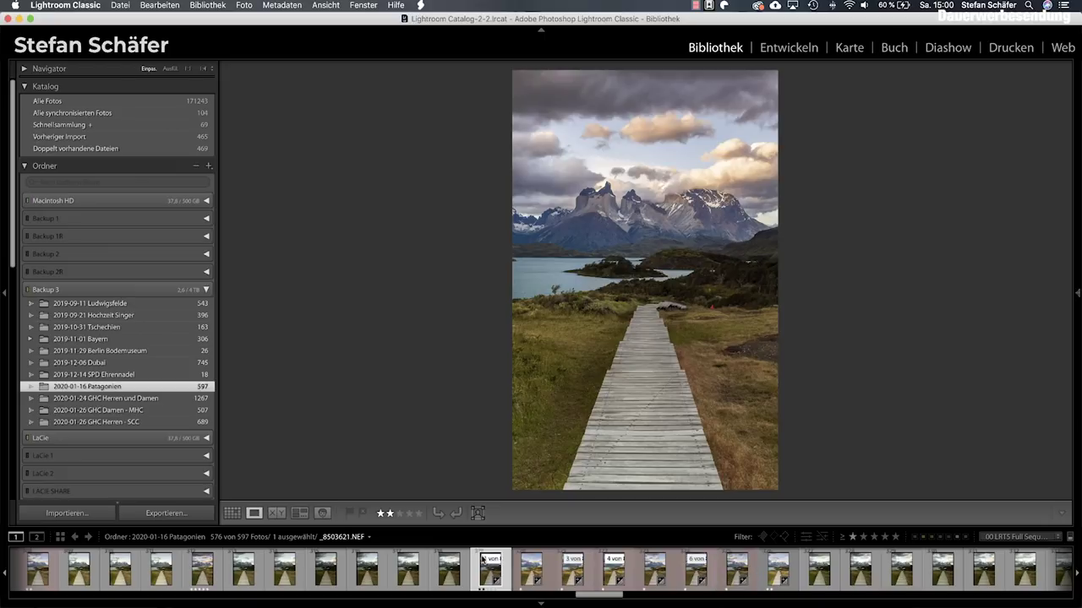
{"action": "left_click", "coordinate": [486, 562]}
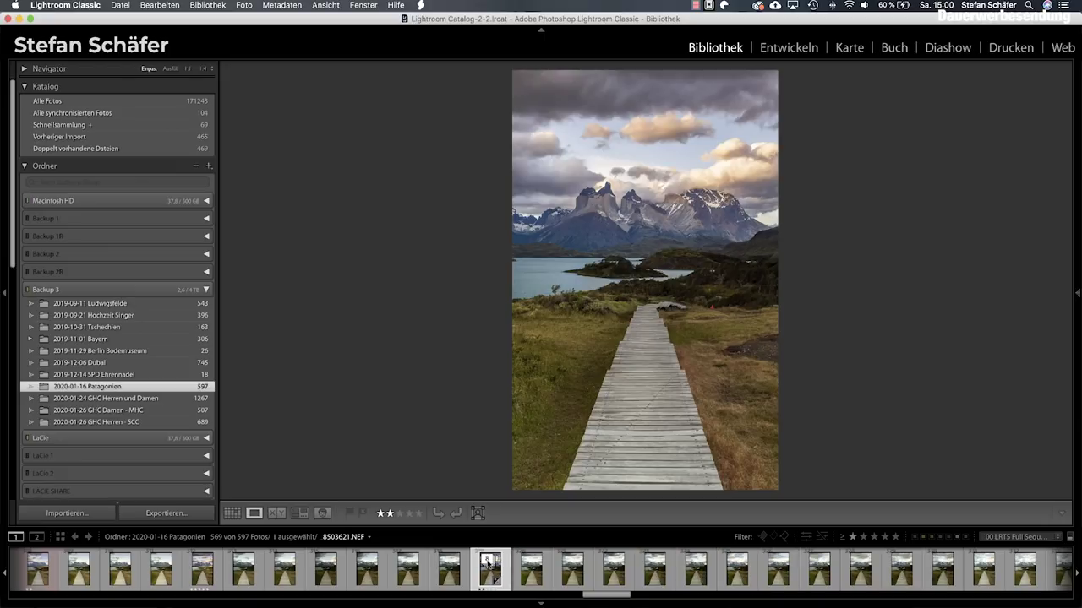
{"action": "left_click", "coordinate": [487, 564]}
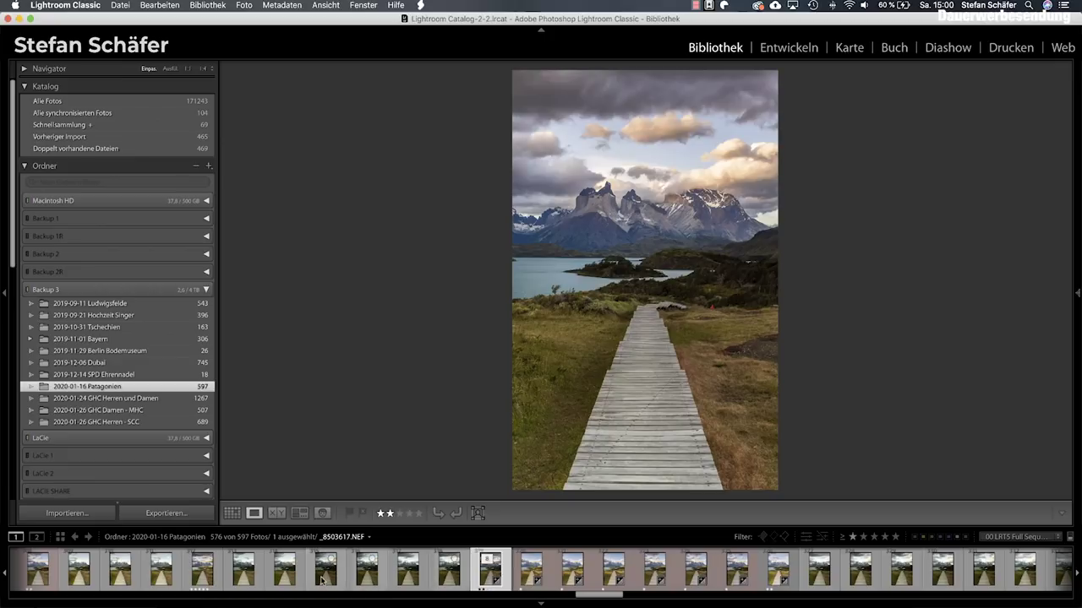
Step: Select three consecutive darker exposures from _8503619 and group them with Stapeln > In Stapel gruppieren
{"action": "left_click", "coordinate": [321, 579]}
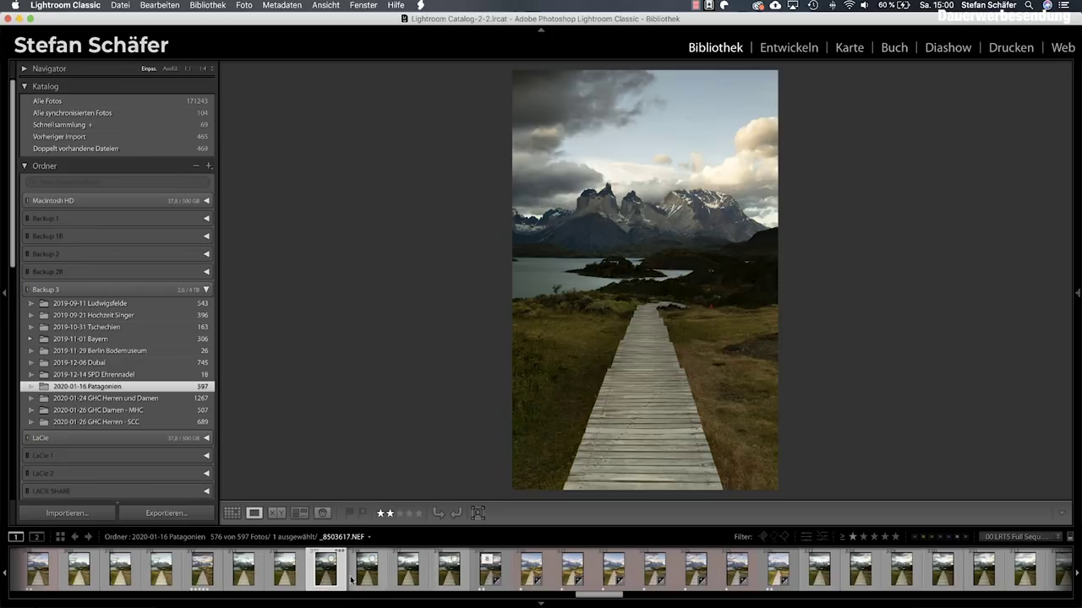
{"action": "left_click", "coordinate": [408, 581], "text": "shift"}
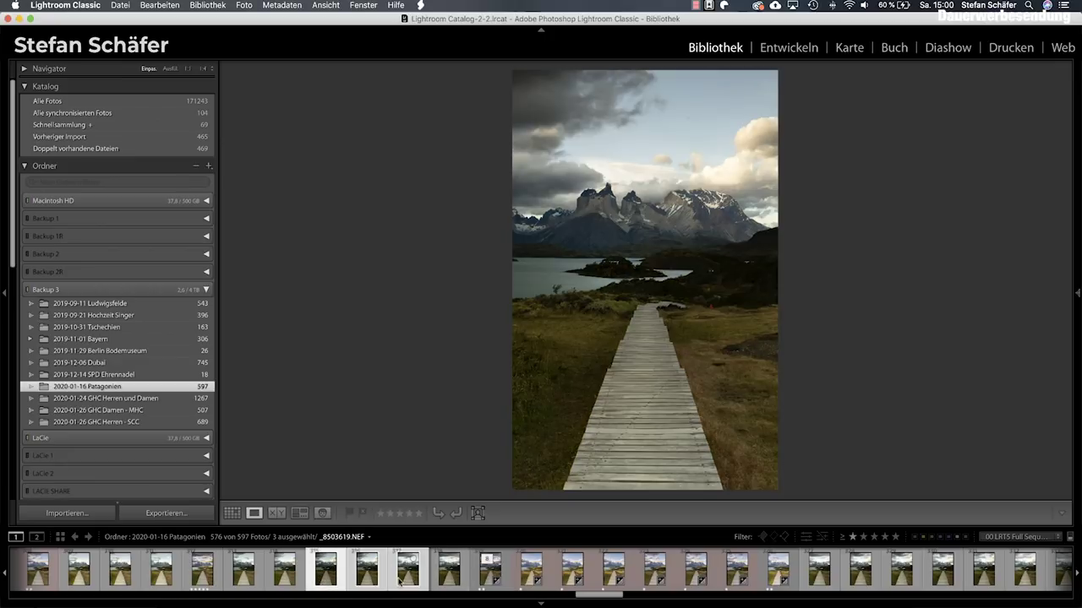
{"action": "right_click", "coordinate": [323, 580]}
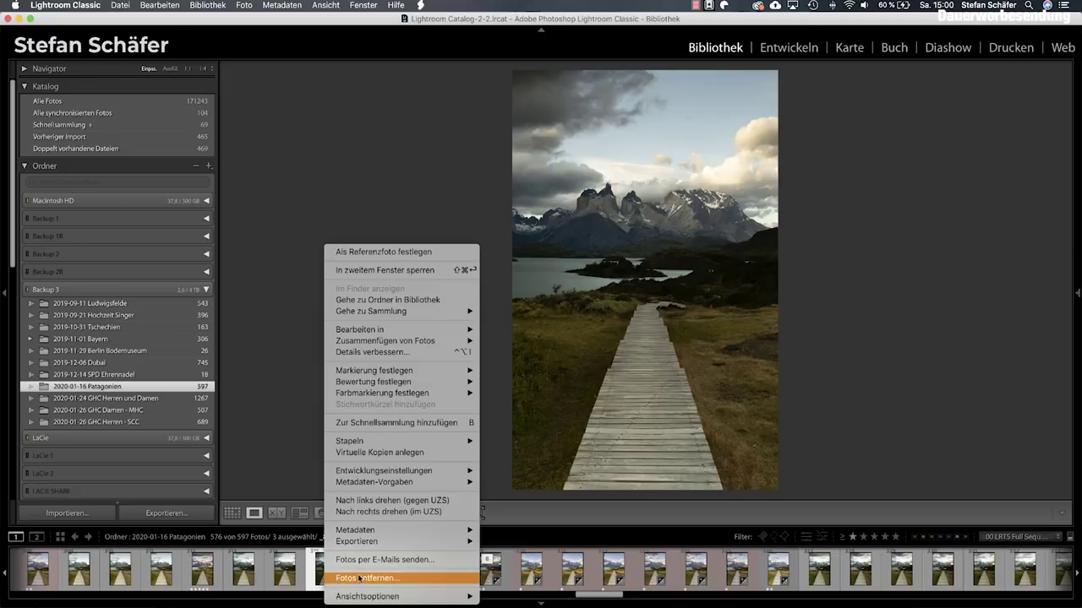
{"action": "mouse_move", "coordinate": [397, 441]}
{"action": "left_click", "coordinate": [495, 441]}
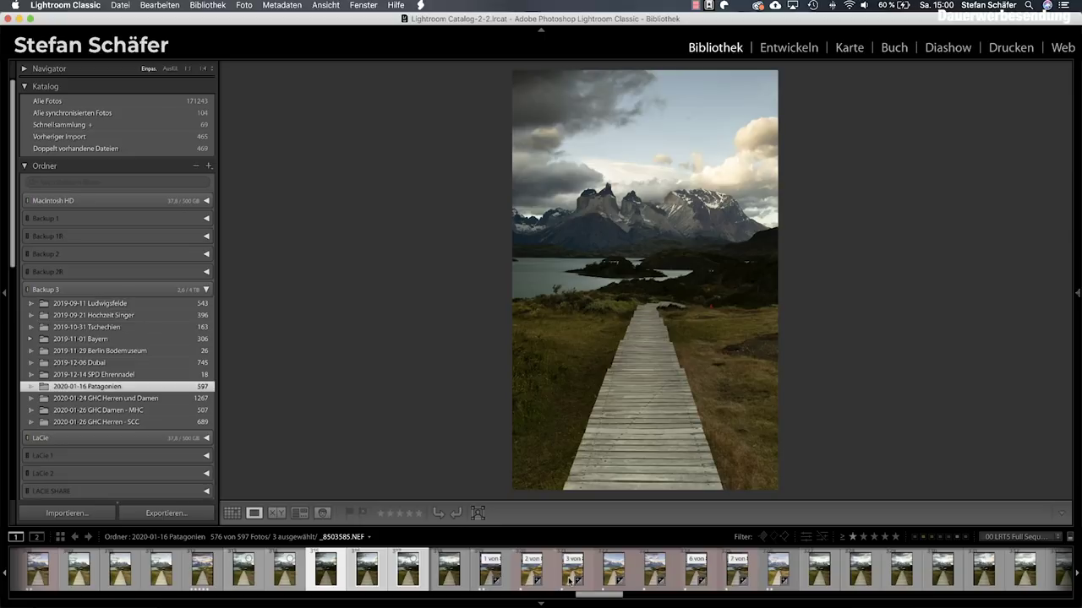
Step: View the brighter exposures _8503584 and _8503586, then zoom 1:1 on the mountain peaks
{"action": "left_click", "coordinate": [486, 580]}
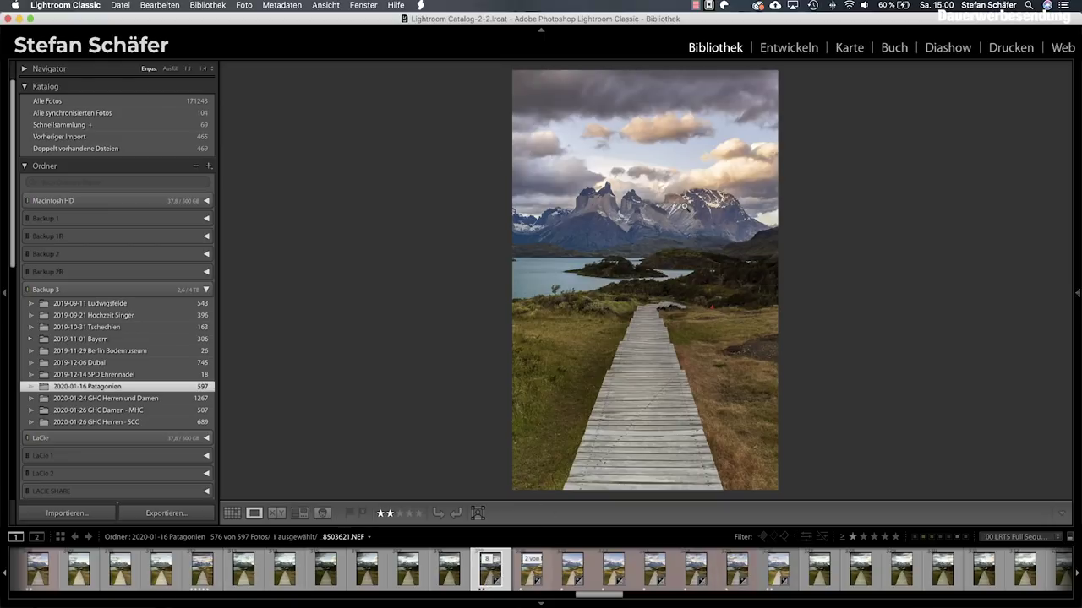
{"action": "left_click", "coordinate": [525, 578]}
{"action": "left_click", "coordinate": [609, 569]}
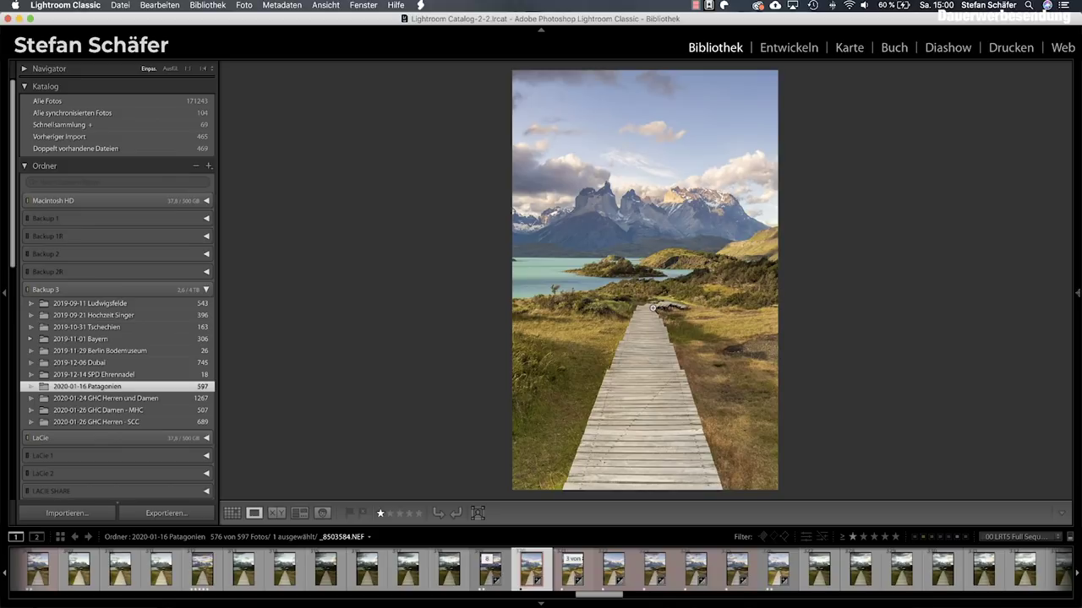
{"action": "left_click", "coordinate": [643, 218]}
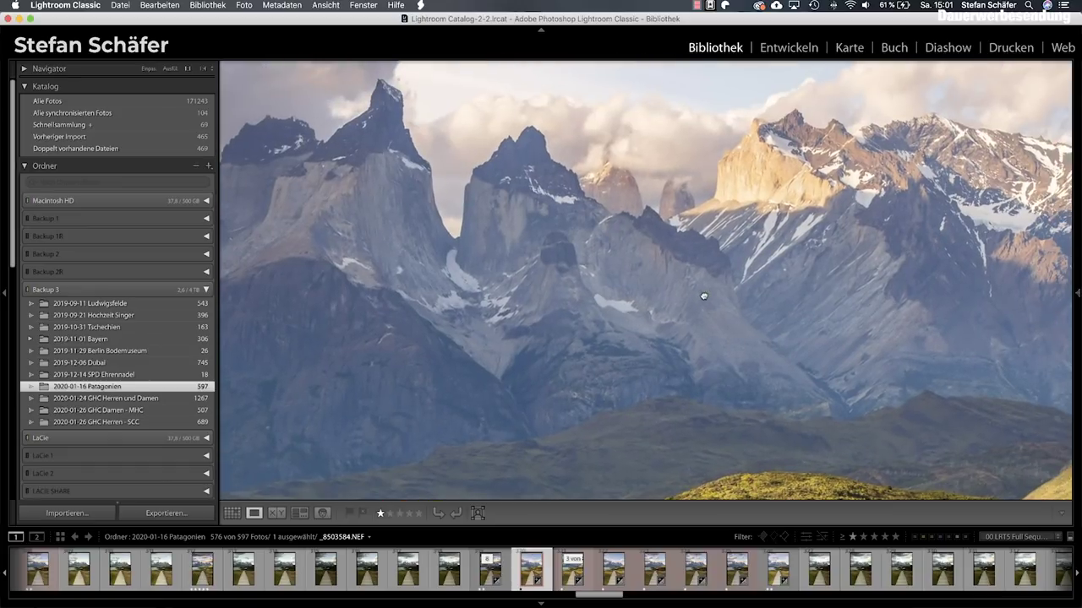
Step: Advance to the next exposure and zoom in heavily on the boardwalk planks to judge sharpness
{"action": "left_click", "coordinate": [703, 296]}
{"action": "key", "text": "Right"}
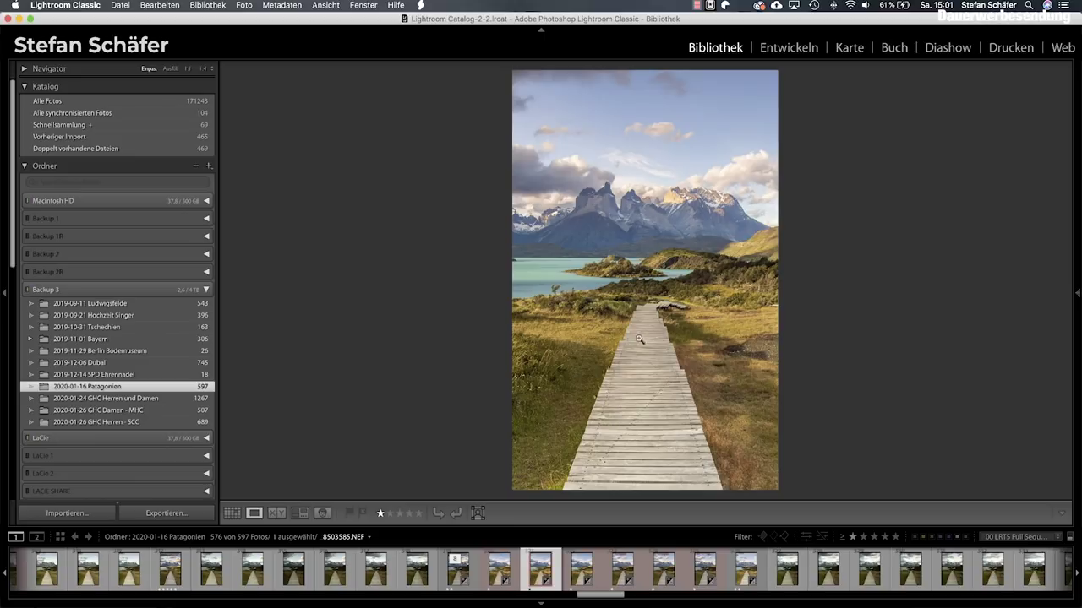
{"action": "left_click", "coordinate": [641, 320]}
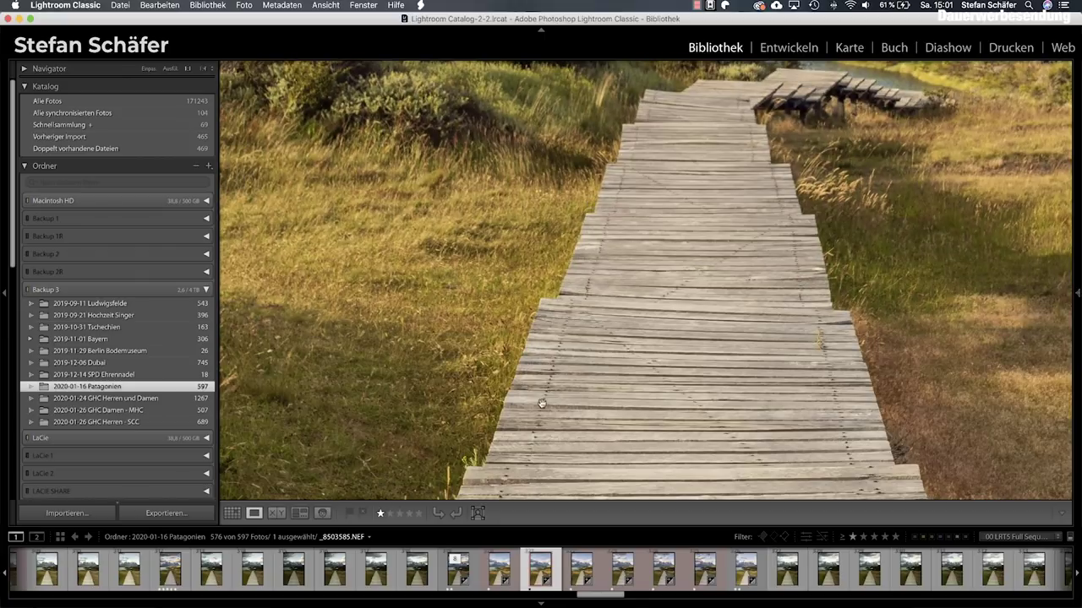
{"action": "left_click_drag", "start_coordinate": [542, 403], "coordinate": [546, 395]}
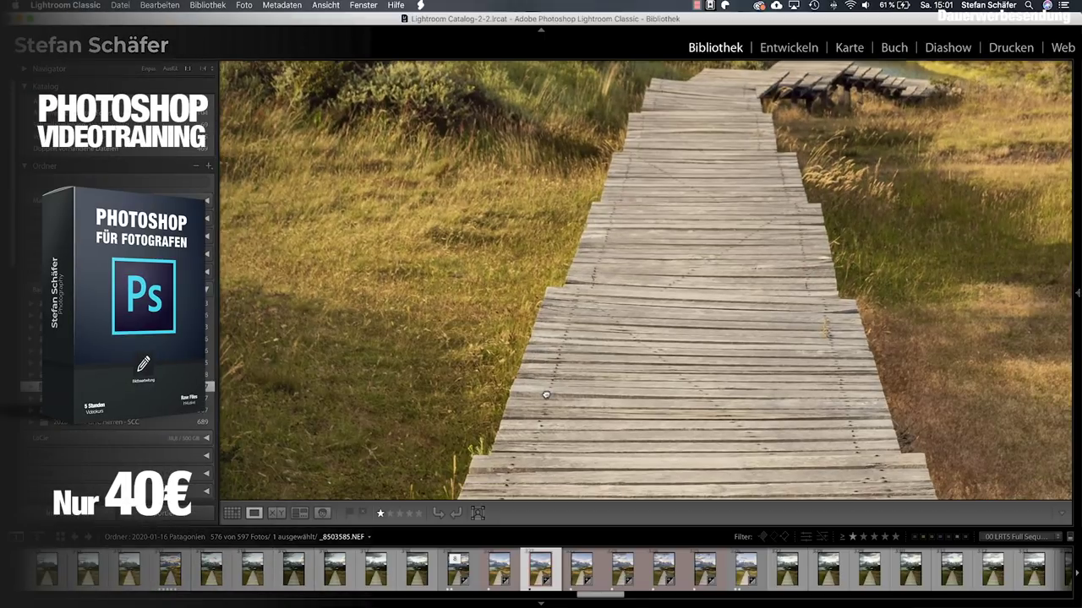
{"action": "key", "text": "Right"}
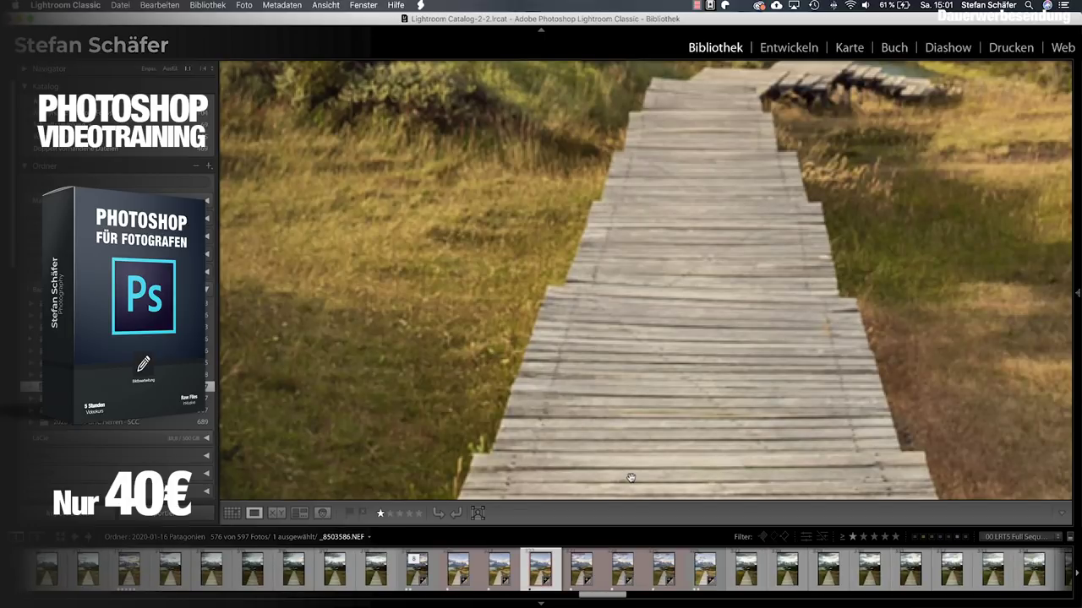
{"action": "key", "text": "super+equal"}
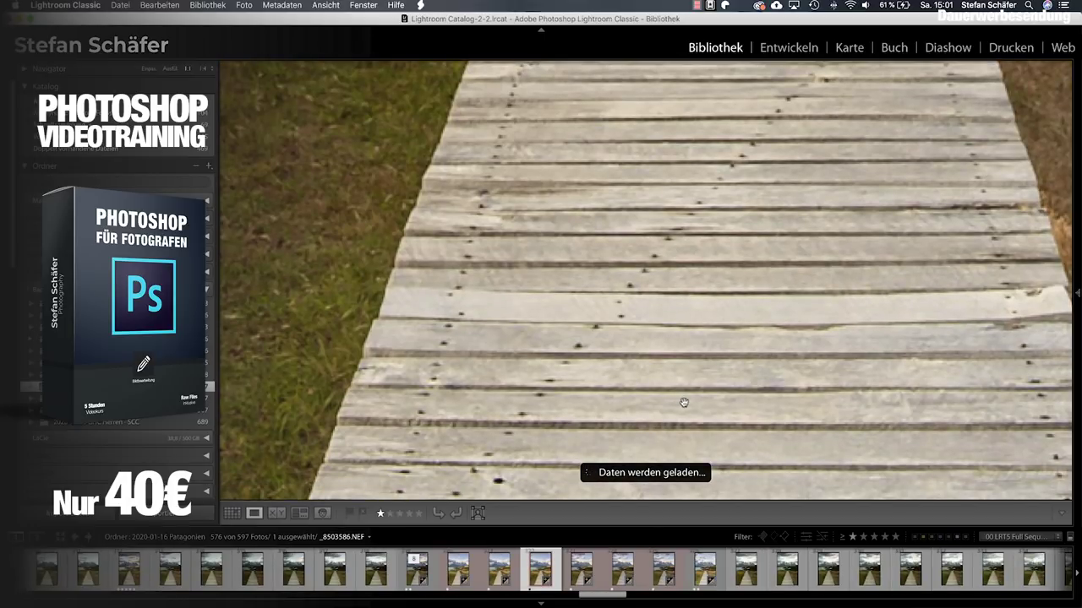
{"action": "key", "text": "super+equal"}
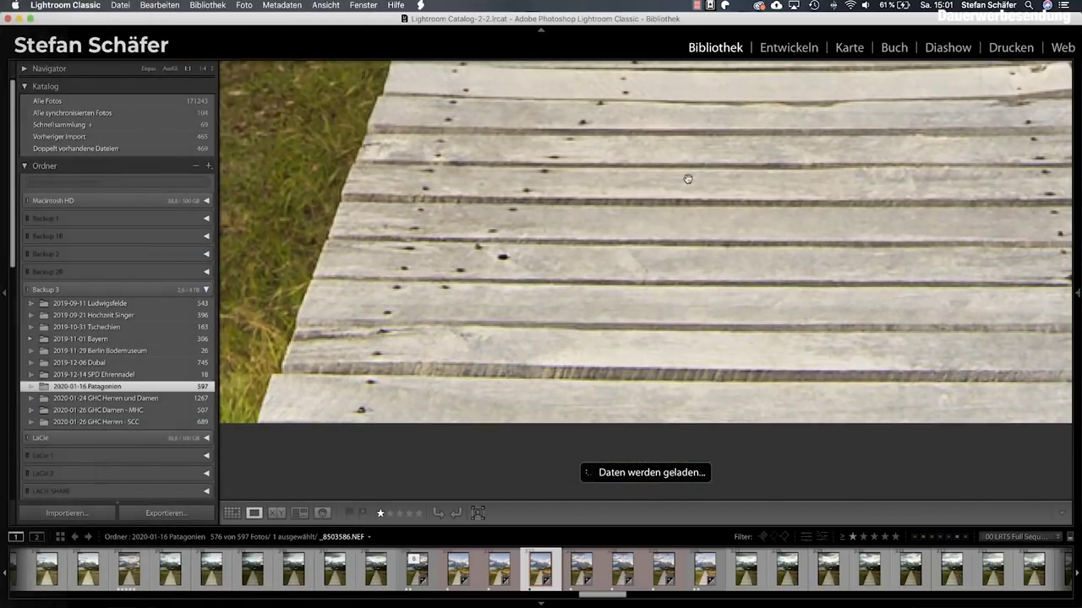
Step: Return to Fit and compare neighbouring exposures, including the two-star and stacked frames
{"action": "left_click", "coordinate": [656, 207]}
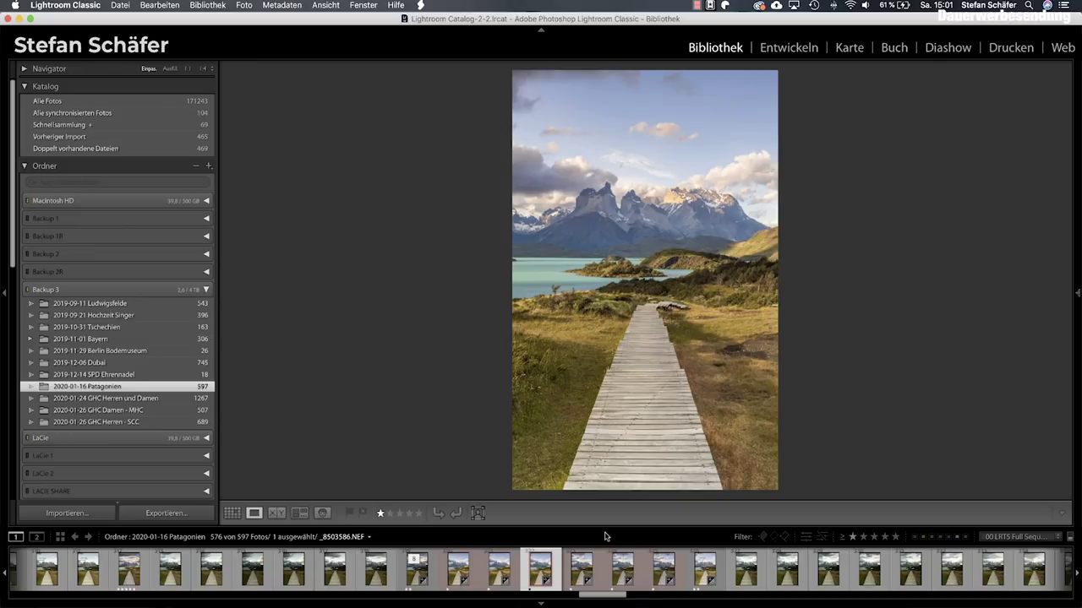
{"action": "left_click", "coordinate": [578, 572]}
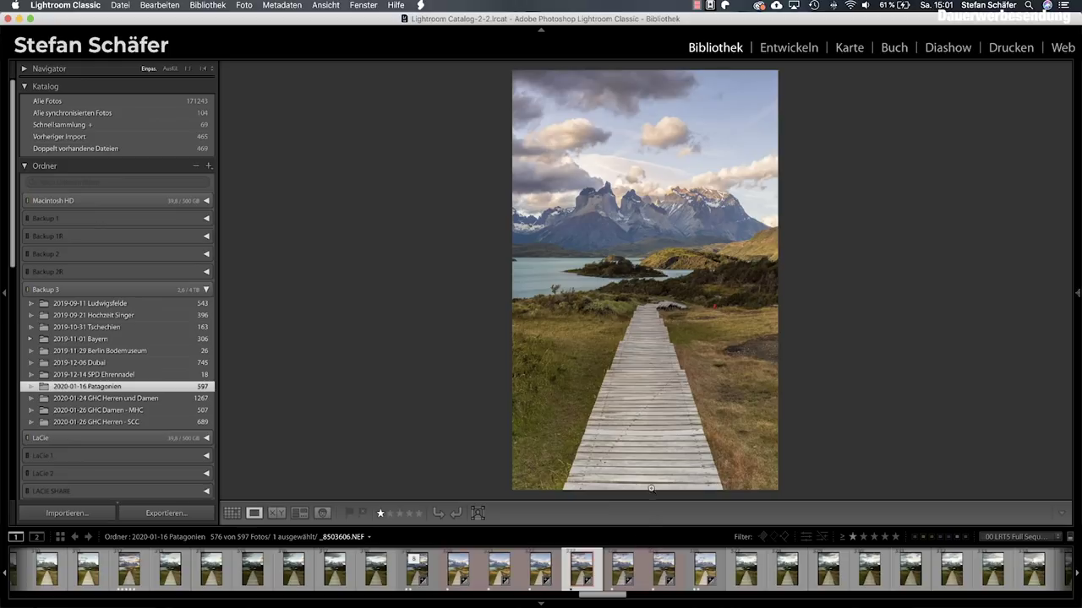
{"action": "key", "text": "Right"}
{"action": "key", "text": "Right"}
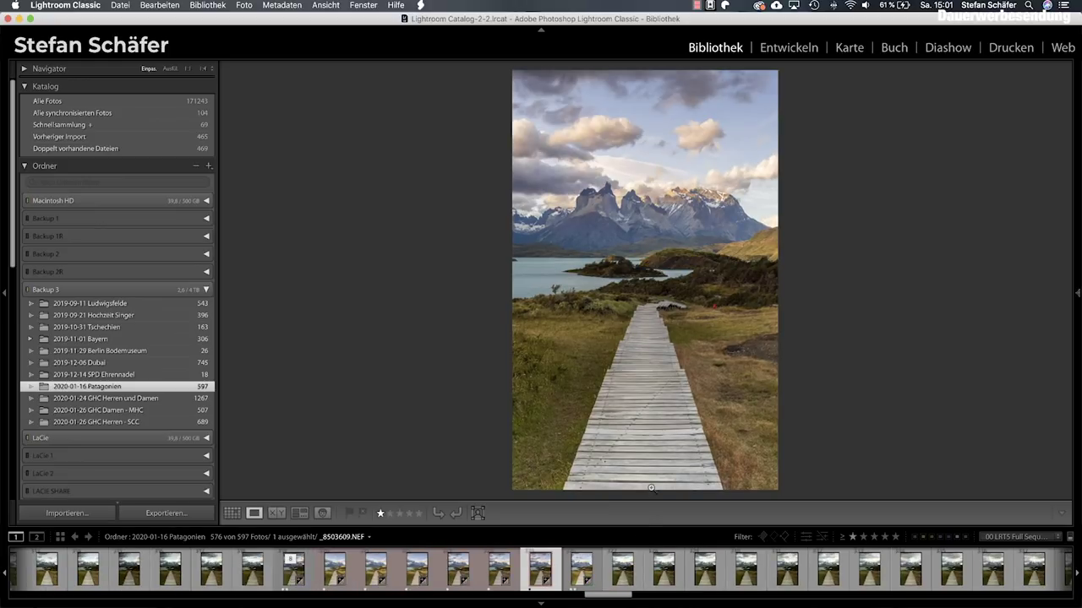
{"action": "key", "text": "Left"}
{"action": "key", "text": "Left"}
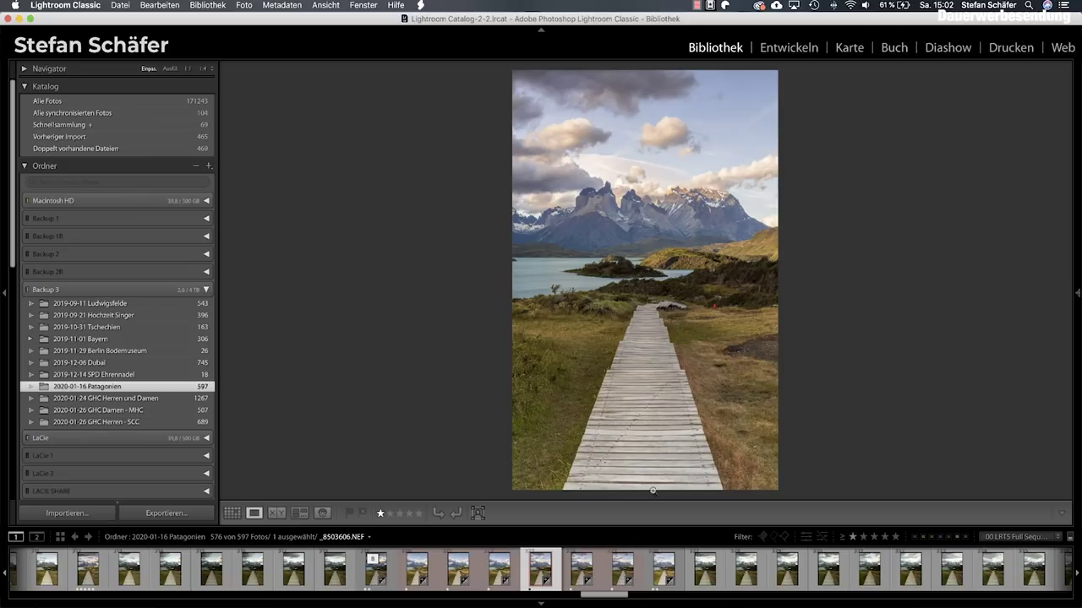
{"action": "left_click", "coordinate": [661, 575]}
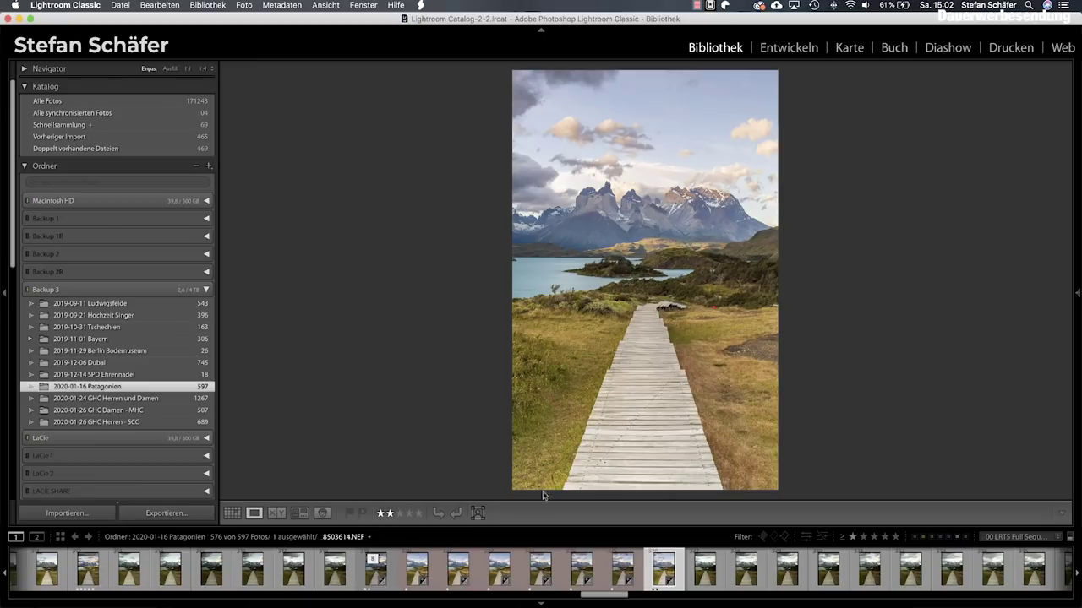
{"action": "mouse_move", "coordinate": [499, 566]}
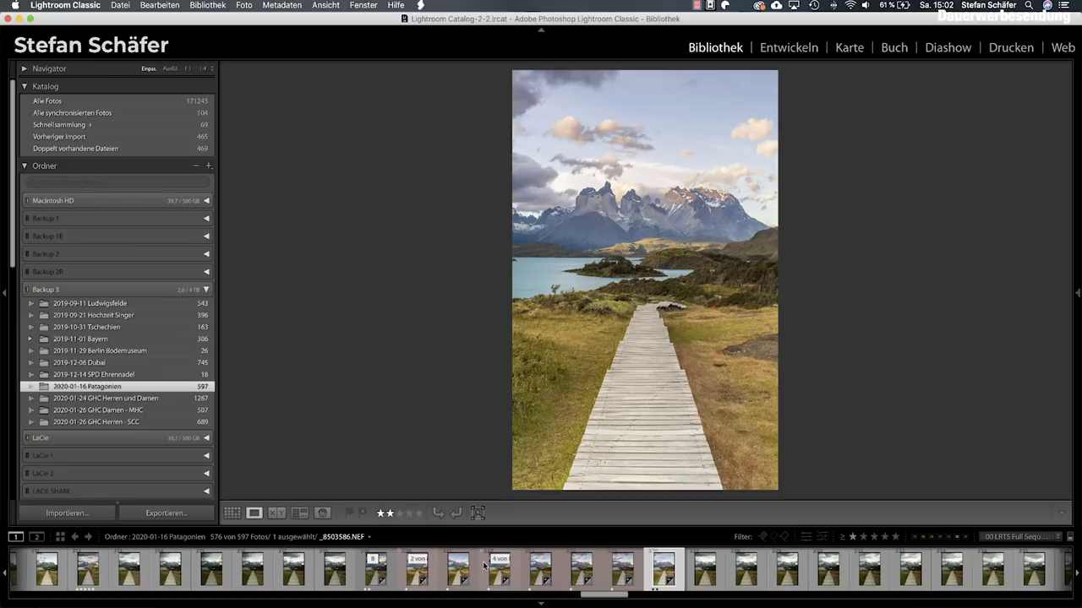
{"action": "left_click", "coordinate": [416, 580]}
Step: Rate the stacked exposure one star and flip between _8503584–_8503586 comparing the clouds
{"action": "key", "text": "1"}
{"action": "key", "text": "Right"}
{"action": "key", "text": "Right"}
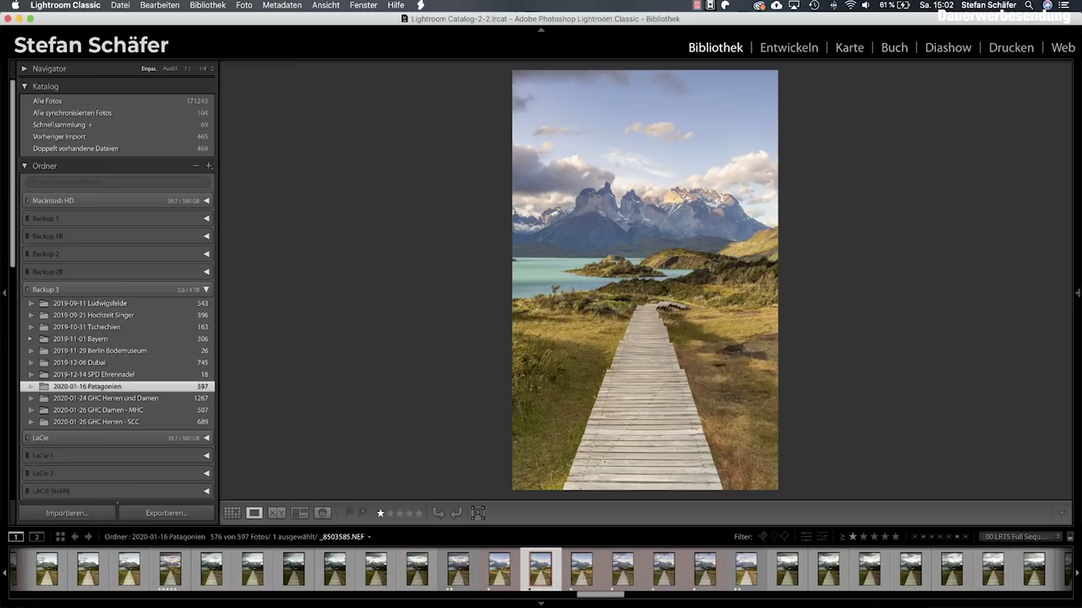
{"action": "key", "text": "Left"}
{"action": "key", "text": "Left"}
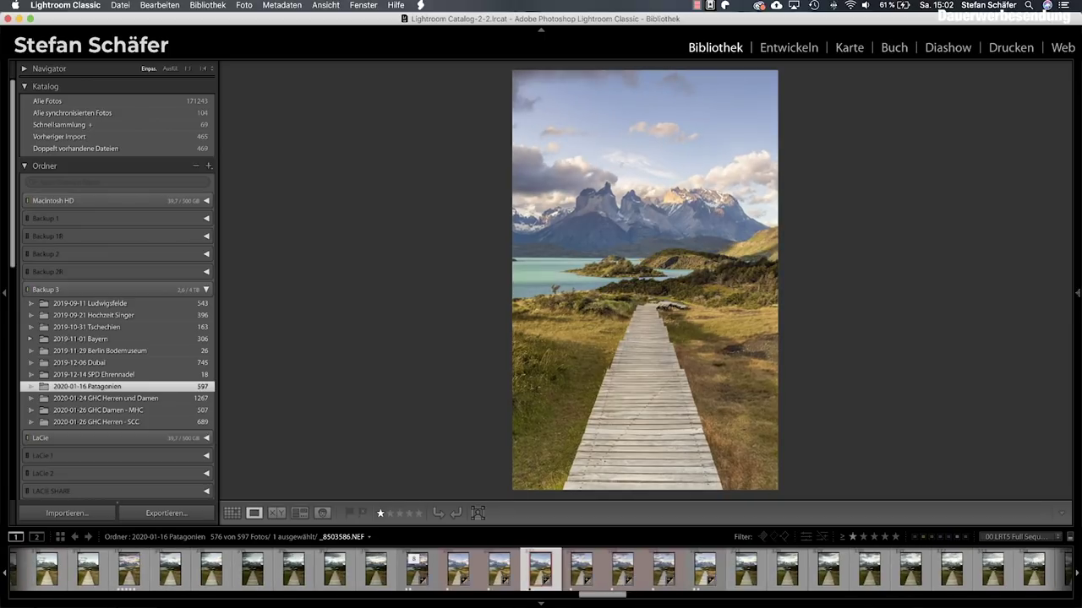
{"action": "key", "text": "Right"}
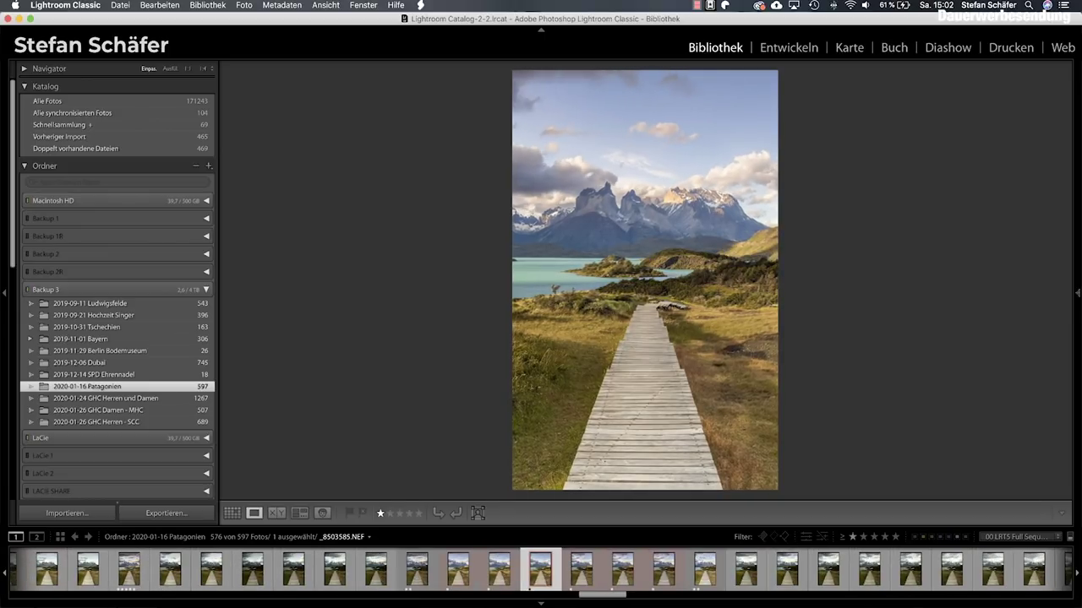
{"action": "key", "text": "Right"}
{"action": "key", "text": "Left"}
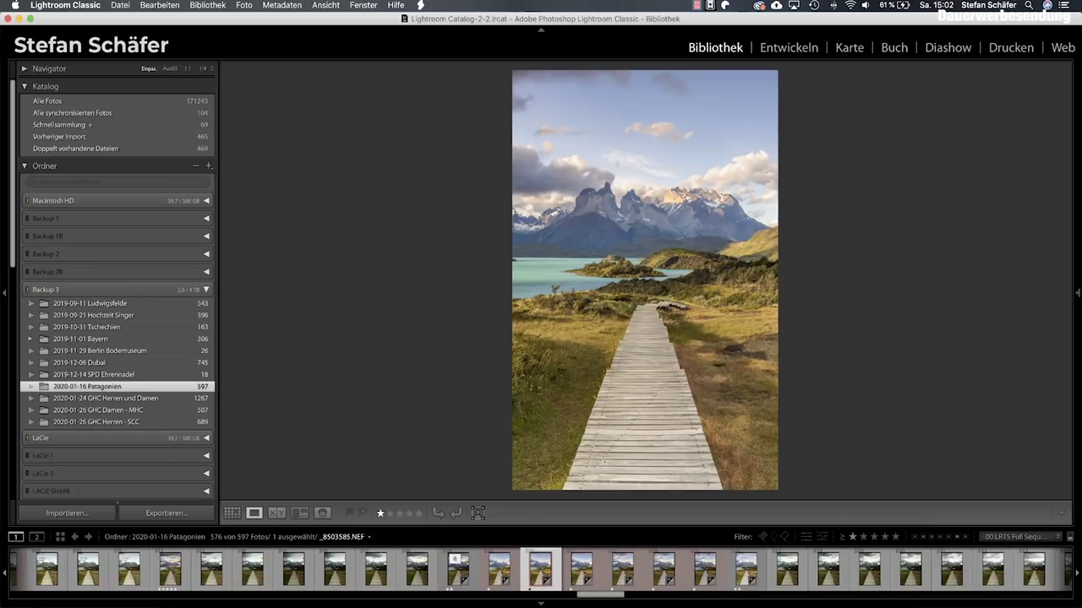
{"action": "key", "text": "Left"}
{"action": "key", "text": "Right"}
{"action": "key", "text": "Left"}
{"action": "key", "text": "Right"}
{"action": "key", "text": "Left"}
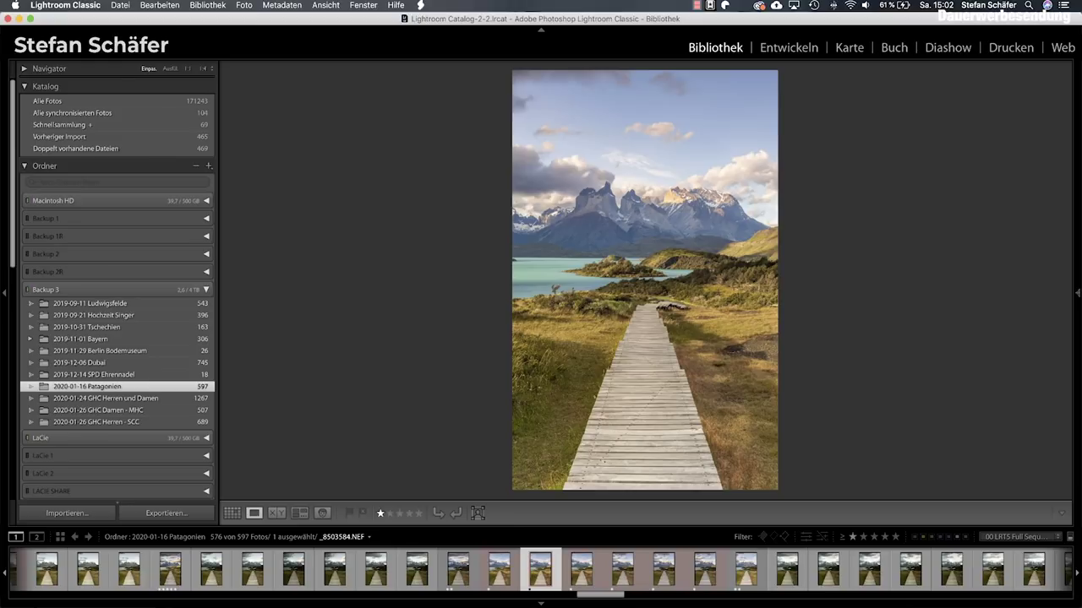
{"action": "key", "text": "Right"}
{"action": "key", "text": "Left"}
{"action": "key", "text": "Right"}
{"action": "key", "text": "Right"}
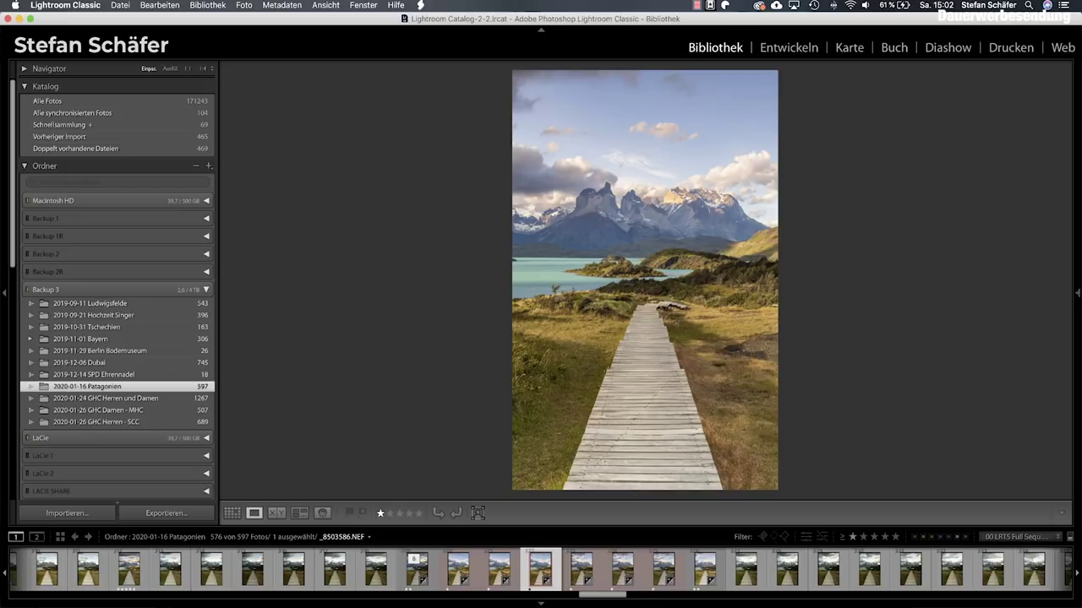
{"action": "key", "text": "Left"}
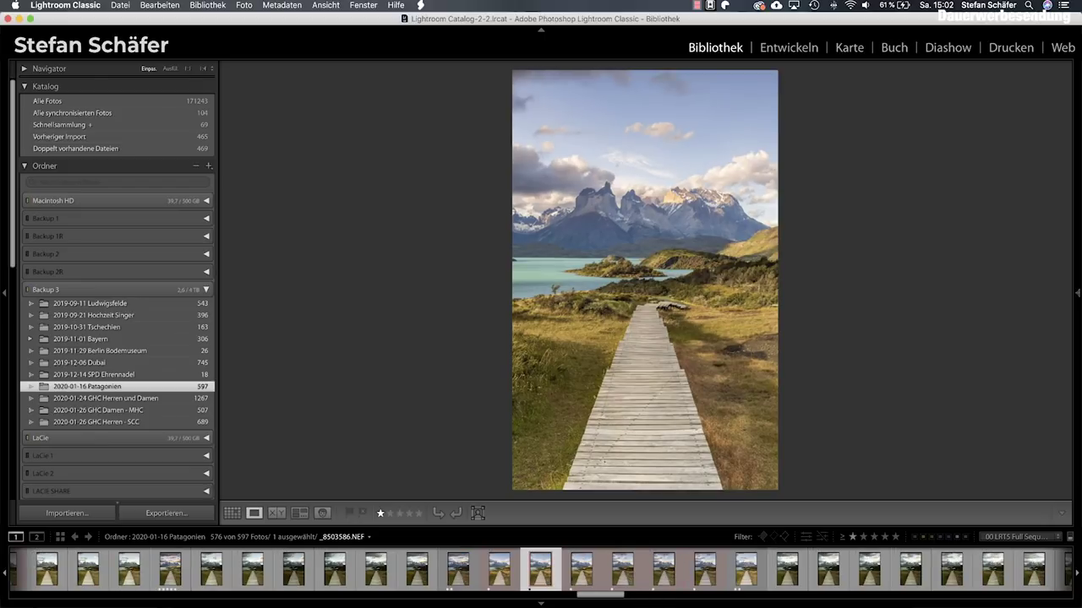
{"action": "key", "text": "Right"}
{"action": "key", "text": "Left"}
{"action": "key", "text": "Left"}
{"action": "key", "text": "Left"}
{"action": "key", "text": "Right"}
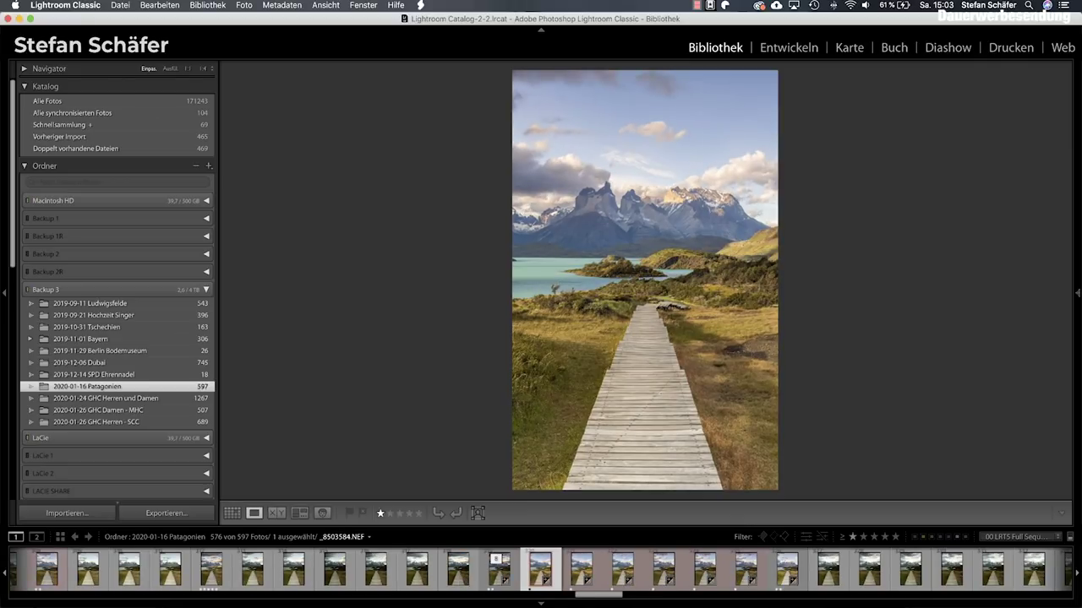
{"action": "key", "text": "Right"}
{"action": "key", "text": "Right"}
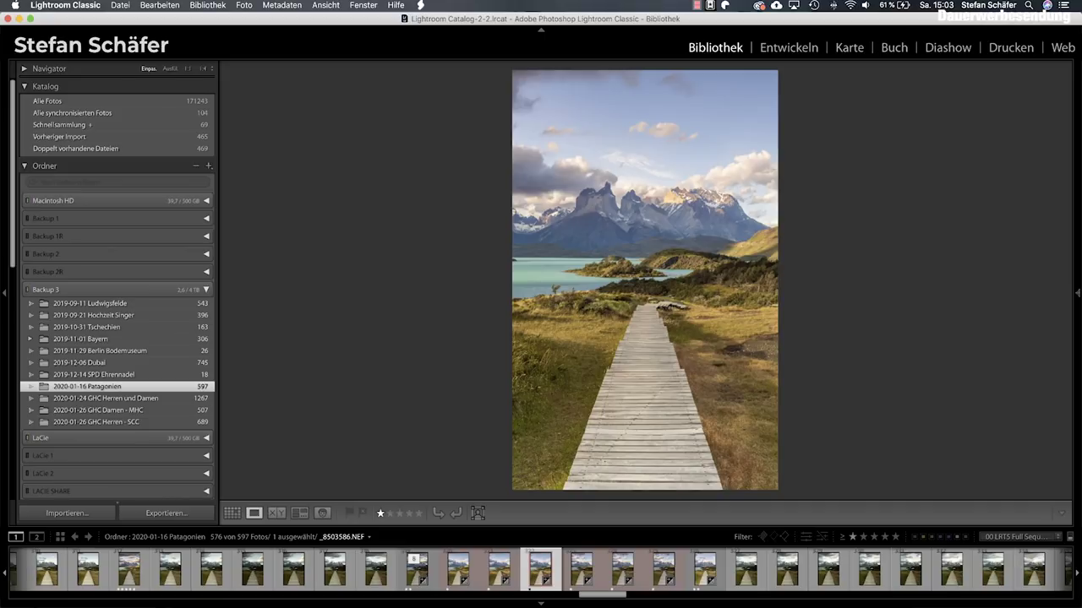
{"action": "key", "text": "Right"}
{"action": "key", "text": "Right"}
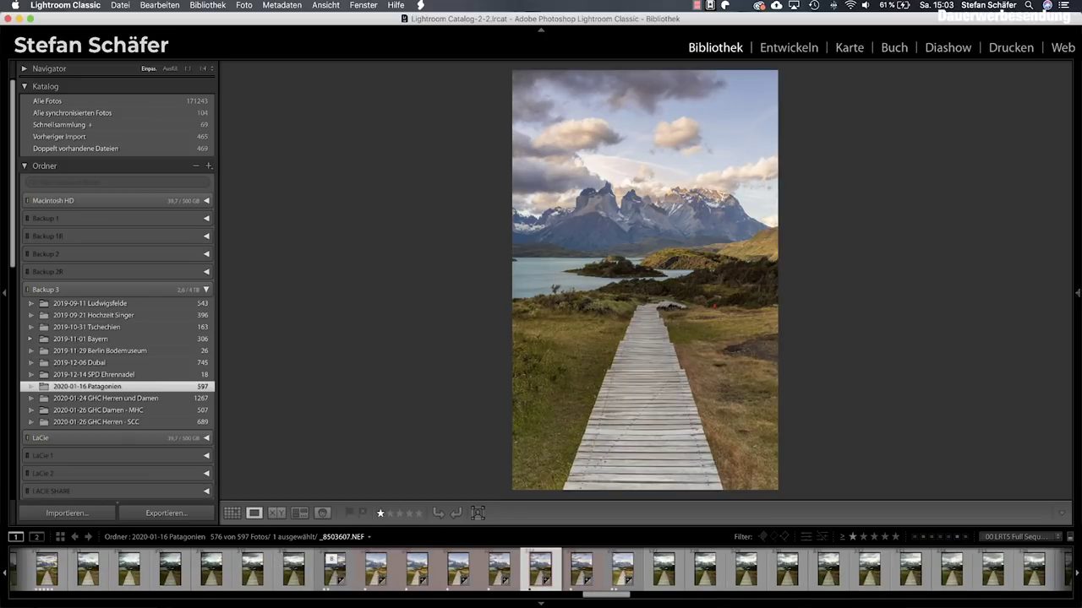
Step: Step through later frames to _8503609, view _8503621, then return to the stacked _8503584
{"action": "key", "text": "Right"}
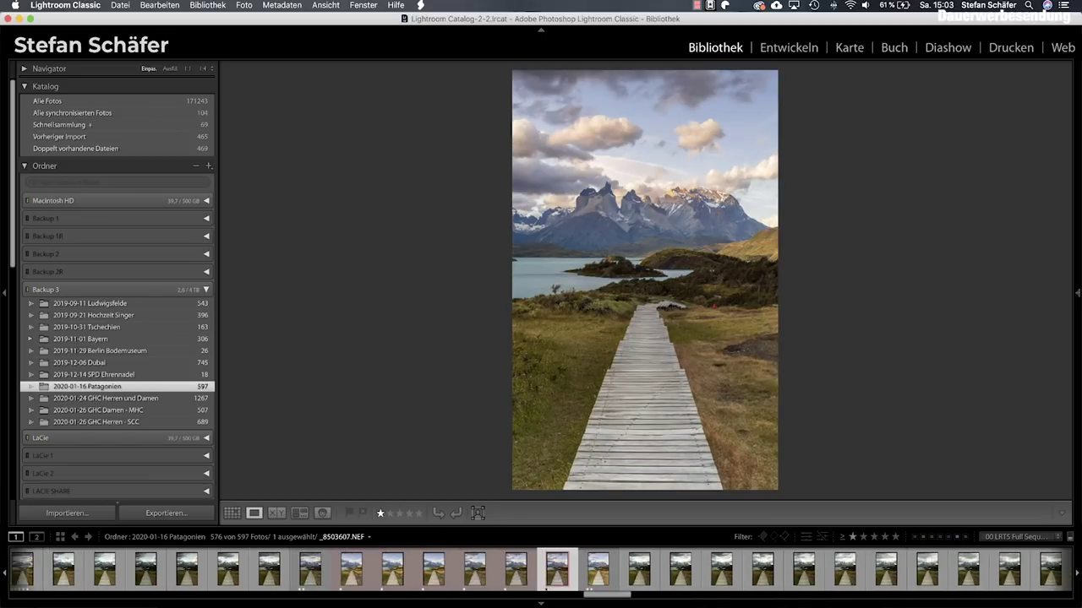
{"action": "key", "text": "Right"}
{"action": "key", "text": "Right"}
{"action": "key", "text": "Right"}
{"action": "key", "text": "Right"}
{"action": "key", "text": "Right"}
{"action": "key", "text": "Right"}
{"action": "key", "text": "Right"}
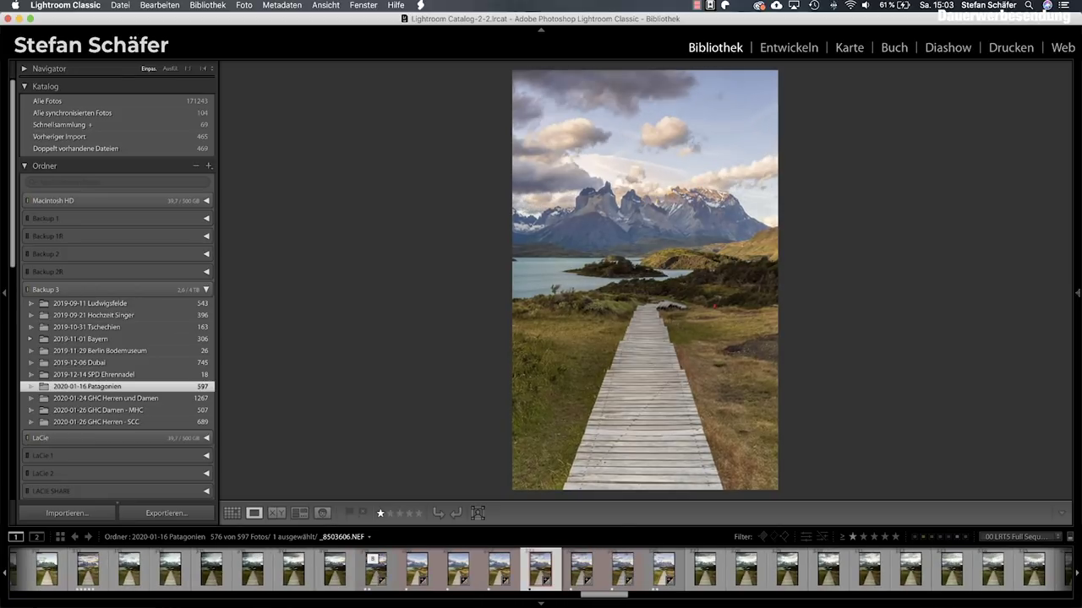
{"action": "key", "text": "Right"}
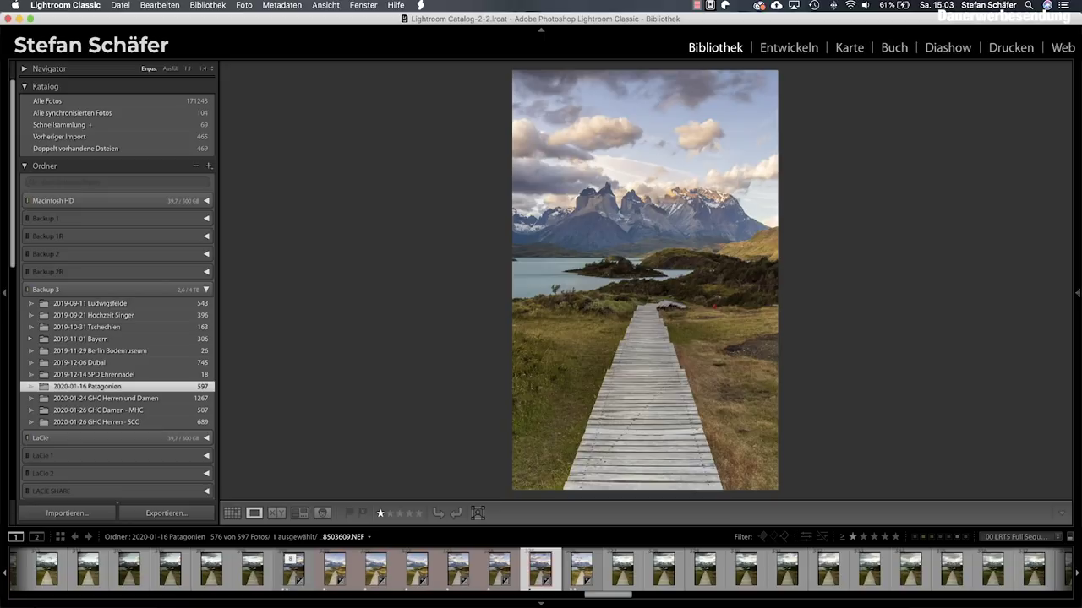
{"action": "key", "text": "Right"}
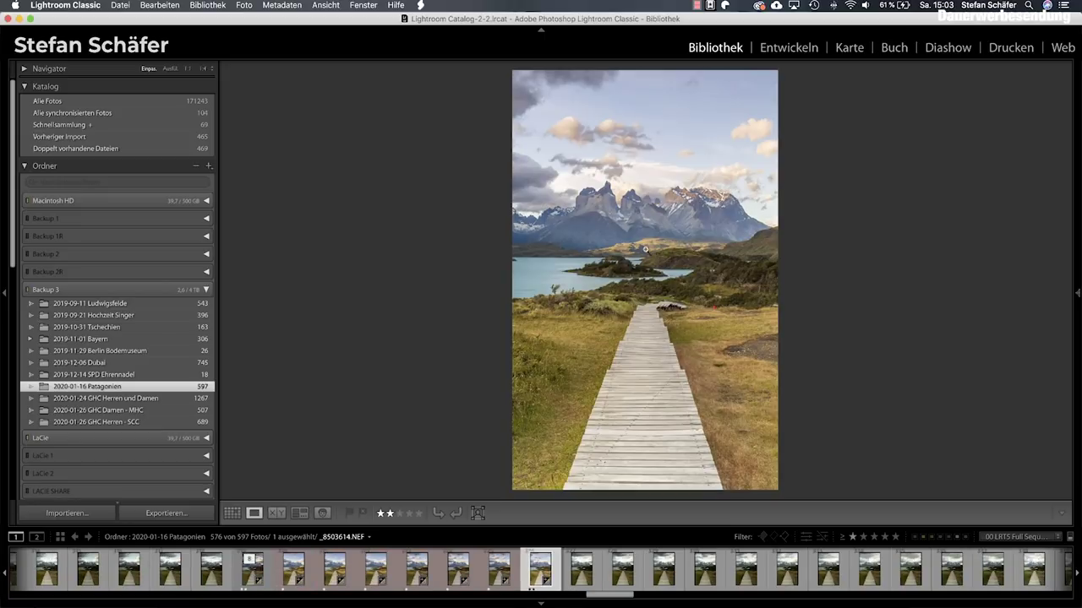
{"action": "left_click", "coordinate": [251, 580]}
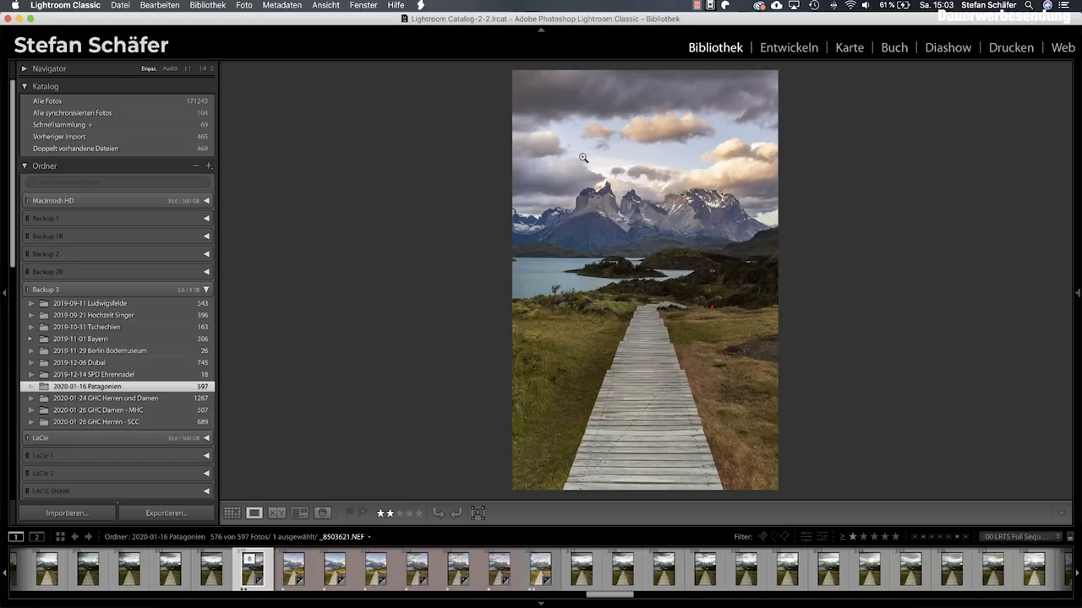
{"action": "mouse_move", "coordinate": [293, 568]}
{"action": "left_click", "coordinate": [283, 579]}
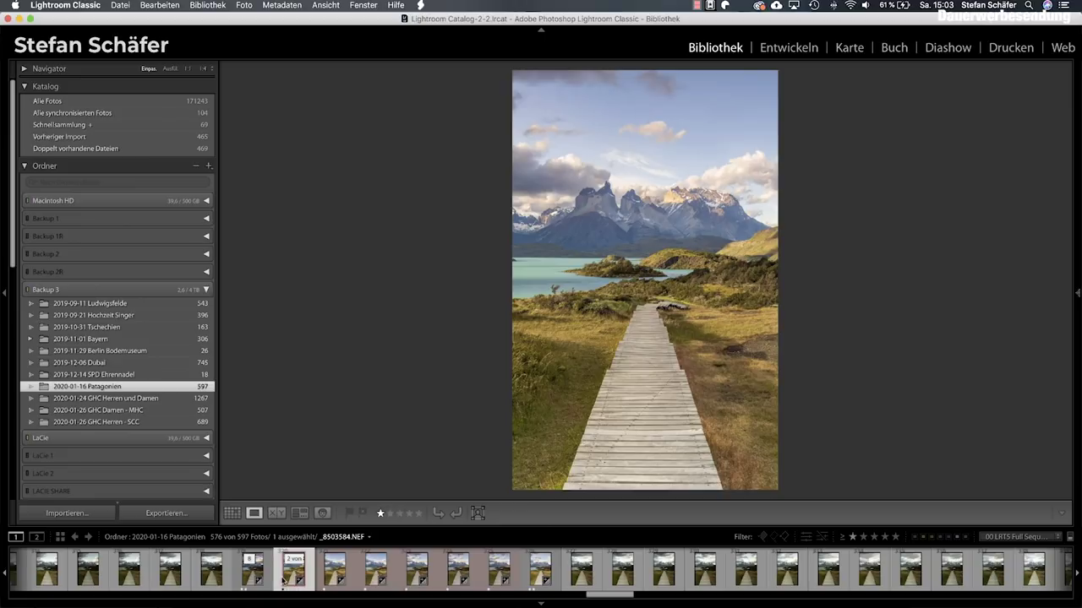
Step: Switch _8503584.NEF to the Develop module and expand the Calibration panel
{"action": "left_click", "coordinate": [775, 49]}
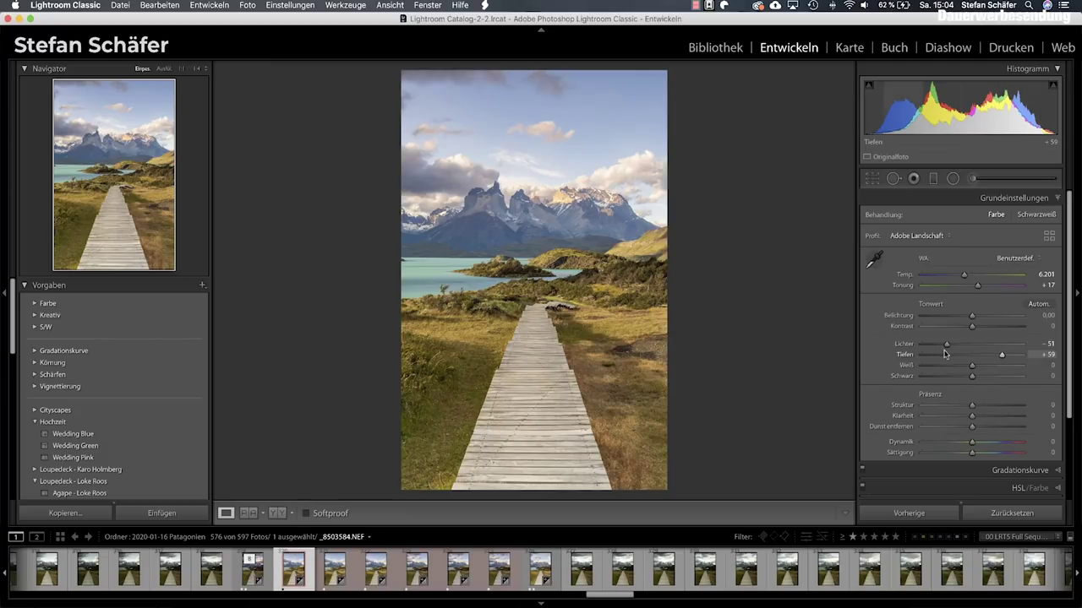
{"action": "scroll", "coordinate": [960, 441], "scroll_direction": "down", "scroll_amount": 5}
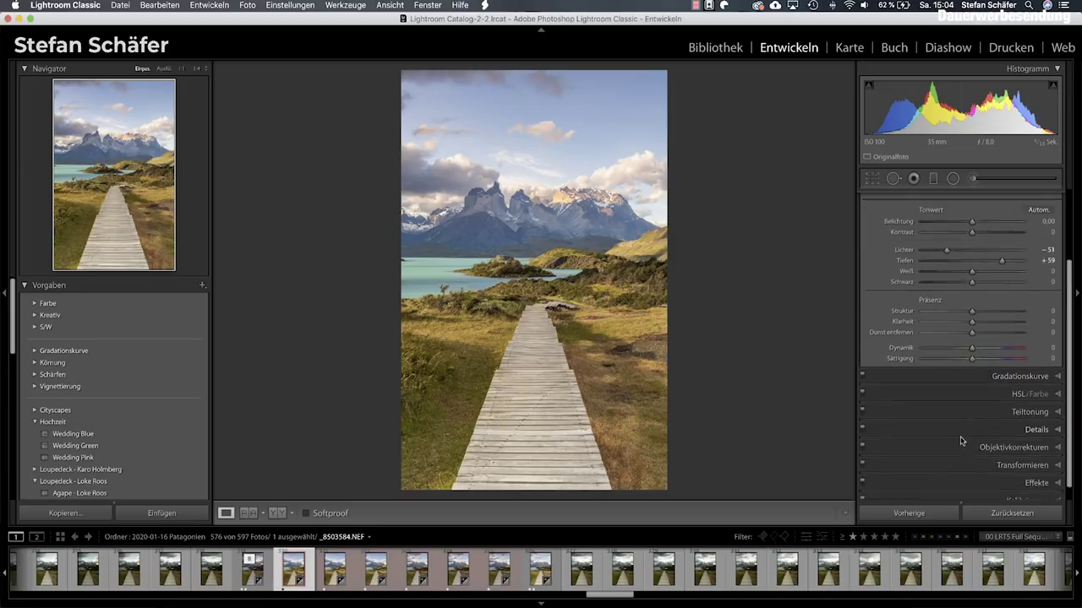
{"action": "left_click", "coordinate": [993, 484]}
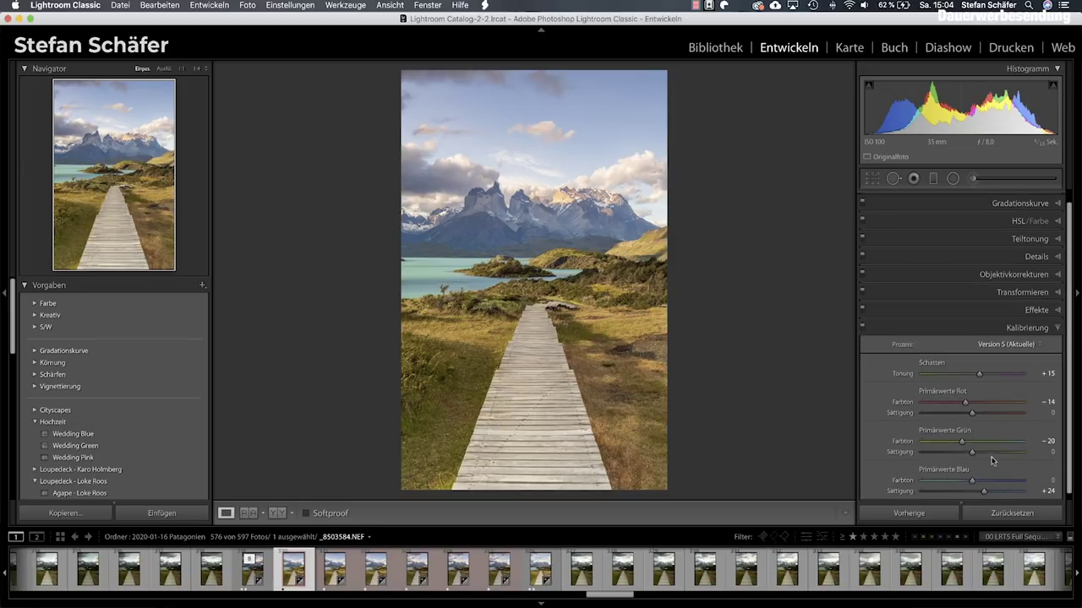
Step: Toggle Calibration on and off to compare, leave it off, and expand Lens Corrections
{"action": "left_click", "coordinate": [862, 328]}
{"action": "left_click", "coordinate": [861, 328]}
{"action": "left_click", "coordinate": [862, 328]}
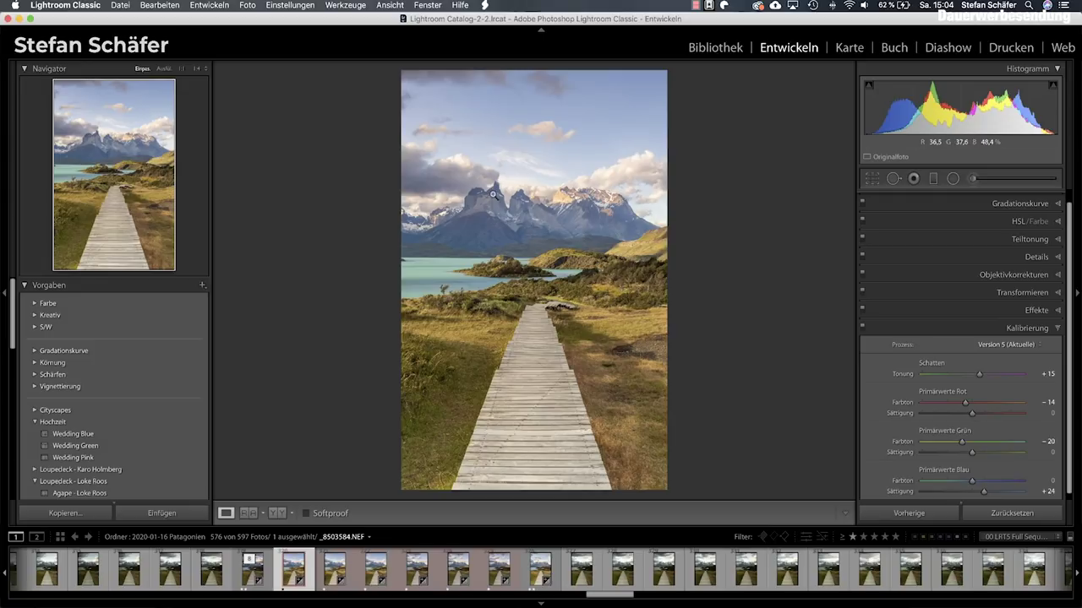
{"action": "left_click", "coordinate": [862, 328]}
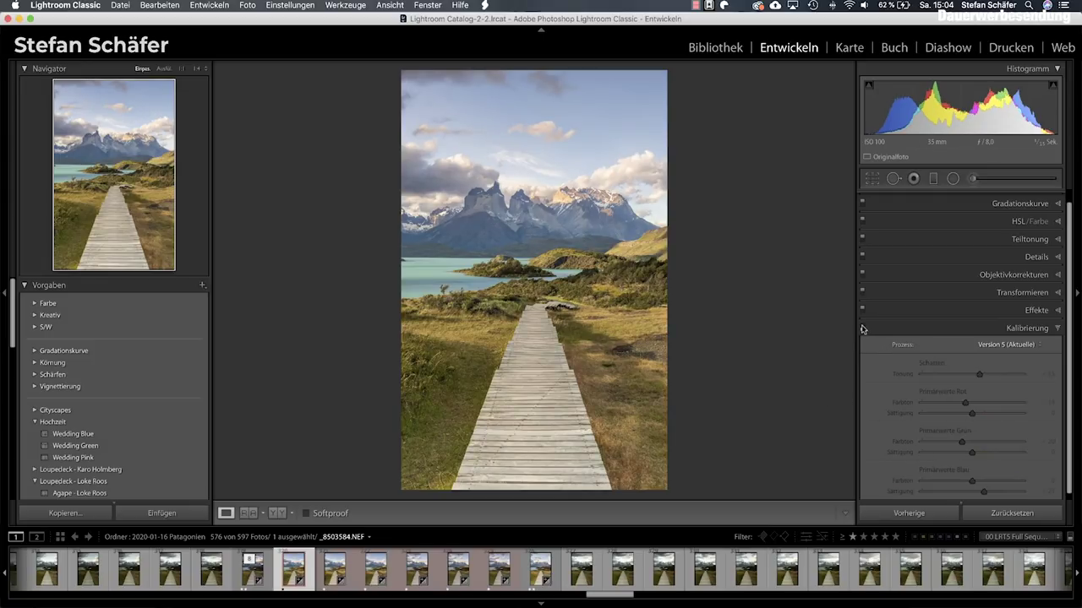
{"action": "left_click", "coordinate": [995, 275]}
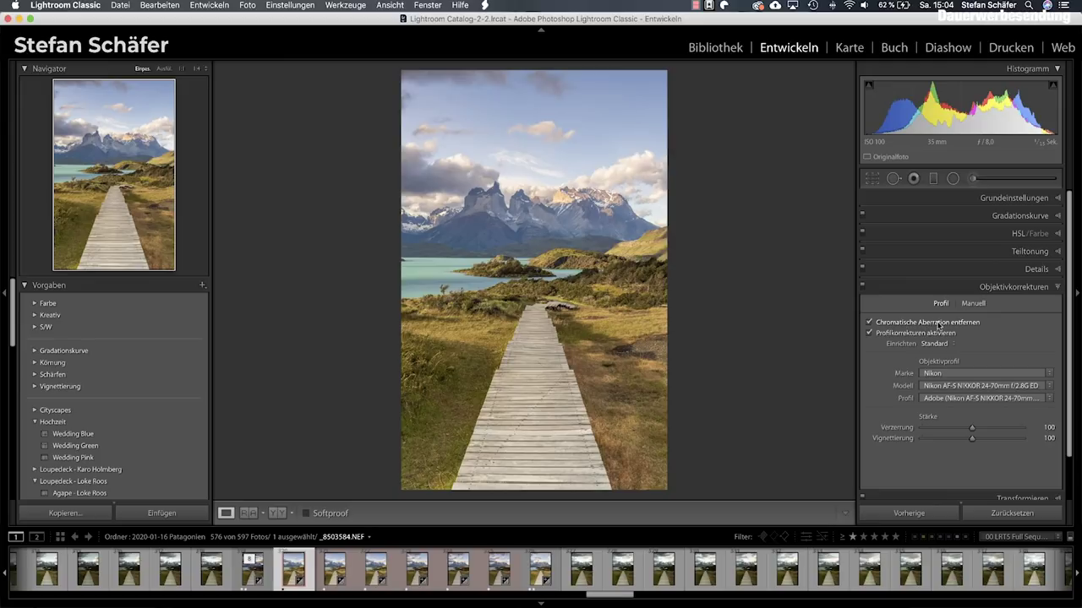
Step: Review the Detail, Split Toning and HSL/Color panels, ending on Basic: Temp 6,201, Tint +17, Highlights −51, Shadows +59
{"action": "left_click", "coordinate": [1036, 269]}
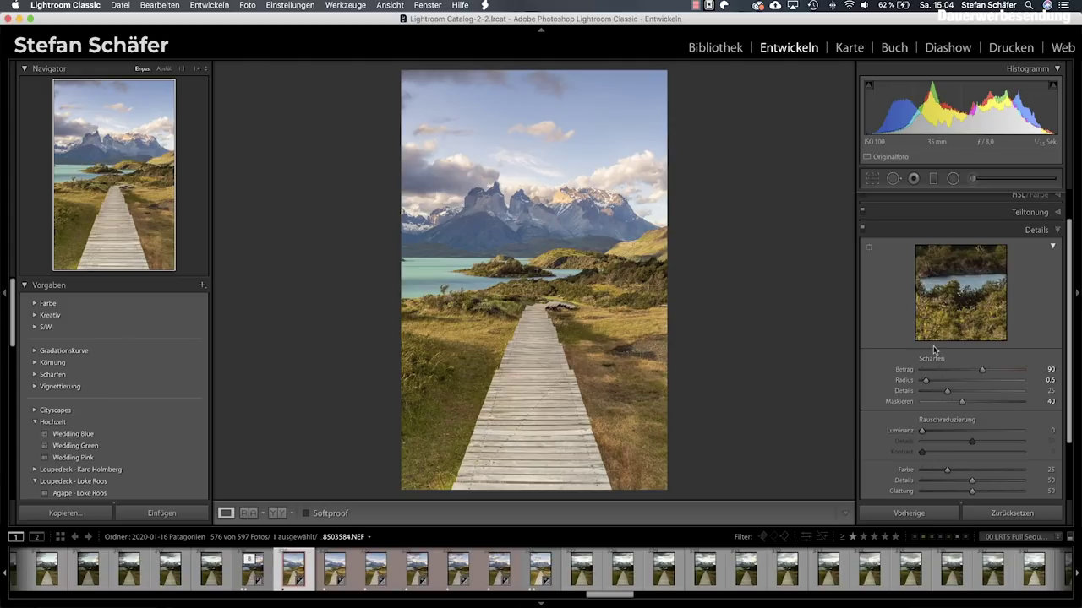
{"action": "scroll", "coordinate": [933, 345], "scroll_direction": "up", "scroll_amount": 2}
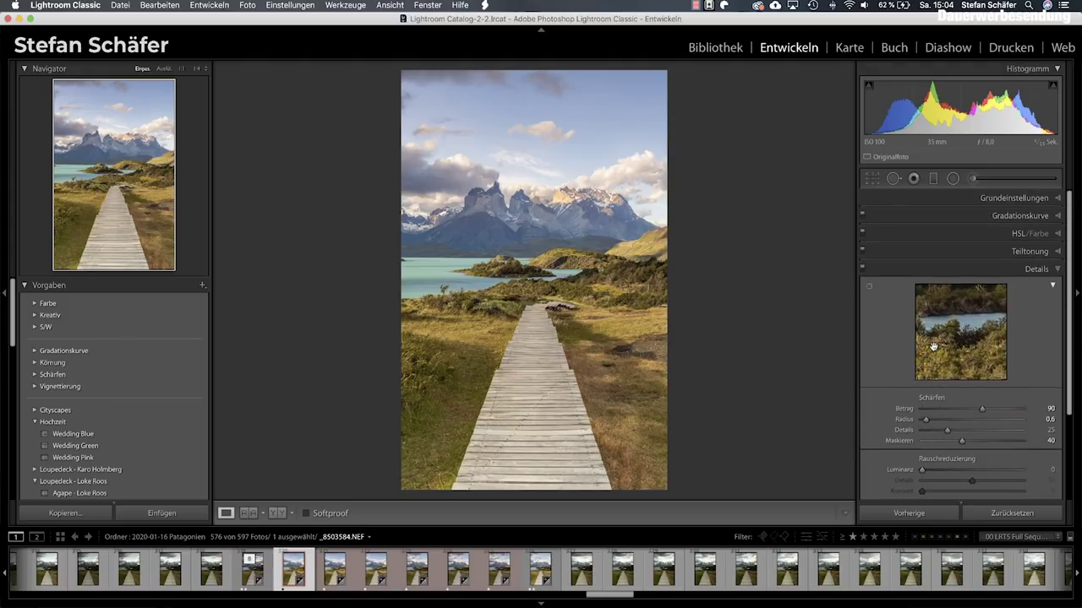
{"action": "left_click", "coordinate": [1018, 254]}
{"action": "left_click", "coordinate": [1010, 234]}
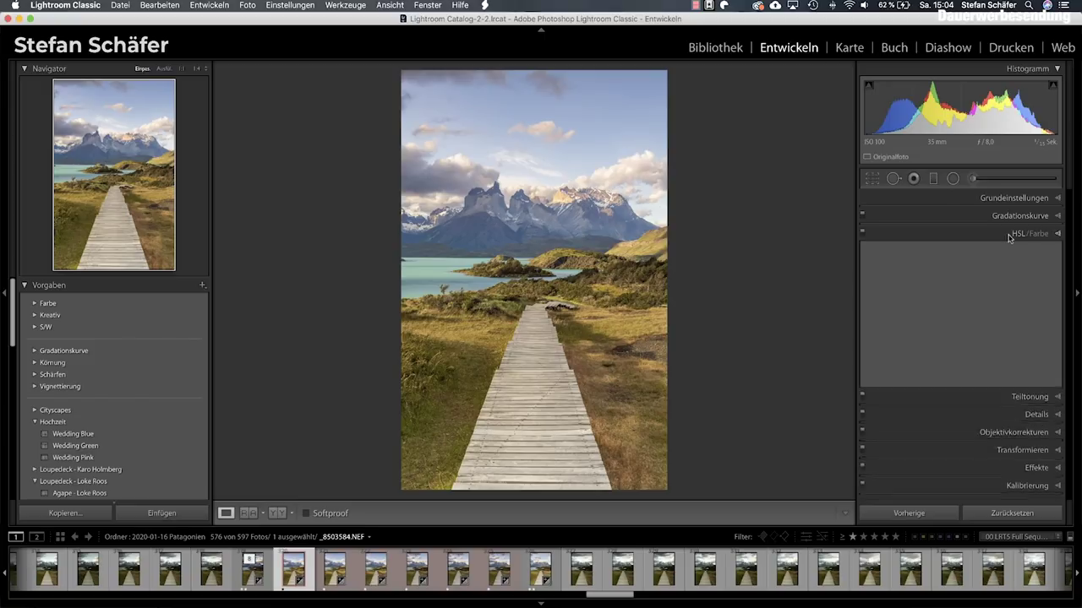
{"action": "scroll", "coordinate": [1000, 284], "scroll_direction": "up", "scroll_amount": 2}
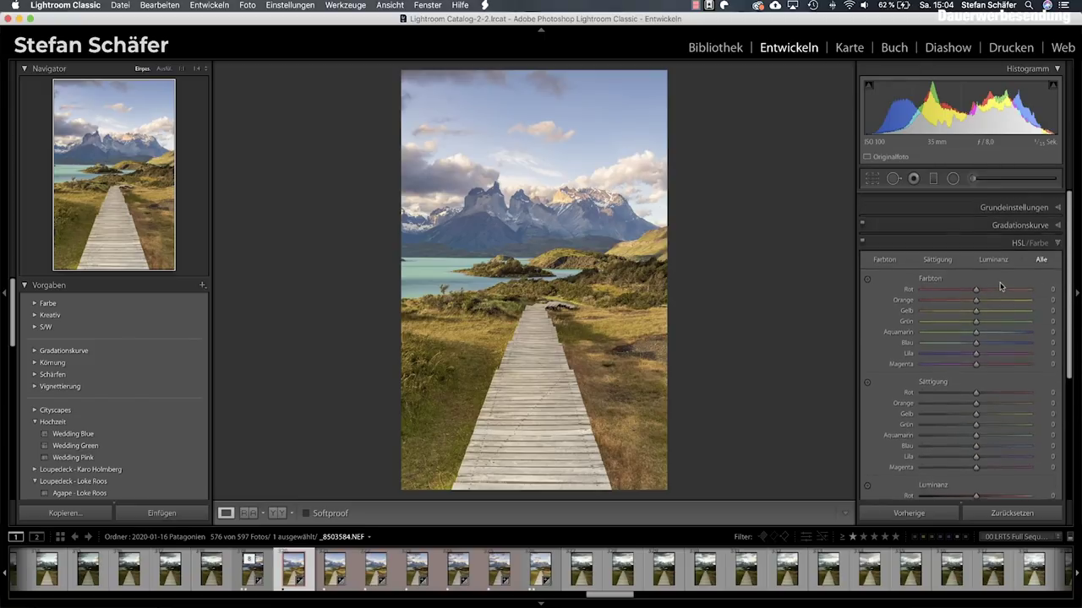
{"action": "left_click", "coordinate": [1001, 217]}
{"action": "left_click", "coordinate": [1007, 198]}
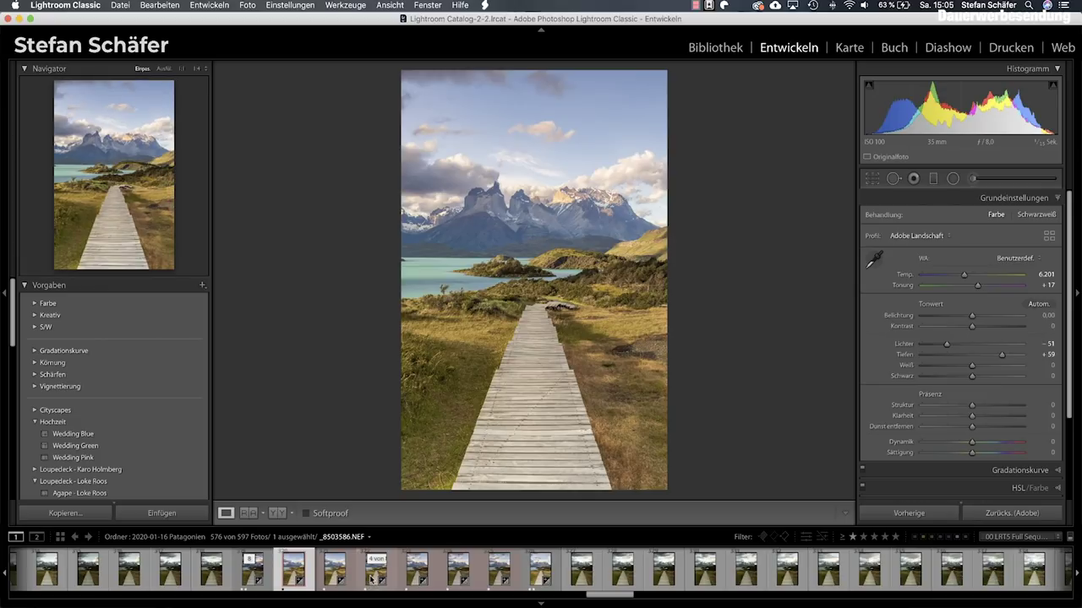
Step: Open _8503584, _8503585 and _8503586.NEF together as layers in one Photoshop document
{"action": "left_click", "coordinate": [371, 579], "text": "shift"}
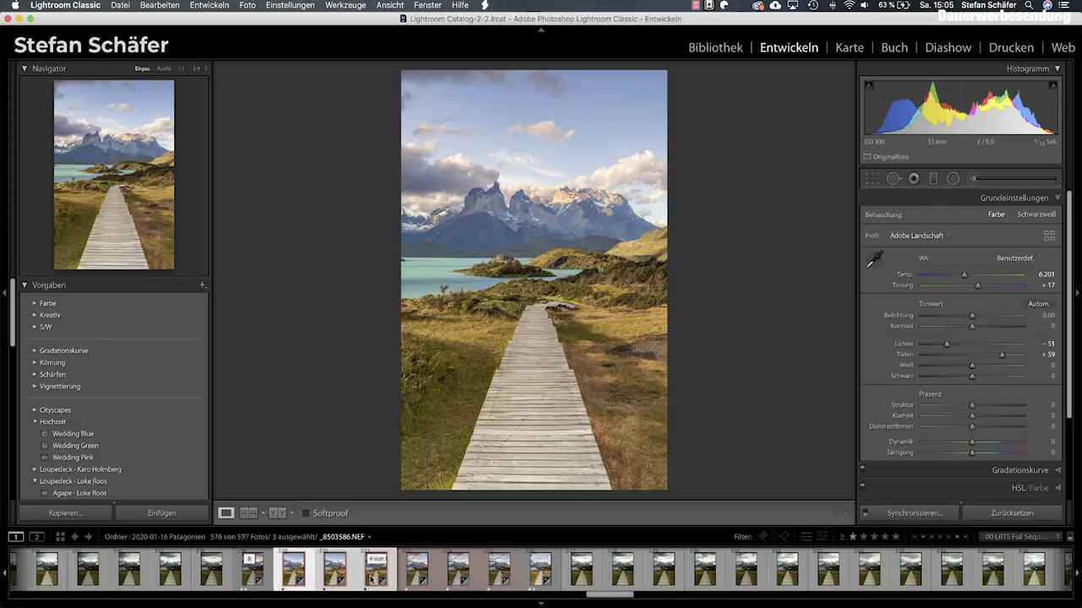
{"action": "right_click", "coordinate": [286, 577]}
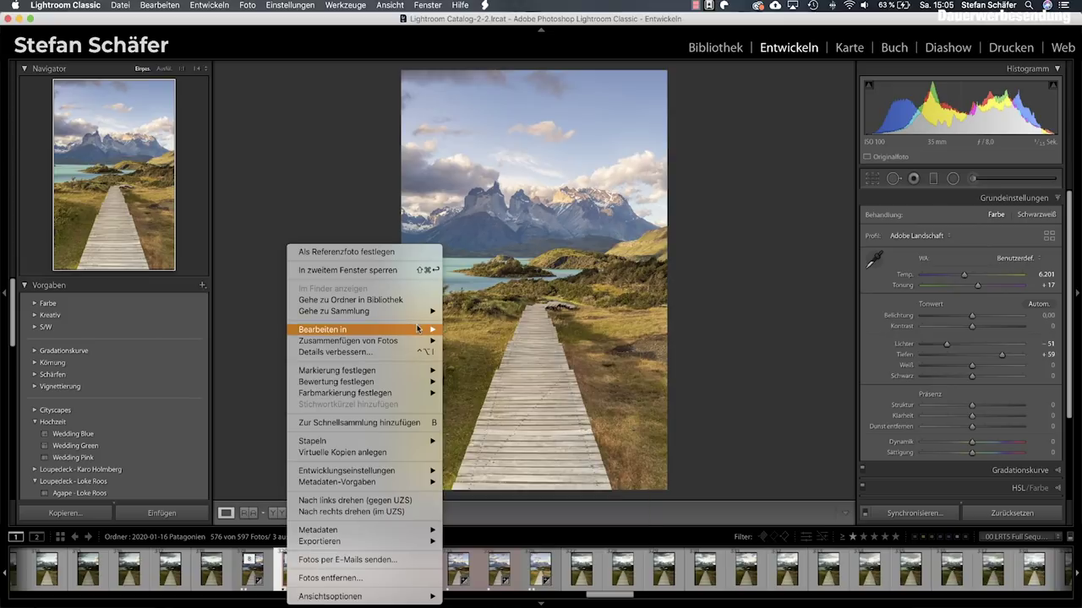
{"action": "mouse_move", "coordinate": [322, 329]}
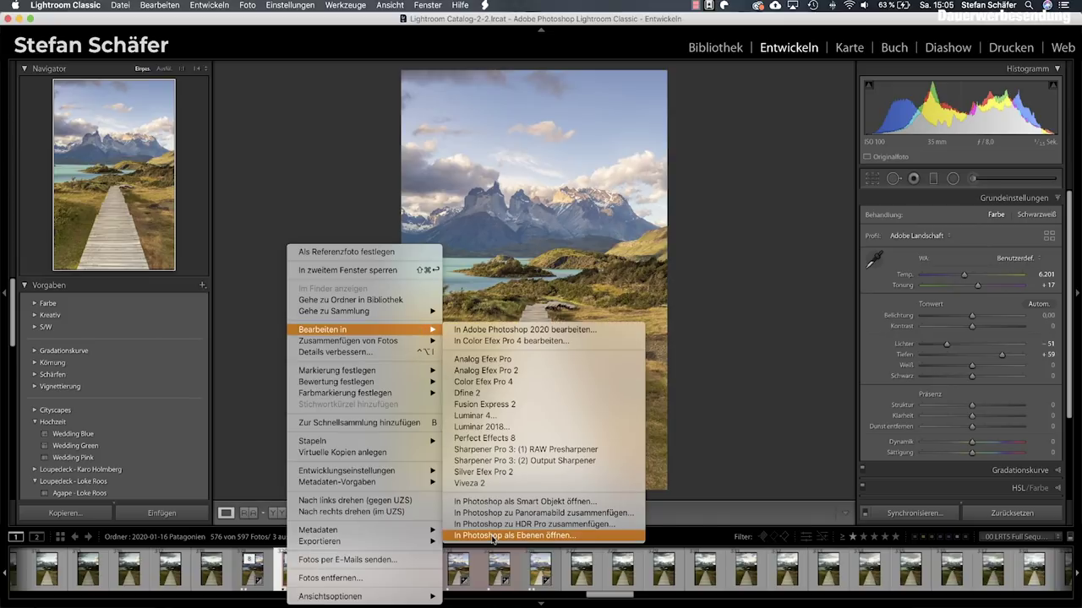
{"action": "left_click", "coordinate": [494, 538]}
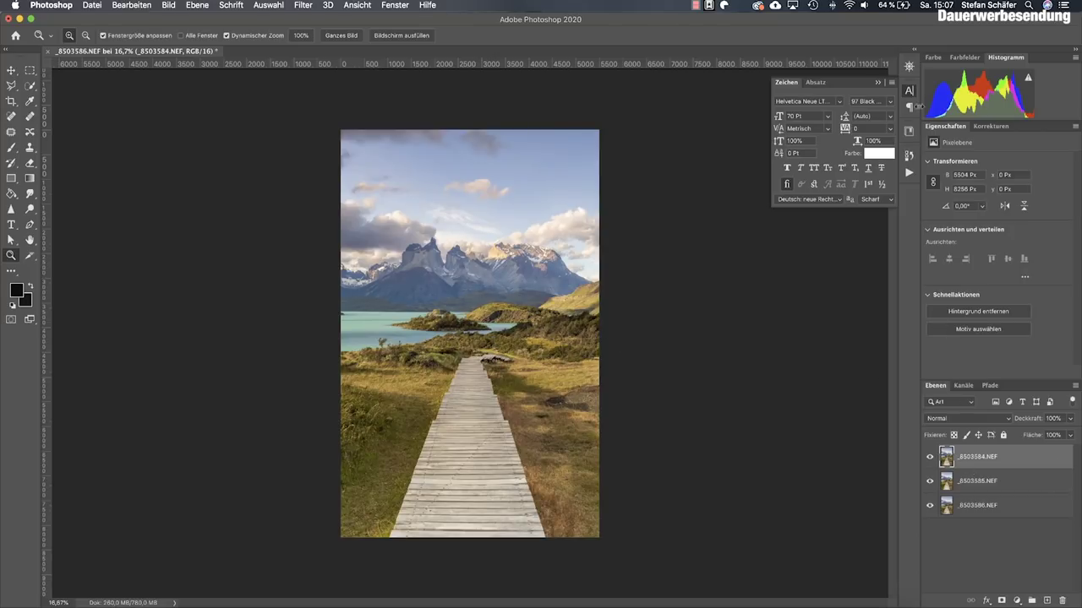
Step: Close the Character panel, duplicate the three exposure layers as Kopie copies, and select all six layers
{"action": "left_click", "coordinate": [883, 82]}
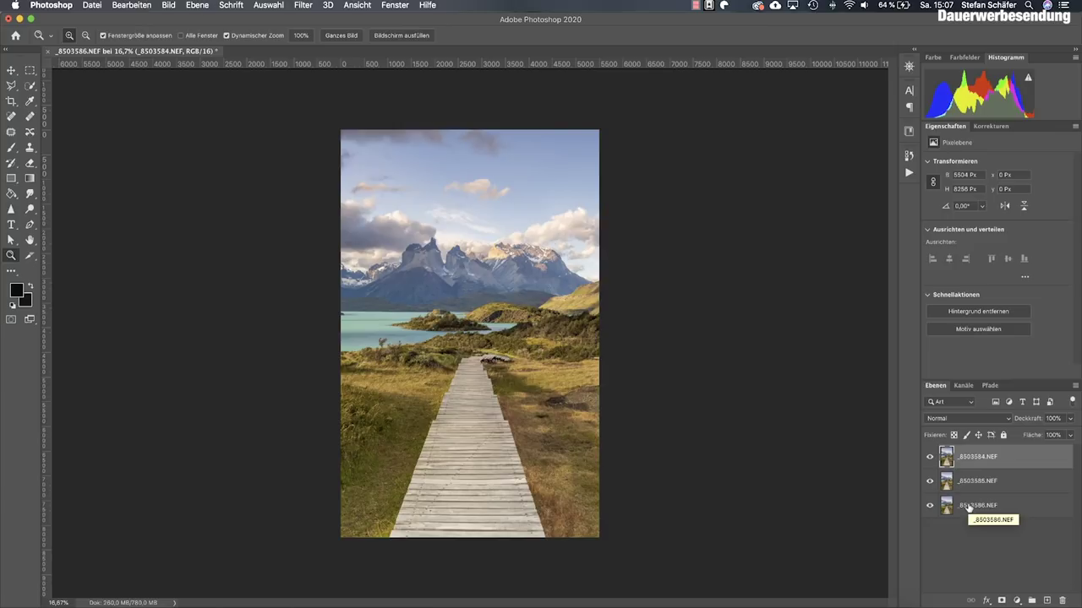
{"action": "left_click", "coordinate": [969, 507], "text": "shift"}
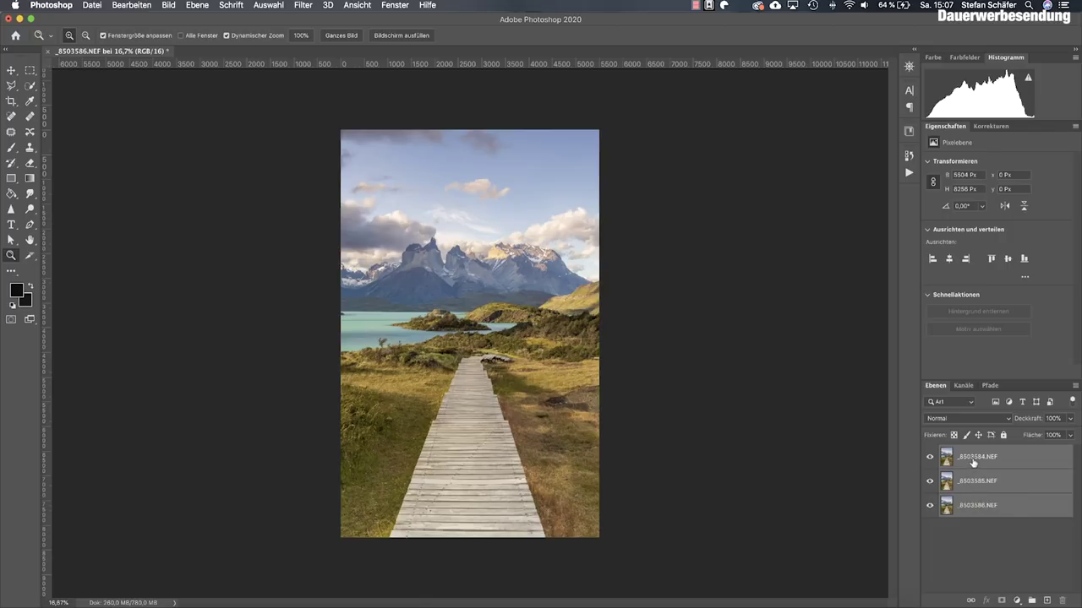
{"action": "left_click_drag", "start_coordinate": [978, 473], "coordinate": [1046, 597]}
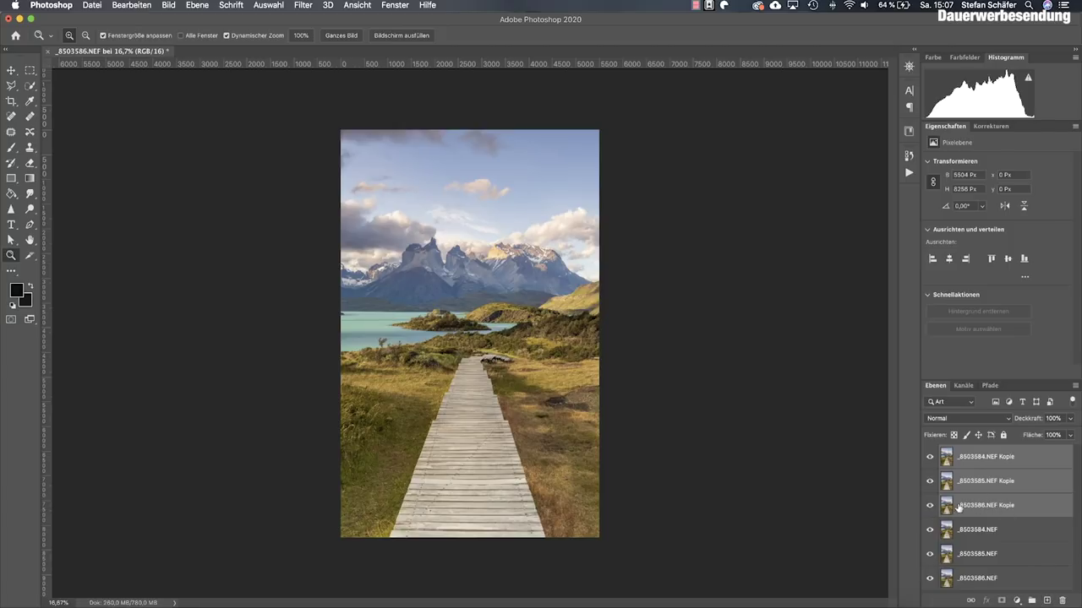
{"action": "left_click", "coordinate": [970, 579], "text": "shift"}
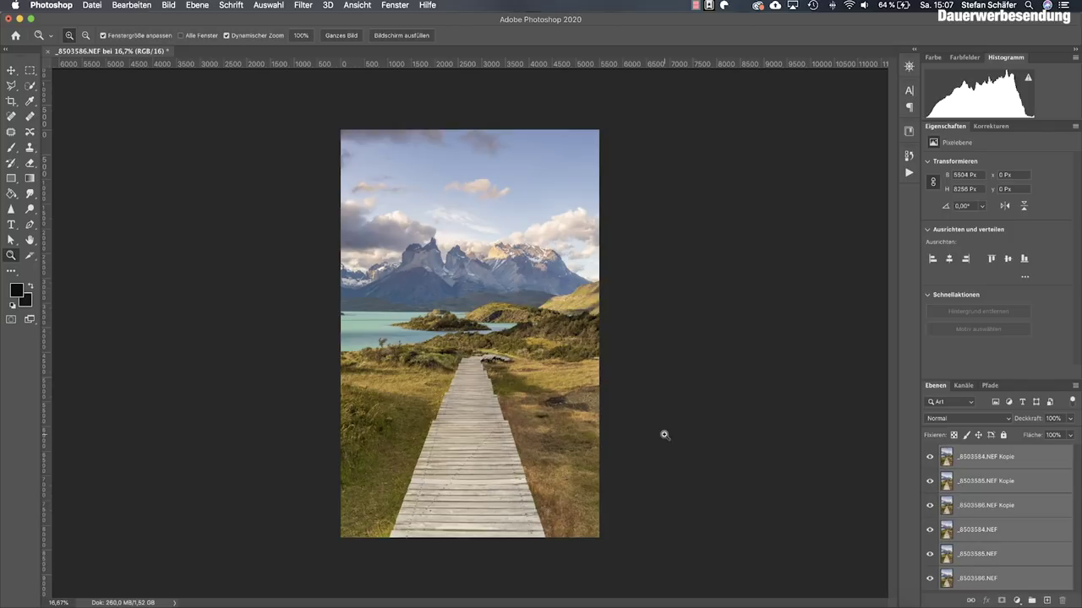
Step: Run Edit > Auto-Align Layers on the six selected layers, keeping Auto projection
{"action": "left_click", "coordinate": [120, 5]}
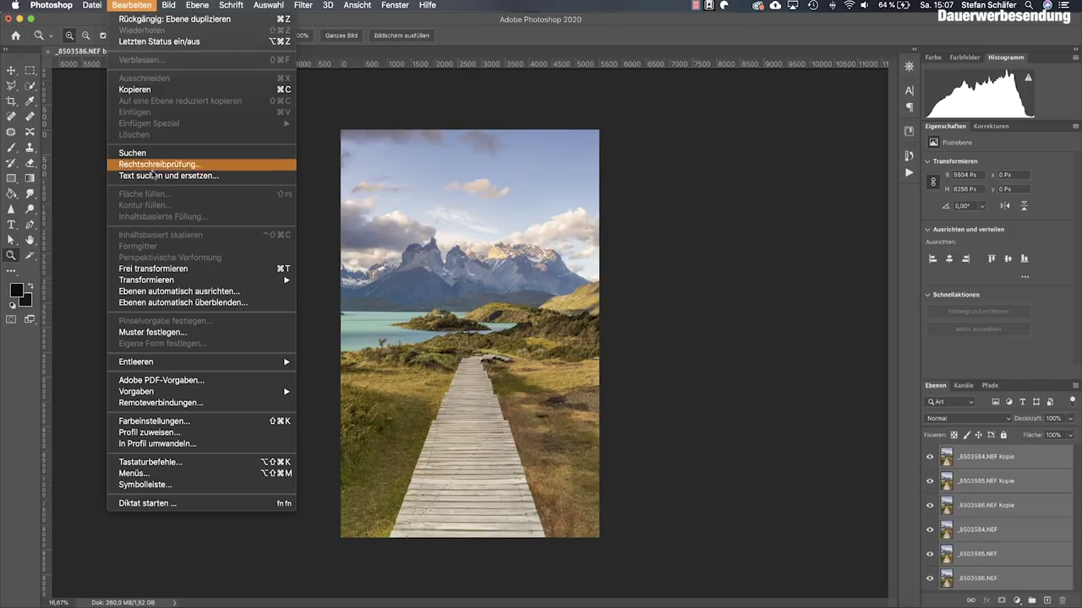
{"action": "left_click", "coordinate": [192, 291]}
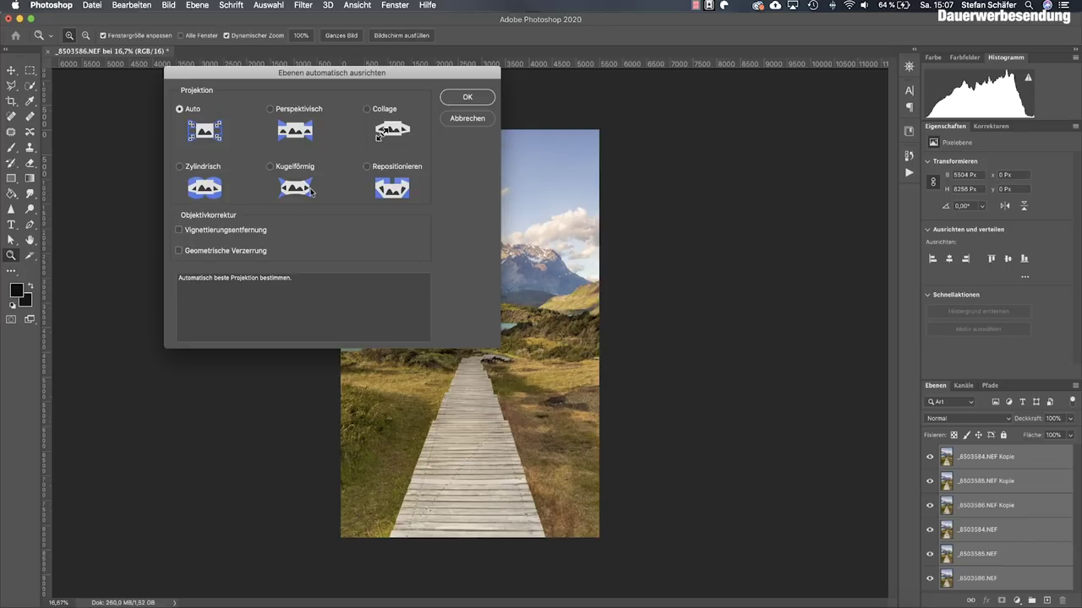
{"action": "left_click", "coordinate": [467, 97]}
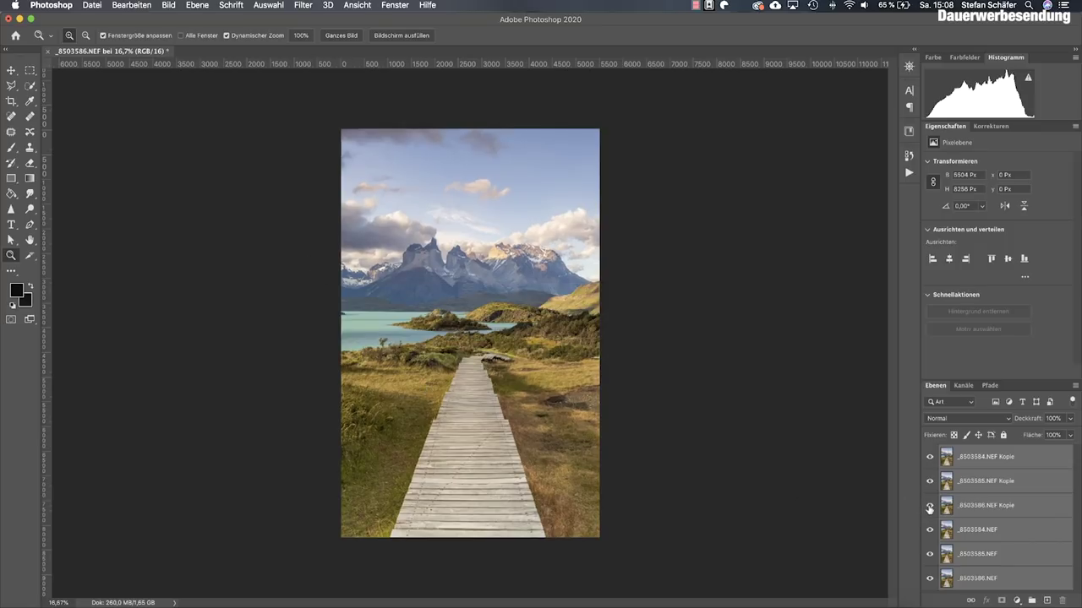
Step: Hide the three Kopie layers, zoom in, and select the three original exposure layers
{"action": "left_click_drag", "start_coordinate": [929, 505], "coordinate": [930, 457]}
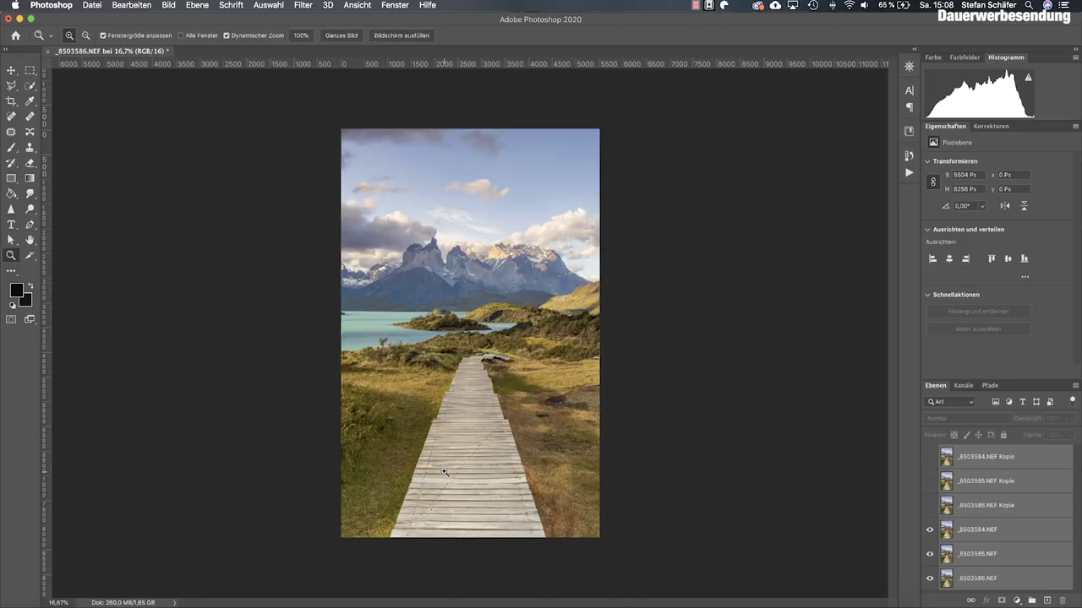
{"action": "left_click", "coordinate": [450, 431]}
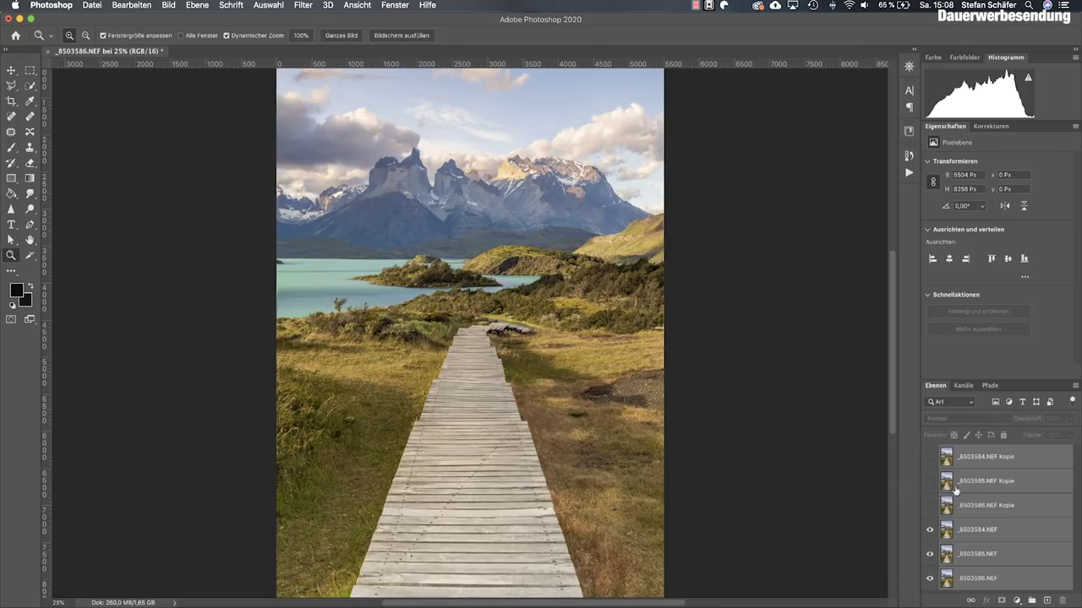
{"action": "left_click", "coordinate": [968, 528]}
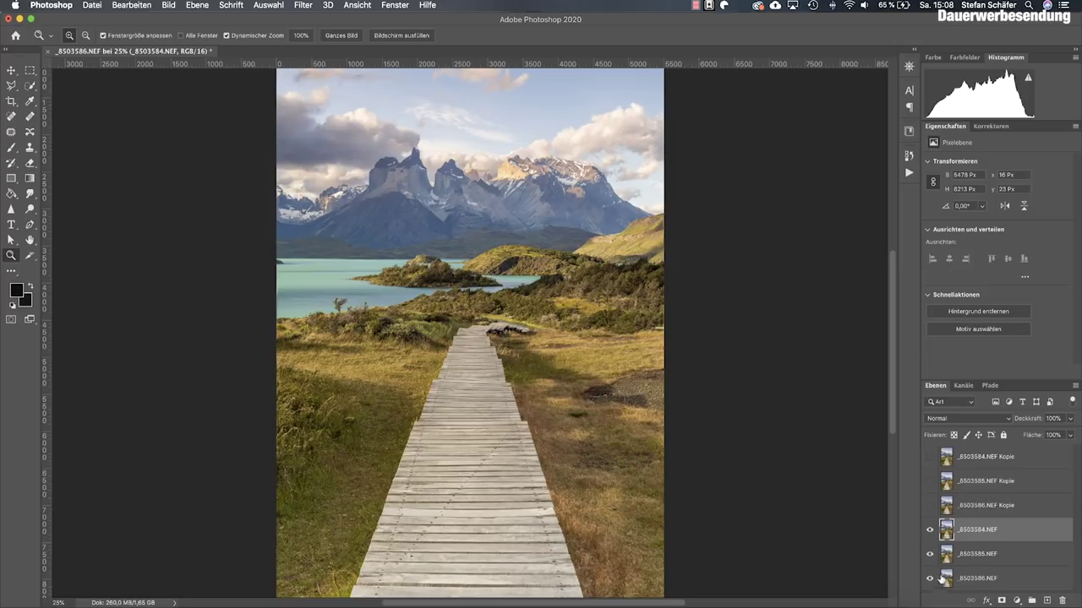
{"action": "left_click", "coordinate": [982, 583]}
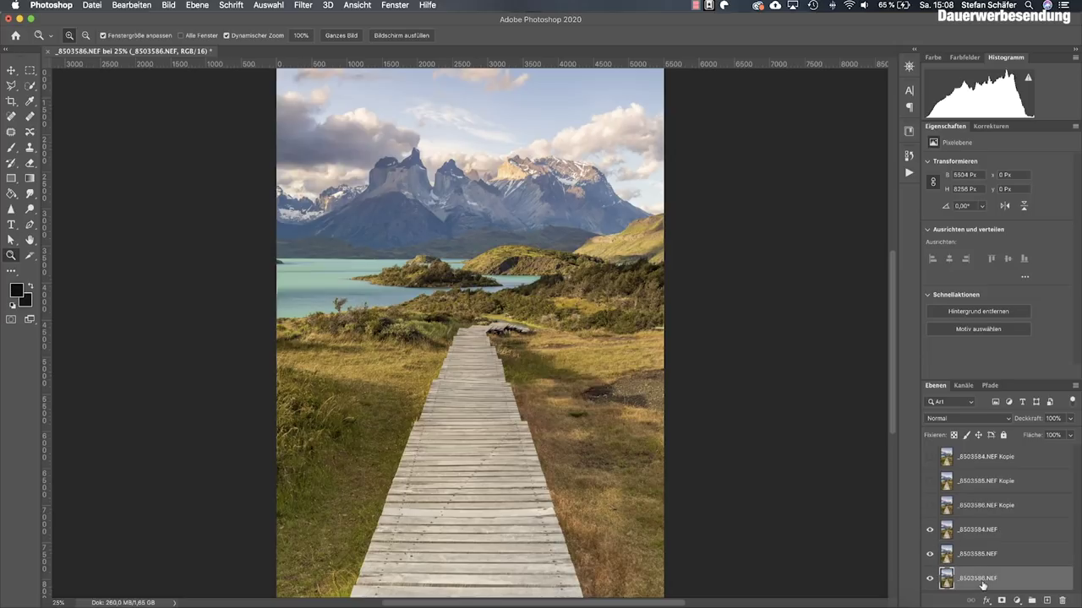
{"action": "left_click", "coordinate": [983, 528], "text": "shift"}
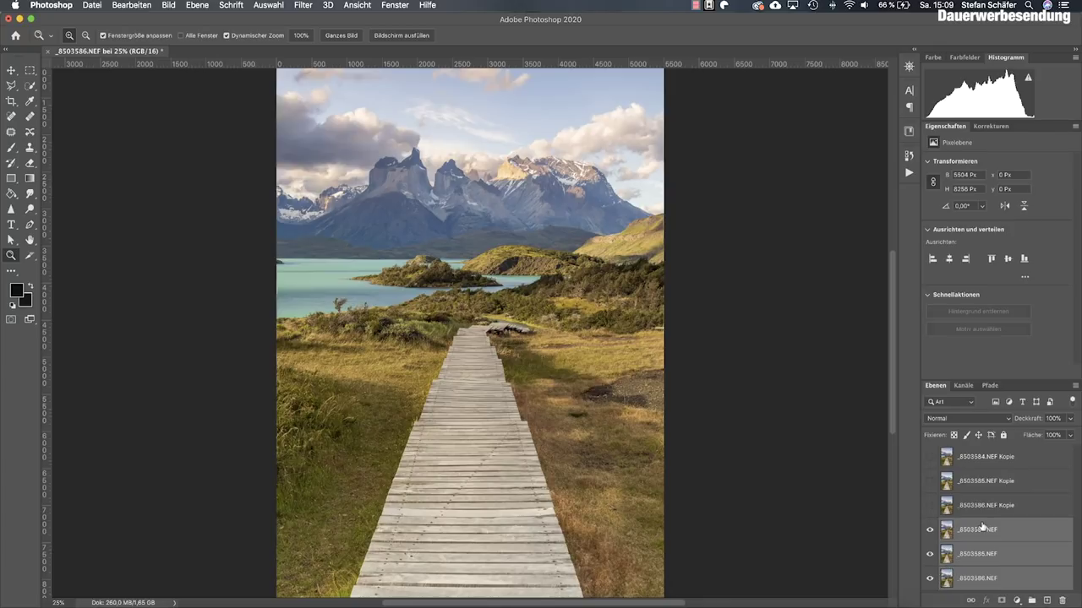
Step: Auto-blend the three original exposures using Stack Images with Seamless Tones and Colors
{"action": "left_click", "coordinate": [130, 6]}
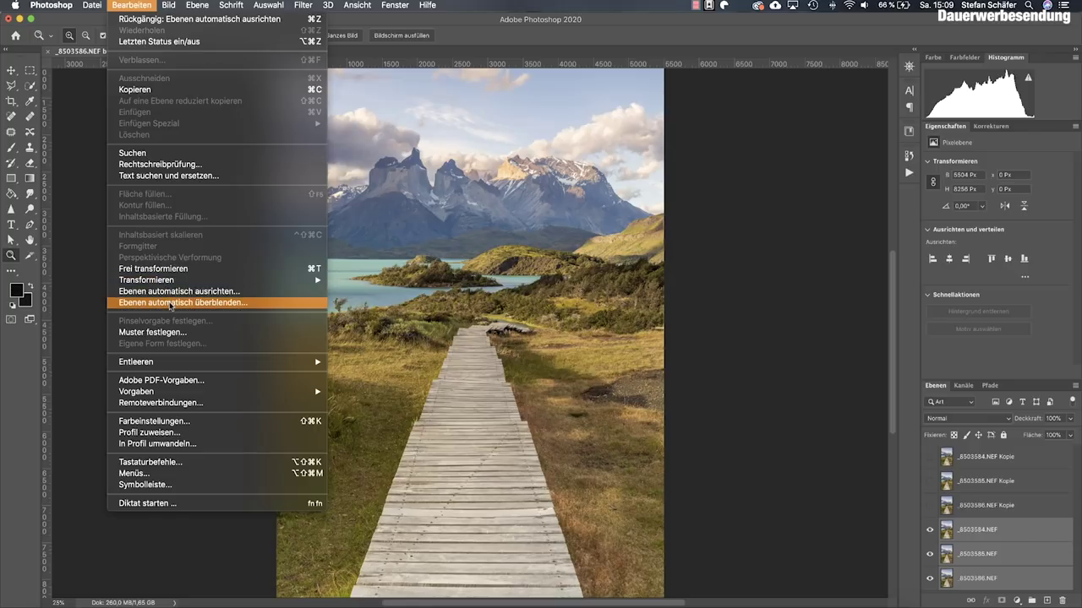
{"action": "left_click", "coordinate": [170, 304]}
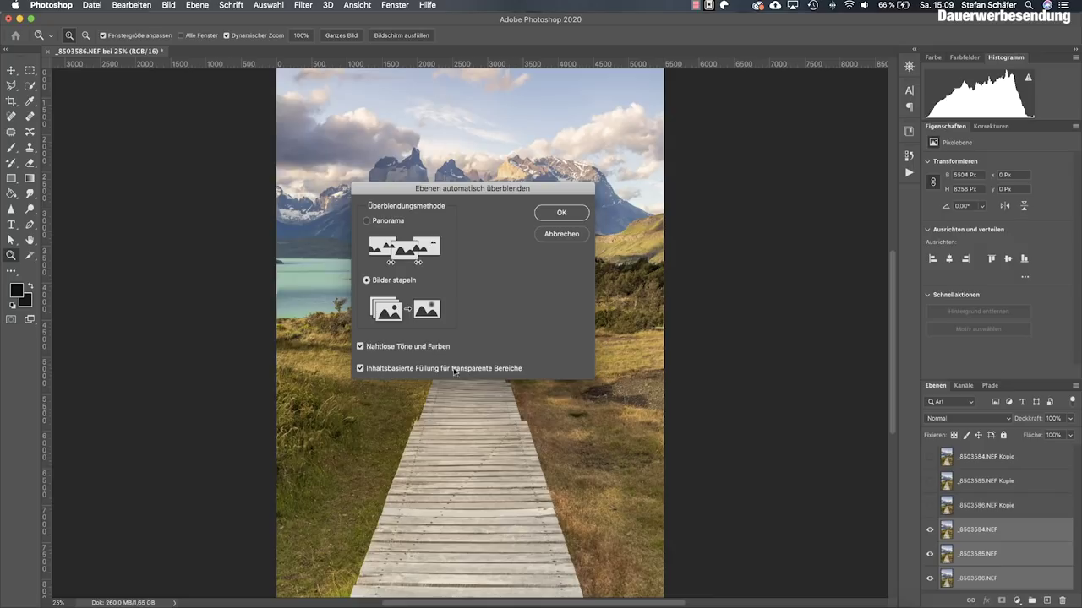
{"action": "left_click", "coordinate": [561, 213]}
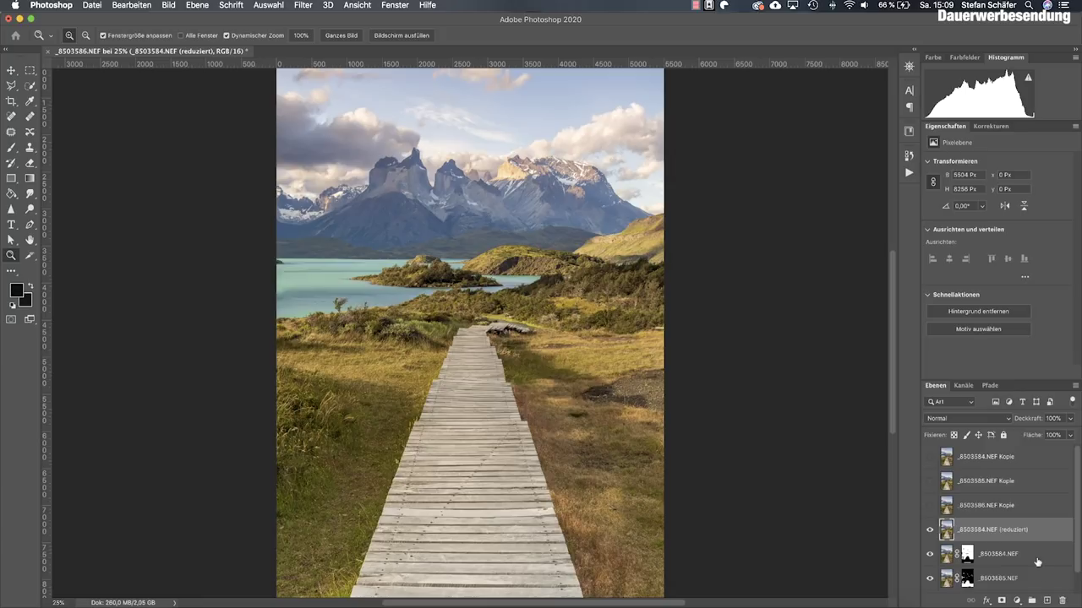
{"action": "scroll", "coordinate": [1037, 559], "scroll_direction": "down", "scroll_amount": 1}
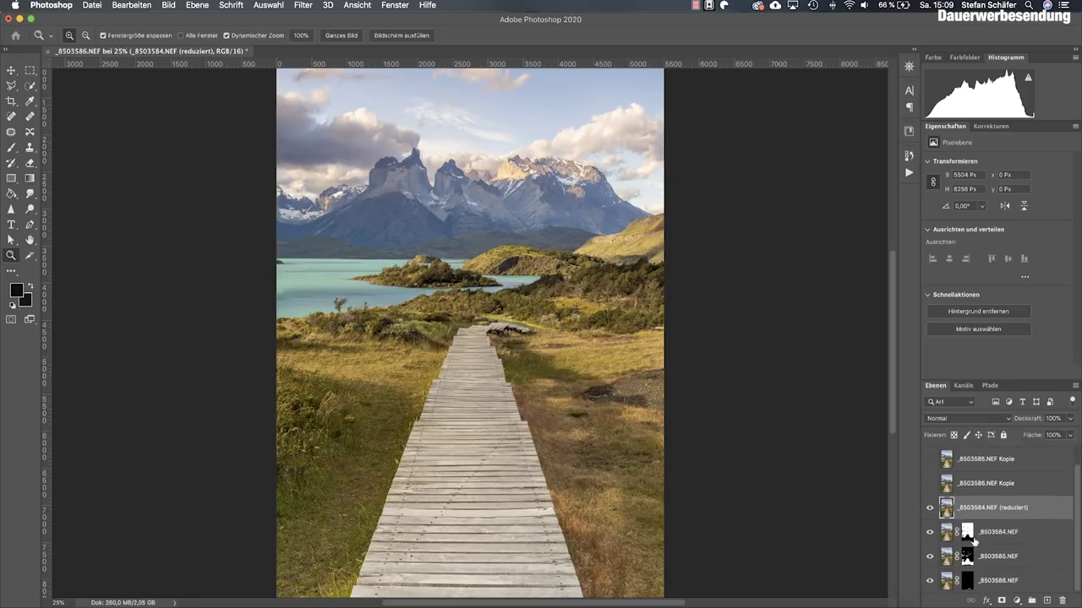
Step: Hide the reduziert layer and preview each exposure's mask (_8503584, _8503585, _8503586) on its own
{"action": "left_click", "coordinate": [930, 507]}
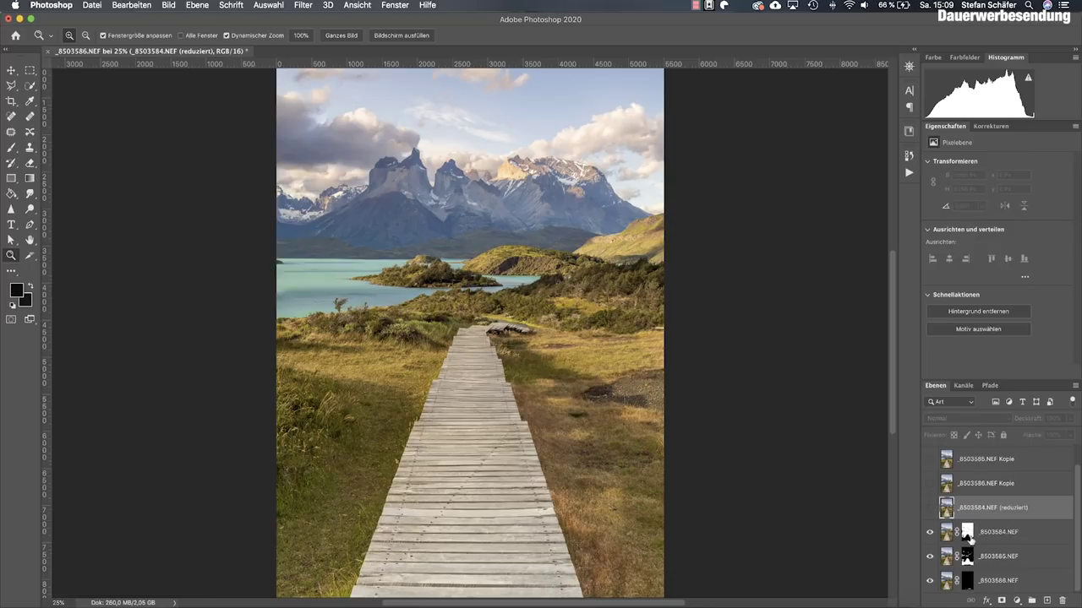
{"action": "key", "text": "alt"}
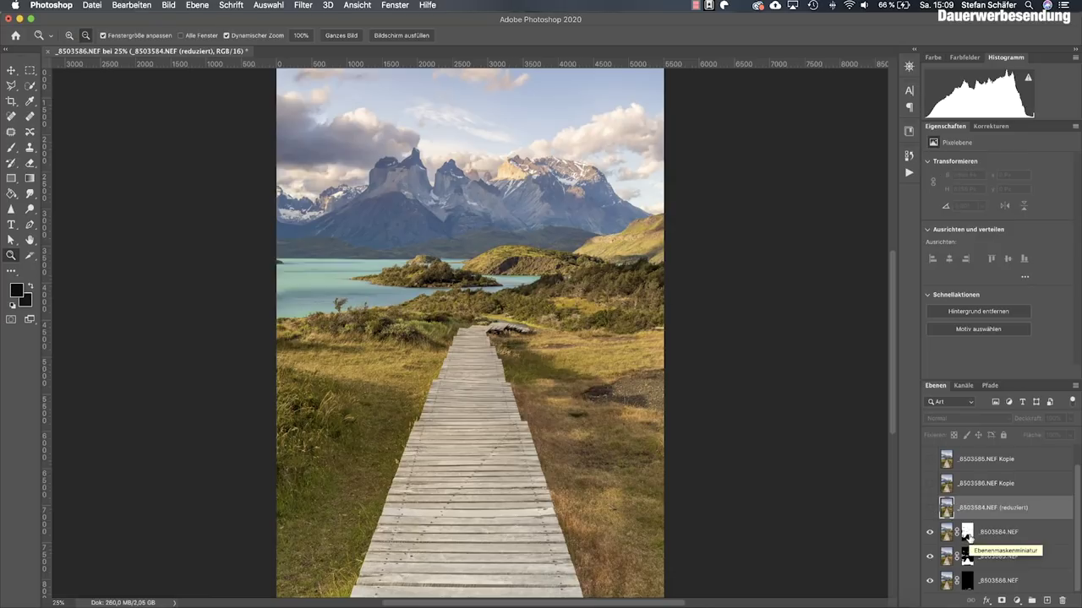
{"action": "left_click", "coordinate": [968, 532], "text": "alt"}
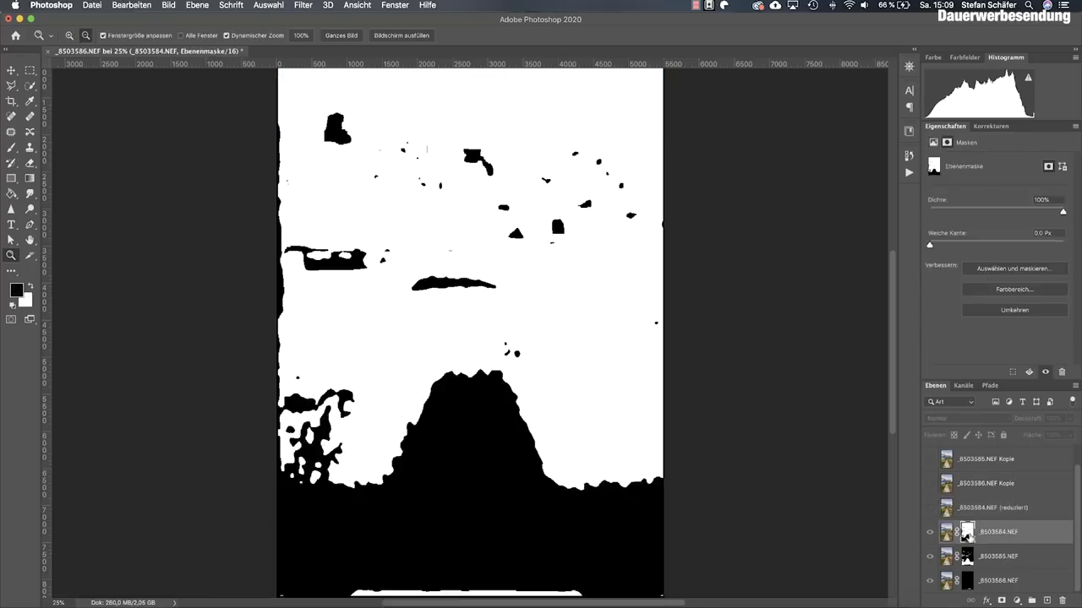
{"action": "left_click", "coordinate": [967, 532], "text": "alt"}
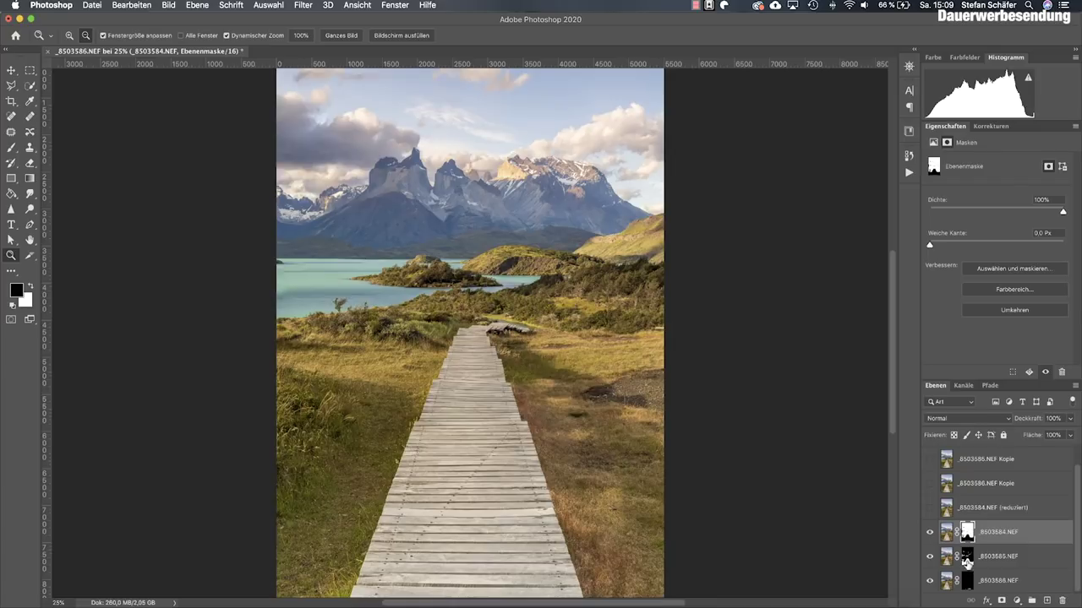
{"action": "left_click", "coordinate": [967, 556], "text": "alt"}
{"action": "left_click", "coordinate": [967, 556], "text": "alt"}
{"action": "left_click", "coordinate": [967, 580], "text": "alt"}
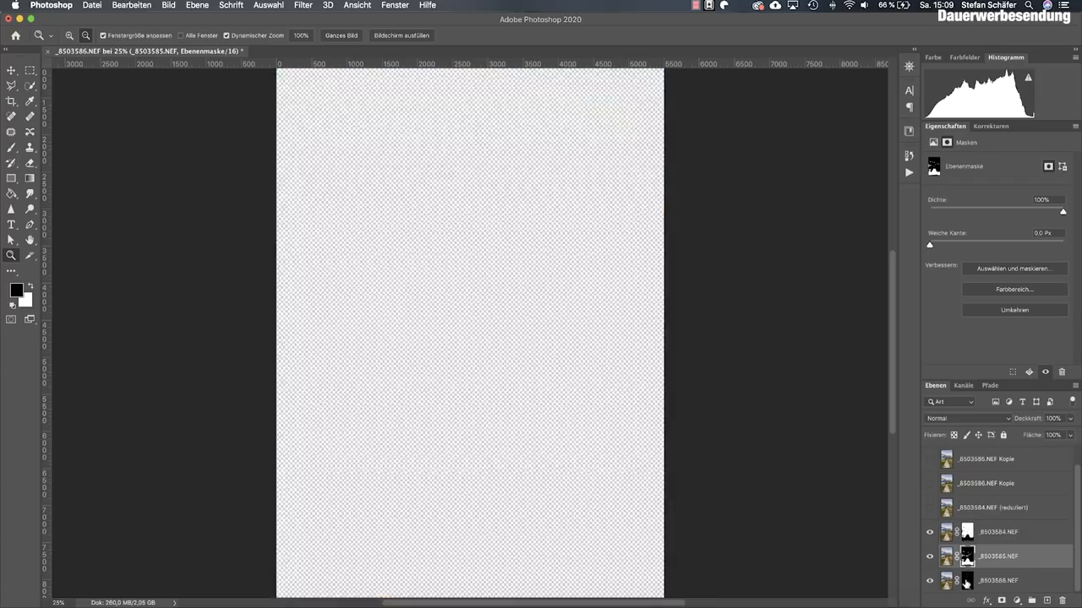
{"action": "left_click", "coordinate": [968, 581], "text": "alt"}
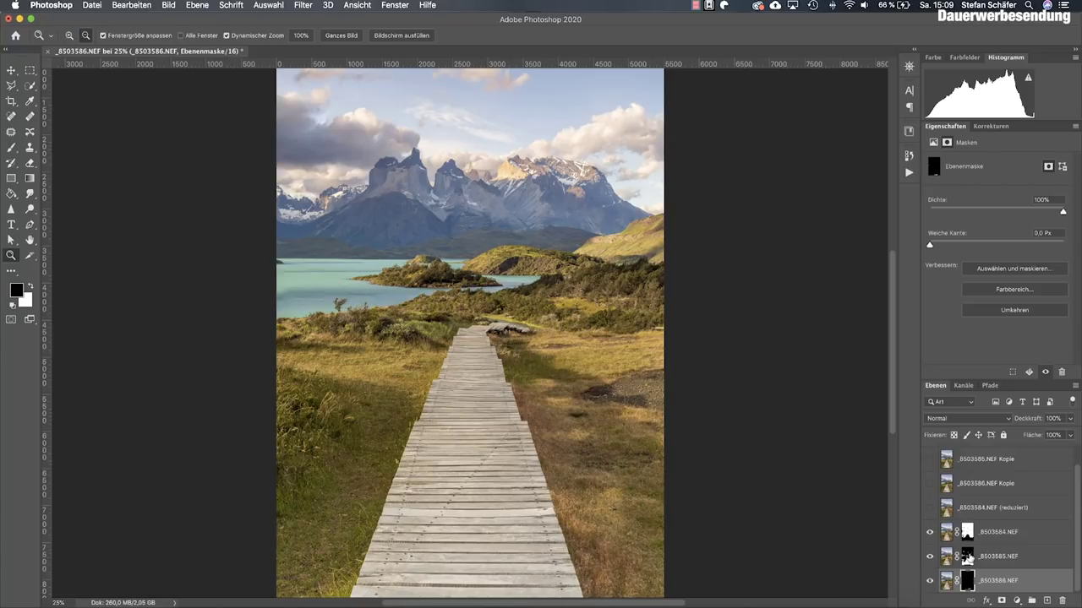
Step: Recheck the _8503585 and _8503584 masks, then show the reduziert layer with its pixels targeted
{"action": "left_click", "coordinate": [966, 556], "text": "alt"}
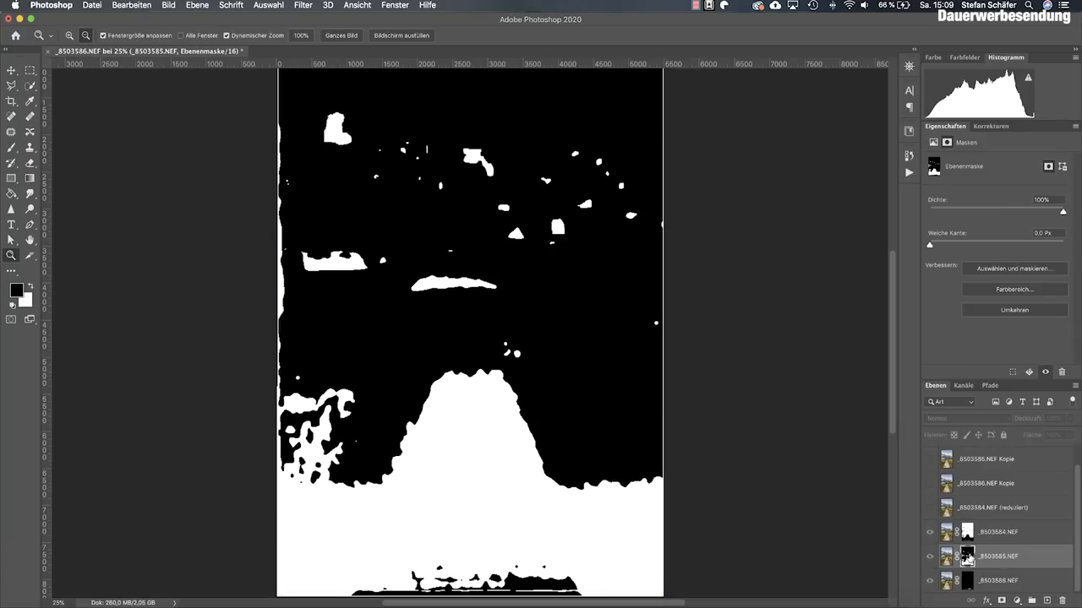
{"action": "left_click", "coordinate": [967, 554], "text": "alt"}
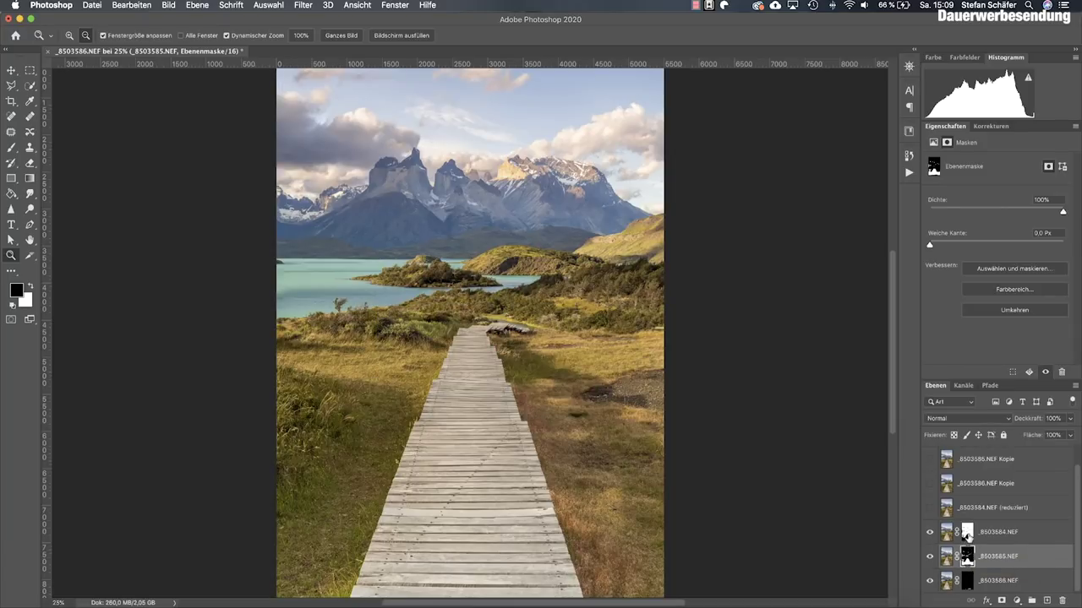
{"action": "left_click", "coordinate": [967, 533], "text": "alt"}
{"action": "left_click", "coordinate": [967, 532], "text": "alt"}
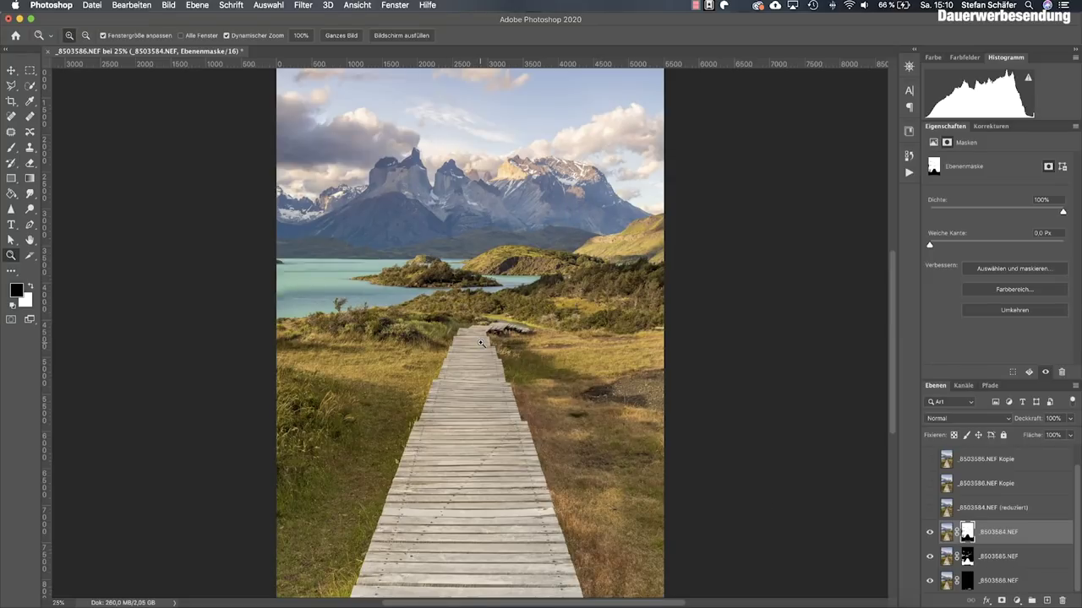
{"action": "left_click", "coordinate": [928, 508]}
{"action": "left_click", "coordinate": [946, 532]}
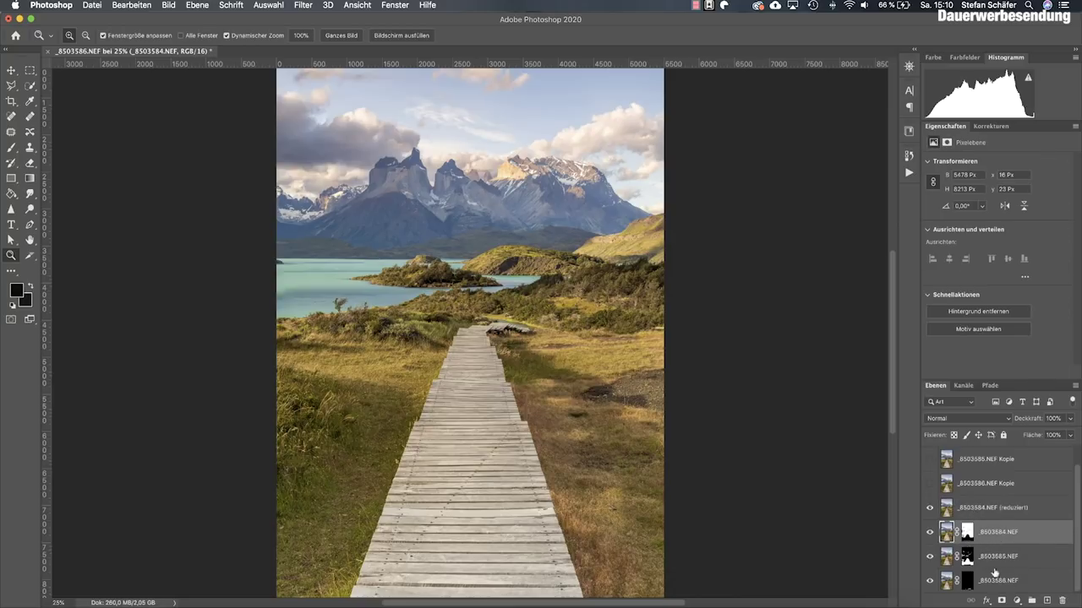
Step: Delete the three masked exposure layers, then zoom to 100% on the sunlit peaks
{"action": "left_click", "coordinate": [997, 576], "text": "shift"}
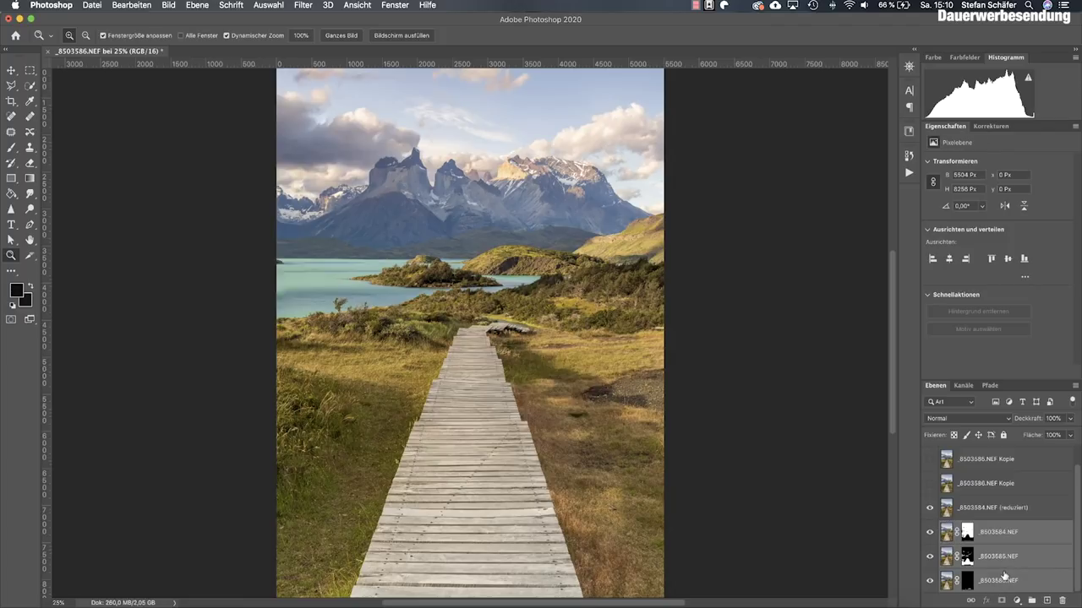
{"action": "left_click_drag", "start_coordinate": [994, 534], "coordinate": [1062, 599]}
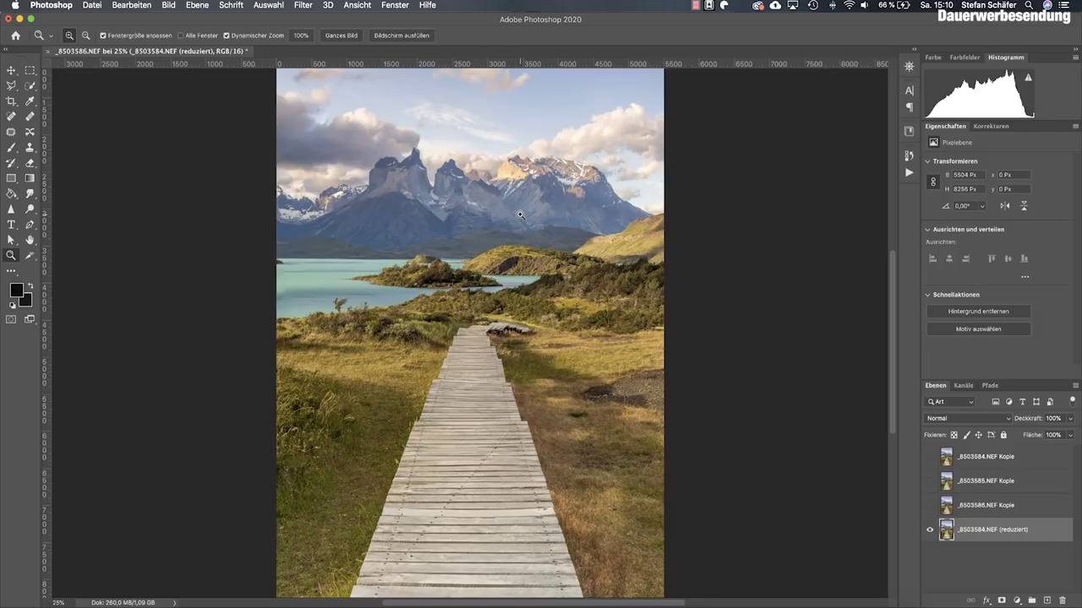
{"action": "left_click_drag", "start_coordinate": [521, 215], "coordinate": [646, 233]}
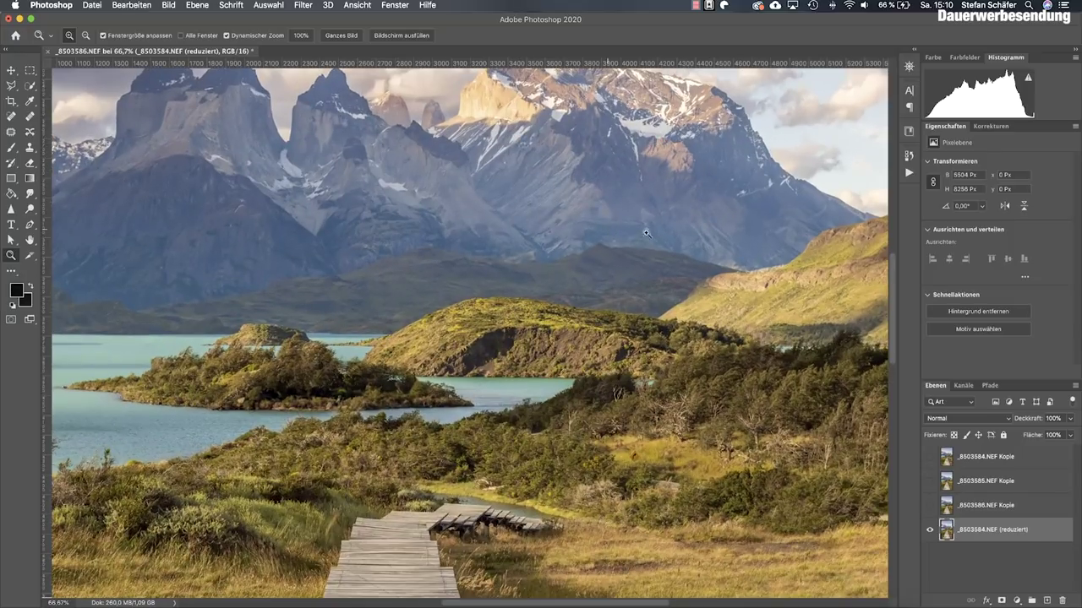
{"action": "scroll", "coordinate": [710, 236], "scroll_direction": "up", "scroll_amount": 5}
{"action": "scroll", "coordinate": [710, 236], "scroll_direction": "right", "scroll_amount": 5}
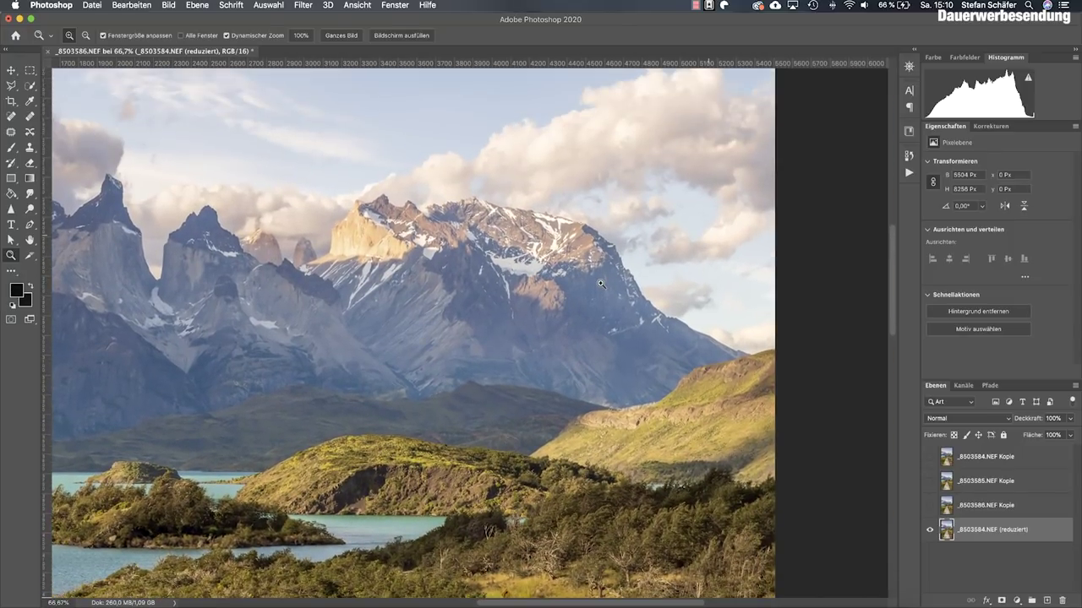
{"action": "left_click", "coordinate": [601, 284]}
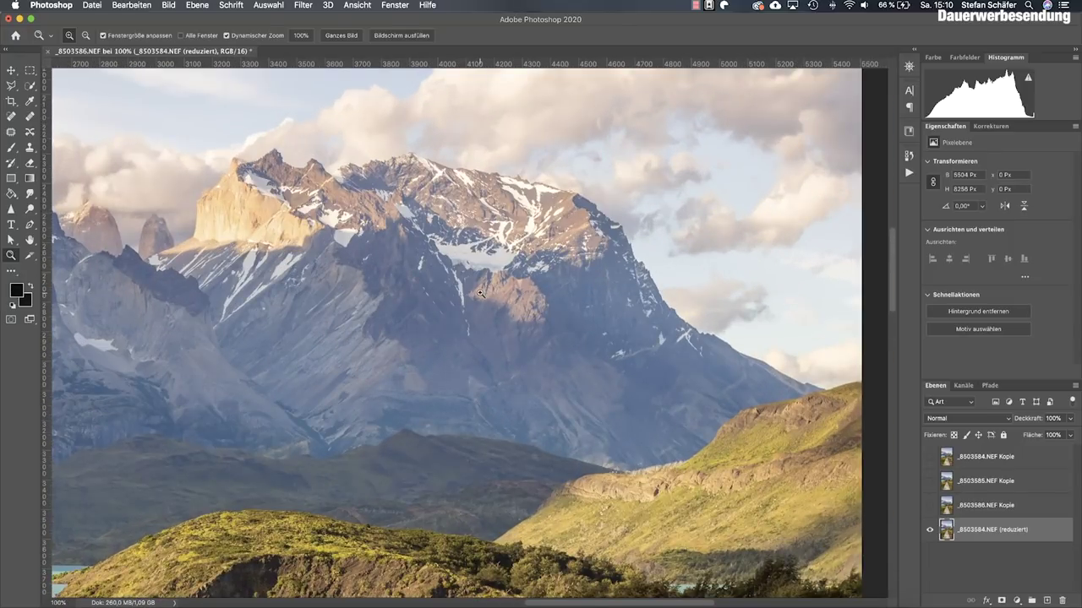
{"action": "scroll", "coordinate": [480, 292], "scroll_direction": "left", "scroll_amount": 3}
{"action": "scroll", "coordinate": [479, 292], "scroll_direction": "left", "scroll_amount": 3}
{"action": "scroll", "coordinate": [479, 293], "scroll_direction": "left", "scroll_amount": 2}
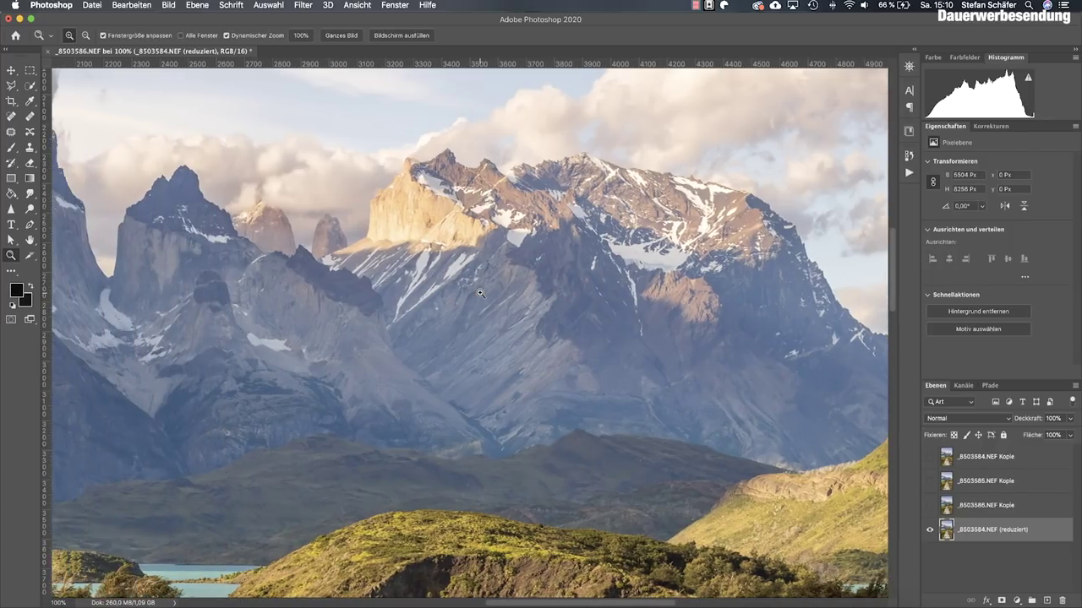
{"action": "scroll", "coordinate": [479, 292], "scroll_direction": "left", "scroll_amount": 2}
{"action": "scroll", "coordinate": [479, 293], "scroll_direction": "left", "scroll_amount": 3}
{"action": "scroll", "coordinate": [479, 293], "scroll_direction": "left", "scroll_amount": 3}
{"action": "scroll", "coordinate": [479, 292], "scroll_direction": "left", "scroll_amount": 5}
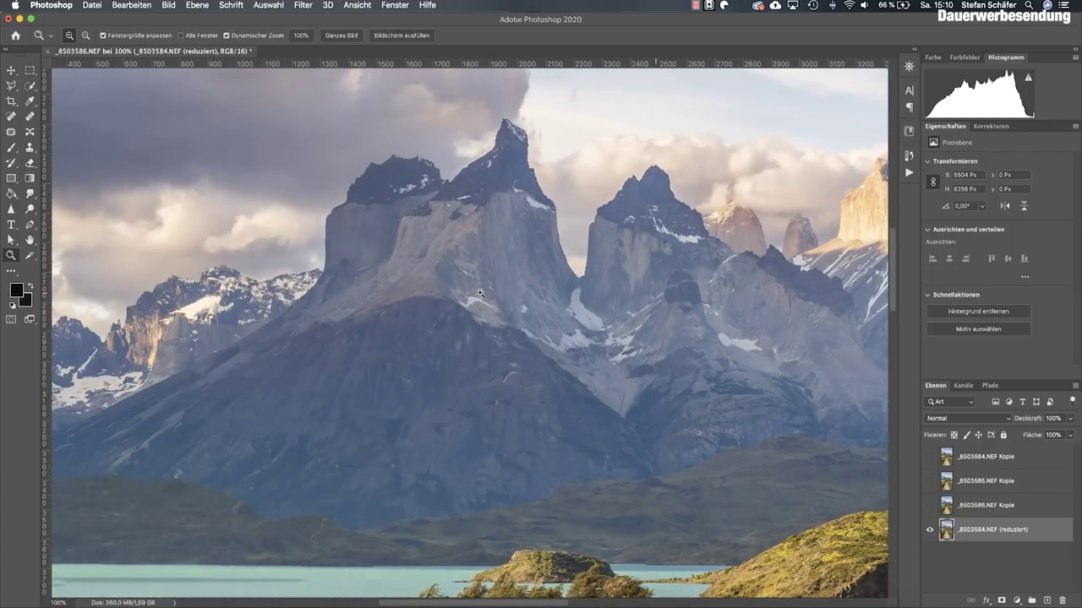
{"action": "scroll", "coordinate": [479, 292], "scroll_direction": "left", "scroll_amount": 3}
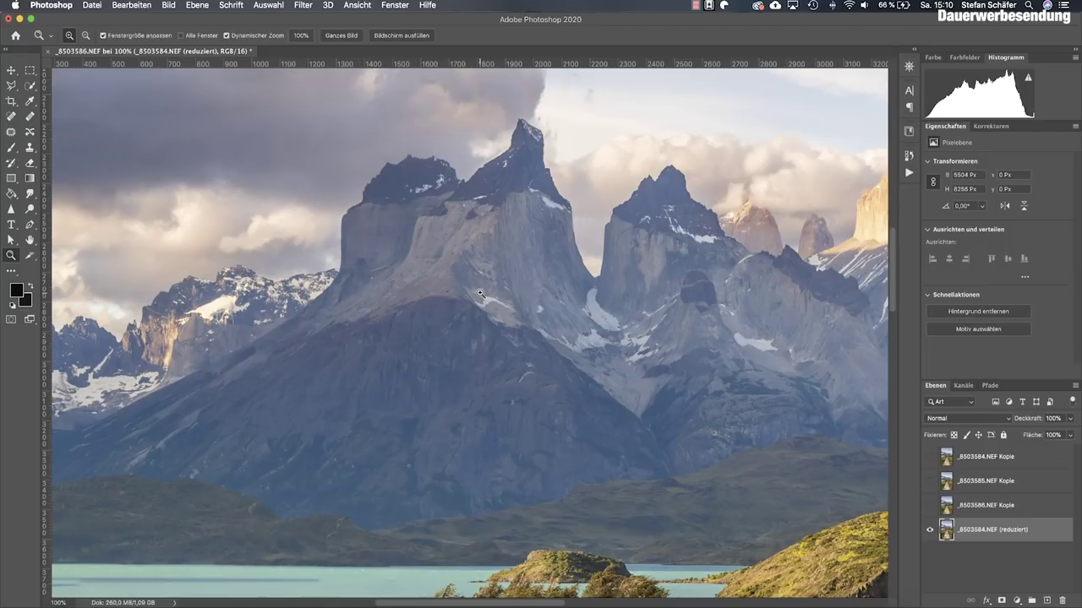
{"action": "scroll", "coordinate": [312, 294], "scroll_direction": "left", "scroll_amount": 4}
{"action": "scroll", "coordinate": [312, 294], "scroll_direction": "left", "scroll_amount": 4}
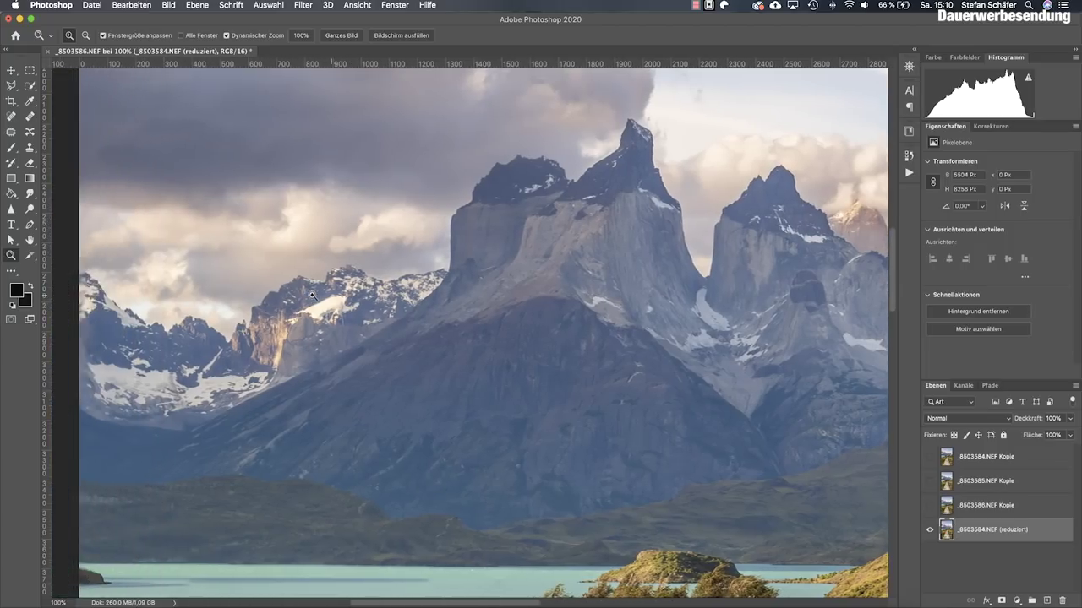
{"action": "scroll", "coordinate": [312, 294], "scroll_direction": "left", "scroll_amount": 3}
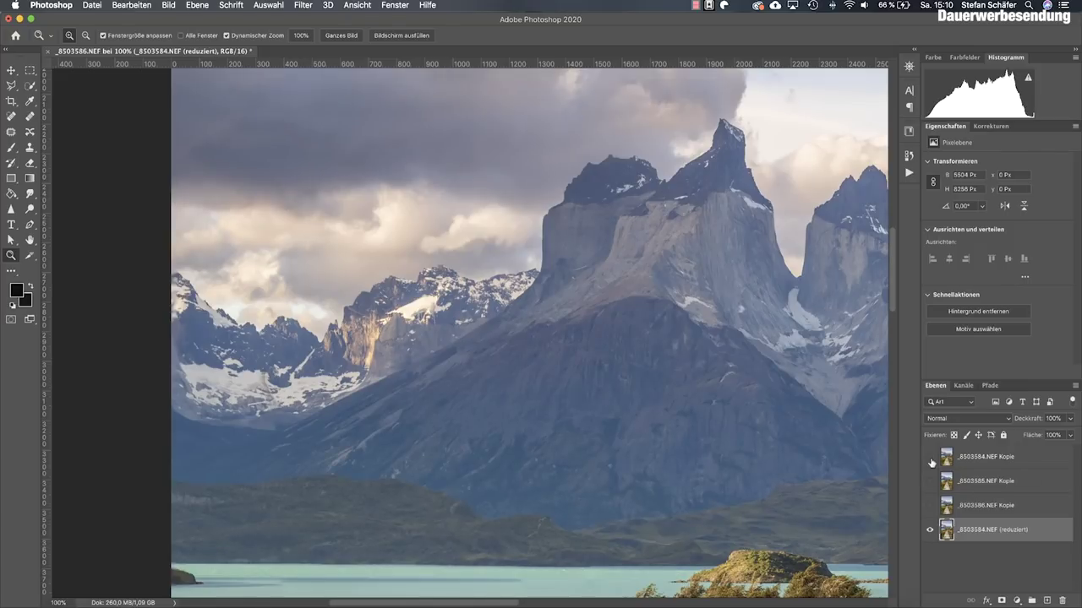
{"action": "left_click", "coordinate": [978, 459]}
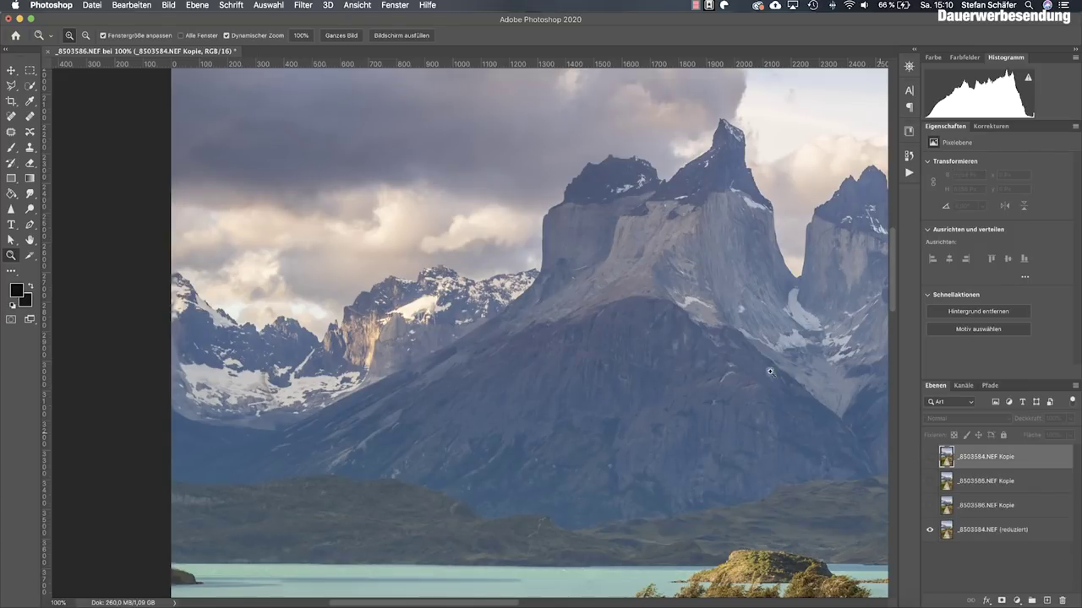
{"action": "left_click", "coordinate": [930, 458]}
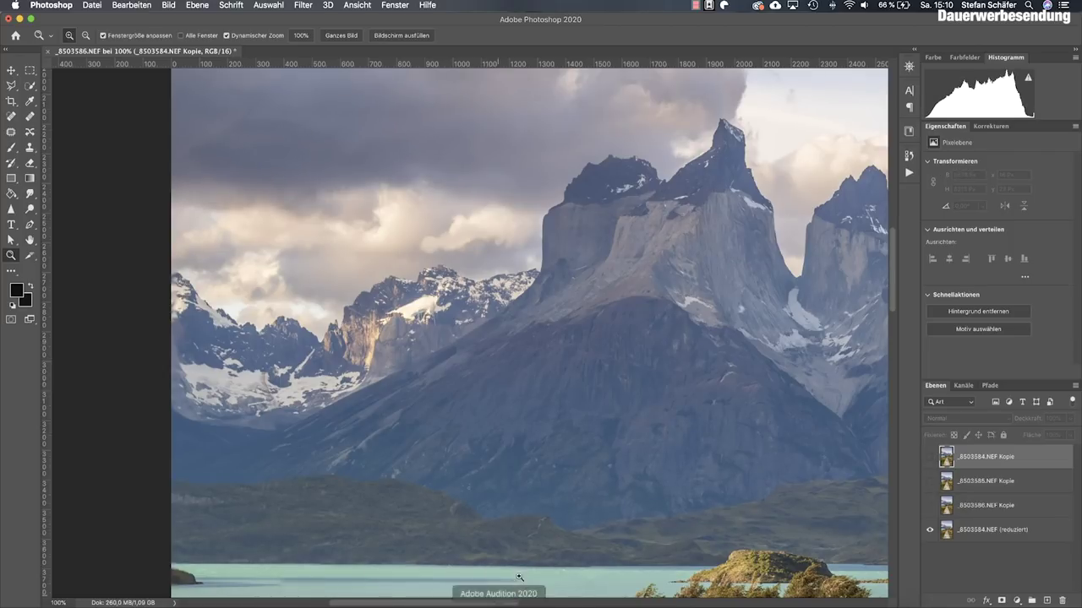
{"action": "scroll", "coordinate": [512, 538], "scroll_direction": "down", "scroll_amount": 5}
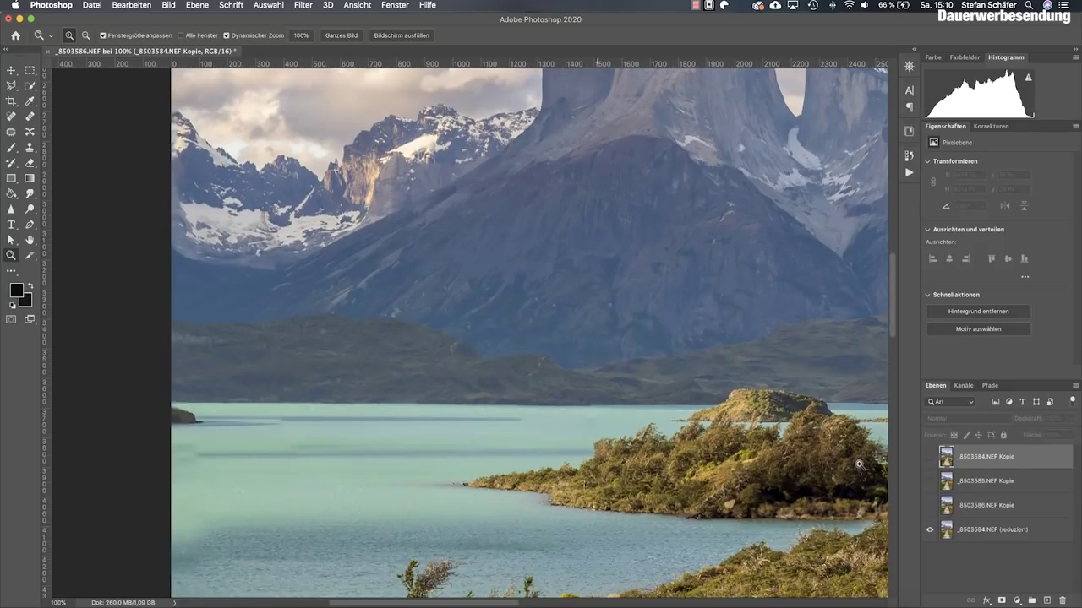
{"action": "left_click", "coordinate": [930, 458]}
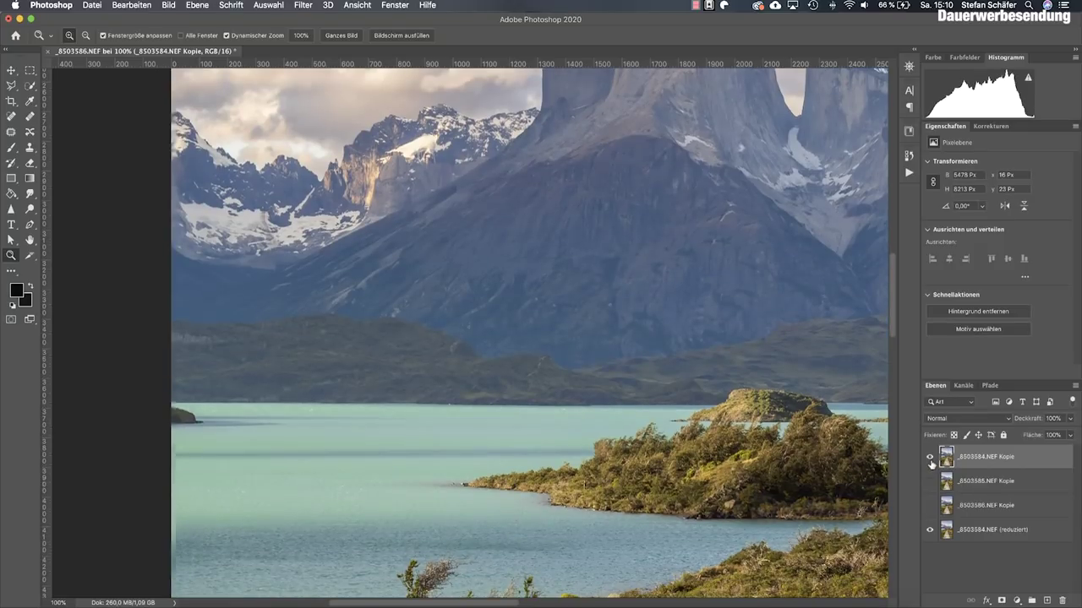
{"action": "left_click", "coordinate": [931, 458]}
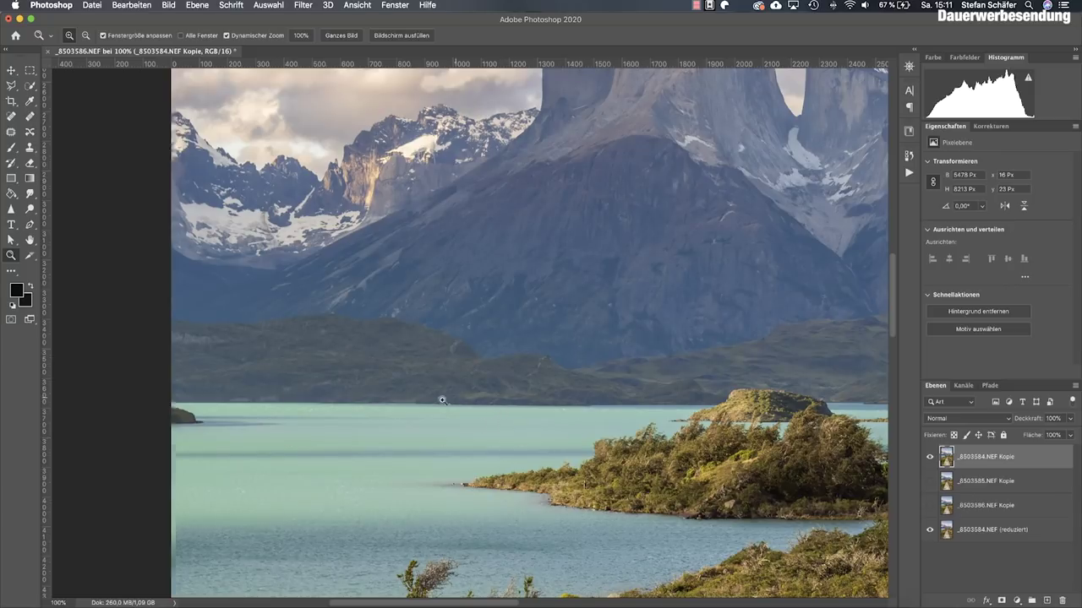
{"action": "left_click", "coordinate": [929, 458]}
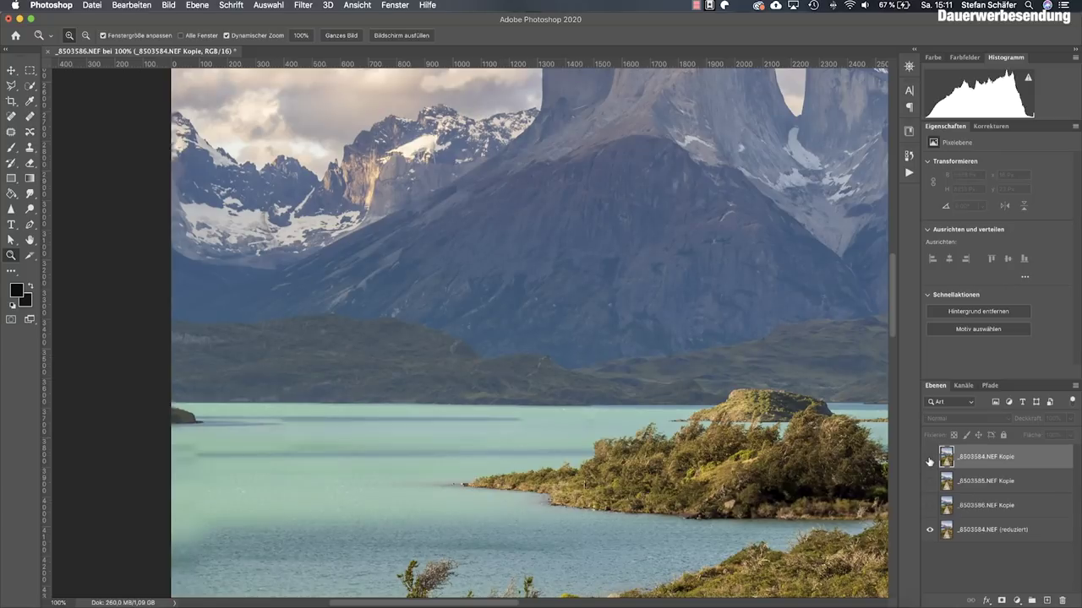
{"action": "left_click", "coordinate": [928, 458]}
{"action": "left_click", "coordinate": [929, 460]}
{"action": "scroll", "coordinate": [783, 534], "scroll_direction": "right", "scroll_amount": 2}
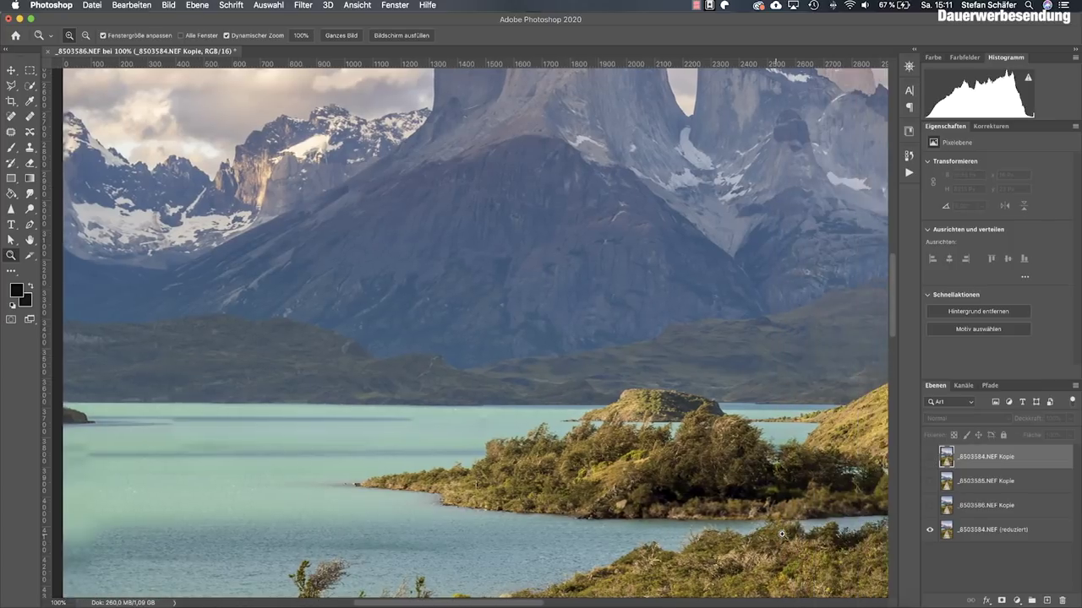
{"action": "scroll", "coordinate": [784, 515], "scroll_direction": "right", "scroll_amount": 2}
{"action": "scroll", "coordinate": [786, 499], "scroll_direction": "right", "scroll_amount": 1}
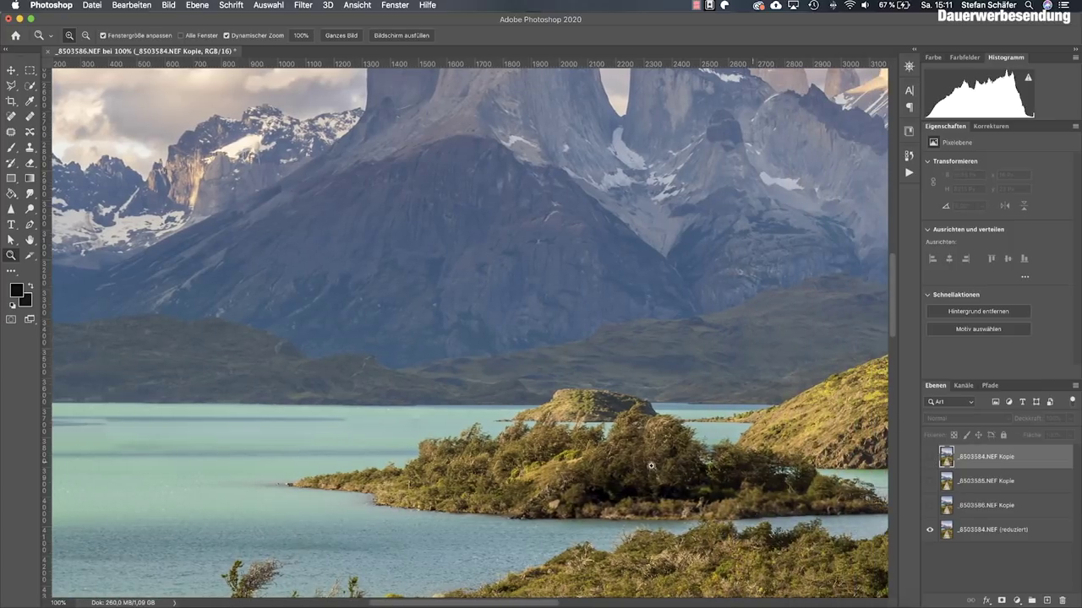
{"action": "left_click", "coordinate": [929, 457]}
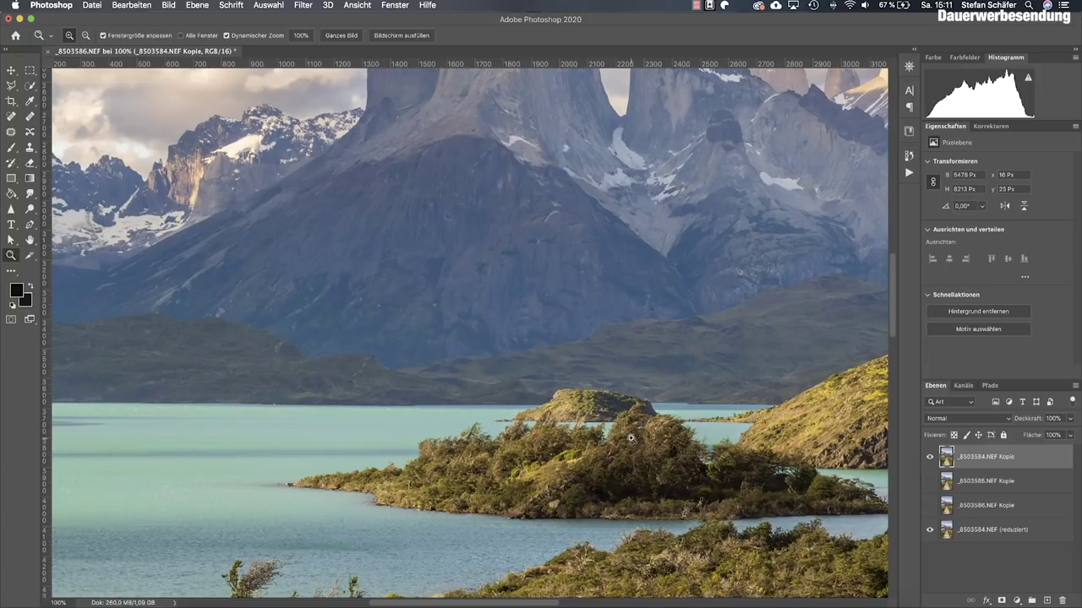
{"action": "scroll", "coordinate": [630, 437], "scroll_direction": "up", "scroll_amount": 5}
{"action": "scroll", "coordinate": [630, 437], "scroll_direction": "left", "scroll_amount": 5}
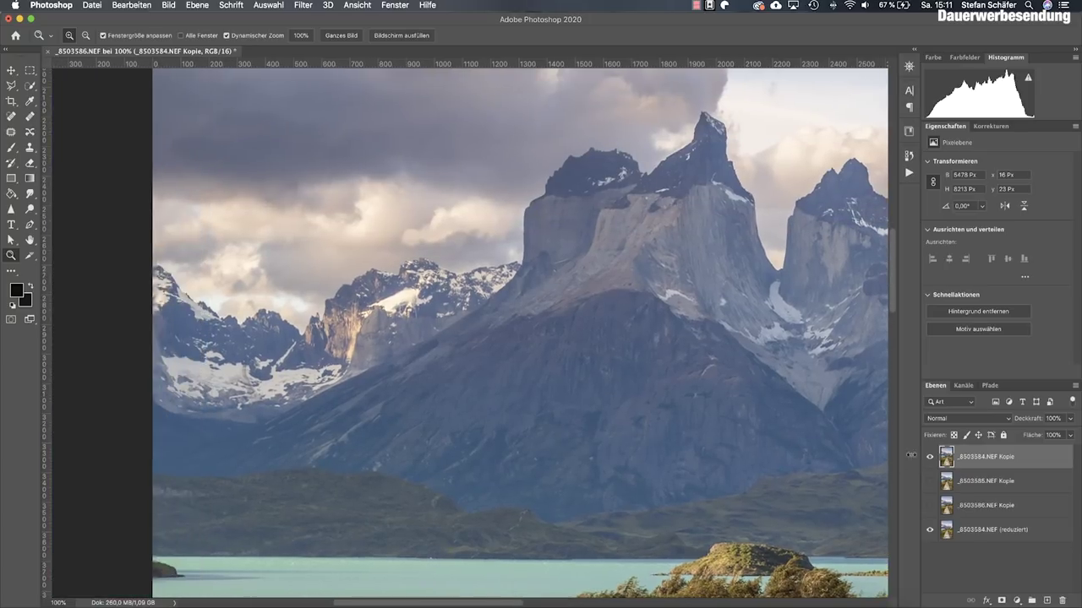
{"action": "left_click", "coordinate": [929, 457]}
{"action": "left_click", "coordinate": [930, 457]}
{"action": "left_click", "coordinate": [929, 458]}
{"action": "left_click", "coordinate": [930, 458]}
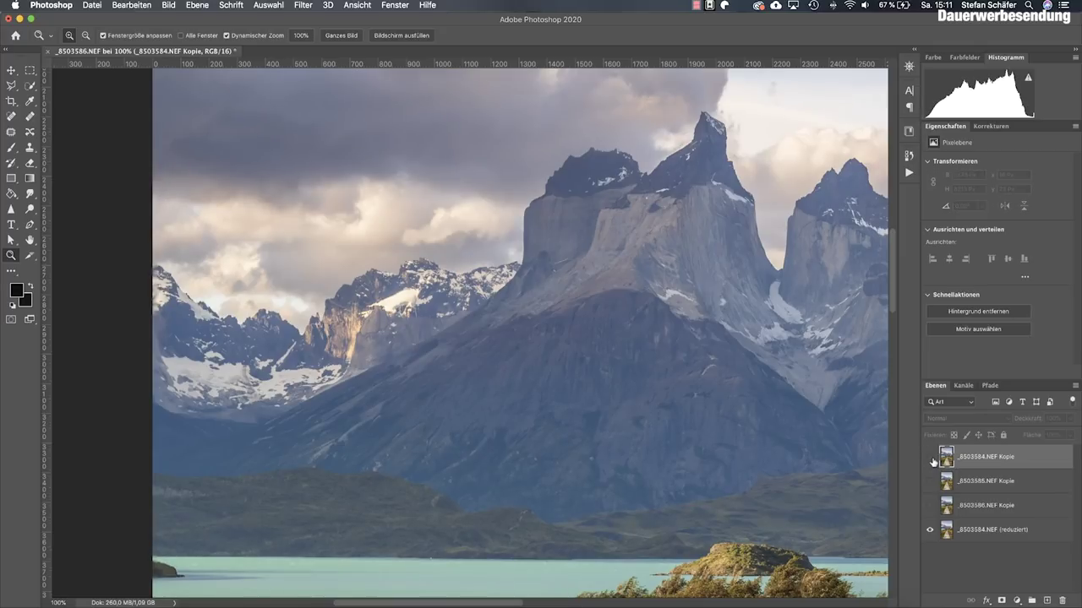
{"action": "left_click", "coordinate": [931, 458]}
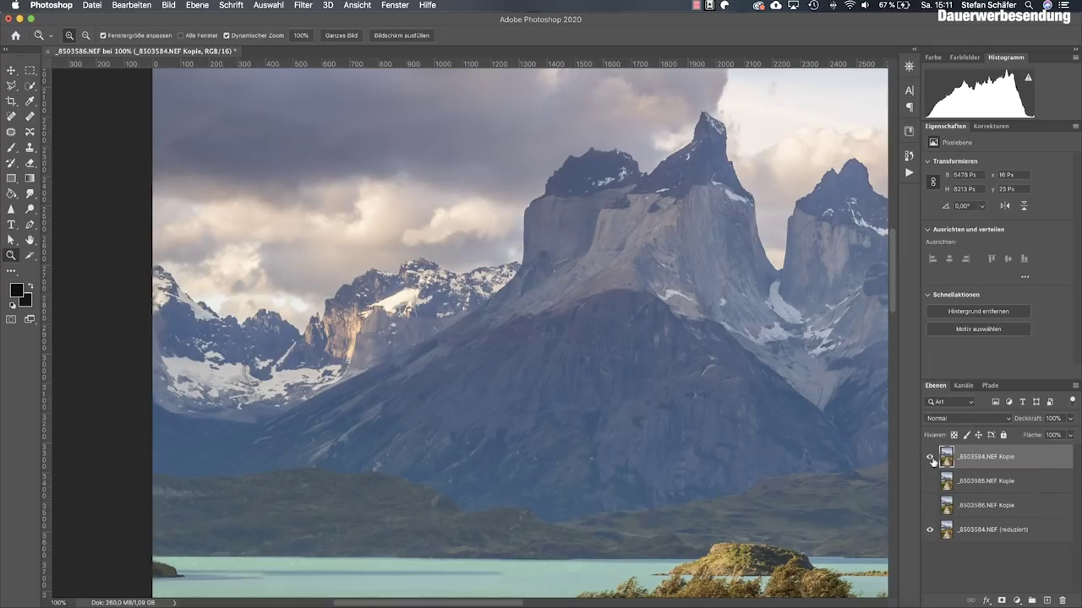
{"action": "left_click", "coordinate": [931, 458]}
{"action": "left_click", "coordinate": [930, 458]}
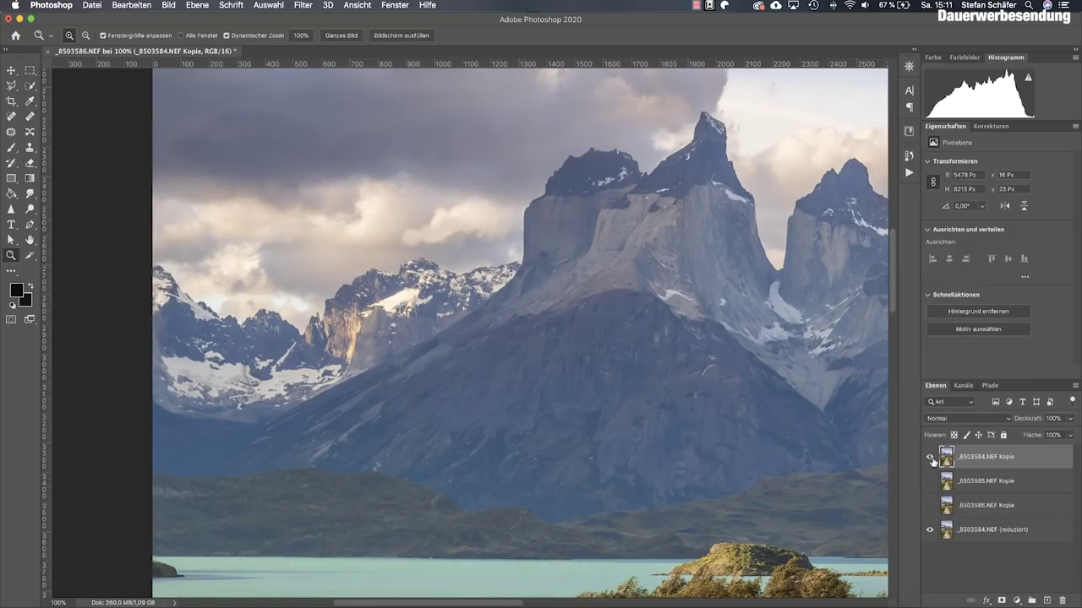
{"action": "left_click", "coordinate": [931, 458]}
{"action": "left_click", "coordinate": [931, 458]}
{"action": "scroll", "coordinate": [731, 378], "scroll_direction": "right", "scroll_amount": 2}
{"action": "scroll", "coordinate": [731, 378], "scroll_direction": "right", "scroll_amount": 3}
{"action": "scroll", "coordinate": [731, 377], "scroll_direction": "right", "scroll_amount": 3}
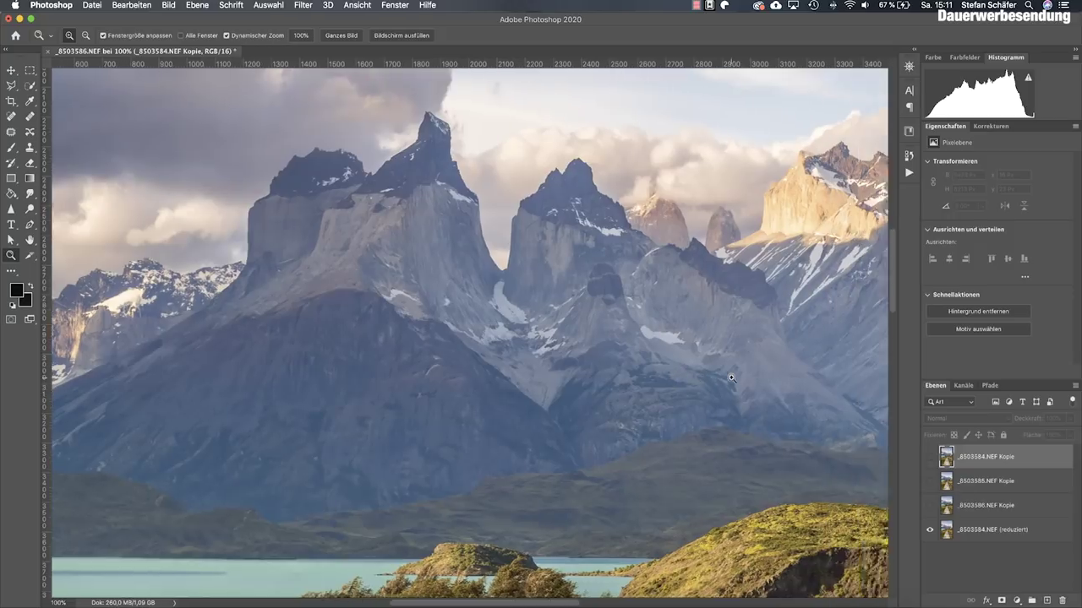
{"action": "scroll", "coordinate": [731, 378], "scroll_direction": "right", "scroll_amount": 3}
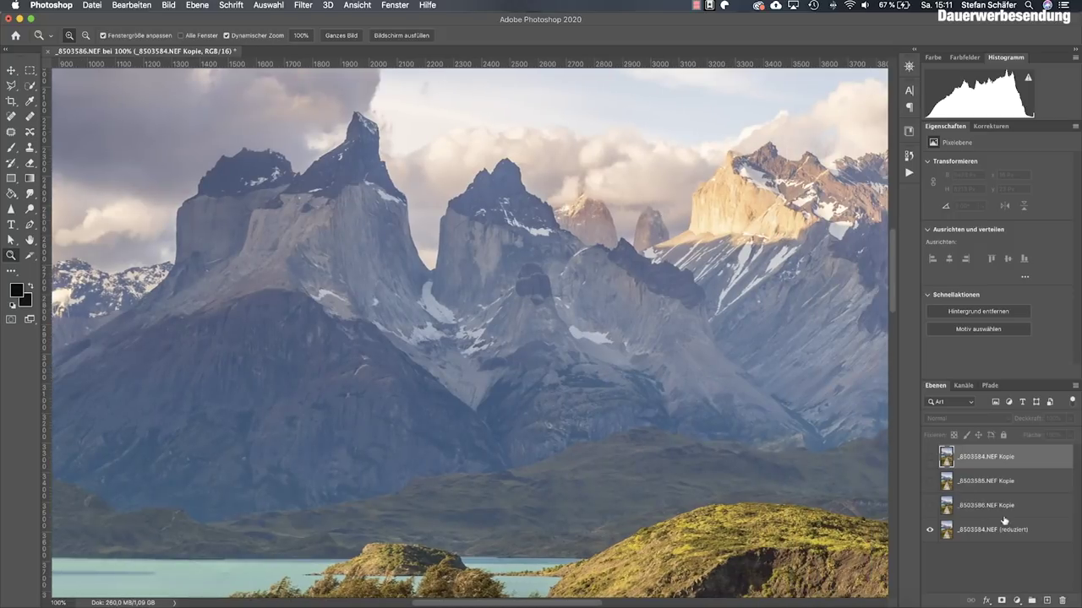
{"action": "left_click", "coordinate": [927, 456]}
{"action": "left_click", "coordinate": [926, 456]}
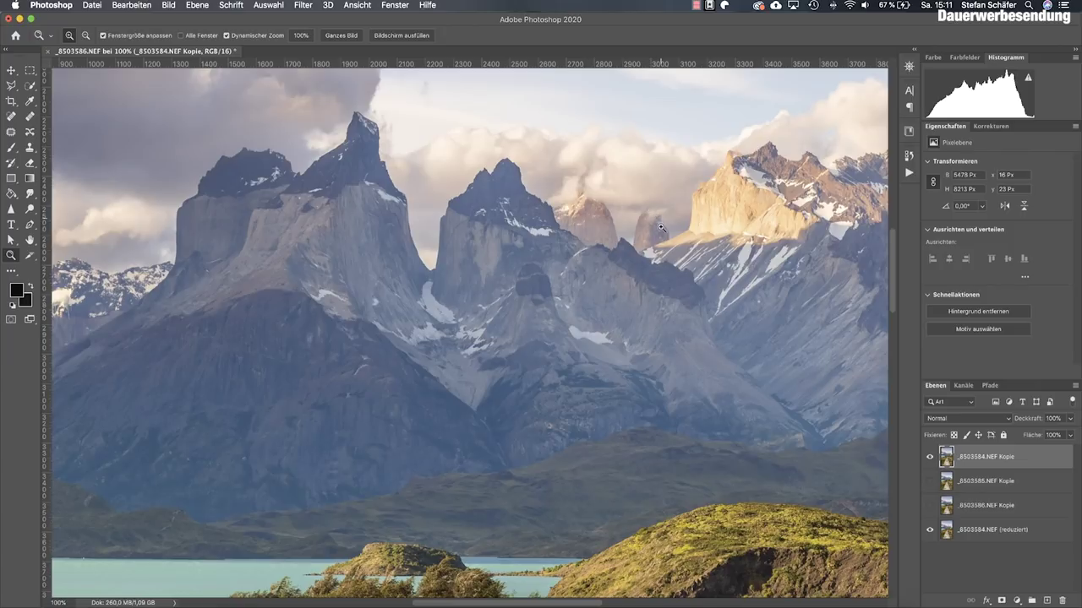
{"action": "left_click", "coordinate": [932, 457]}
{"action": "left_click", "coordinate": [929, 457]}
{"action": "left_click", "coordinate": [930, 457]}
{"action": "scroll", "coordinate": [727, 398], "scroll_direction": "right", "scroll_amount": 5}
{"action": "scroll", "coordinate": [727, 398], "scroll_direction": "right", "scroll_amount": 1}
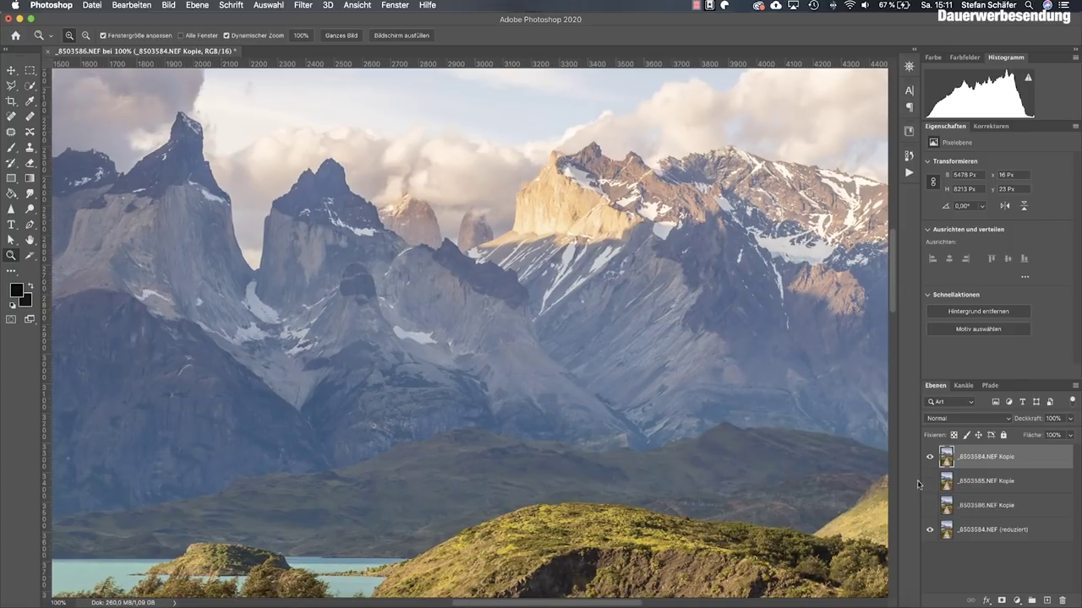
{"action": "left_click", "coordinate": [930, 457]}
{"action": "scroll", "coordinate": [628, 449], "scroll_direction": "right", "scroll_amount": 2}
{"action": "scroll", "coordinate": [628, 449], "scroll_direction": "right", "scroll_amount": 1}
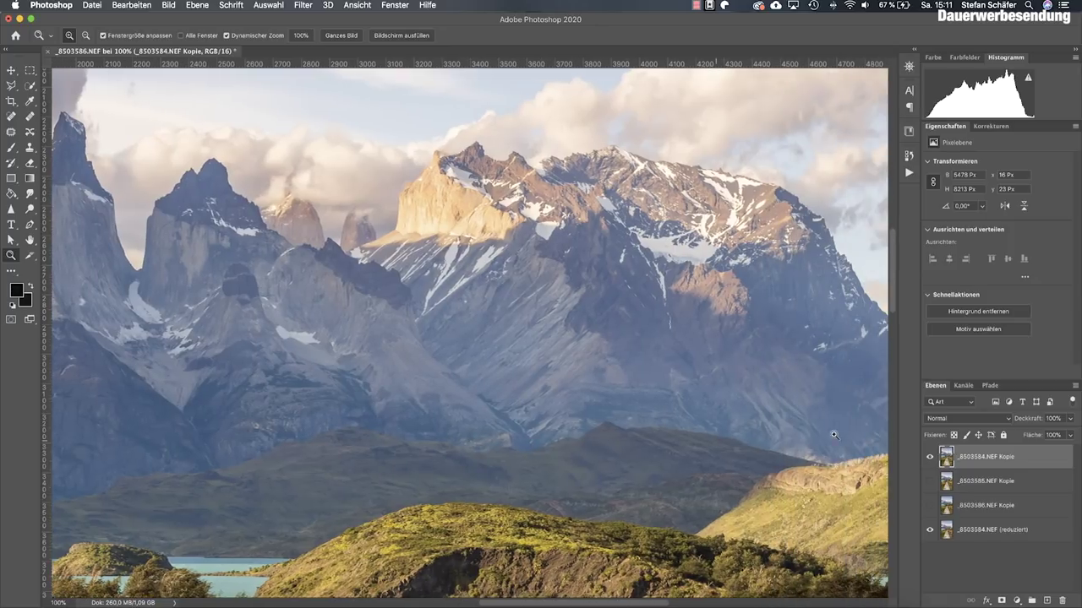
{"action": "left_click", "coordinate": [931, 457]}
{"action": "left_click", "coordinate": [930, 457]}
{"action": "left_click", "coordinate": [931, 457]}
{"action": "left_click", "coordinate": [931, 457]}
{"action": "scroll", "coordinate": [728, 416], "scroll_direction": "right", "scroll_amount": 5}
{"action": "scroll", "coordinate": [728, 415], "scroll_direction": "left", "scroll_amount": 1}
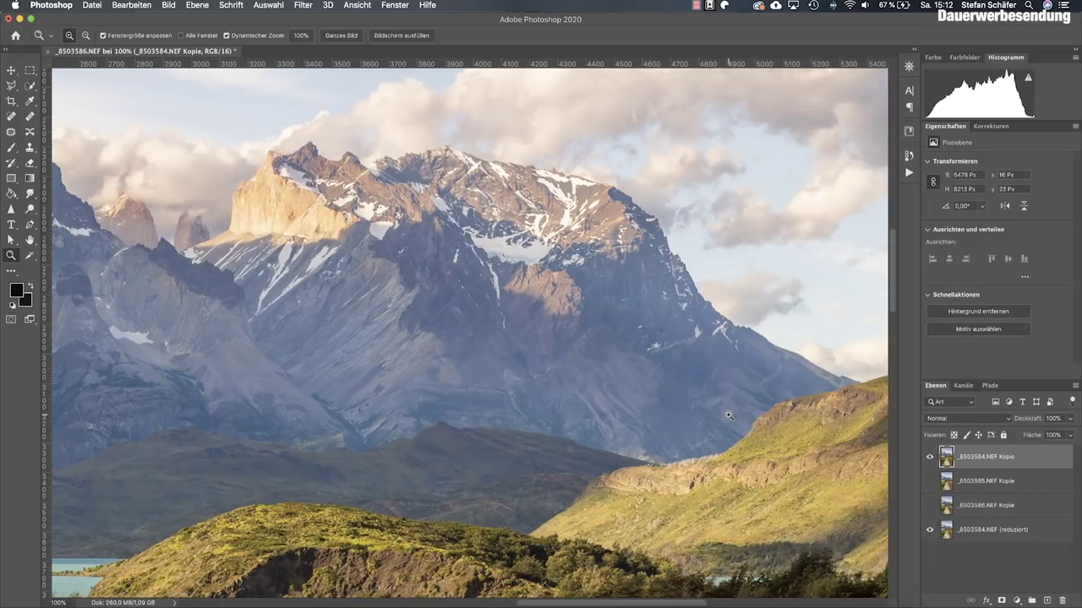
{"action": "scroll", "coordinate": [728, 416], "scroll_direction": "left", "scroll_amount": 5}
{"action": "scroll", "coordinate": [728, 416], "scroll_direction": "left", "scroll_amount": 4}
{"action": "scroll", "coordinate": [728, 416], "scroll_direction": "left", "scroll_amount": 6}
{"action": "scroll", "coordinate": [728, 416], "scroll_direction": "left", "scroll_amount": 1}
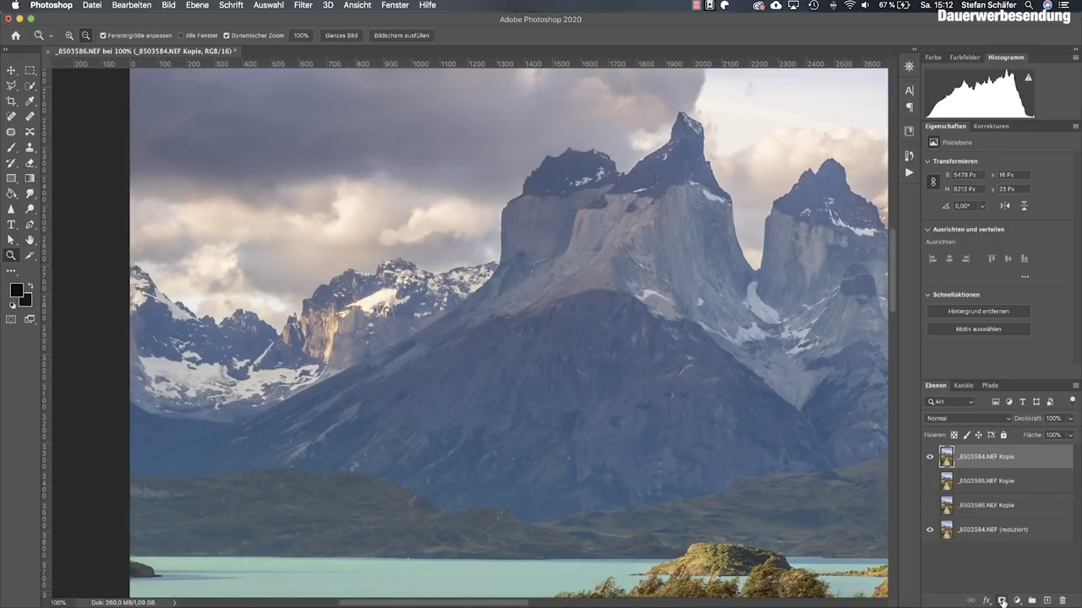
Step: Give the top _8503584.NEF Kopie layer a black mask and set up a white brush
{"action": "left_click", "coordinate": [1002, 601], "text": "alt"}
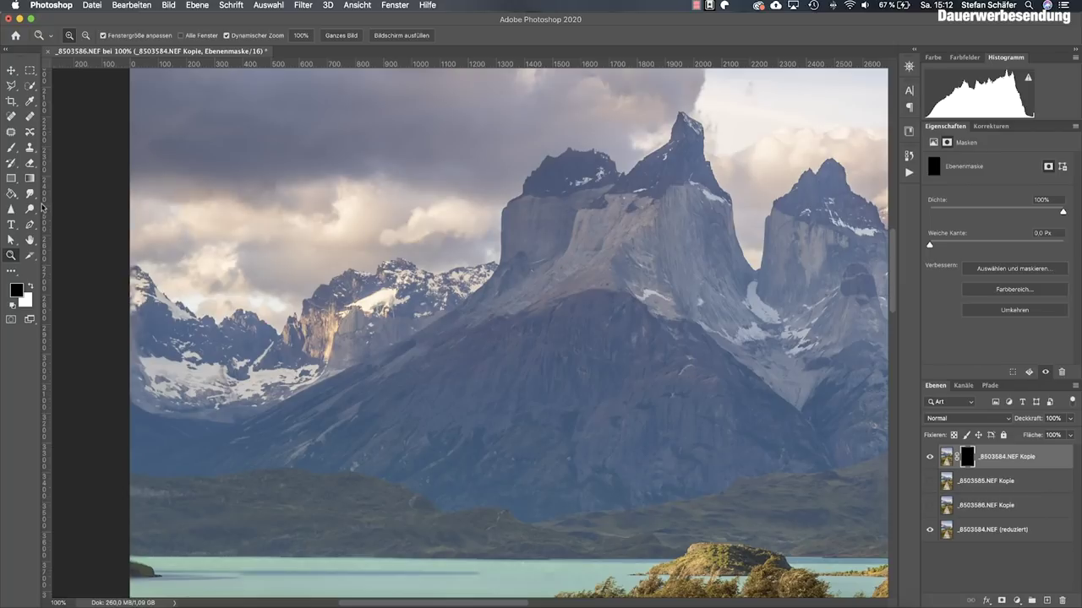
{"action": "left_click", "coordinate": [14, 147]}
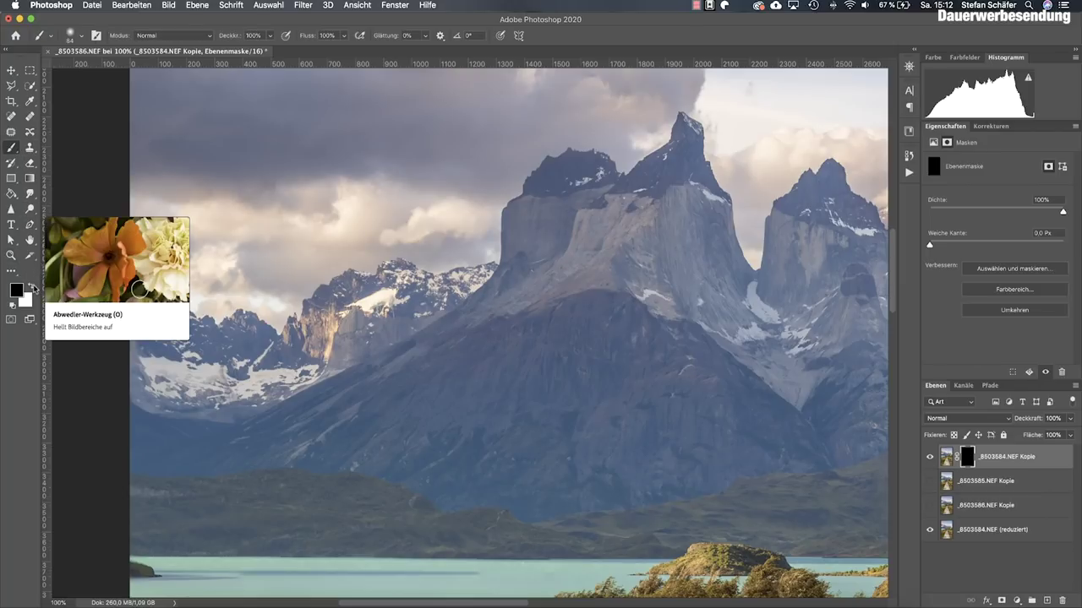
{"action": "left_click", "coordinate": [32, 286]}
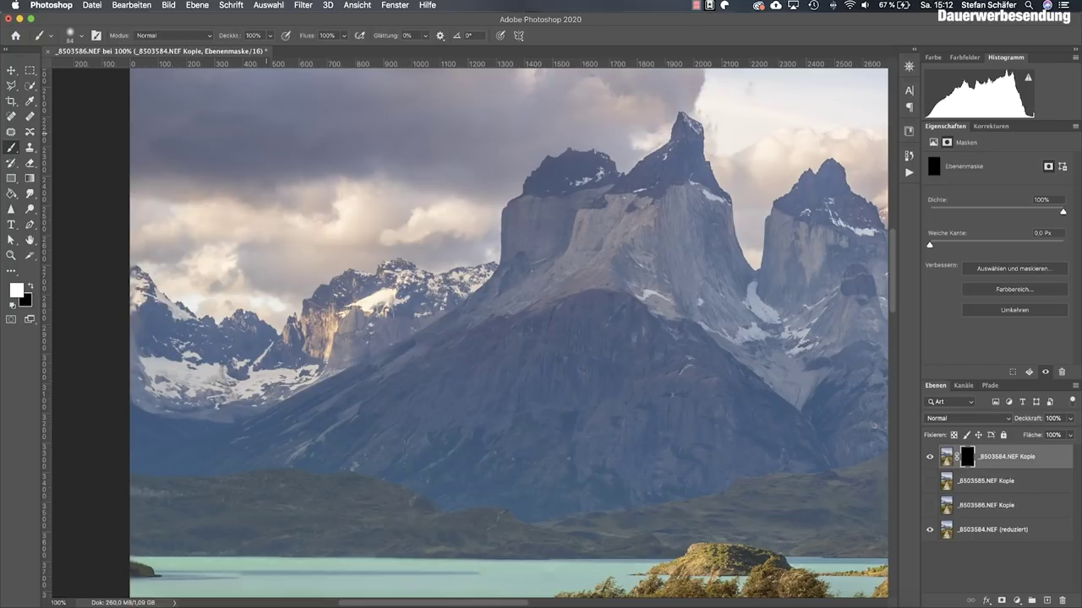
Step: Paint white on the mask near the distant sunlit peak to reveal that exposure there
{"action": "scroll", "coordinate": [418, 451], "scroll_direction": "up", "scroll_amount": 2}
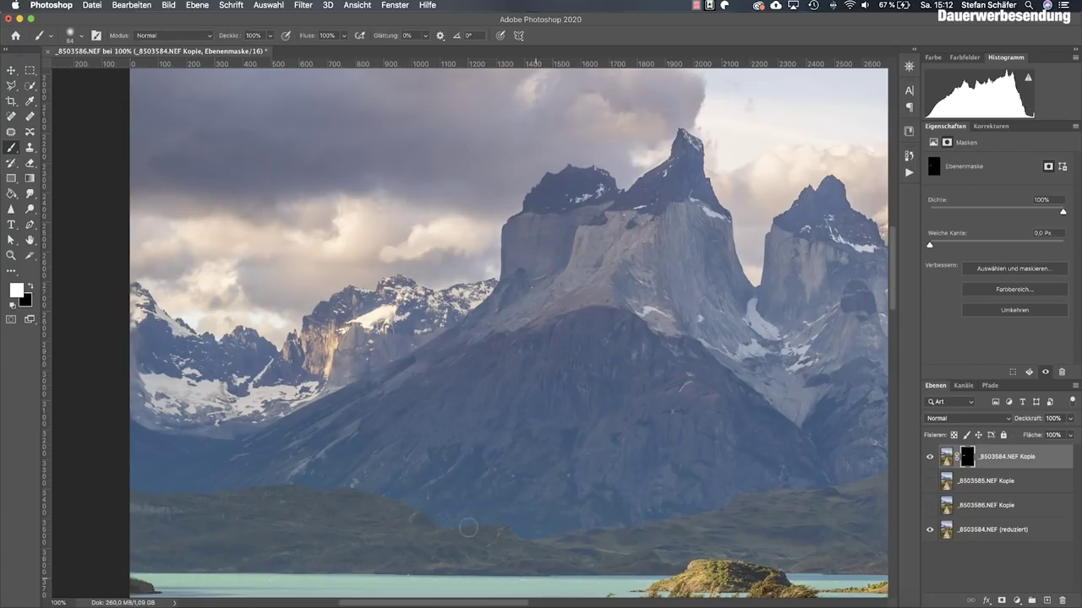
{"action": "scroll", "coordinate": [469, 528], "scroll_direction": "down", "scroll_amount": 2}
{"action": "scroll", "coordinate": [468, 527], "scroll_direction": "down", "scroll_amount": 2}
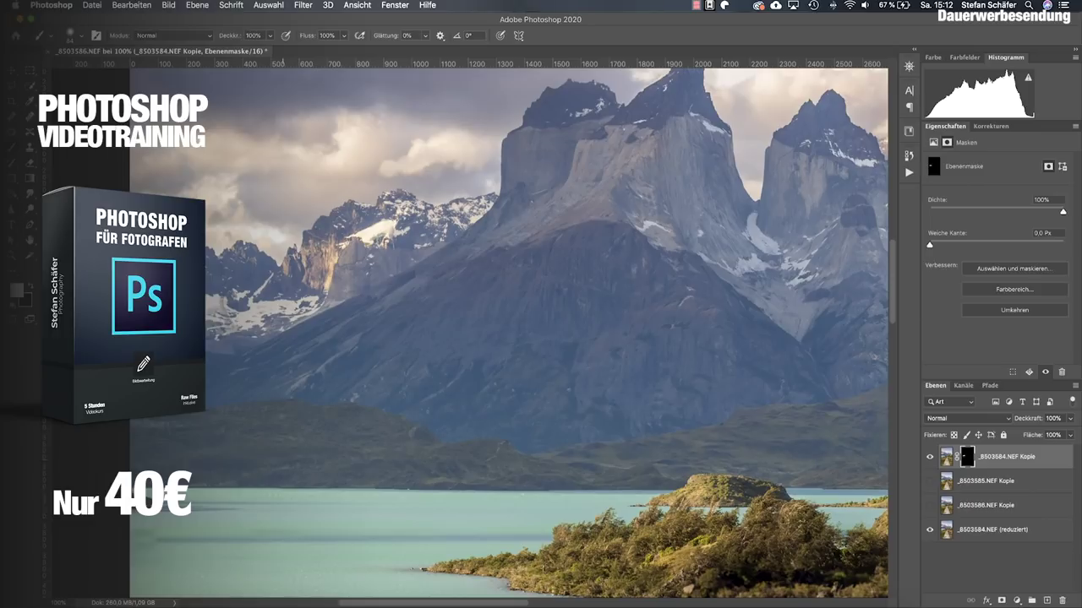
{"action": "scroll", "coordinate": [440, 368], "scroll_direction": "down", "scroll_amount": 3}
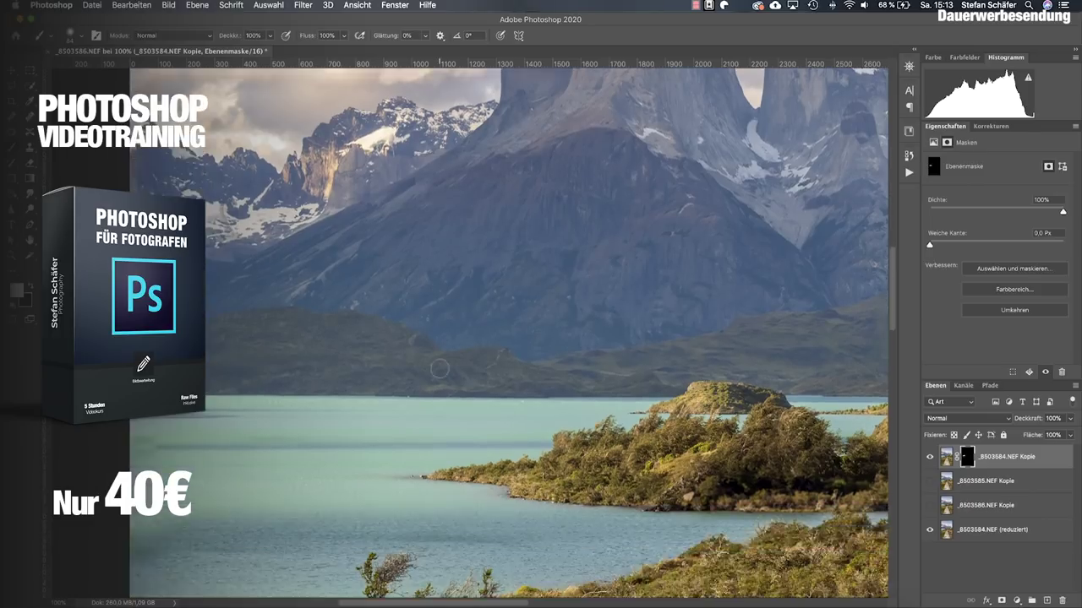
{"action": "scroll", "coordinate": [439, 368], "scroll_direction": "down", "scroll_amount": 2}
{"action": "scroll", "coordinate": [470, 328], "scroll_direction": "right", "scroll_amount": 1}
{"action": "scroll", "coordinate": [470, 328], "scroll_direction": "right", "scroll_amount": 4}
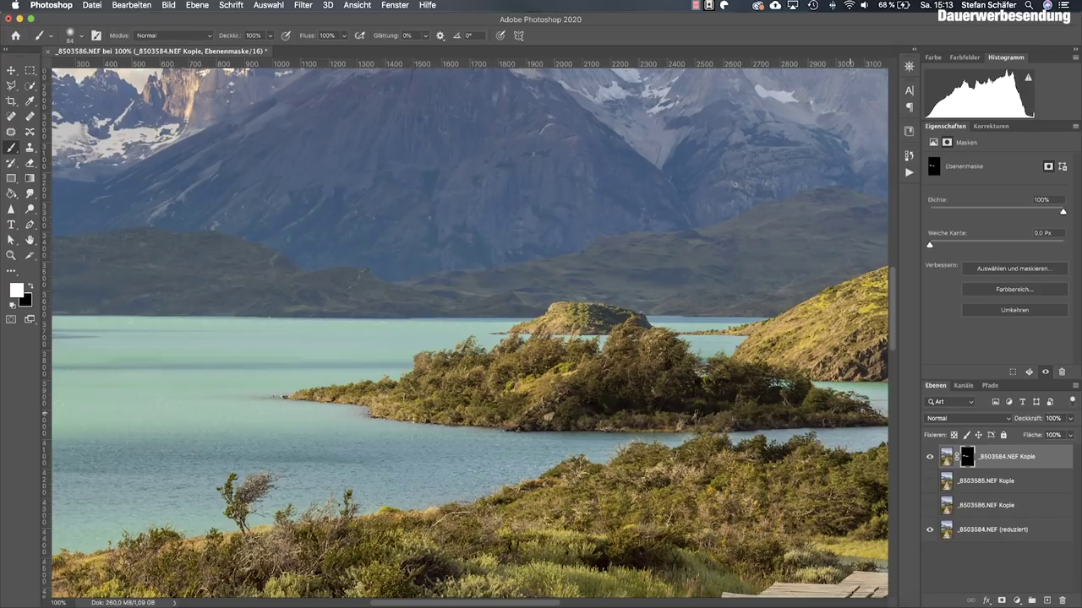
{"action": "scroll", "coordinate": [849, 414], "scroll_direction": "right", "scroll_amount": 2}
{"action": "scroll", "coordinate": [828, 414], "scroll_direction": "right", "scroll_amount": 3}
{"action": "scroll", "coordinate": [802, 414], "scroll_direction": "right", "scroll_amount": 2}
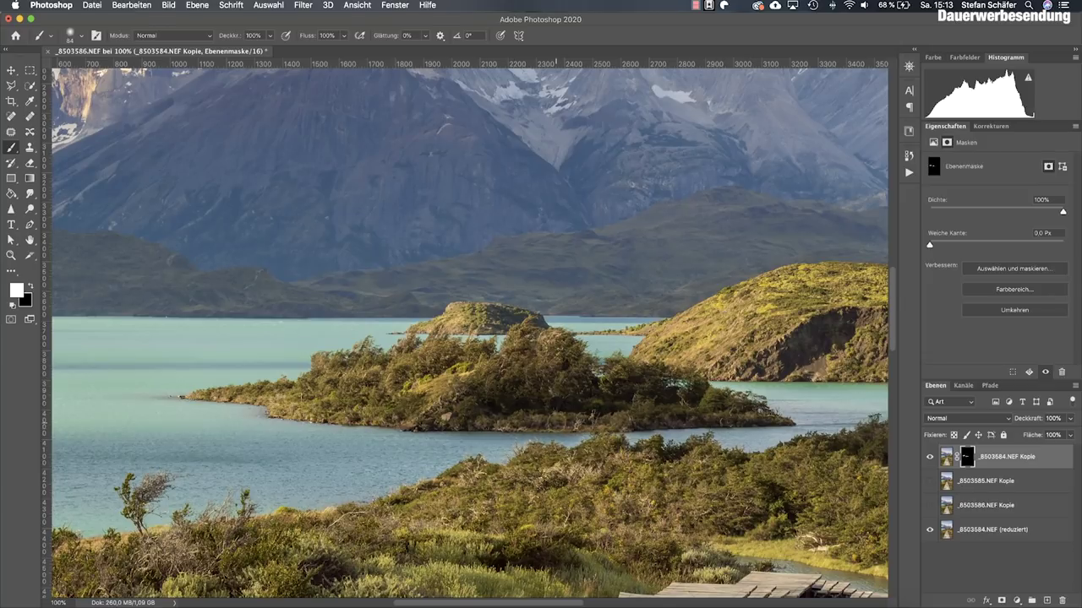
{"action": "scroll", "coordinate": [696, 390], "scroll_direction": "right", "scroll_amount": 4}
{"action": "scroll", "coordinate": [696, 390], "scroll_direction": "right", "scroll_amount": 4}
{"action": "scroll", "coordinate": [470, 328], "scroll_direction": "right", "scroll_amount": 5}
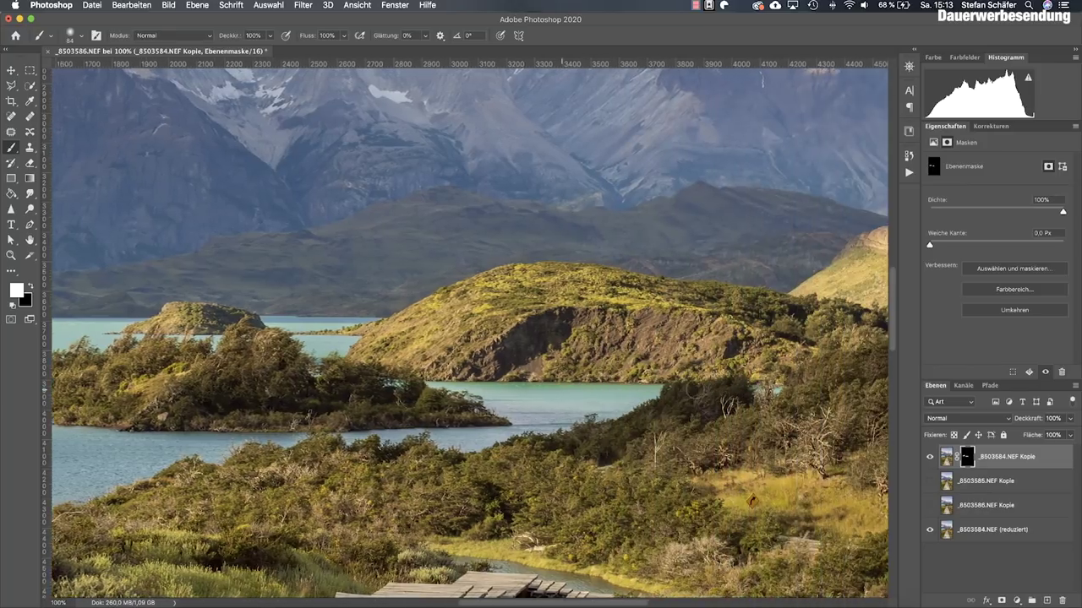
{"action": "scroll", "coordinate": [470, 328], "scroll_direction": "right", "scroll_amount": 5}
{"action": "scroll", "coordinate": [640, 499], "scroll_direction": "up", "scroll_amount": 1}
{"action": "scroll", "coordinate": [667, 440], "scroll_direction": "up", "scroll_amount": 2}
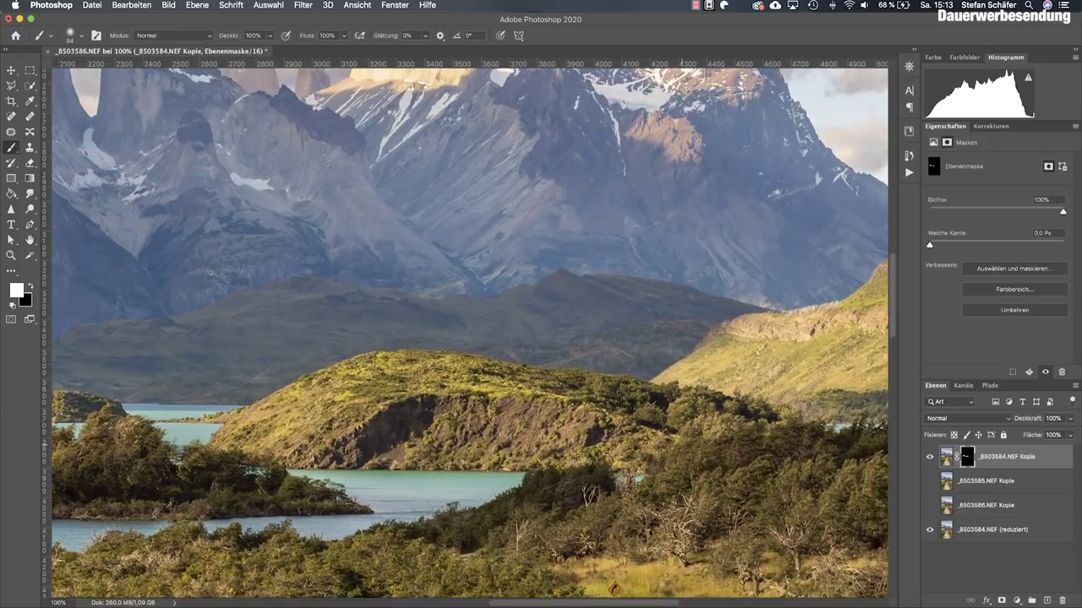
{"action": "scroll", "coordinate": [694, 390], "scroll_direction": "up", "scroll_amount": 2}
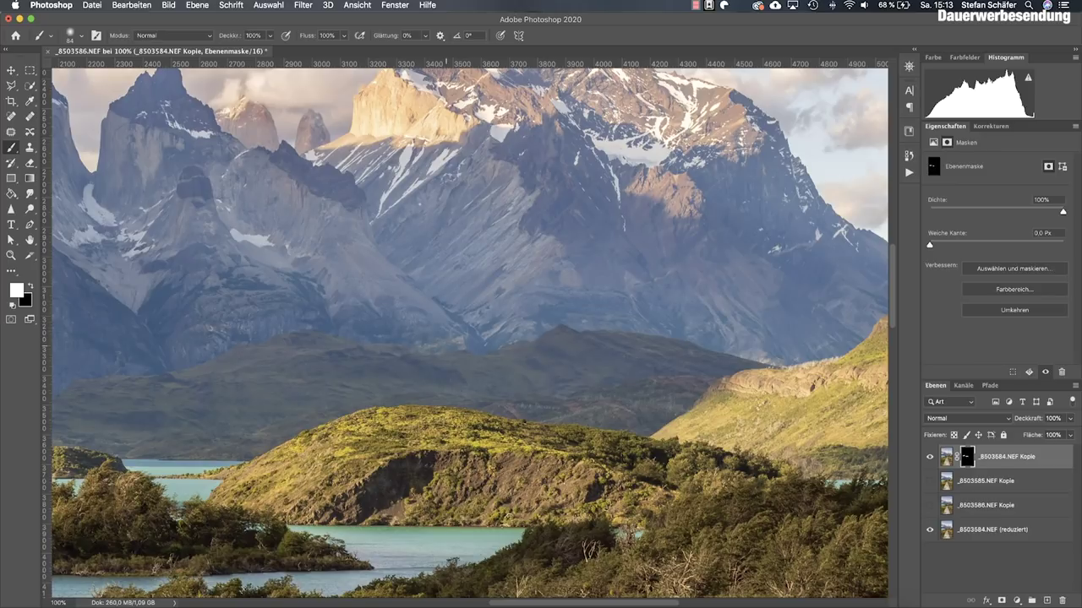
{"action": "mouse_move", "coordinate": [413, 380]}
{"action": "left_mouse_down"}
{"action": "mouse_move", "coordinate": [591, 391]}
{"action": "mouse_move", "coordinate": [614, 473]}
{"action": "left_mouse_up"}
{"action": "left_click_drag", "start_coordinate": [516, 205], "coordinate": [529, 224]}
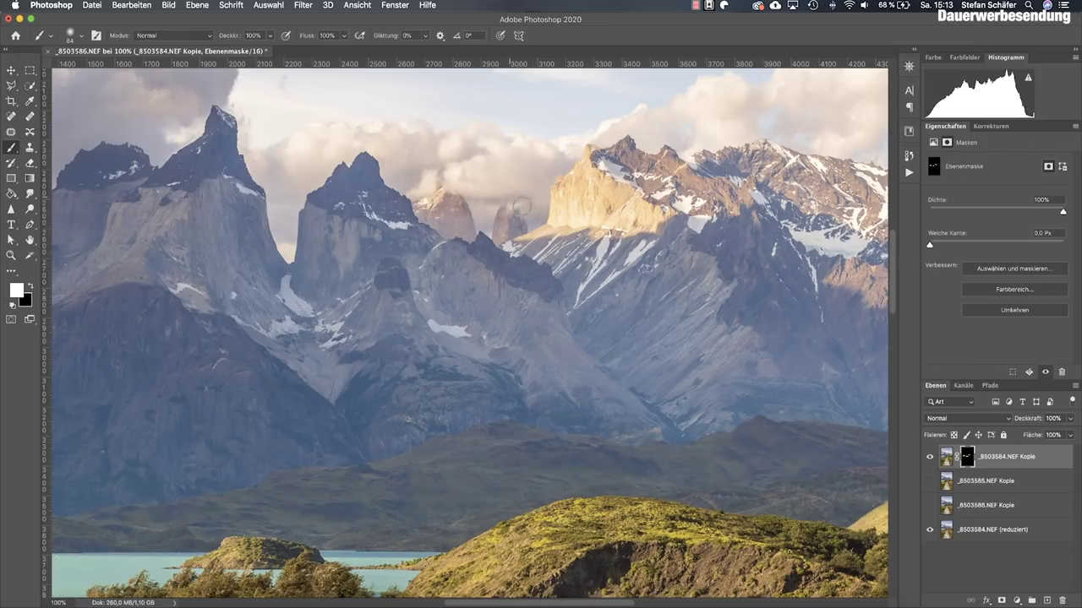
{"action": "scroll", "coordinate": [562, 326], "scroll_direction": "right", "scroll_amount": 5}
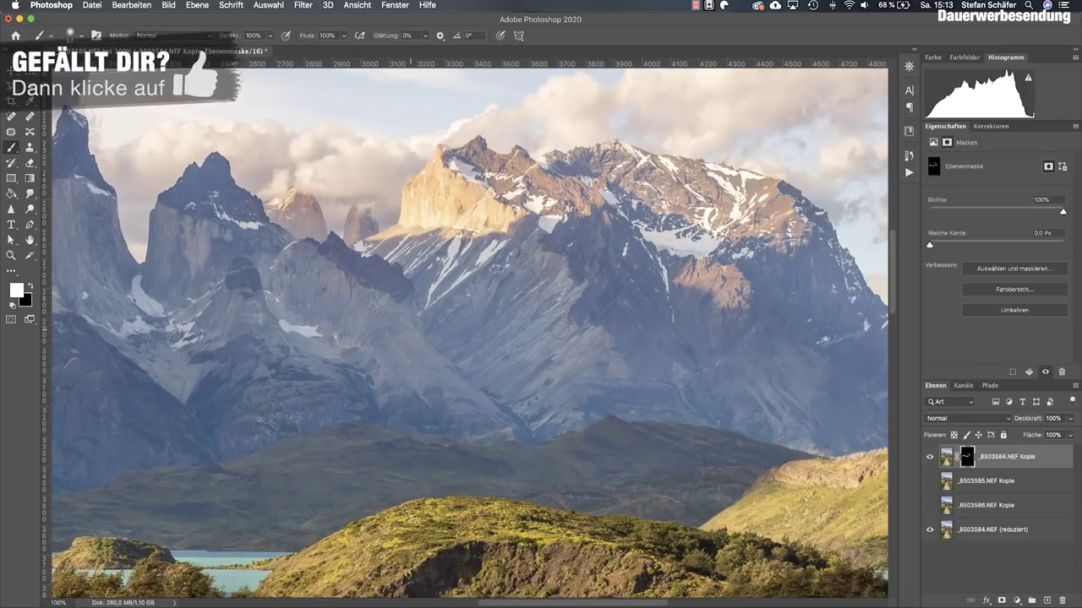
{"action": "scroll", "coordinate": [560, 329], "scroll_direction": "left", "scroll_amount": 5}
{"action": "scroll", "coordinate": [560, 329], "scroll_direction": "left", "scroll_amount": 4}
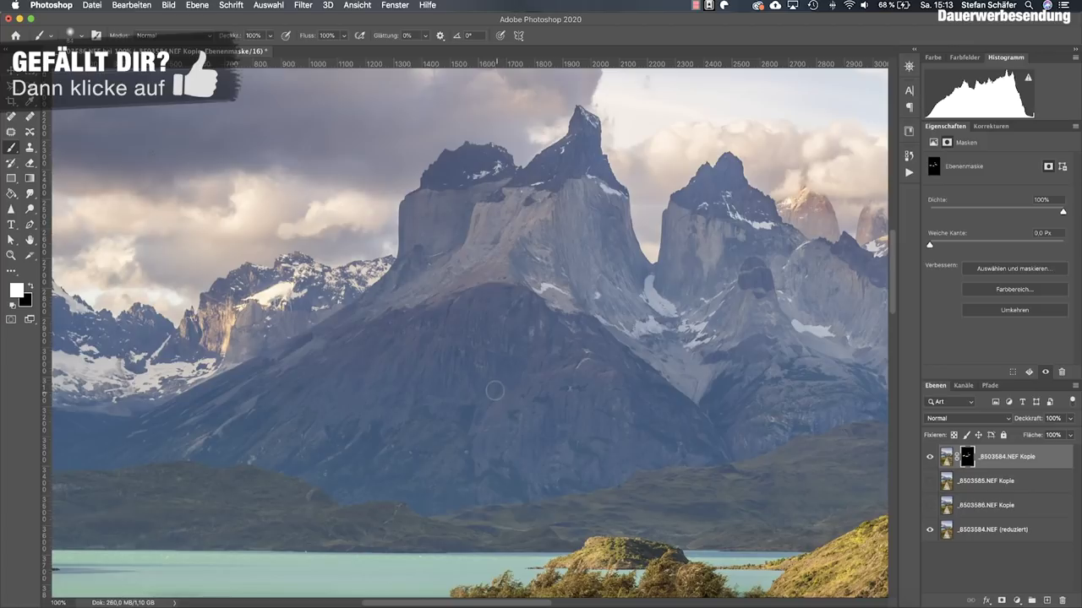
{"action": "scroll", "coordinate": [494, 391], "scroll_direction": "down", "scroll_amount": 3}
{"action": "scroll", "coordinate": [494, 391], "scroll_direction": "left", "scroll_amount": 2}
{"action": "scroll", "coordinate": [495, 391], "scroll_direction": "left", "scroll_amount": 2}
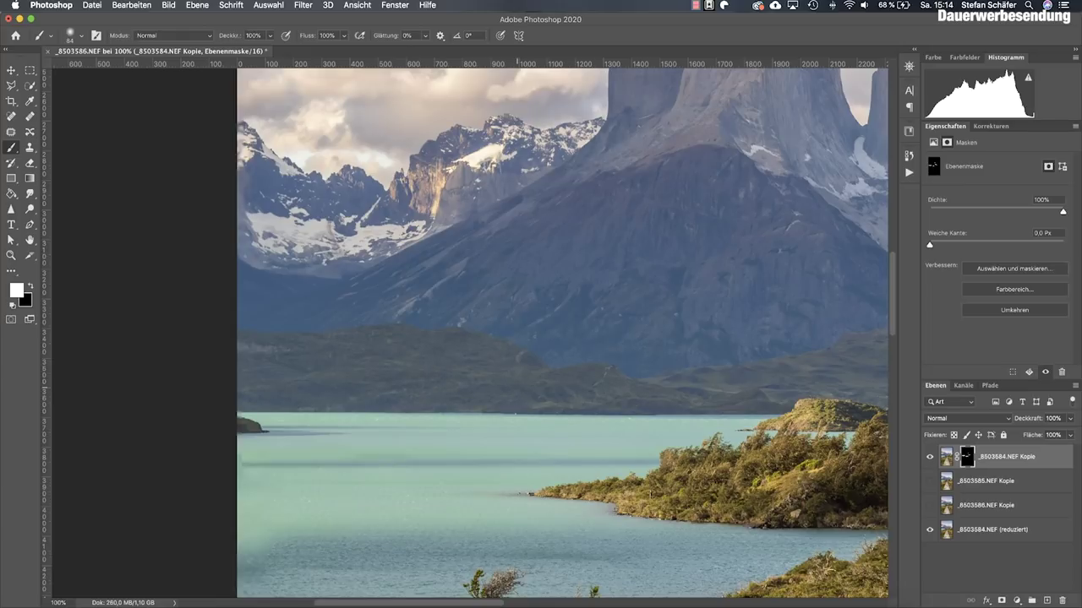
{"action": "scroll", "coordinate": [516, 387], "scroll_direction": "down", "scroll_amount": 5}
{"action": "scroll", "coordinate": [516, 386], "scroll_direction": "down", "scroll_amount": 2}
{"action": "scroll", "coordinate": [516, 387], "scroll_direction": "down", "scroll_amount": 4}
{"action": "scroll", "coordinate": [517, 387], "scroll_direction": "down", "scroll_amount": 5}
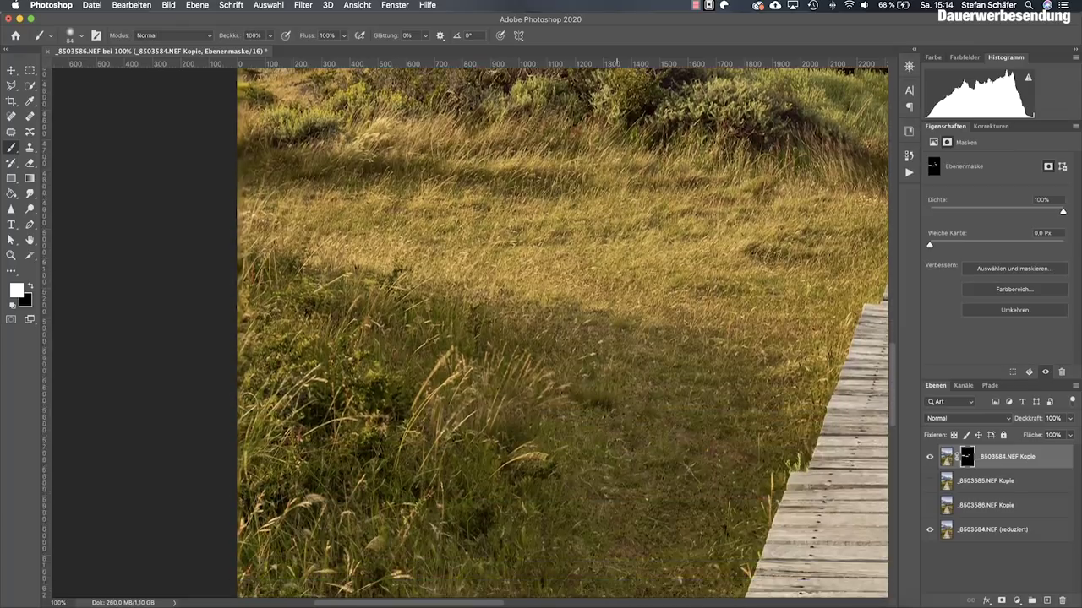
{"action": "scroll", "coordinate": [516, 387], "scroll_direction": "down", "scroll_amount": 5}
{"action": "scroll", "coordinate": [517, 387], "scroll_direction": "right", "scroll_amount": 1}
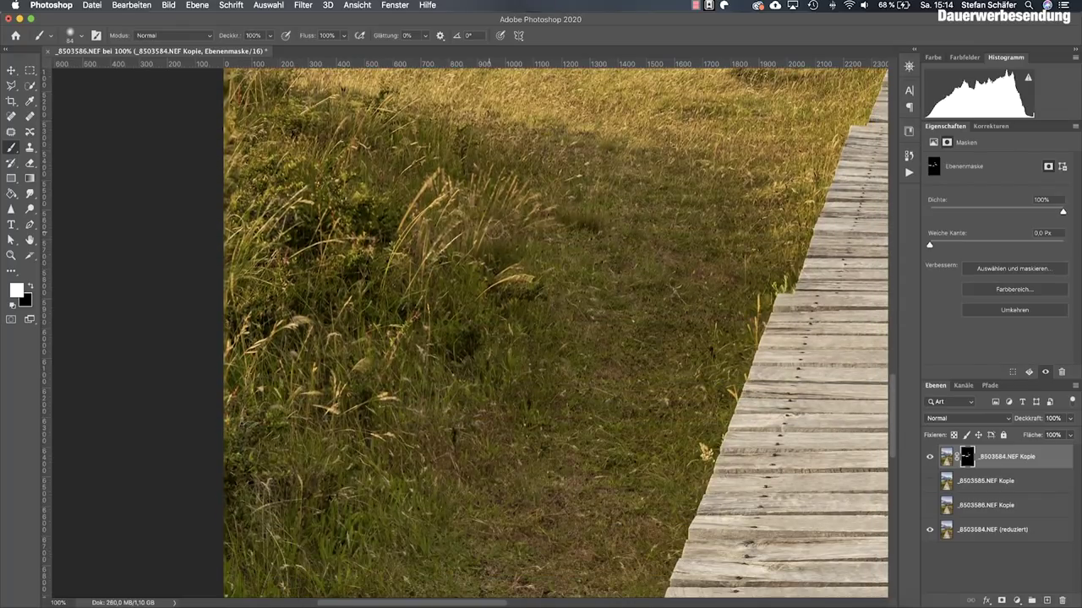
{"action": "scroll", "coordinate": [494, 226], "scroll_direction": "up", "scroll_amount": 2}
{"action": "scroll", "coordinate": [494, 226], "scroll_direction": "right", "scroll_amount": 2}
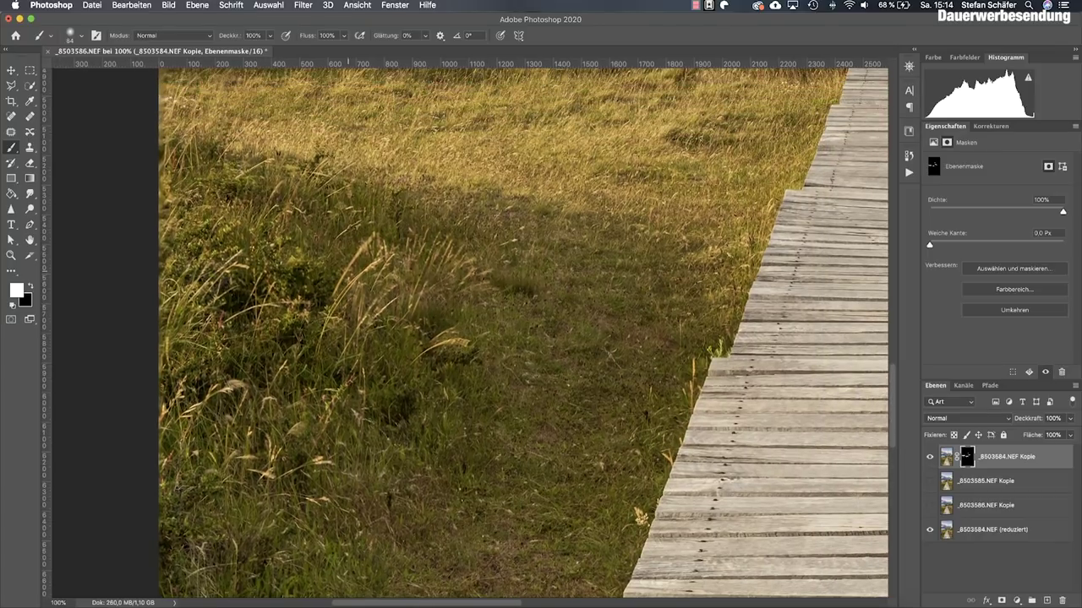
{"action": "scroll", "coordinate": [469, 330], "scroll_direction": "right", "scroll_amount": 5}
{"action": "scroll", "coordinate": [469, 330], "scroll_direction": "right", "scroll_amount": 2}
{"action": "scroll", "coordinate": [469, 329], "scroll_direction": "right", "scroll_amount": 6}
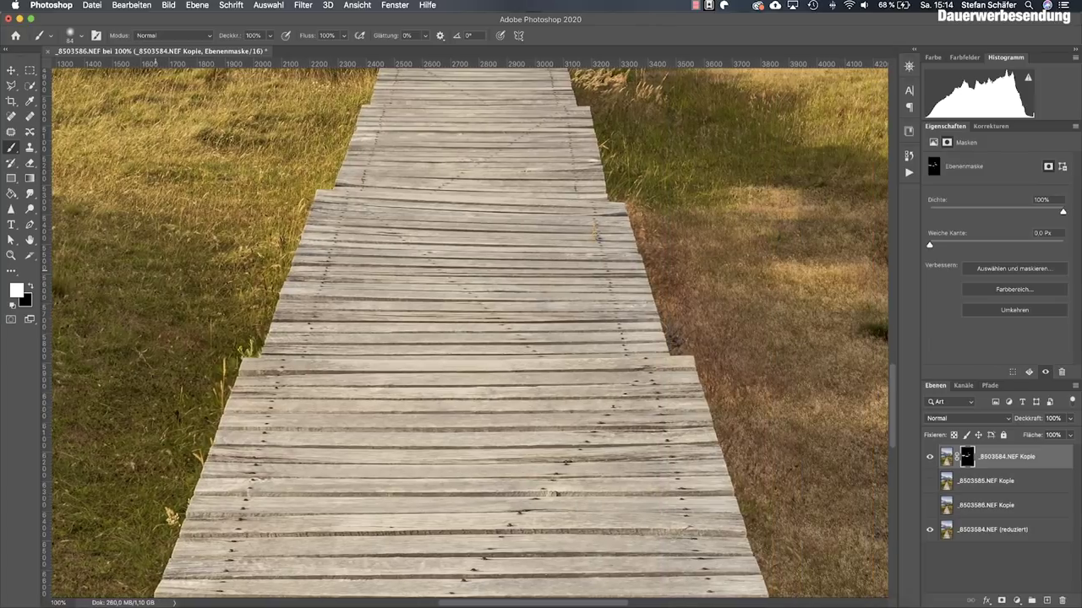
{"action": "scroll", "coordinate": [414, 269], "scroll_direction": "right", "scroll_amount": 3}
{"action": "scroll", "coordinate": [414, 269], "scroll_direction": "down", "scroll_amount": 2}
{"action": "scroll", "coordinate": [414, 269], "scroll_direction": "right", "scroll_amount": 3}
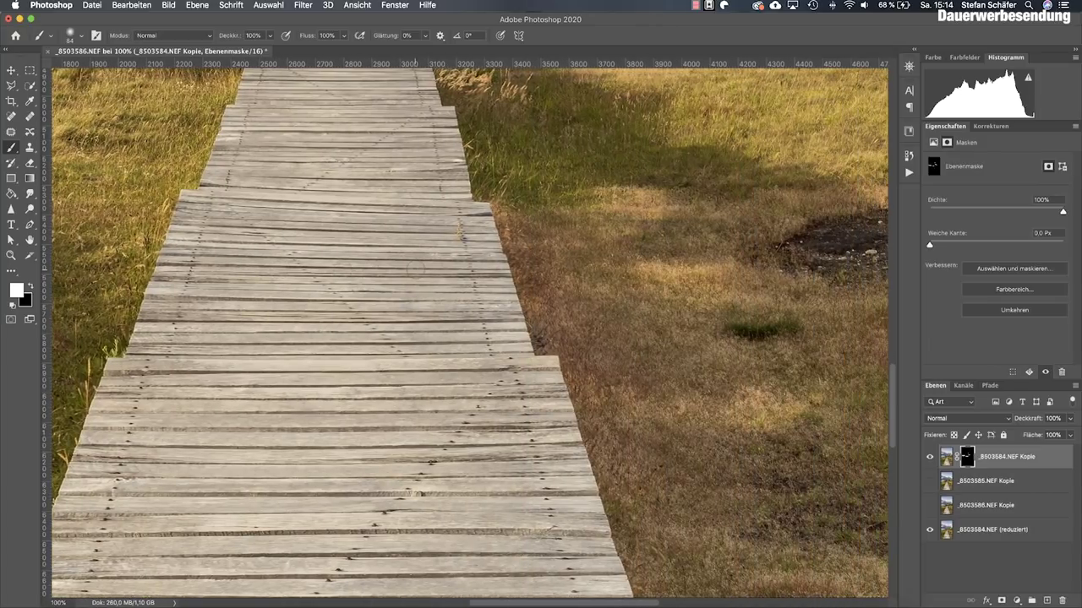
{"action": "scroll", "coordinate": [414, 269], "scroll_direction": "right", "scroll_amount": 3}
{"action": "scroll", "coordinate": [414, 269], "scroll_direction": "down", "scroll_amount": 2}
{"action": "scroll", "coordinate": [414, 269], "scroll_direction": "down", "scroll_amount": 3}
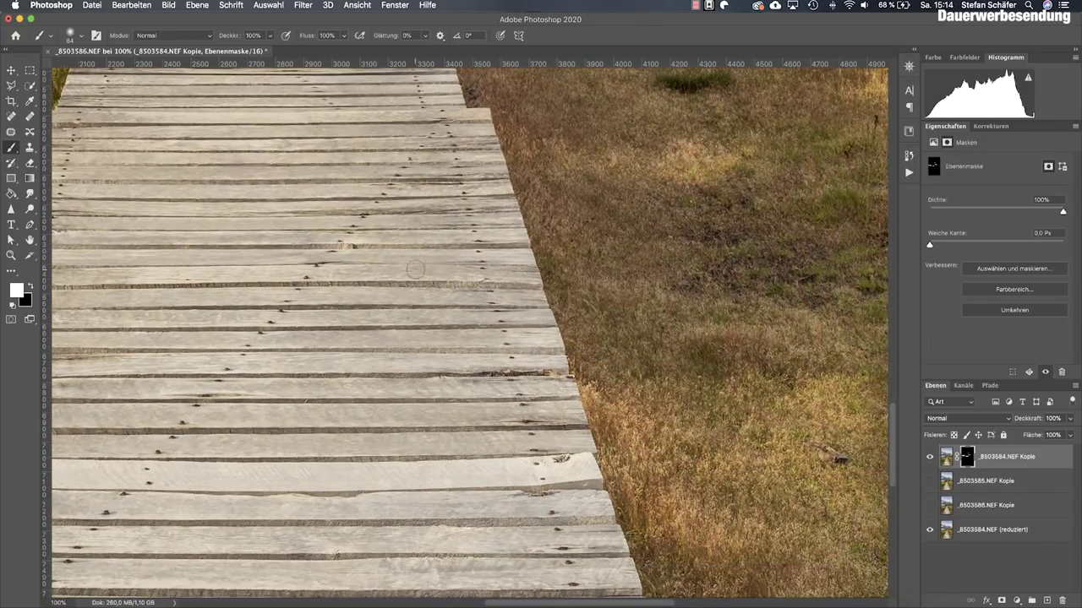
{"action": "scroll", "coordinate": [414, 269], "scroll_direction": "down", "scroll_amount": 3}
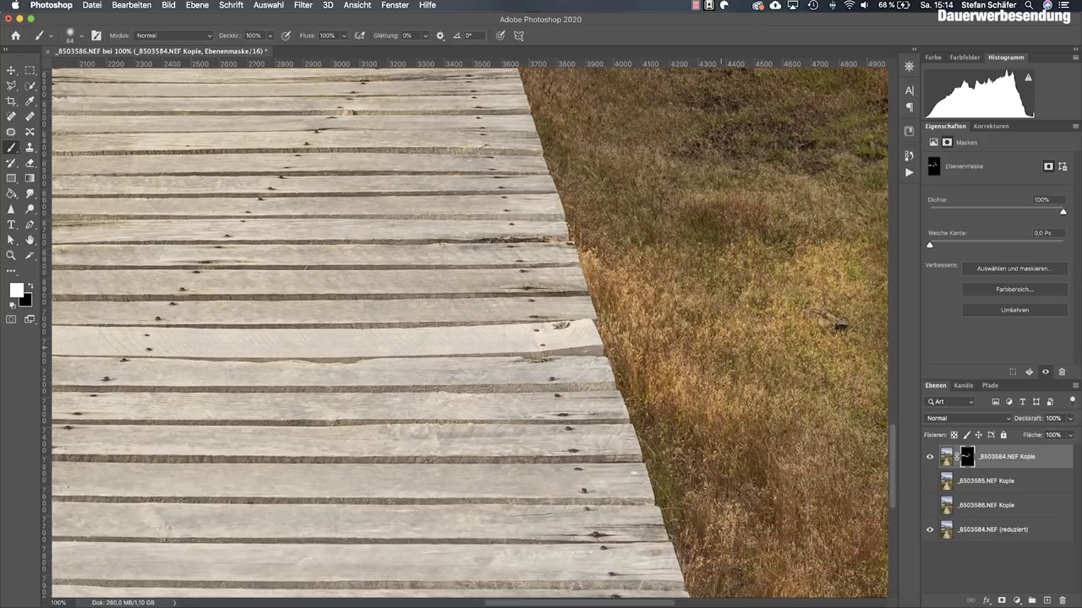
{"action": "scroll", "coordinate": [419, 257], "scroll_direction": "left", "scroll_amount": 3}
{"action": "scroll", "coordinate": [419, 257], "scroll_direction": "down", "scroll_amount": 2}
{"action": "scroll", "coordinate": [419, 257], "scroll_direction": "left", "scroll_amount": 3}
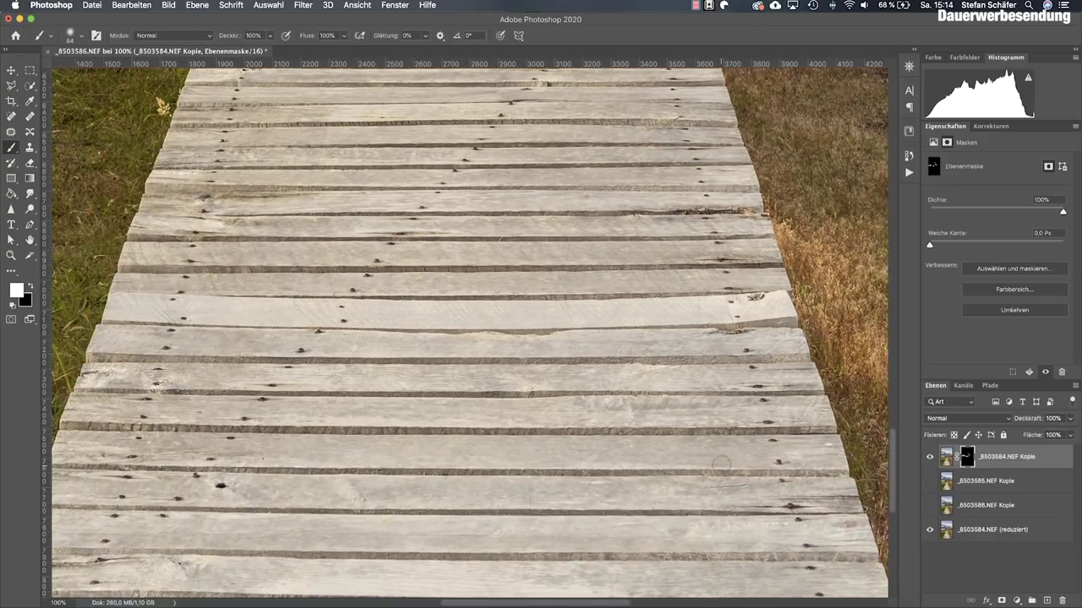
{"action": "scroll", "coordinate": [723, 463], "scroll_direction": "down", "scroll_amount": 1}
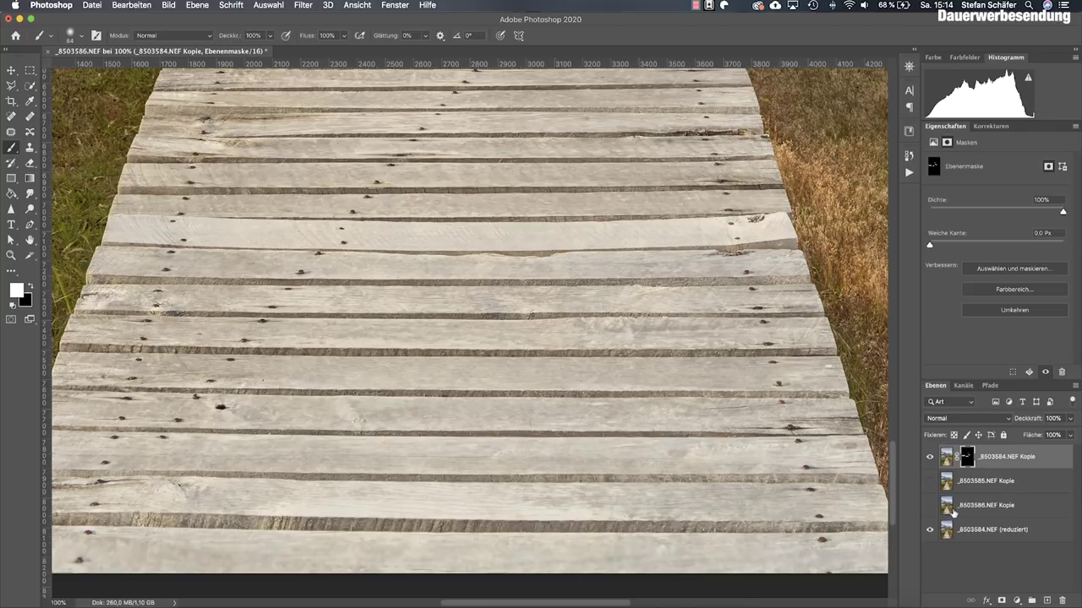
{"action": "scroll", "coordinate": [470, 316], "scroll_direction": "right", "scroll_amount": 1}
{"action": "scroll", "coordinate": [470, 316], "scroll_direction": "right", "scroll_amount": 1}
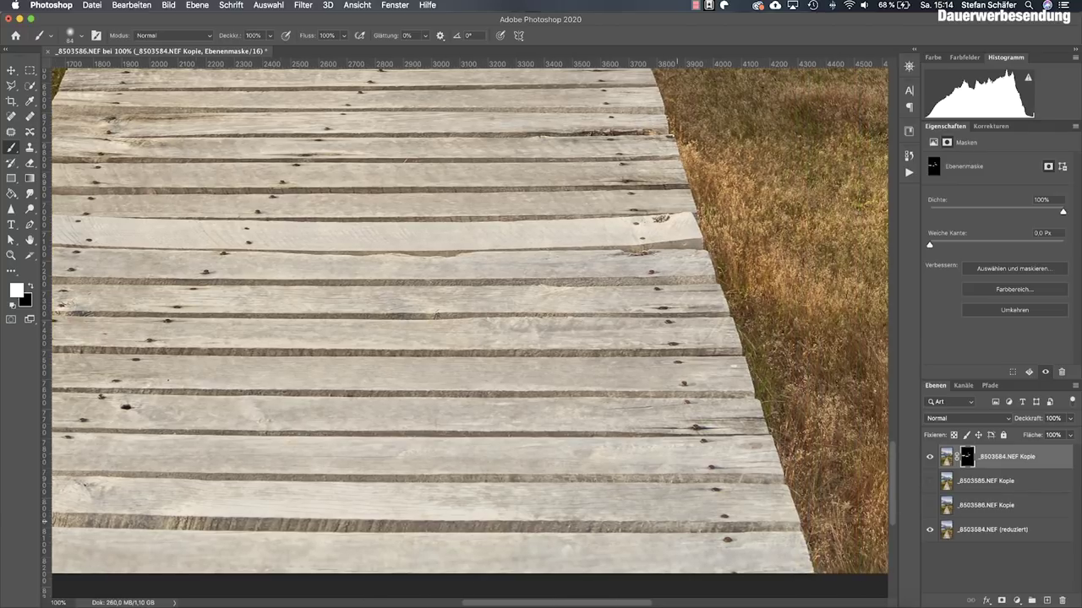
{"action": "scroll", "coordinate": [470, 316], "scroll_direction": "right", "scroll_amount": 2}
{"action": "scroll", "coordinate": [470, 316], "scroll_direction": "right", "scroll_amount": 3}
{"action": "scroll", "coordinate": [469, 316], "scroll_direction": "right", "scroll_amount": 1}
{"action": "scroll", "coordinate": [470, 316], "scroll_direction": "right", "scroll_amount": 2}
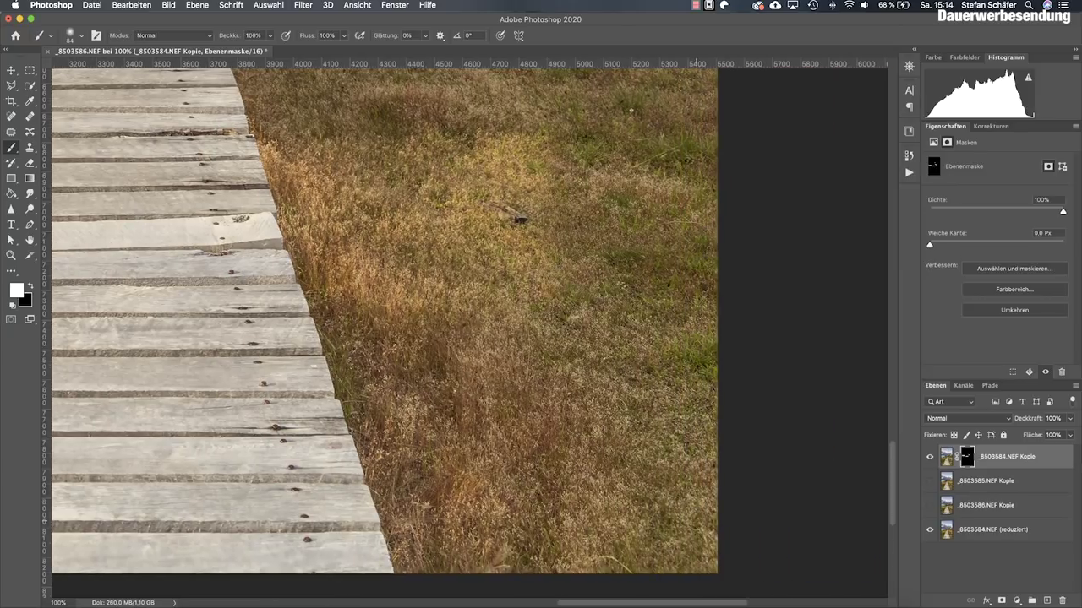
{"action": "scroll", "coordinate": [470, 316], "scroll_direction": "up", "scroll_amount": 1}
{"action": "scroll", "coordinate": [469, 316], "scroll_direction": "up", "scroll_amount": 2}
{"action": "scroll", "coordinate": [470, 316], "scroll_direction": "up", "scroll_amount": 3}
{"action": "scroll", "coordinate": [470, 316], "scroll_direction": "up", "scroll_amount": 3}
{"action": "scroll", "coordinate": [469, 316], "scroll_direction": "up", "scroll_amount": 2}
{"action": "scroll", "coordinate": [470, 316], "scroll_direction": "up", "scroll_amount": 3}
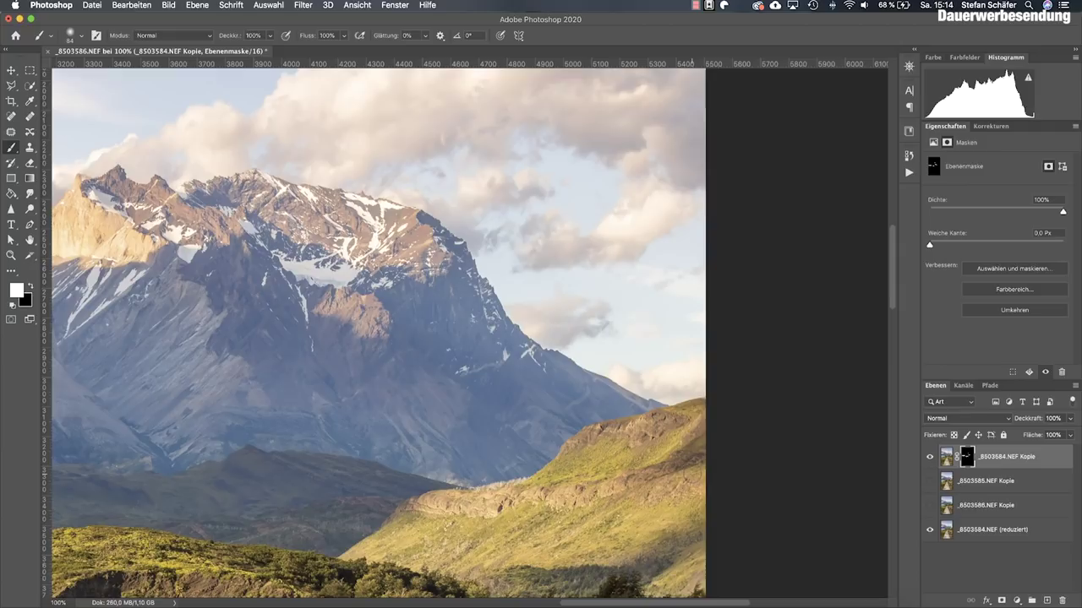
{"action": "scroll", "coordinate": [691, 474], "scroll_direction": "up", "scroll_amount": 2}
{"action": "scroll", "coordinate": [691, 474], "scroll_direction": "up", "scroll_amount": 2}
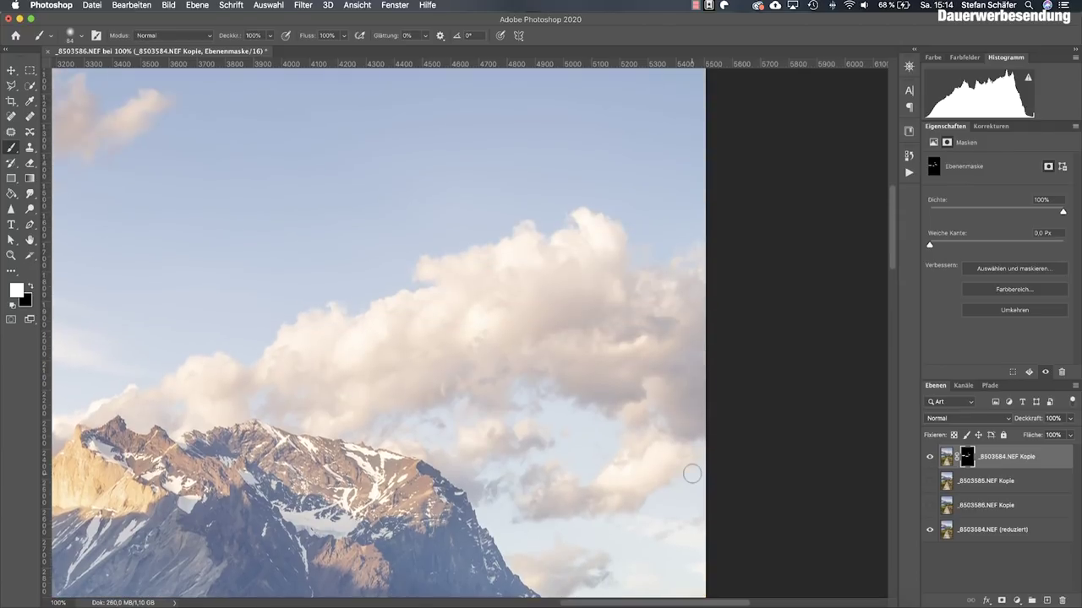
{"action": "scroll", "coordinate": [691, 474], "scroll_direction": "left", "scroll_amount": 1}
{"action": "scroll", "coordinate": [691, 474], "scroll_direction": "left", "scroll_amount": 2}
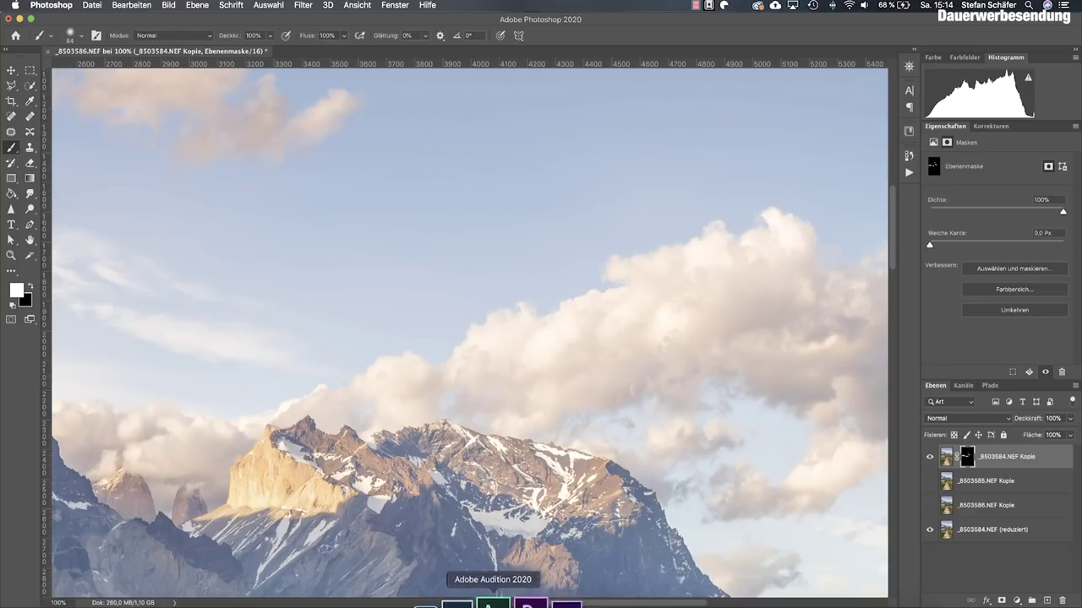
Step: In Lightroom, browse the filmstrip for the _8503584 and _8503606 Bearbeitet exposures
{"action": "left_click", "coordinate": [470, 601]}
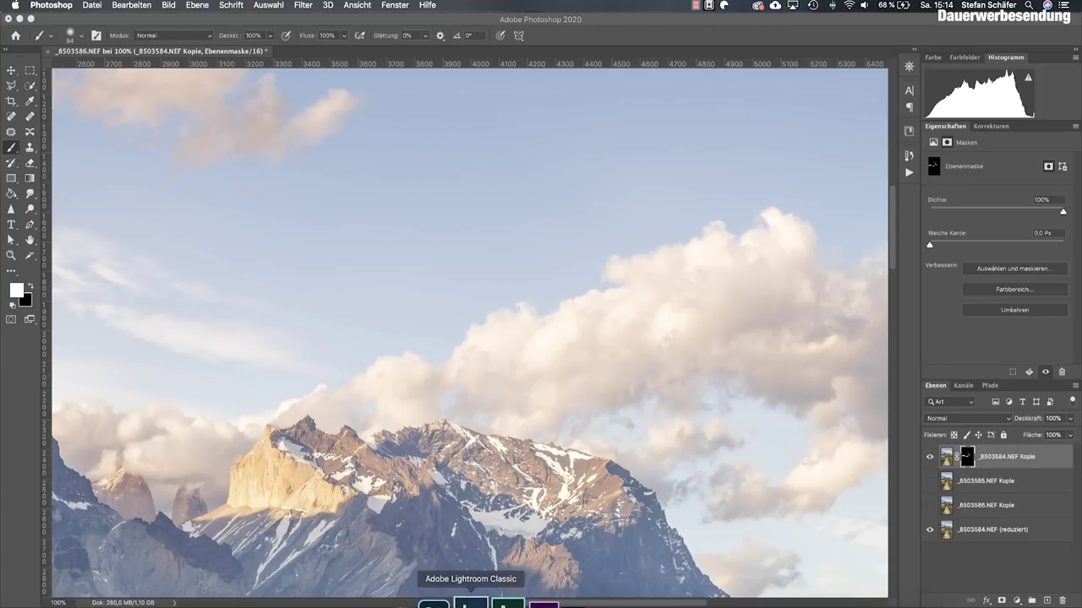
{"action": "scroll", "coordinate": [300, 570], "scroll_direction": "left", "scroll_amount": 5}
{"action": "scroll", "coordinate": [321, 570], "scroll_direction": "left", "scroll_amount": 5}
{"action": "scroll", "coordinate": [338, 570], "scroll_direction": "left", "scroll_amount": 4}
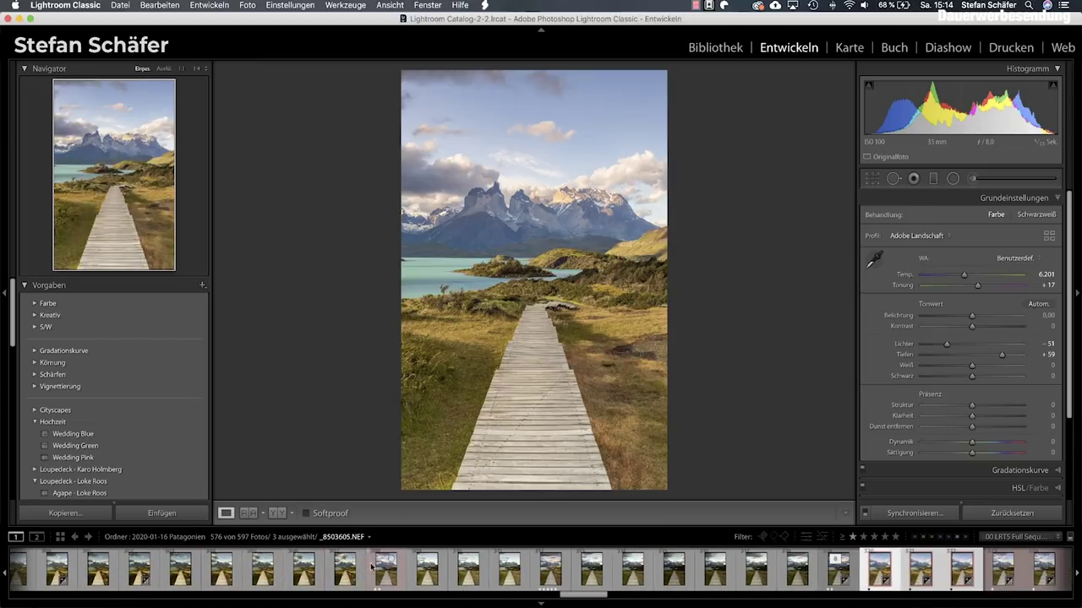
{"action": "scroll", "coordinate": [363, 568], "scroll_direction": "left", "scroll_amount": 2}
{"action": "scroll", "coordinate": [366, 566], "scroll_direction": "left", "scroll_amount": 3}
{"action": "scroll", "coordinate": [366, 566], "scroll_direction": "left", "scroll_amount": 2}
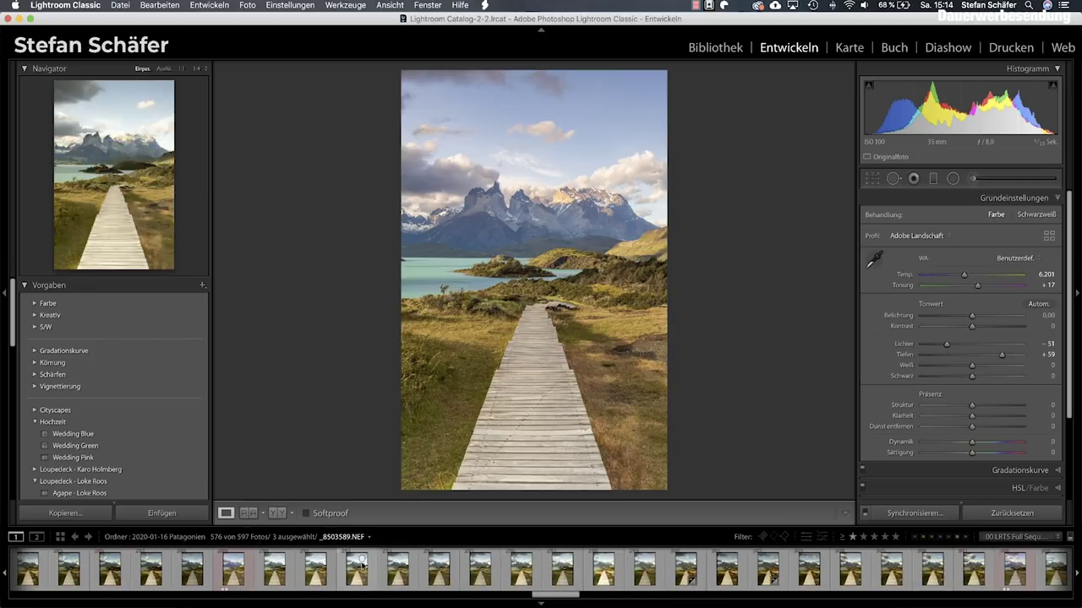
{"action": "left_click", "coordinate": [232, 574]}
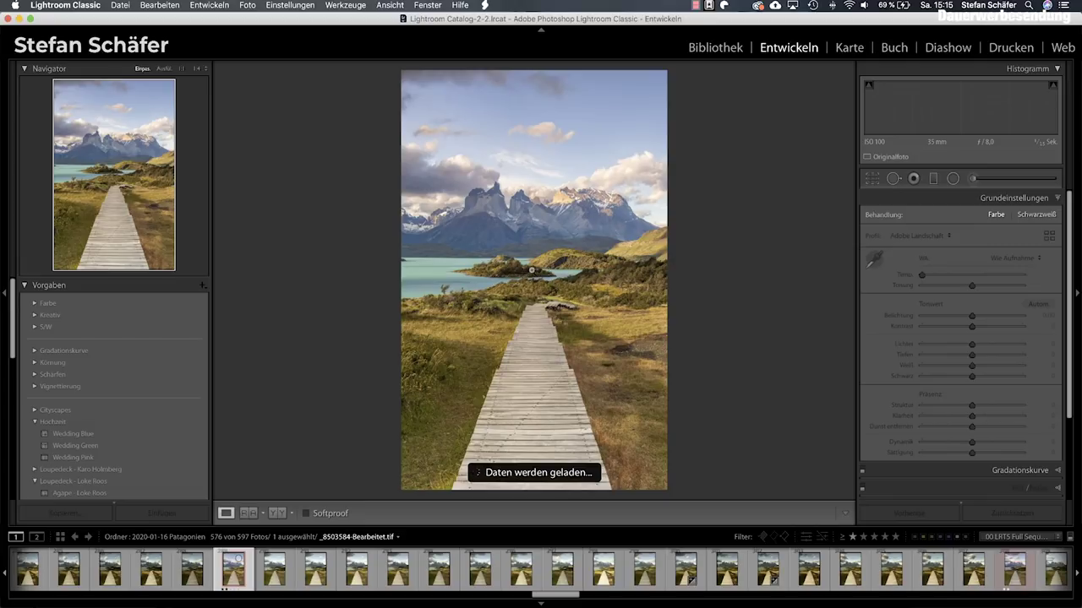
{"action": "scroll", "coordinate": [802, 575], "scroll_direction": "right", "scroll_amount": 2}
{"action": "scroll", "coordinate": [786, 575], "scroll_direction": "right", "scroll_amount": 1}
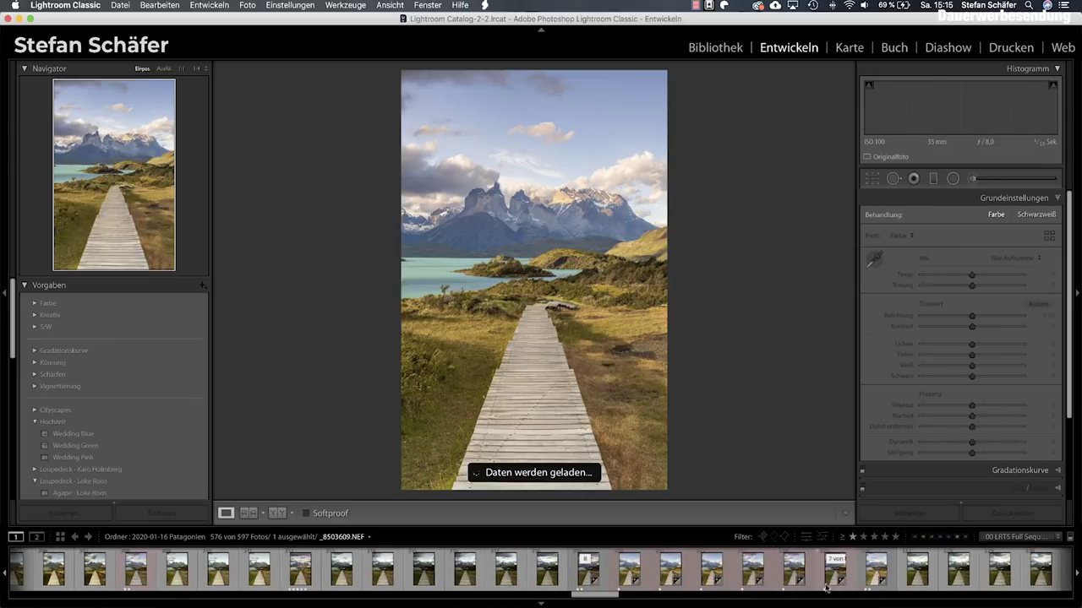
{"action": "left_click", "coordinate": [755, 578]}
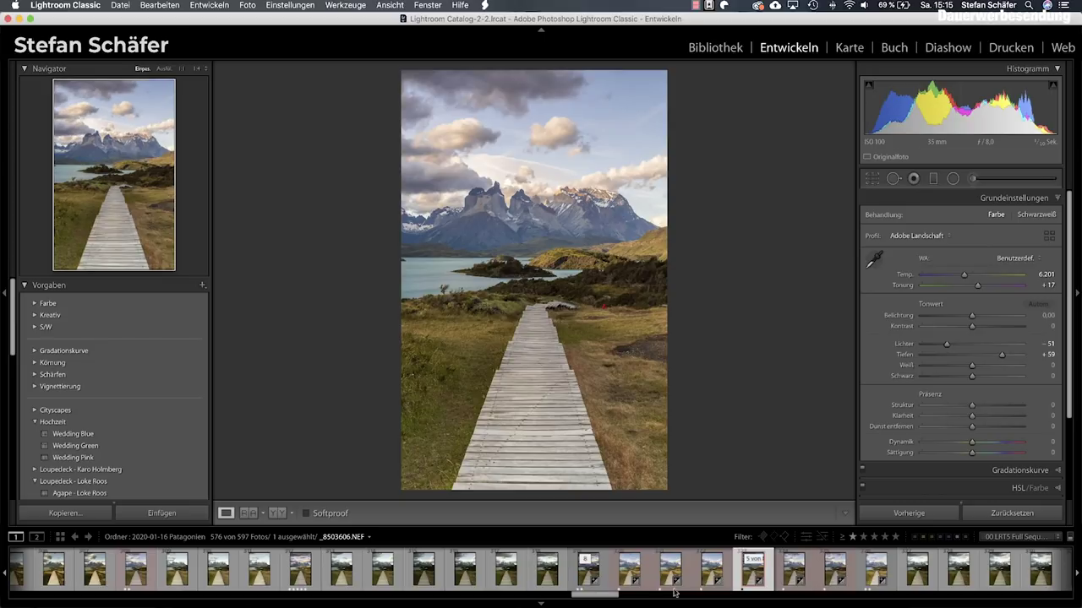
{"action": "left_click", "coordinate": [135, 578]}
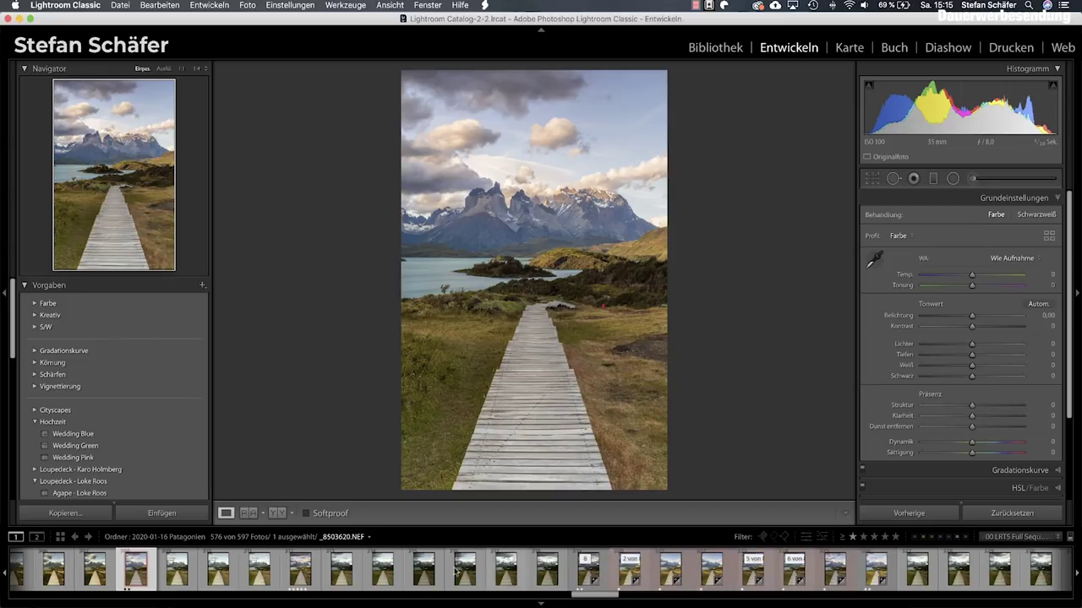
Step: Select _8503584-Bearbeitet.tif, _8503606-Bearbeitet.tif, _8503621.NEF and _8503614.NEF and open them as Photoshop layers
{"action": "scroll", "coordinate": [316, 577], "scroll_direction": "left", "scroll_amount": 3}
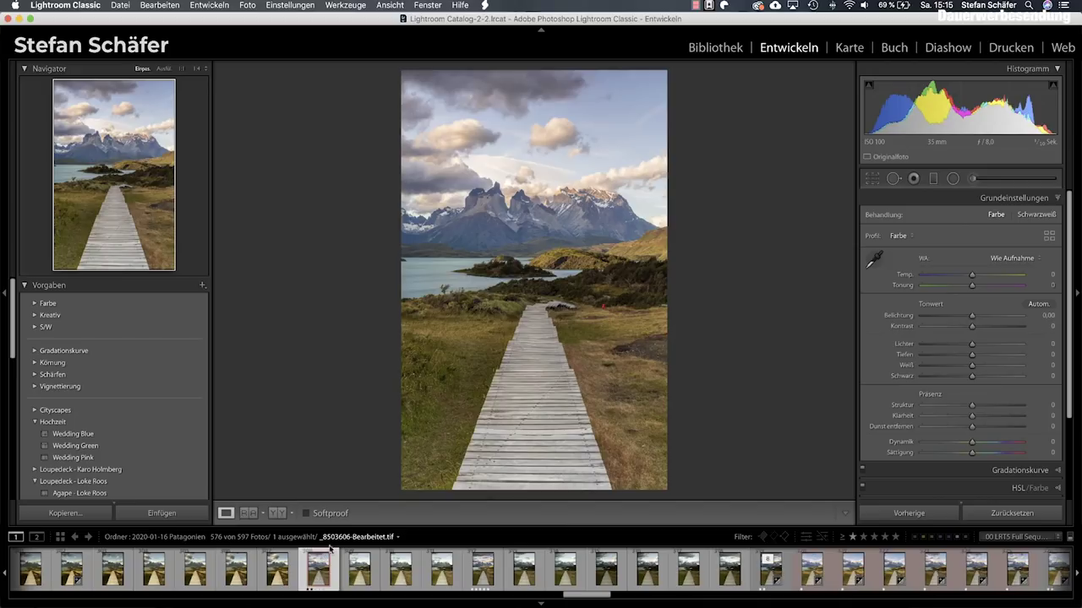
{"action": "scroll", "coordinate": [316, 577], "scroll_direction": "up", "scroll_amount": 5}
{"action": "scroll", "coordinate": [317, 577], "scroll_direction": "up", "scroll_amount": 1}
{"action": "scroll", "coordinate": [317, 578], "scroll_direction": "up", "scroll_amount": 6}
{"action": "scroll", "coordinate": [316, 578], "scroll_direction": "up", "scroll_amount": 1}
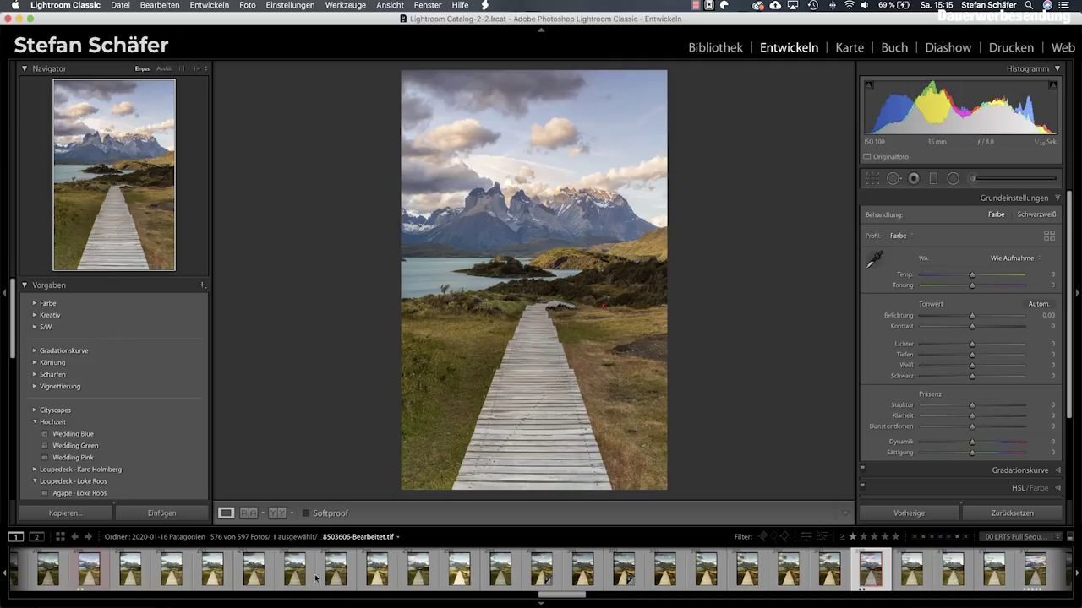
{"action": "left_click", "coordinate": [89, 575], "text": "super"}
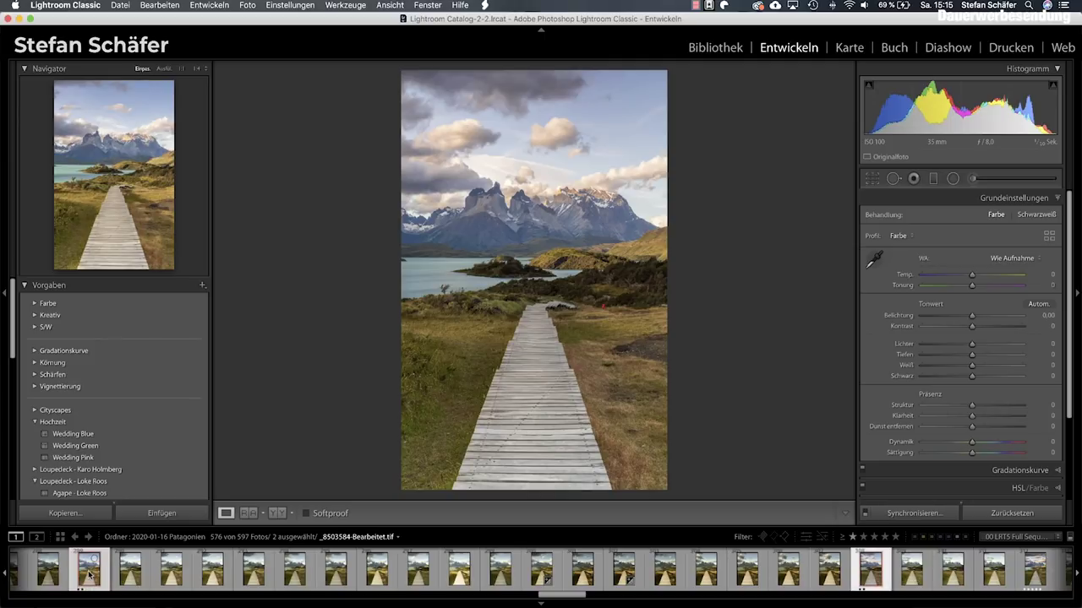
{"action": "scroll", "coordinate": [384, 572], "scroll_direction": "down", "scroll_amount": 8}
{"action": "scroll", "coordinate": [385, 572], "scroll_direction": "down", "scroll_amount": 3}
{"action": "scroll", "coordinate": [384, 572], "scroll_direction": "down", "scroll_amount": 4}
{"action": "scroll", "coordinate": [383, 572], "scroll_direction": "down", "scroll_amount": 2}
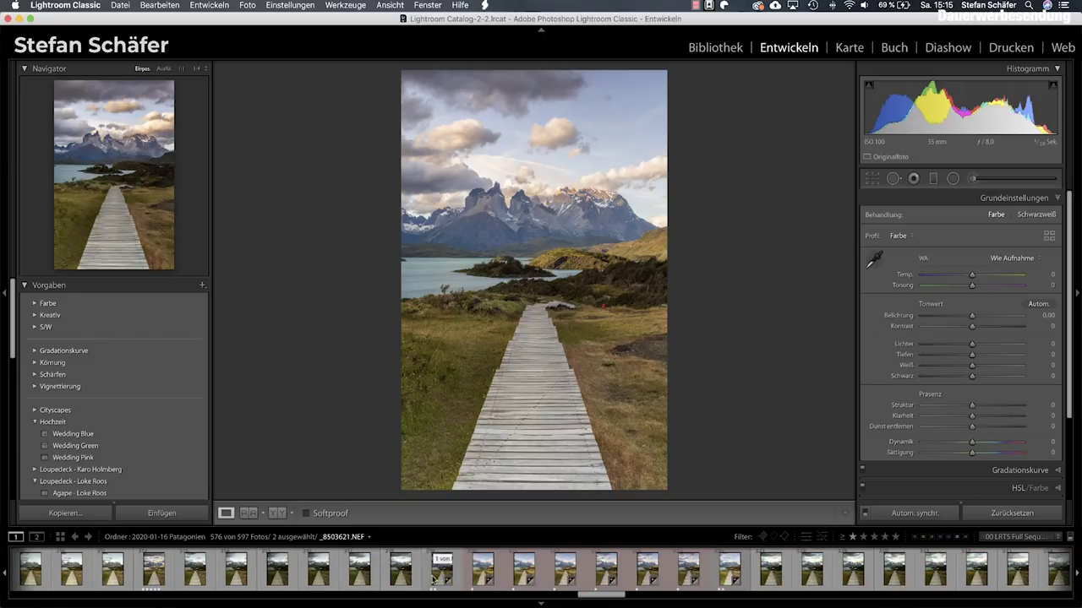
{"action": "left_click", "coordinate": [435, 577], "text": "super"}
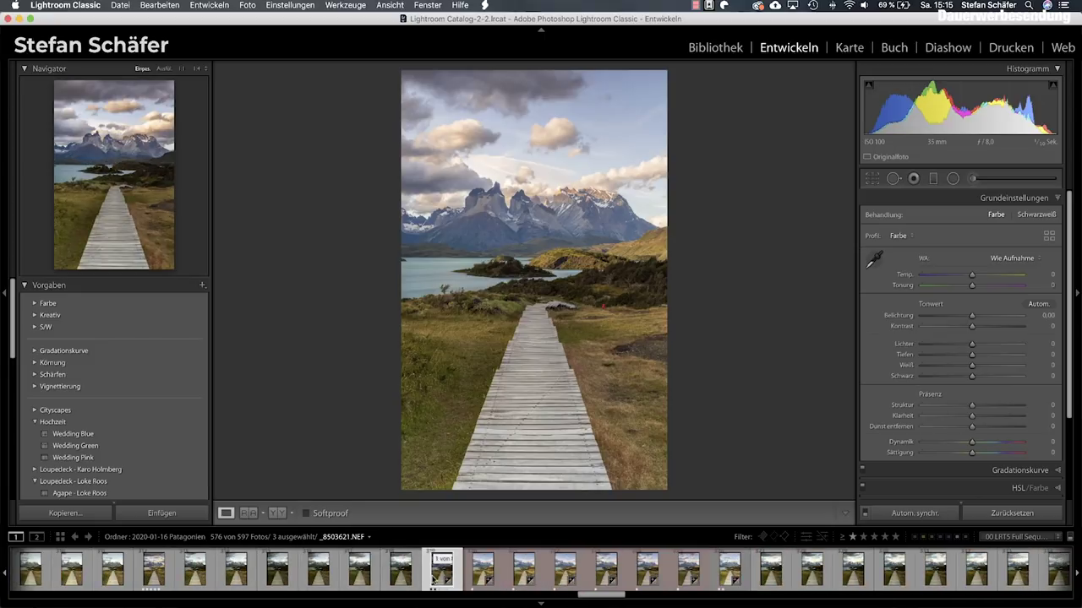
{"action": "left_click", "coordinate": [726, 575], "text": "super"}
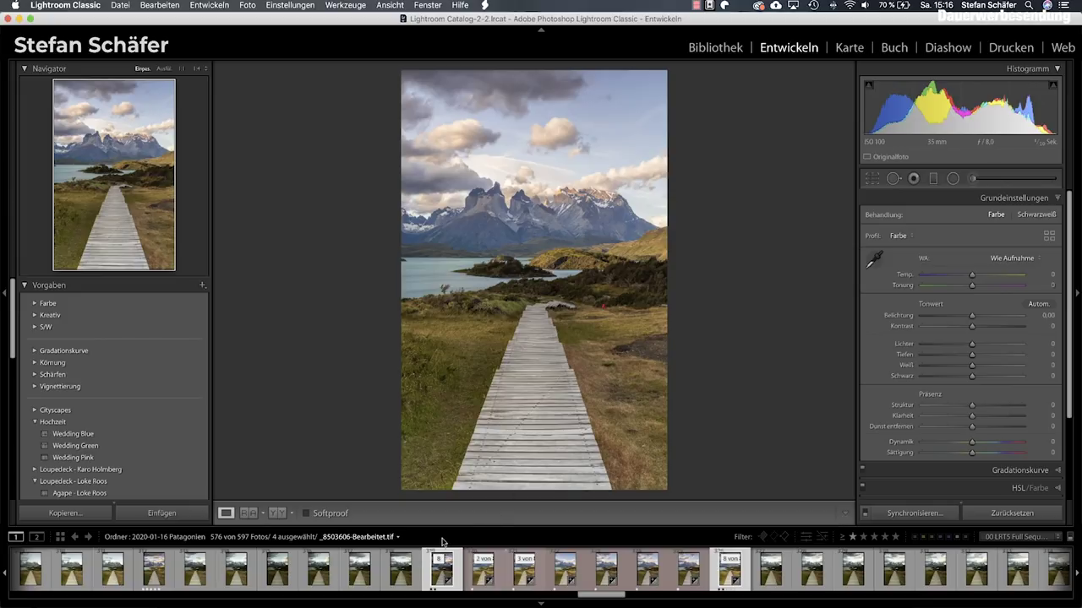
{"action": "right_click", "coordinate": [434, 578]}
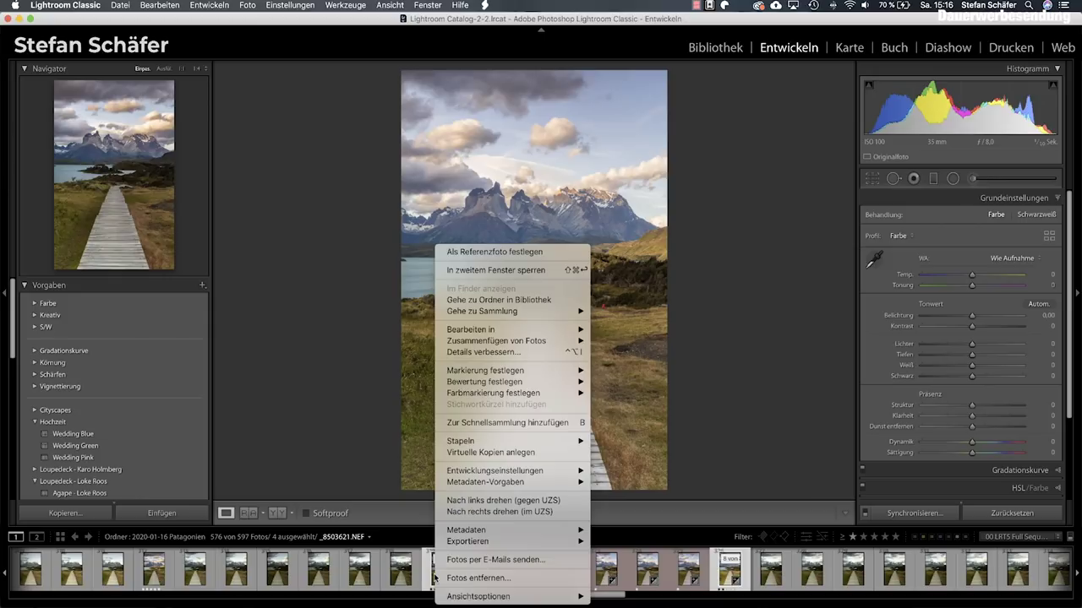
{"action": "mouse_move", "coordinate": [507, 330]}
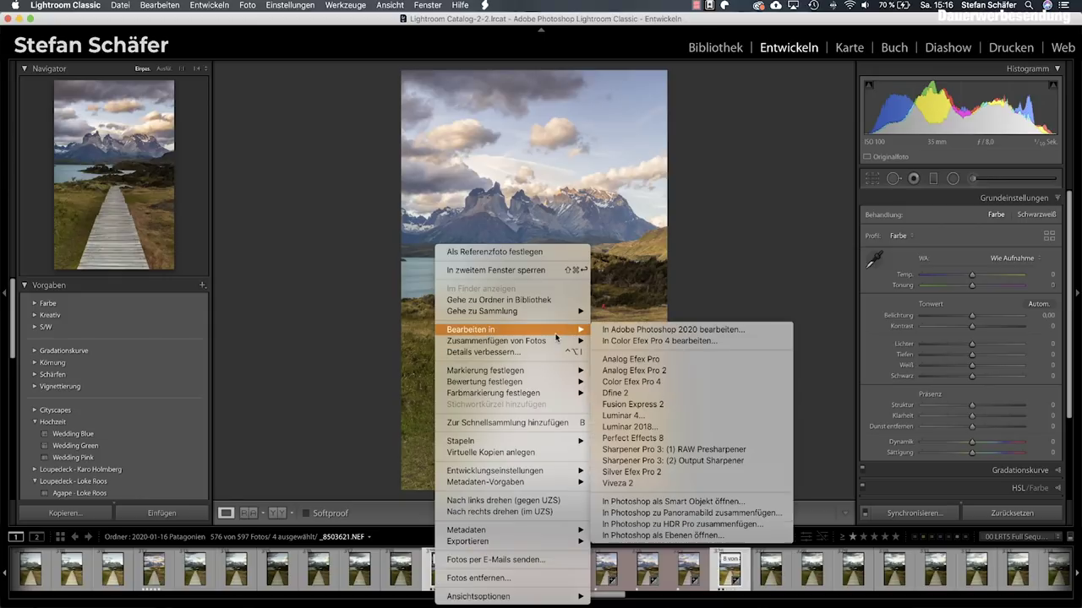
{"action": "left_click", "coordinate": [627, 536]}
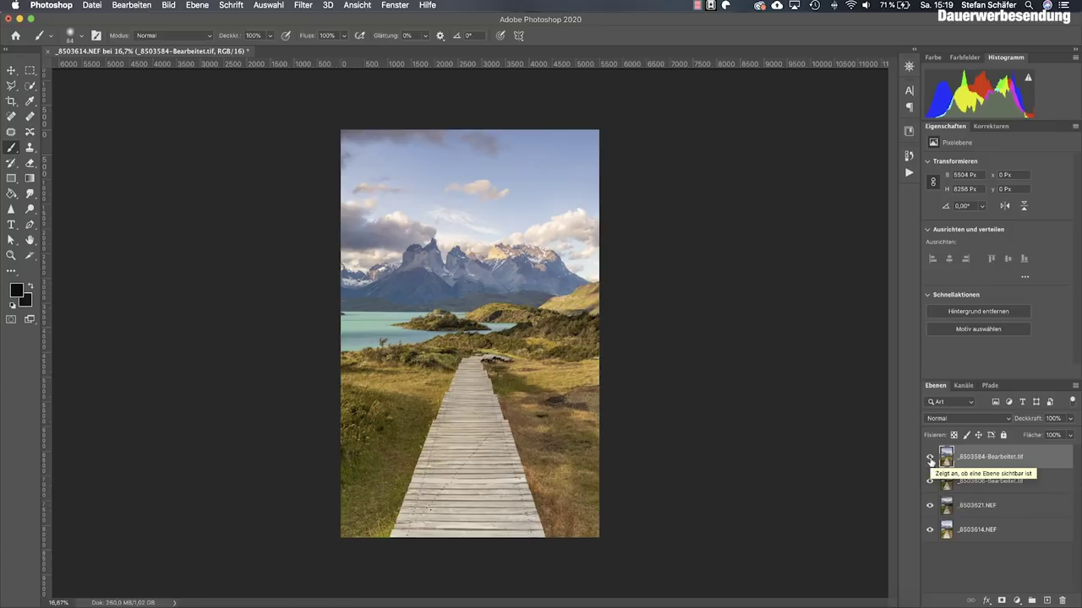
Step: Hide the top three layers one by one to compare the exposures
{"action": "left_click", "coordinate": [928, 457]}
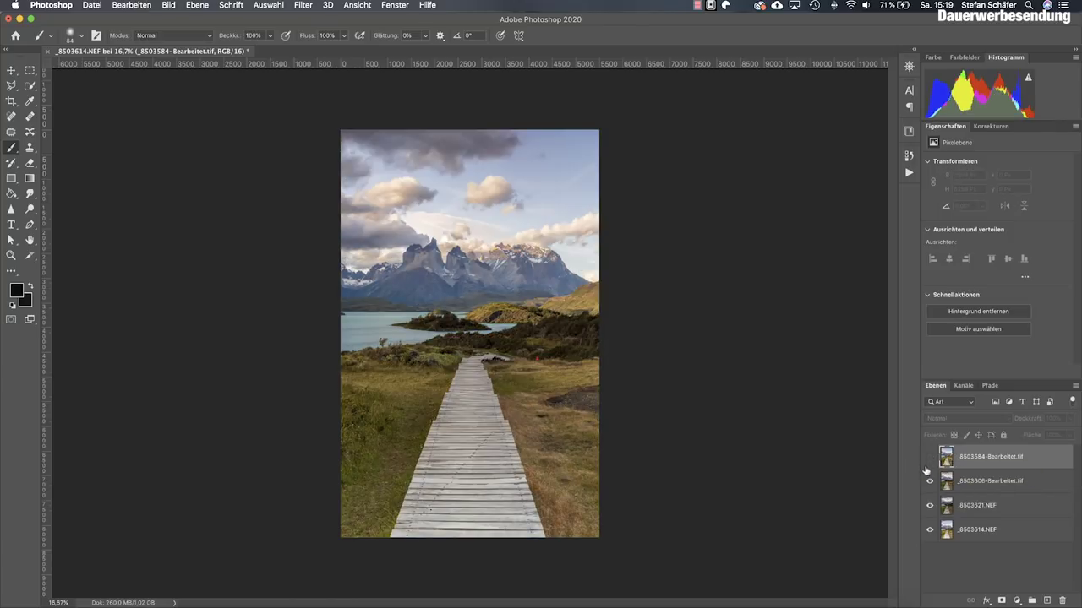
{"action": "left_click", "coordinate": [930, 481]}
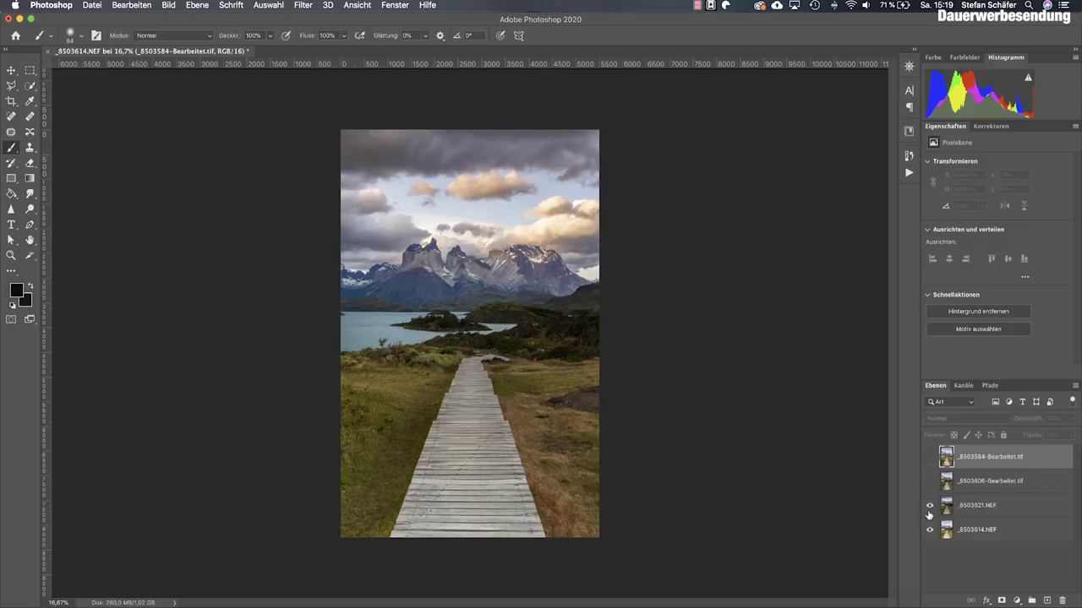
{"action": "left_click", "coordinate": [930, 505]}
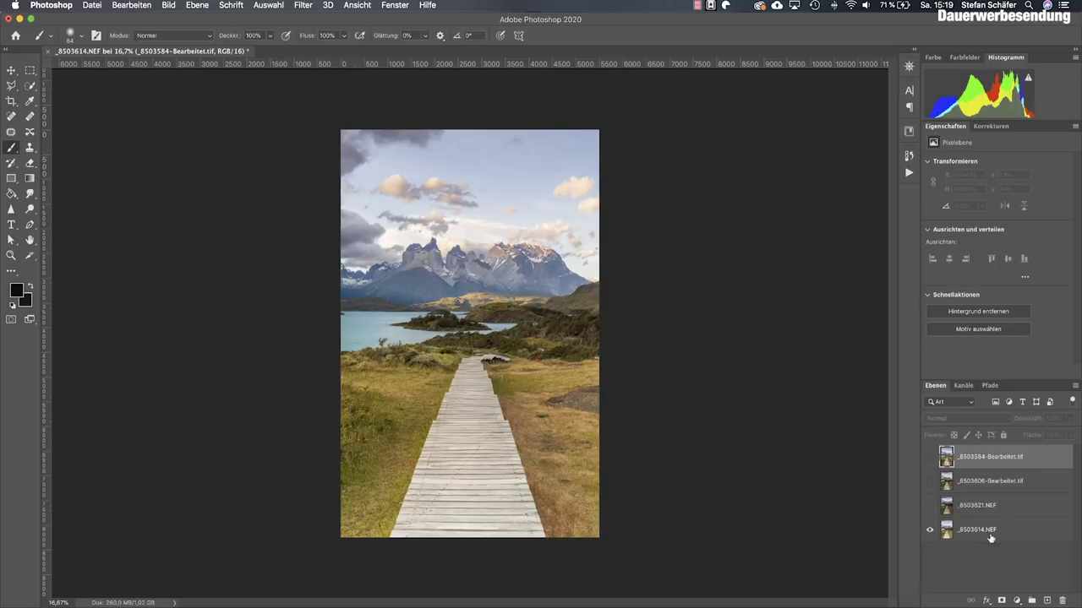
Step: Rename the bottom layer Sonne and the layer above it Himmel
{"action": "double_click", "coordinate": [971, 530]}
{"action": "type", "text": "Sonne"}
{"action": "key", "text": "Return"}
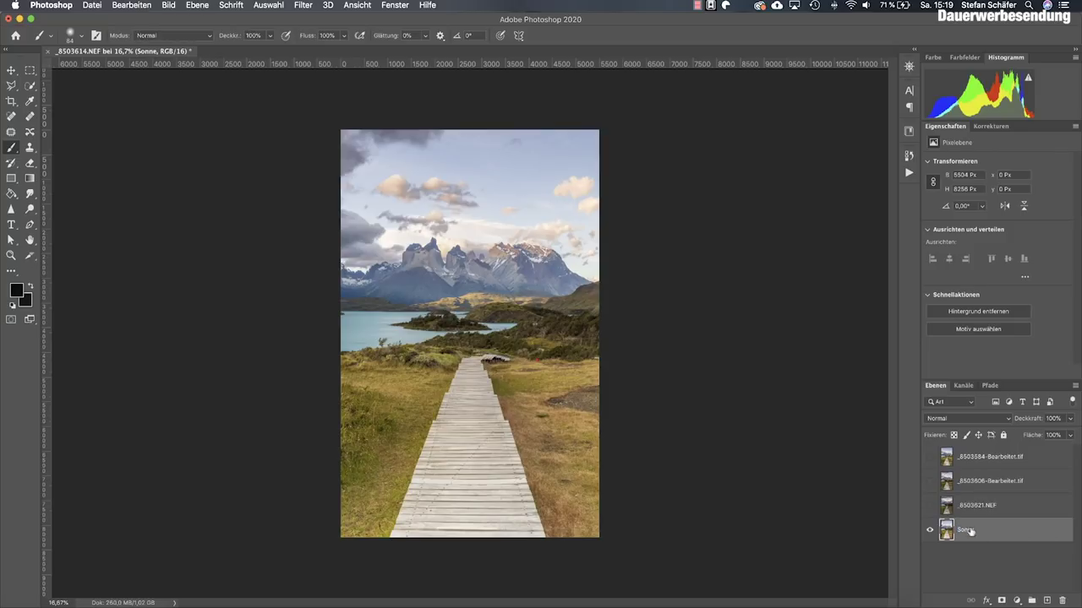
{"action": "double_click", "coordinate": [976, 506]}
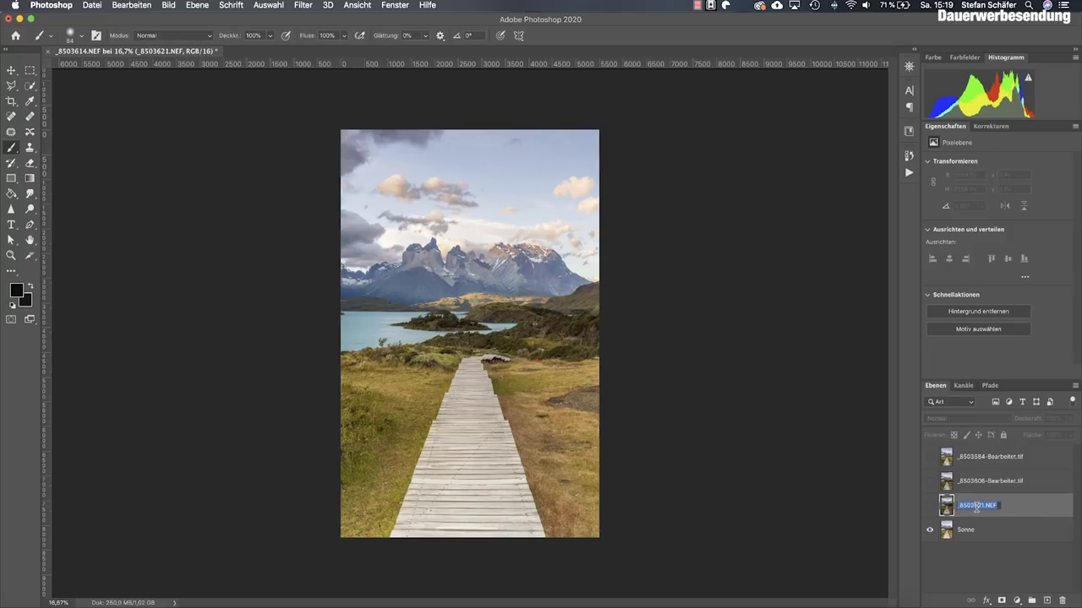
{"action": "type", "text": "Himmel"}
{"action": "key", "text": "Return"}
Step: Rename the third layer Stack1 and the top layer Stack2
{"action": "double_click", "coordinate": [994, 481]}
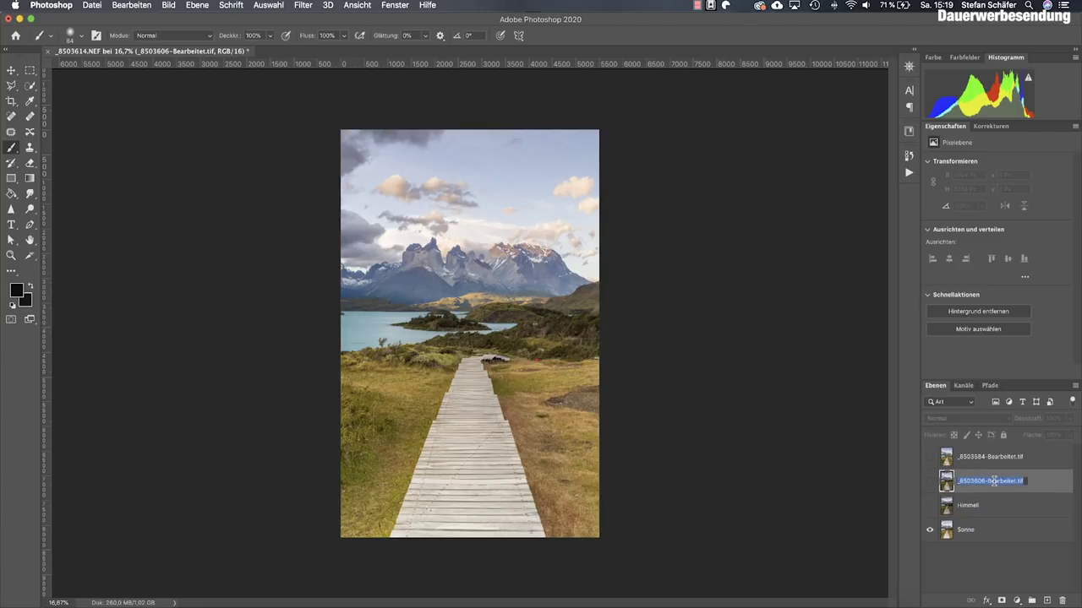
{"action": "type", "text": "Stack1"}
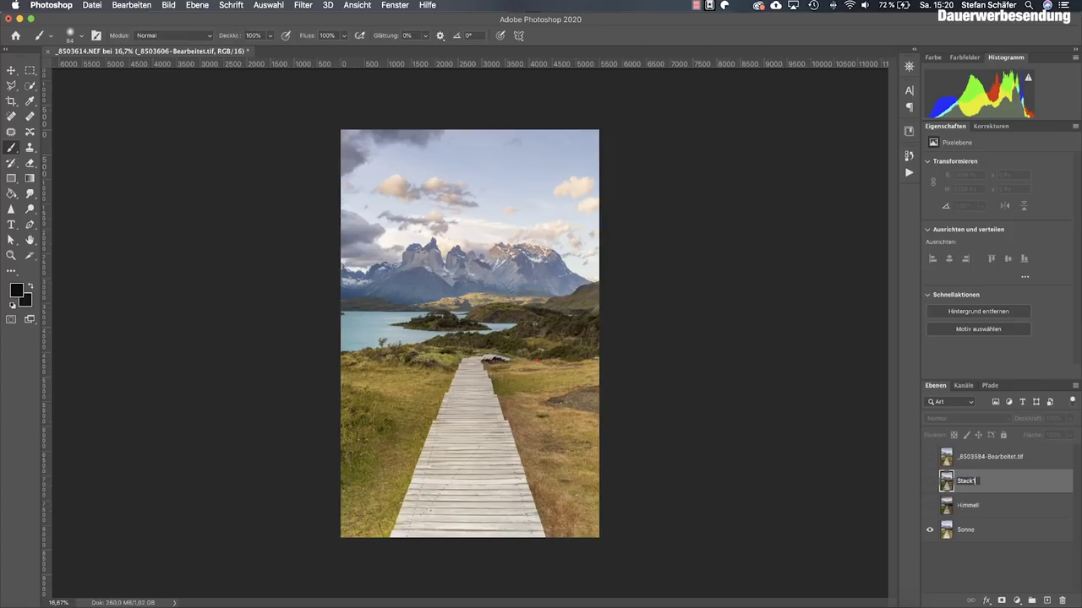
{"action": "key", "text": "Return"}
{"action": "double_click", "coordinate": [998, 457]}
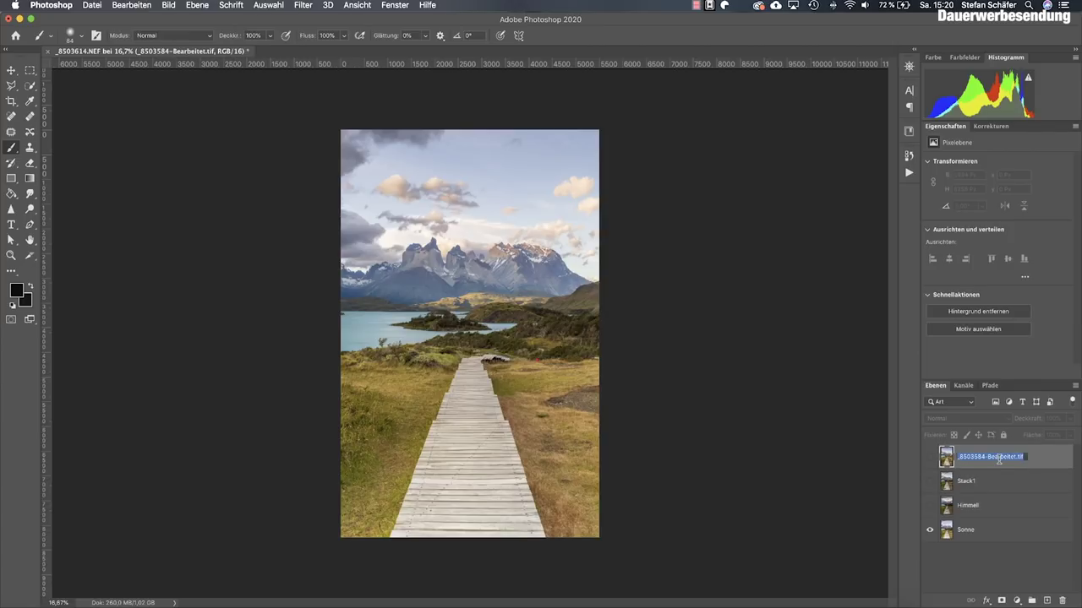
{"action": "type", "text": "Stack2"}
{"action": "key", "text": "Return"}
Step: Make all four layers visible again, with Stack2 selected
{"action": "left_click", "coordinate": [967, 506]}
{"action": "left_click", "coordinate": [930, 530]}
{"action": "key", "text": "g"}
{"action": "left_click_drag", "start_coordinate": [933, 537], "coordinate": [930, 457]}
{"action": "left_click", "coordinate": [982, 465]}
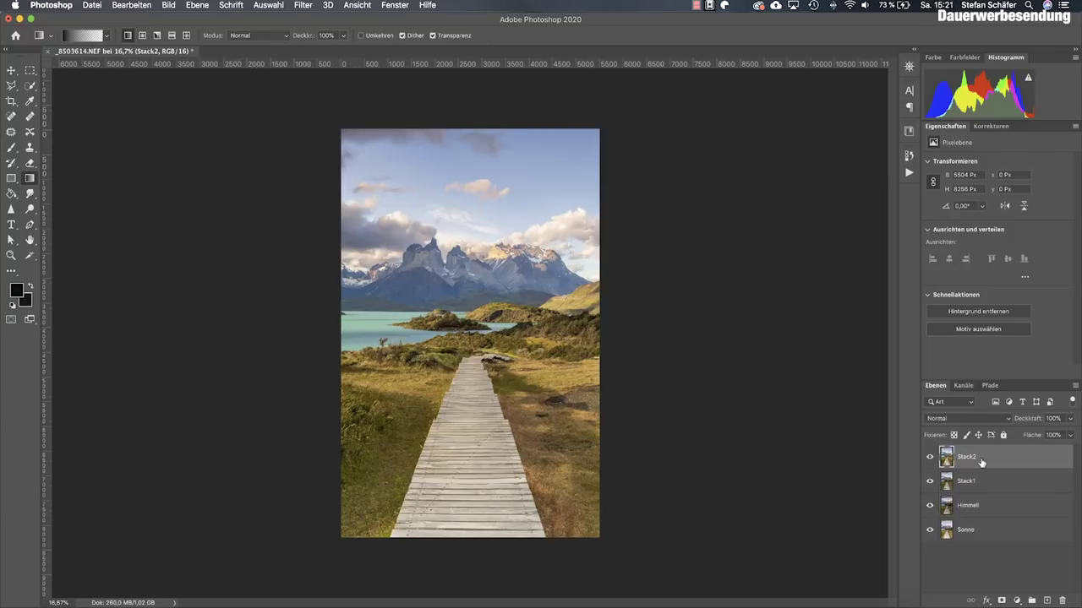
Step: Select all four layers and auto-align them with Auto projection
{"action": "left_click", "coordinate": [970, 530], "text": "shift"}
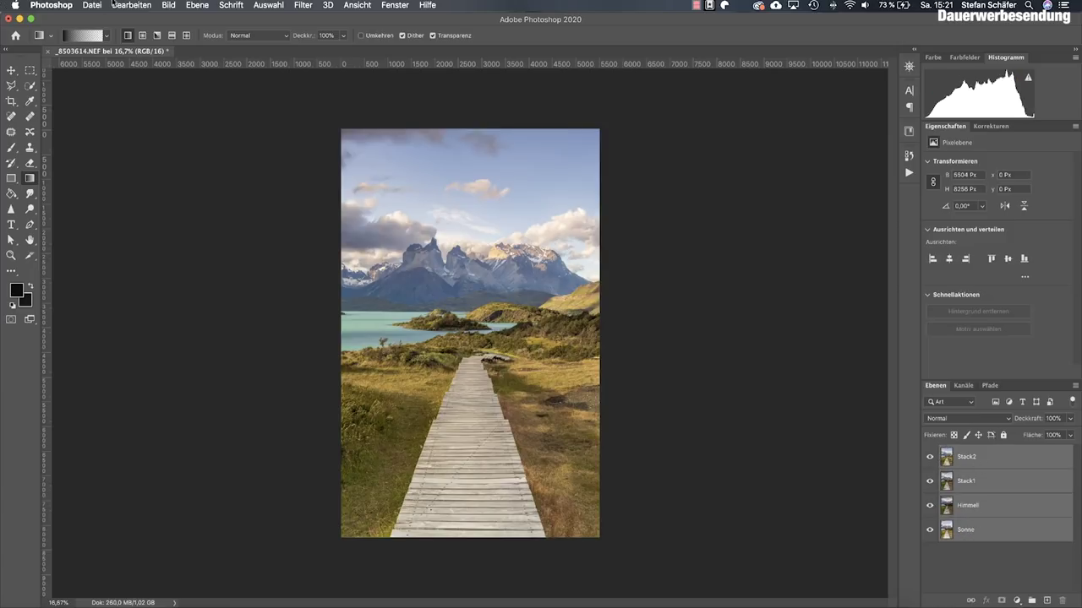
{"action": "left_click", "coordinate": [115, 4]}
{"action": "left_click", "coordinate": [212, 285]}
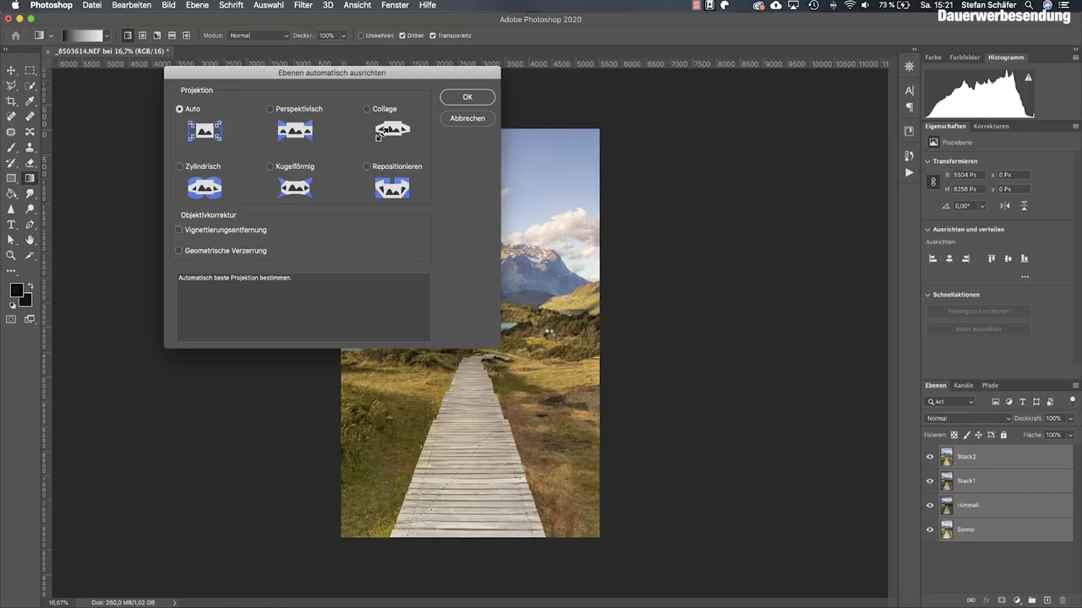
{"action": "key", "text": "Return"}
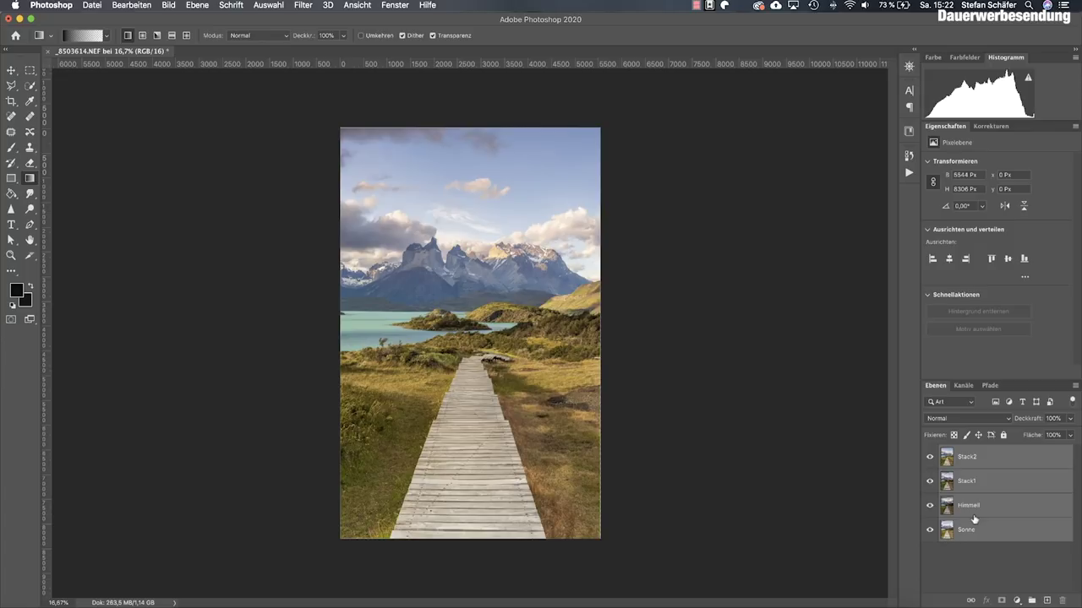
Step: Hide all layers, move Stack1 to the bottom and Stack2 above it, showing both
{"action": "left_click_drag", "start_coordinate": [932, 529], "coordinate": [929, 457]}
{"action": "left_click", "coordinate": [990, 486]}
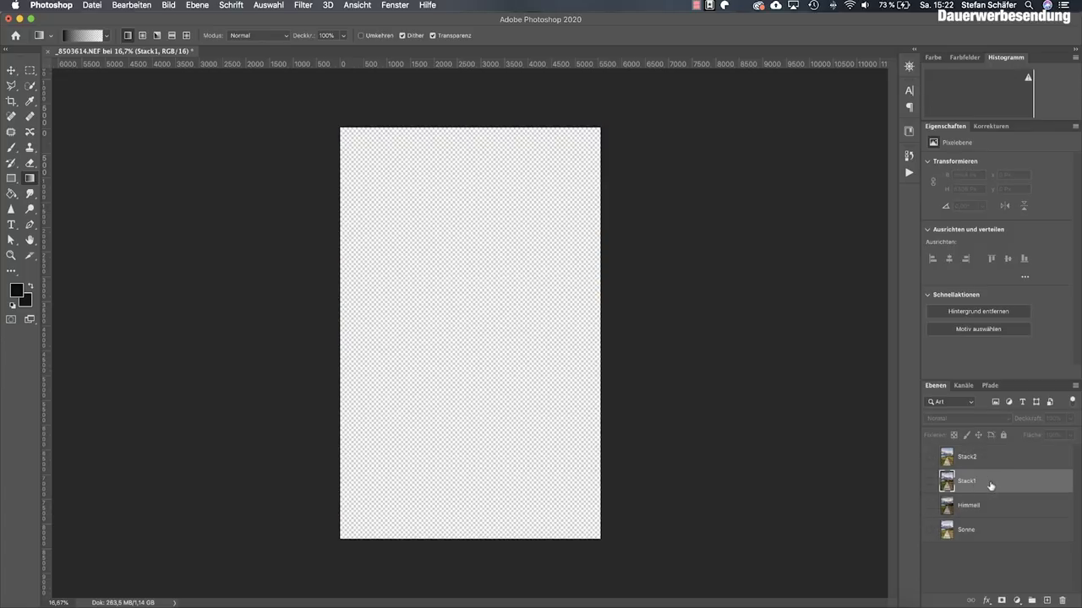
{"action": "left_click_drag", "start_coordinate": [992, 486], "coordinate": [941, 561]}
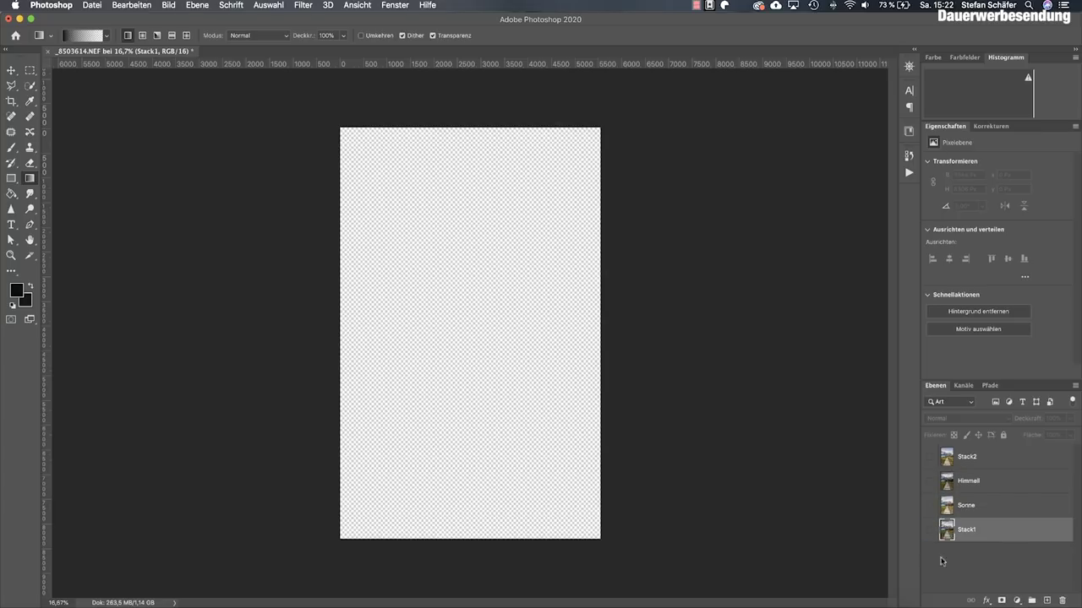
{"action": "left_click", "coordinate": [930, 532]}
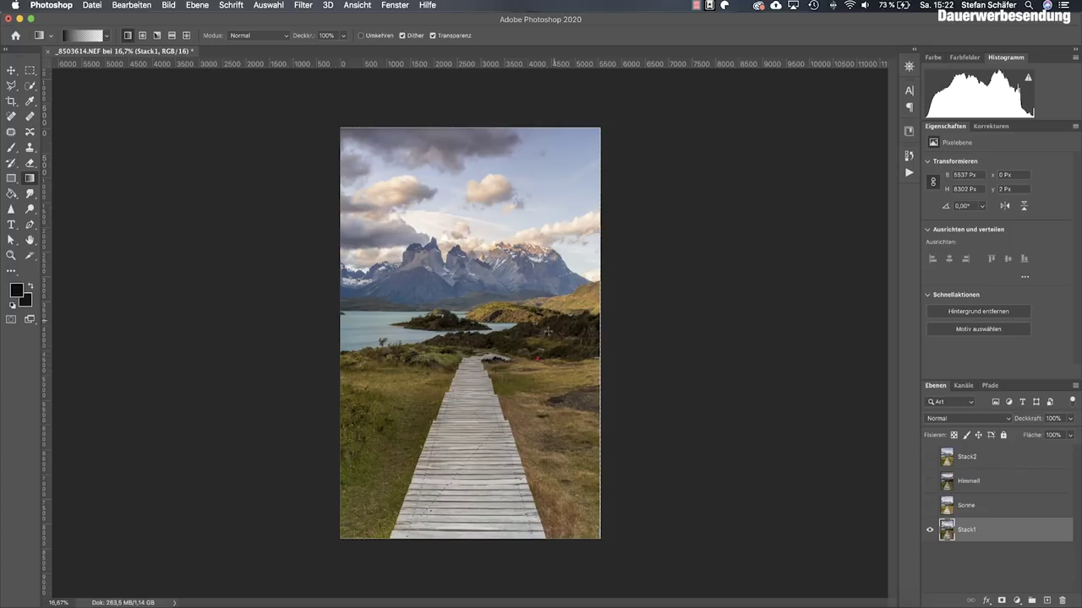
{"action": "left_click_drag", "start_coordinate": [975, 464], "coordinate": [972, 517]}
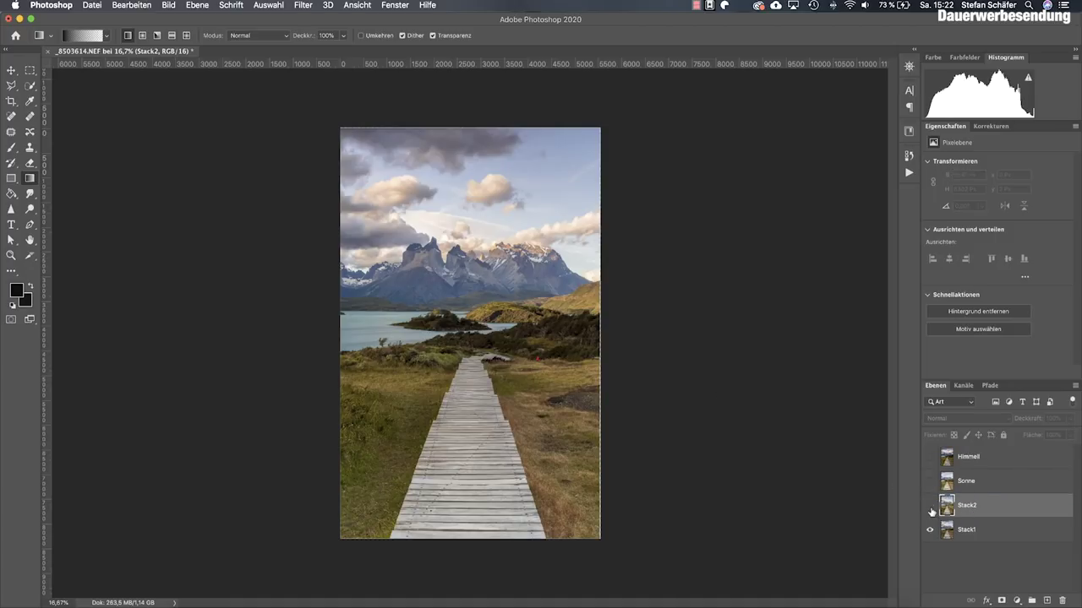
{"action": "left_click", "coordinate": [929, 506]}
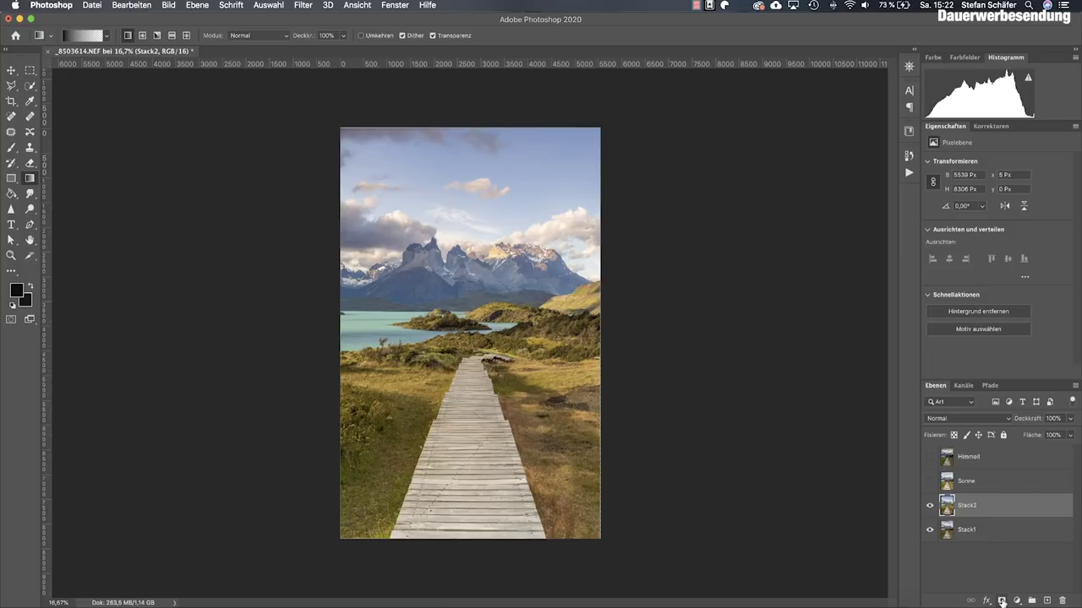
Step: Add a mask to Stack2 and draw a vertical Foreground to Transparent gradient on it
{"action": "left_click", "coordinate": [1001, 601]}
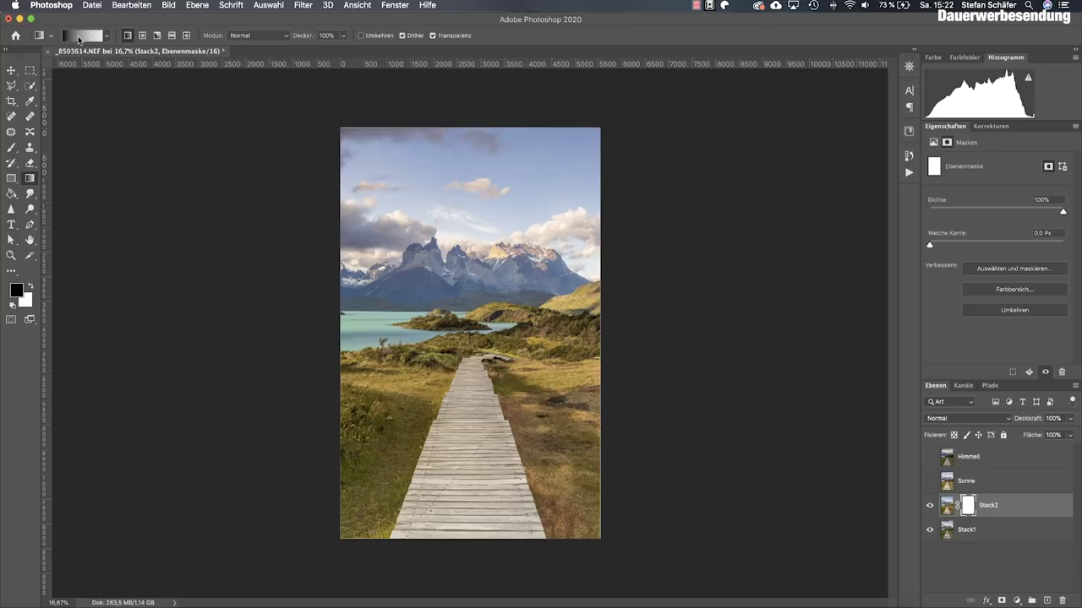
{"action": "left_click", "coordinate": [82, 40]}
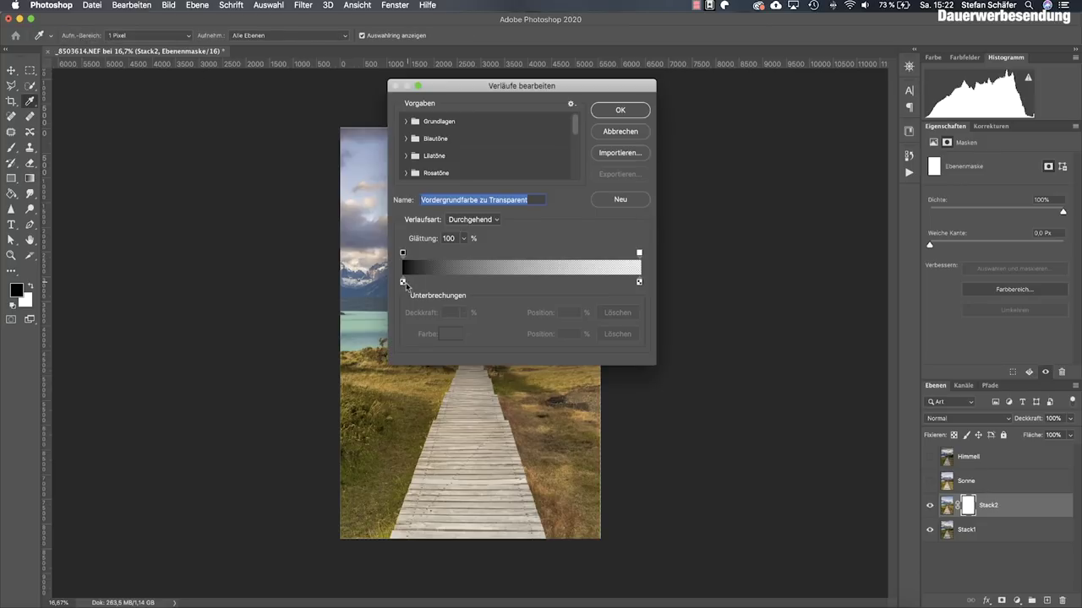
{"action": "left_click", "coordinate": [630, 113]}
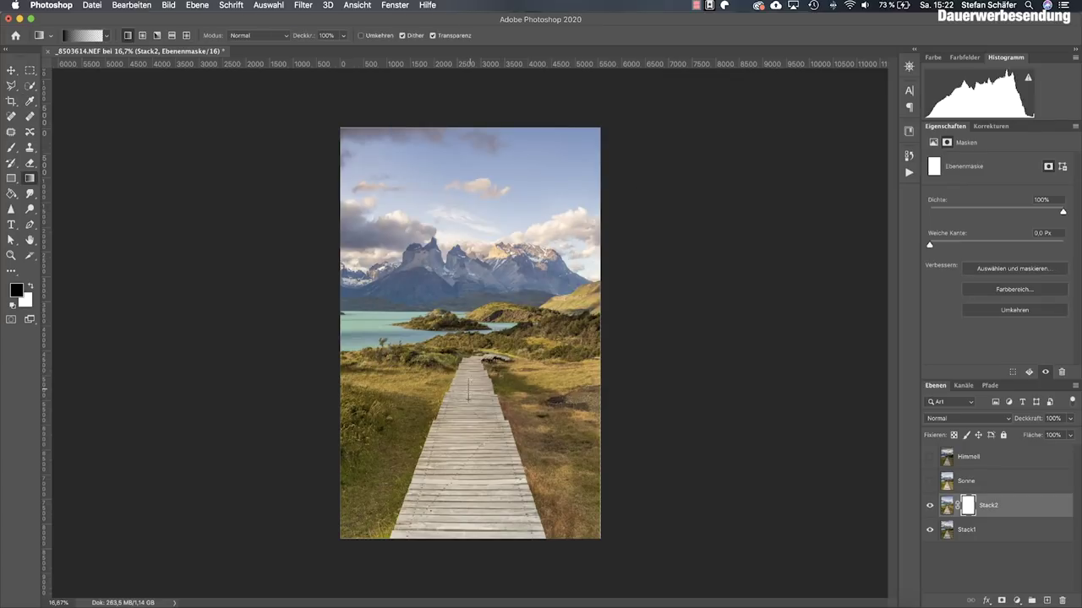
{"action": "left_click_drag", "start_coordinate": [467, 355], "coordinate": [469, 336]}
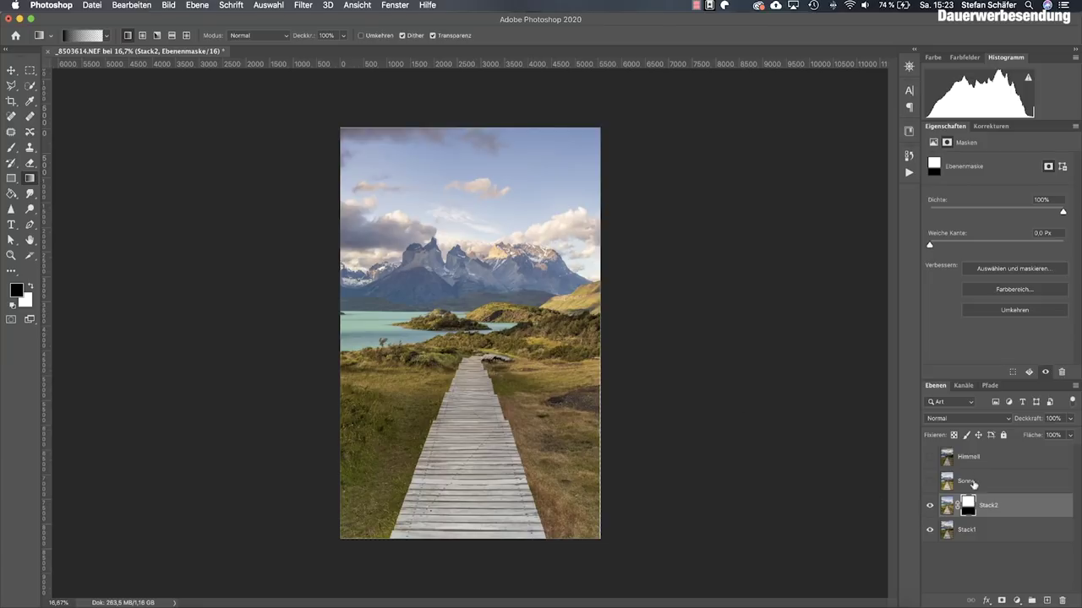
Step: Move the Himmell layer above Stack2, make it visible, and give it an all-black mask
{"action": "left_click_drag", "start_coordinate": [979, 460], "coordinate": [972, 494]}
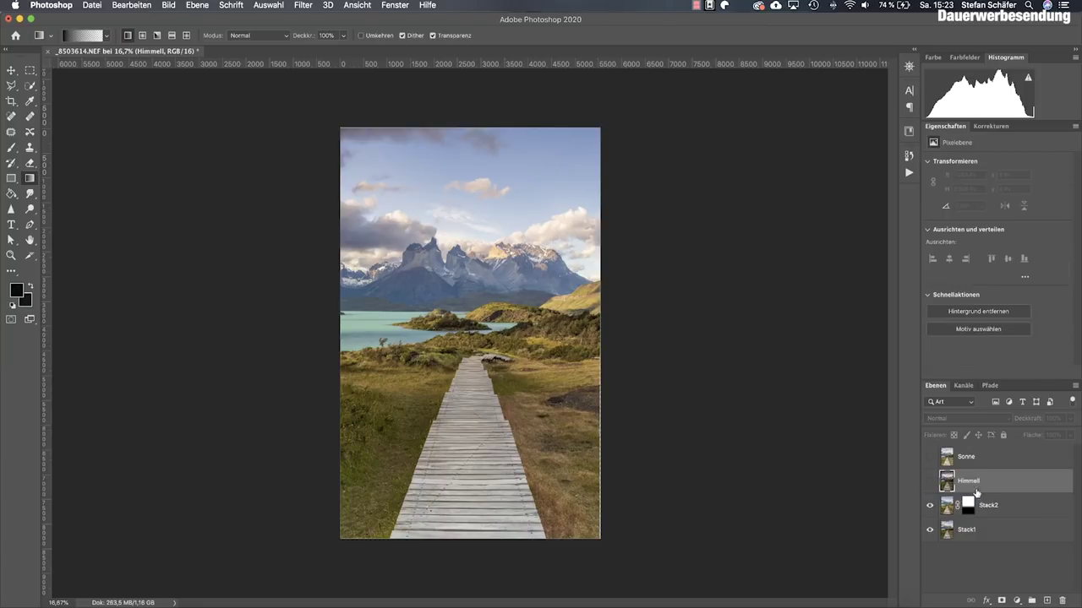
{"action": "left_click", "coordinate": [930, 481]}
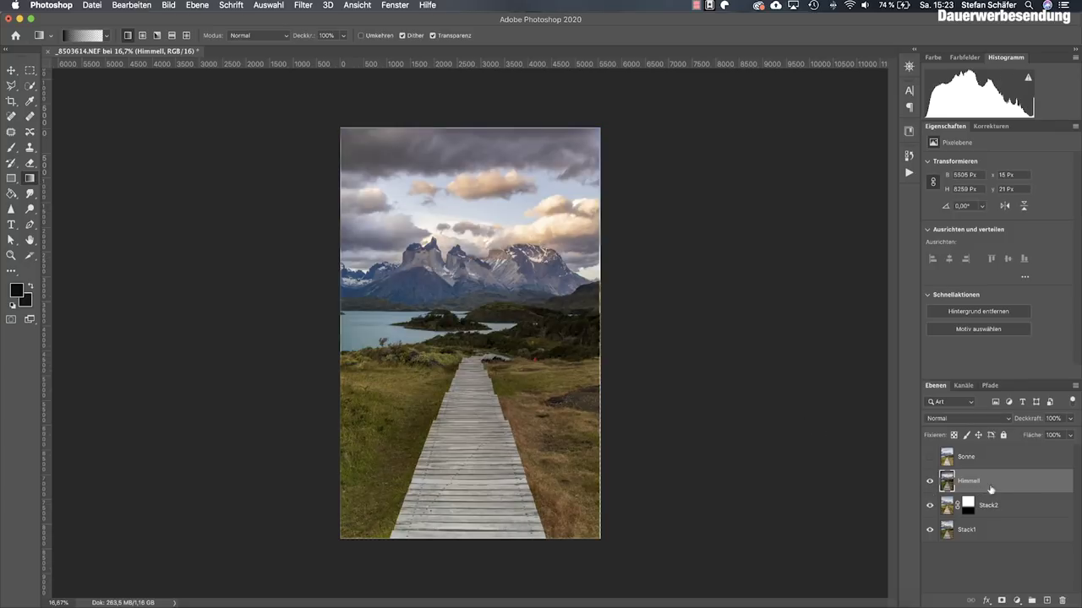
{"action": "left_click", "coordinate": [1001, 601]}
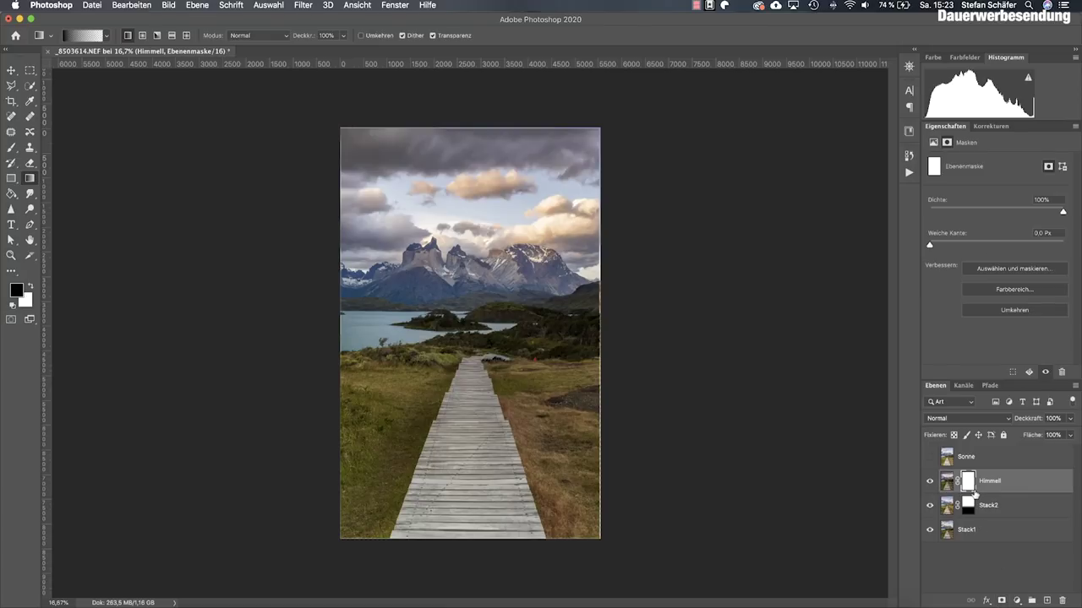
{"action": "key", "text": "ctrl+z"}
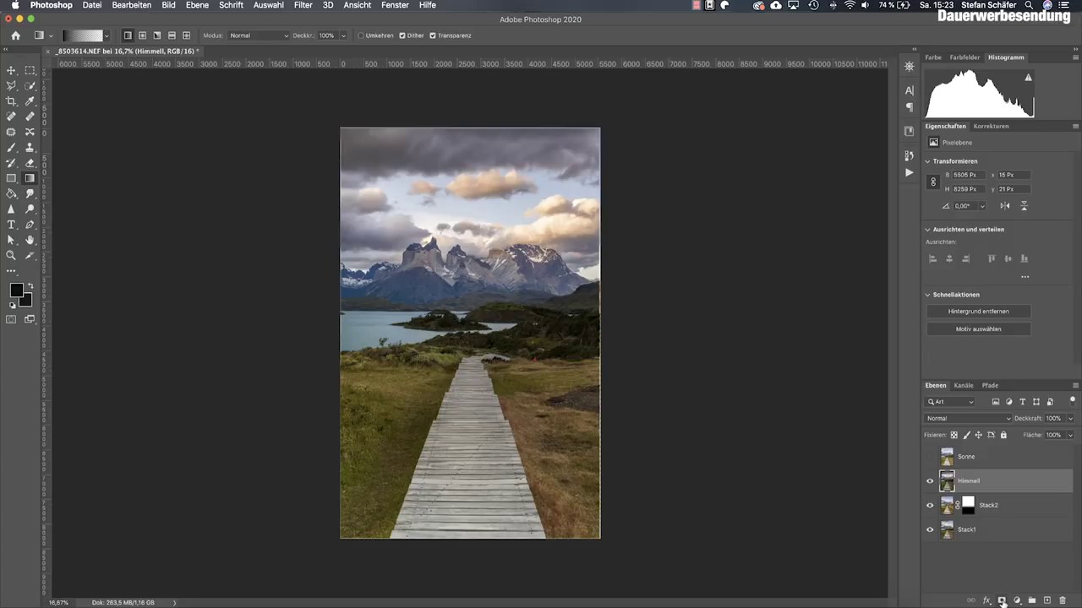
{"action": "left_click", "coordinate": [1001, 601], "text": "alt"}
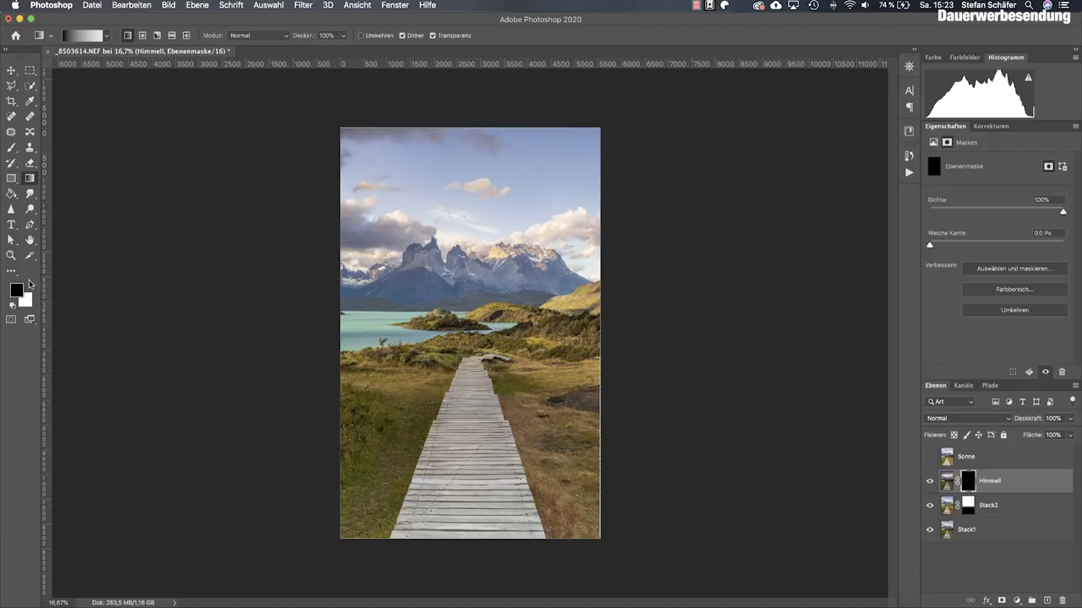
Step: Draw white gradients on the Himmell mask, undoing and redrawing to blend the dramatic sky in
{"action": "left_click", "coordinate": [29, 286]}
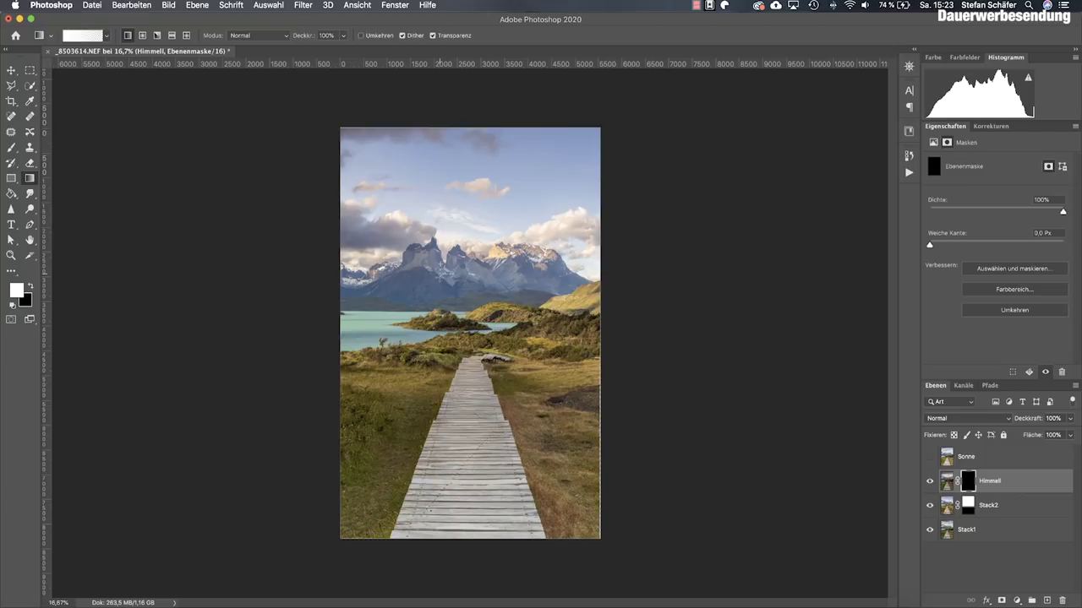
{"action": "left_click_drag", "start_coordinate": [439, 280], "coordinate": [440, 288]}
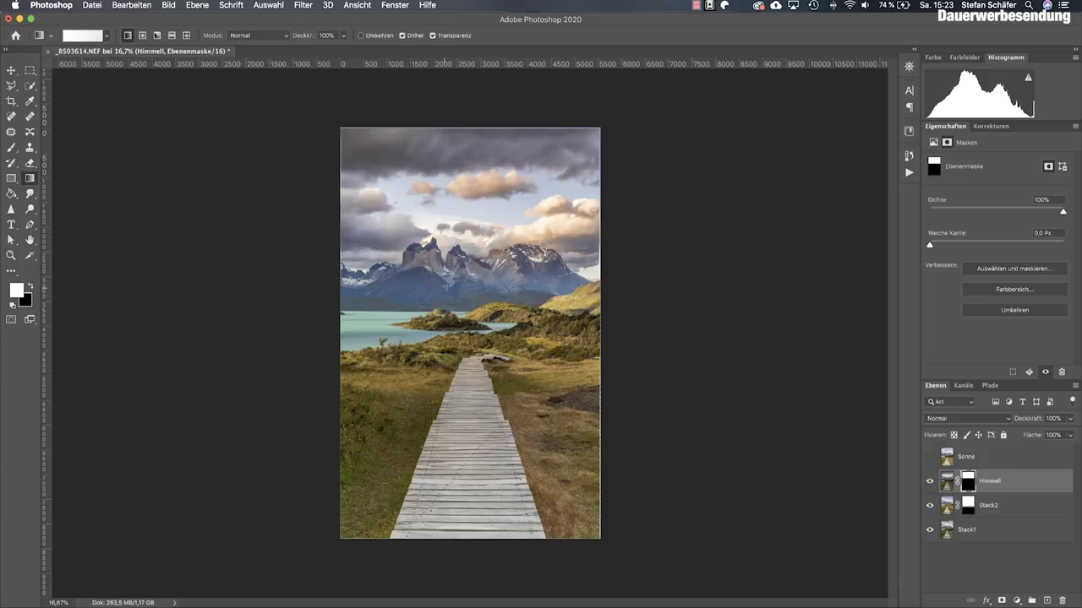
{"action": "left_click_drag", "start_coordinate": [453, 289], "coordinate": [454, 253]}
{"action": "left_click_drag", "start_coordinate": [429, 247], "coordinate": [427, 305]}
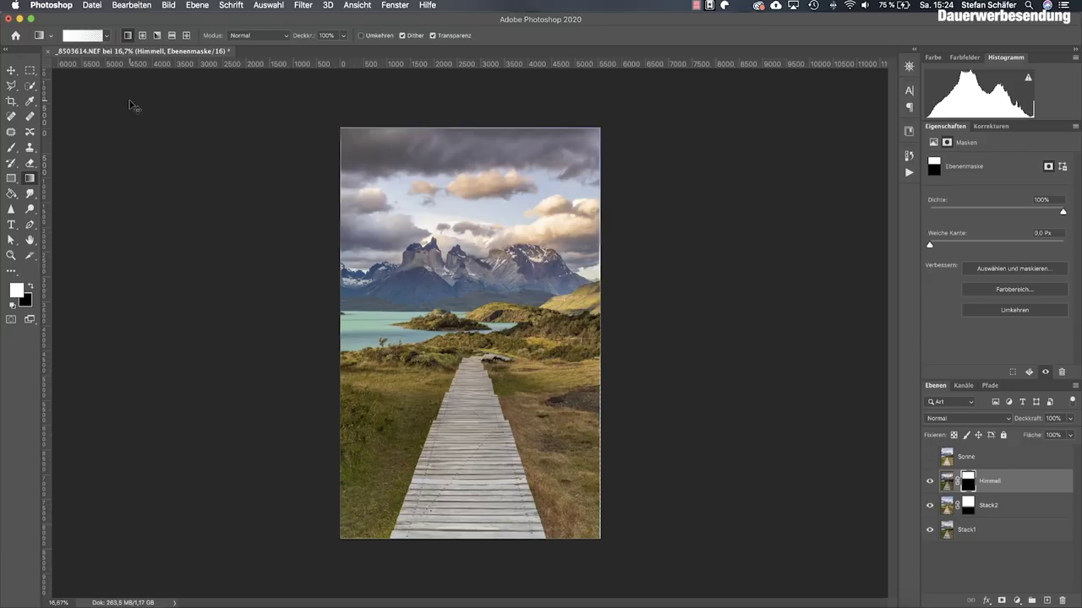
{"action": "key", "text": "super+z"}
{"action": "key", "text": "super+z"}
{"action": "key", "text": "super+z"}
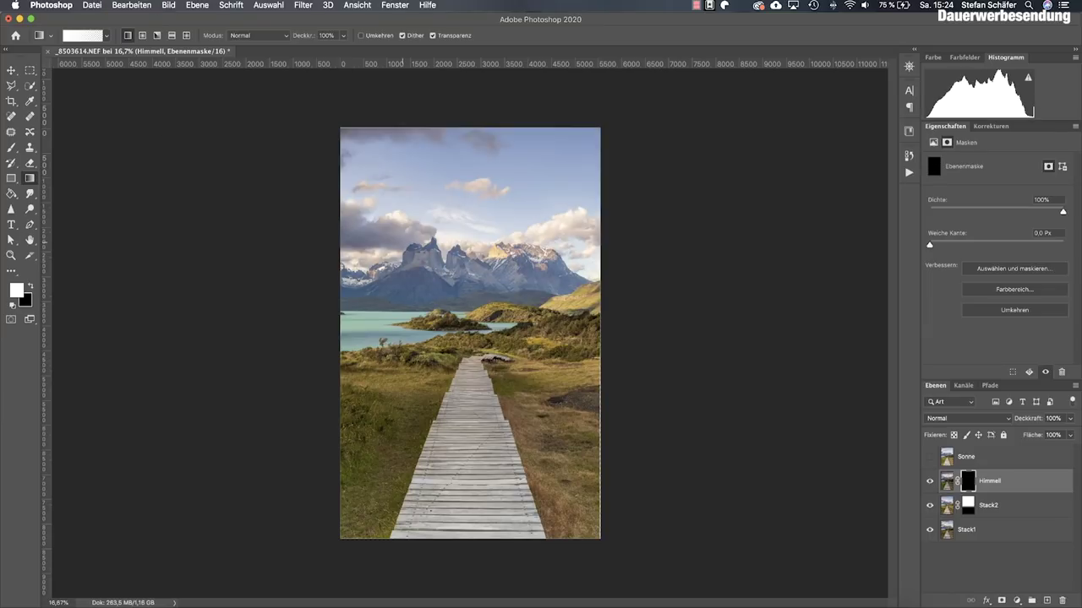
{"action": "left_click_drag", "start_coordinate": [424, 251], "coordinate": [423, 269]}
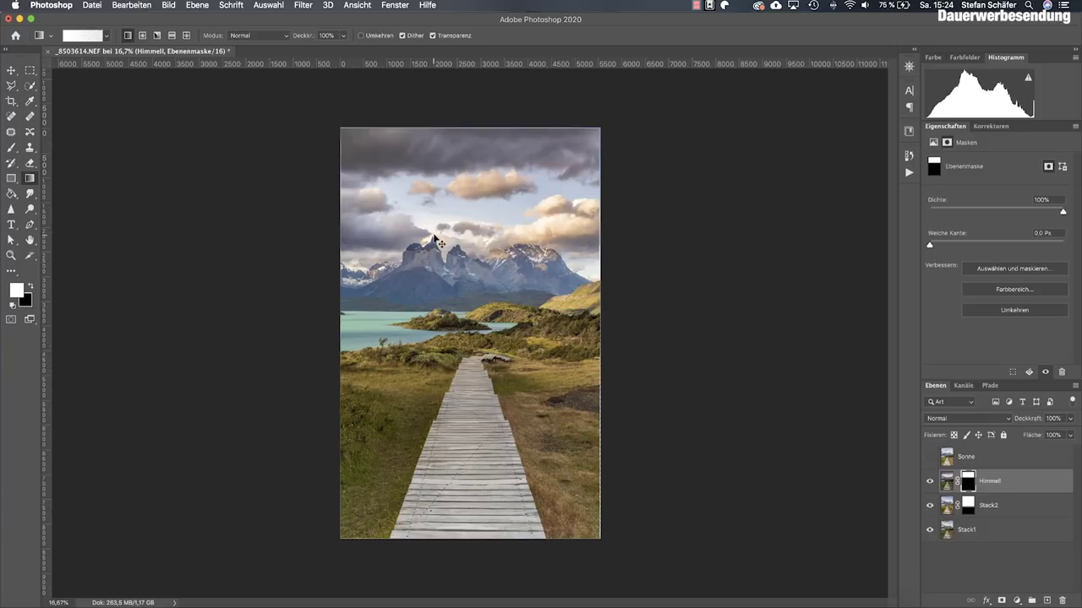
{"action": "key", "text": "super+z"}
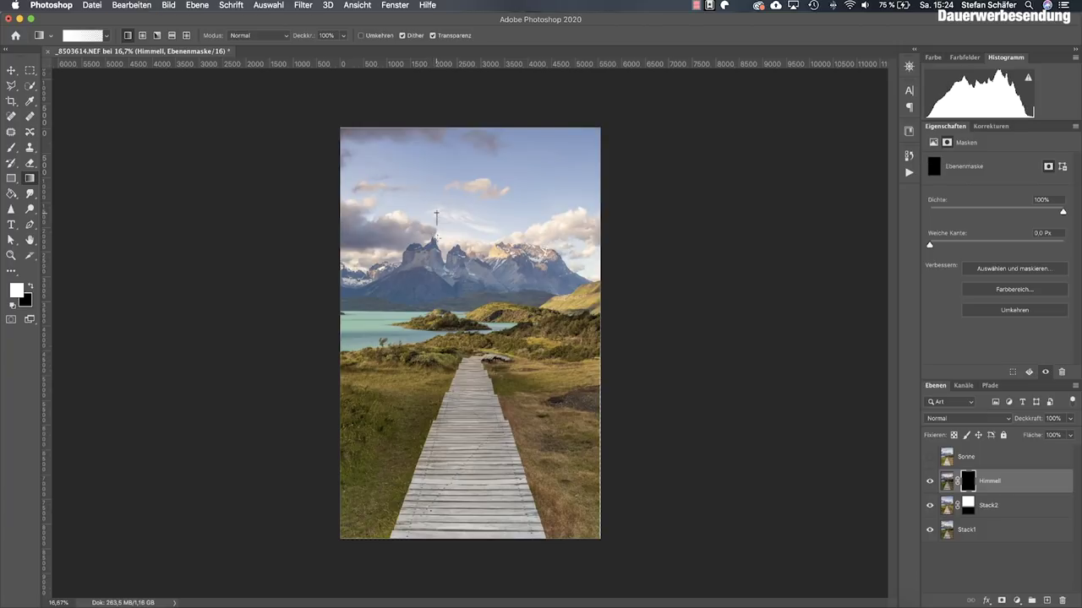
{"action": "left_click_drag", "start_coordinate": [436, 218], "coordinate": [436, 279]}
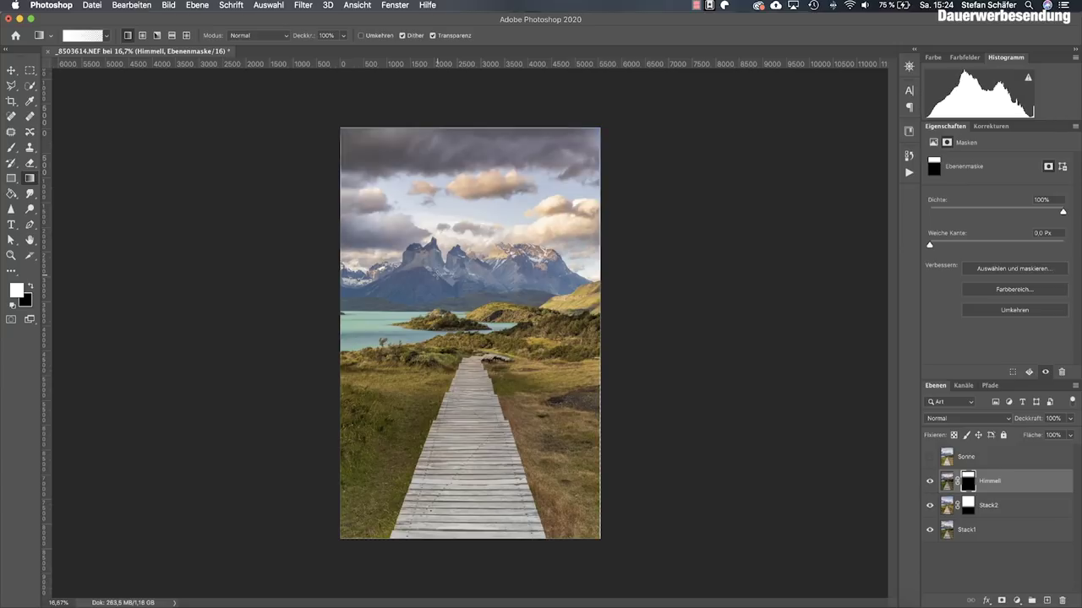
{"action": "key", "text": "super+z"}
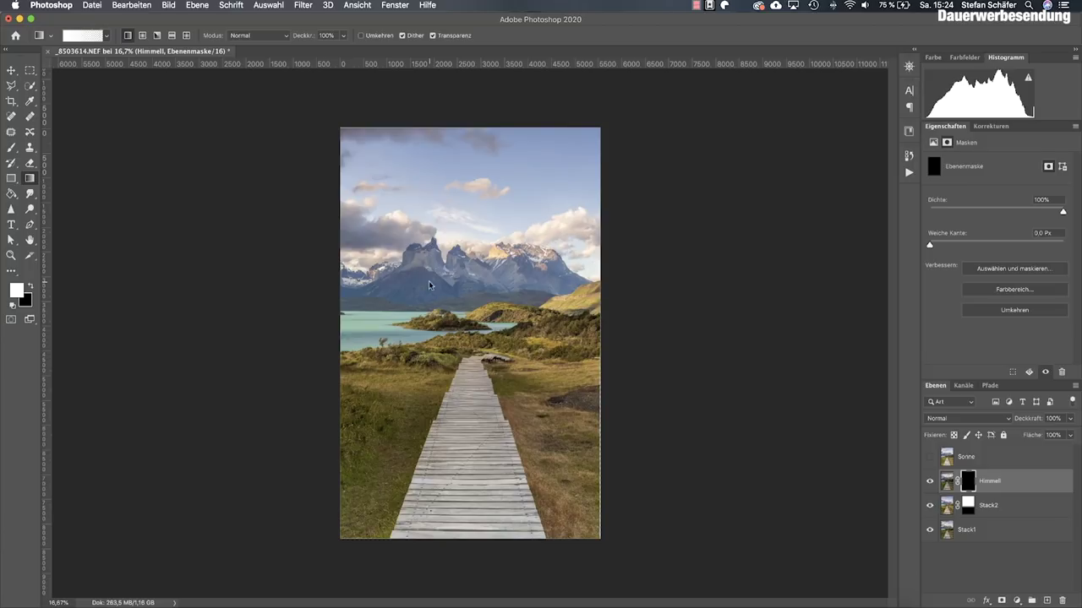
{"action": "left_click_drag", "start_coordinate": [429, 285], "coordinate": [522, 237]}
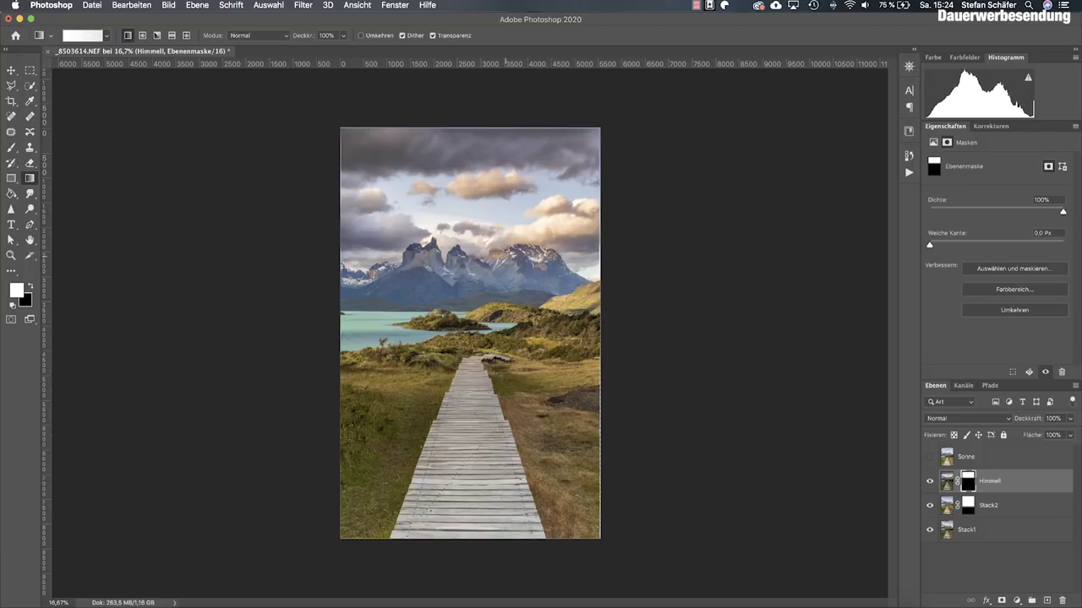
{"action": "left_click", "coordinate": [931, 458]}
{"action": "left_click", "coordinate": [930, 457]}
{"action": "left_click", "coordinate": [930, 457]}
{"action": "left_click", "coordinate": [11, 256]}
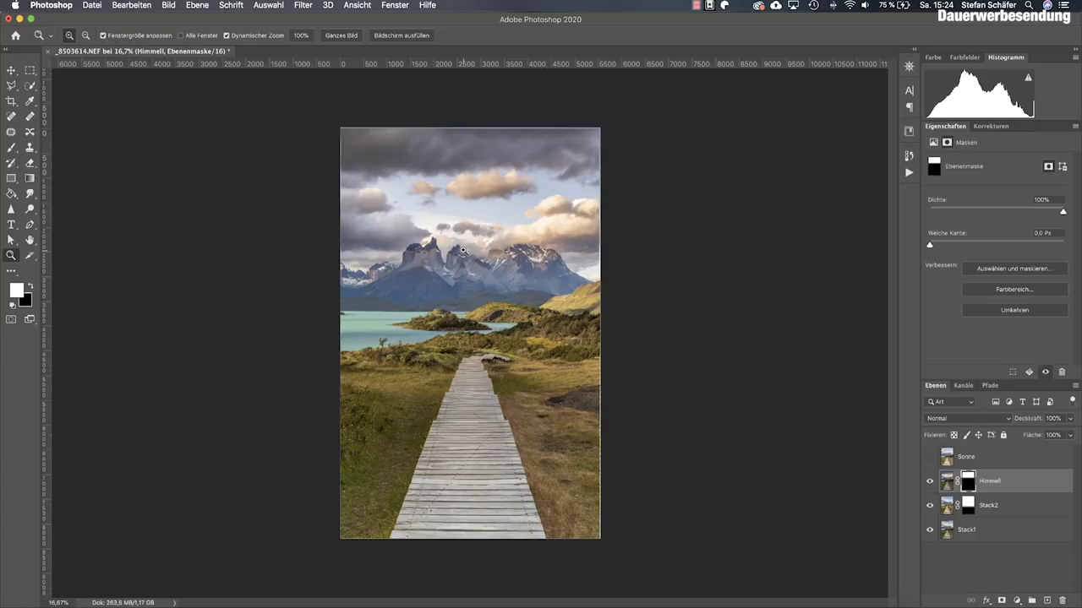
{"action": "left_click", "coordinate": [473, 256]}
{"action": "left_click", "coordinate": [506, 268]}
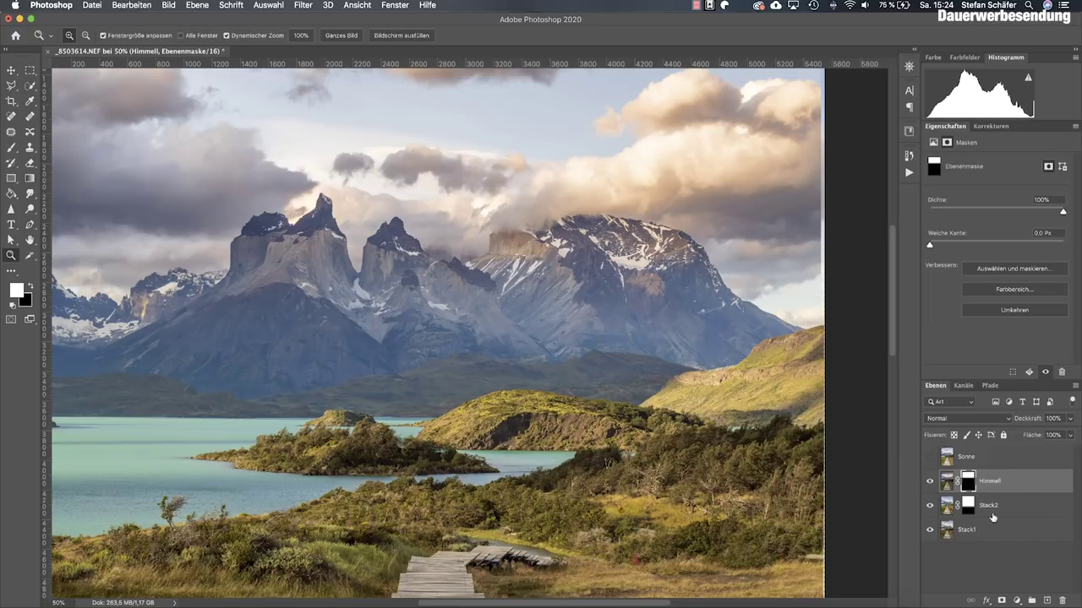
{"action": "left_click", "coordinate": [930, 481]}
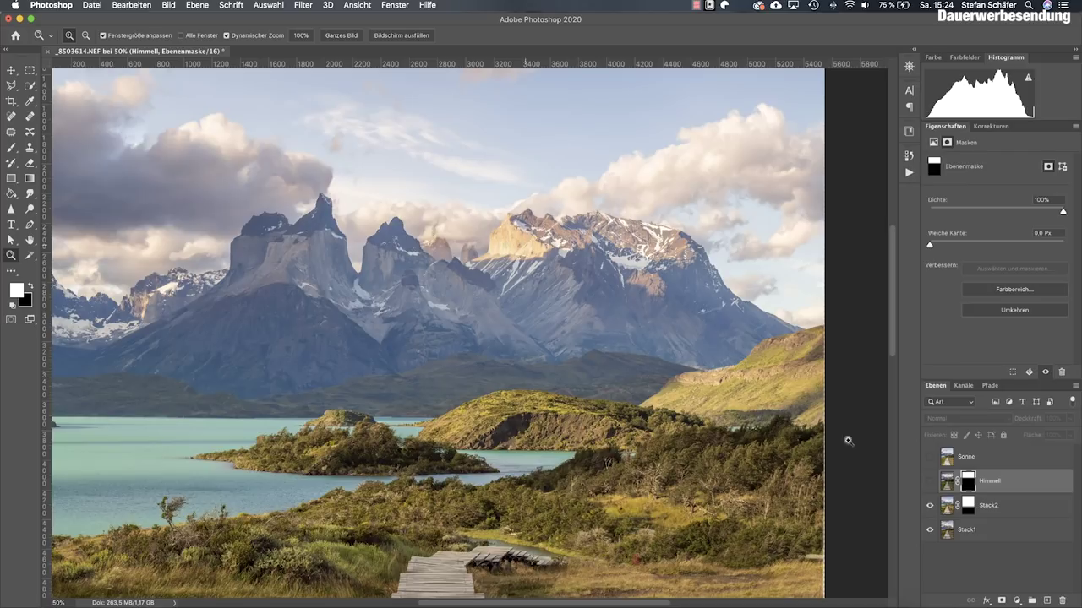
{"action": "left_click", "coordinate": [930, 482]}
{"action": "left_click", "coordinate": [928, 483]}
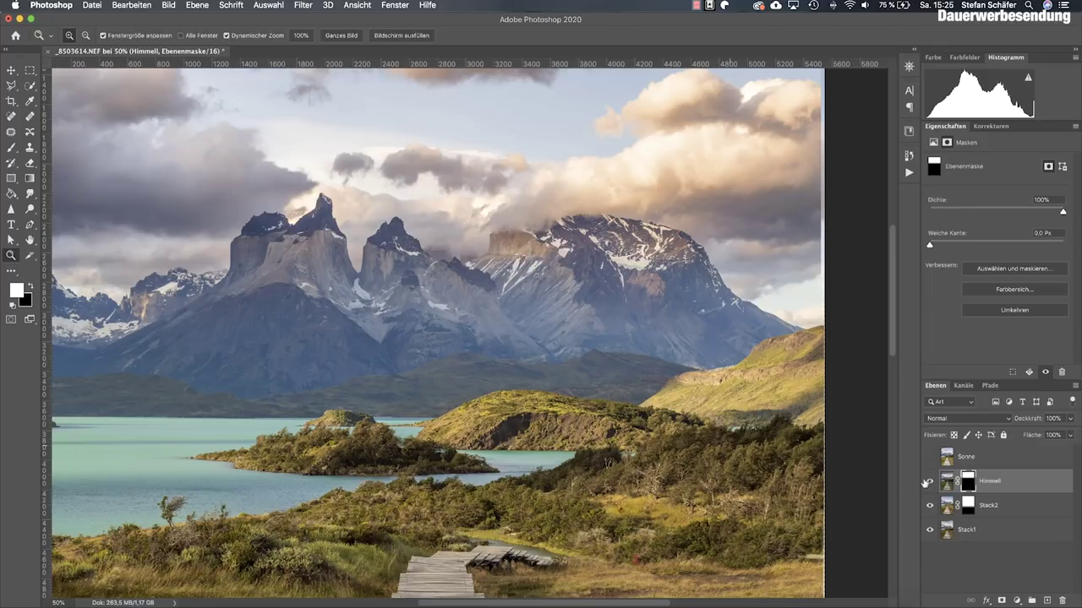
Step: Rename the sky layer to Himmel
{"action": "double_click", "coordinate": [1027, 483]}
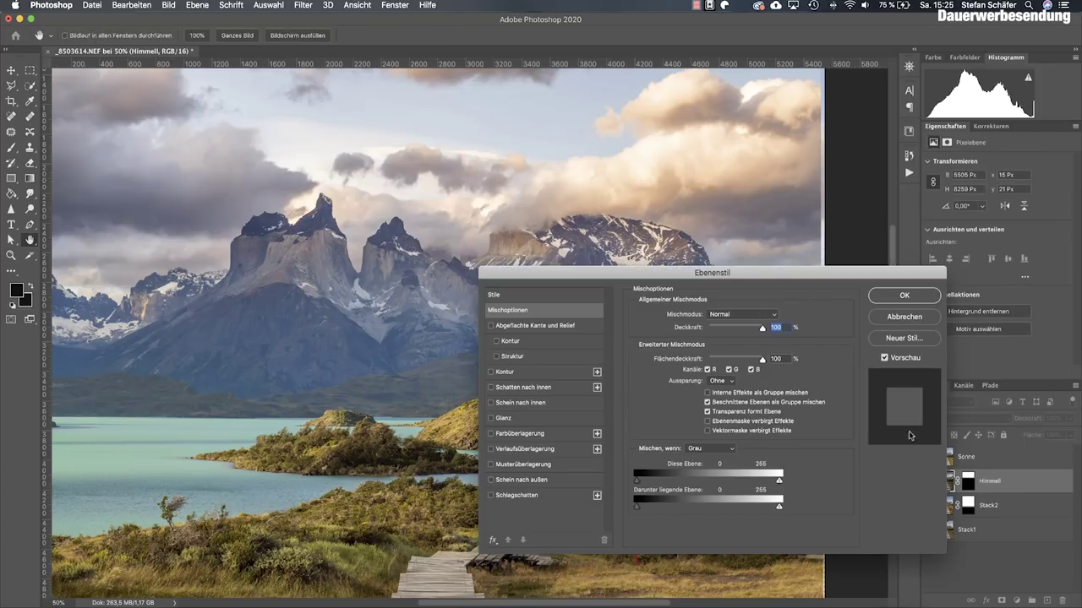
{"action": "left_click", "coordinate": [888, 319]}
{"action": "double_click", "coordinate": [1002, 480]}
{"action": "key", "text": "BackSpace"}
{"action": "key", "text": "Return"}
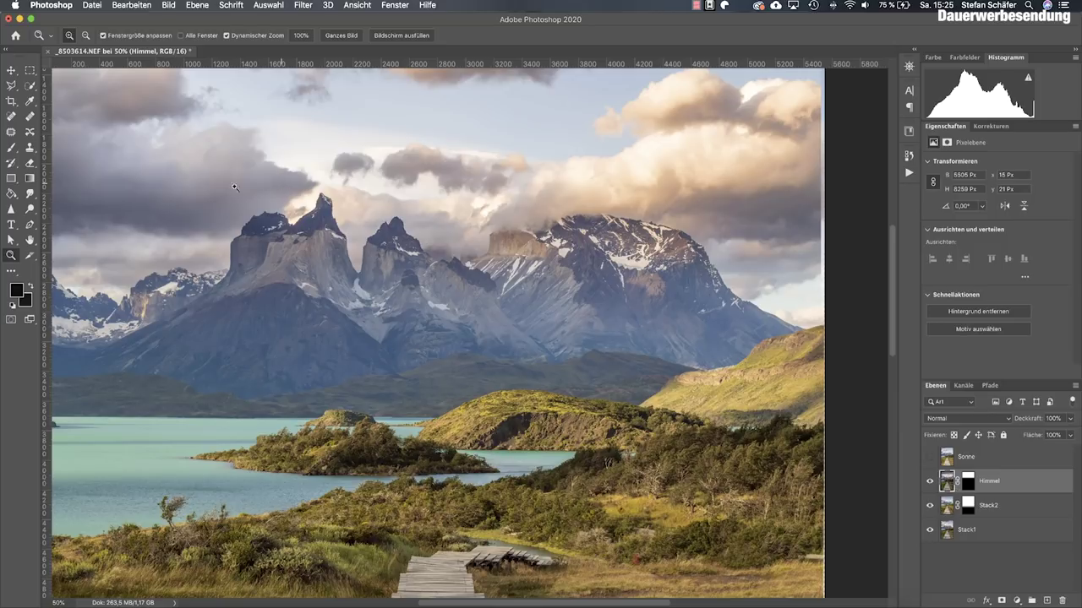
Step: Set a Brush on the Himmel mask to 46% opacity and 30% flow
{"action": "left_click", "coordinate": [12, 148]}
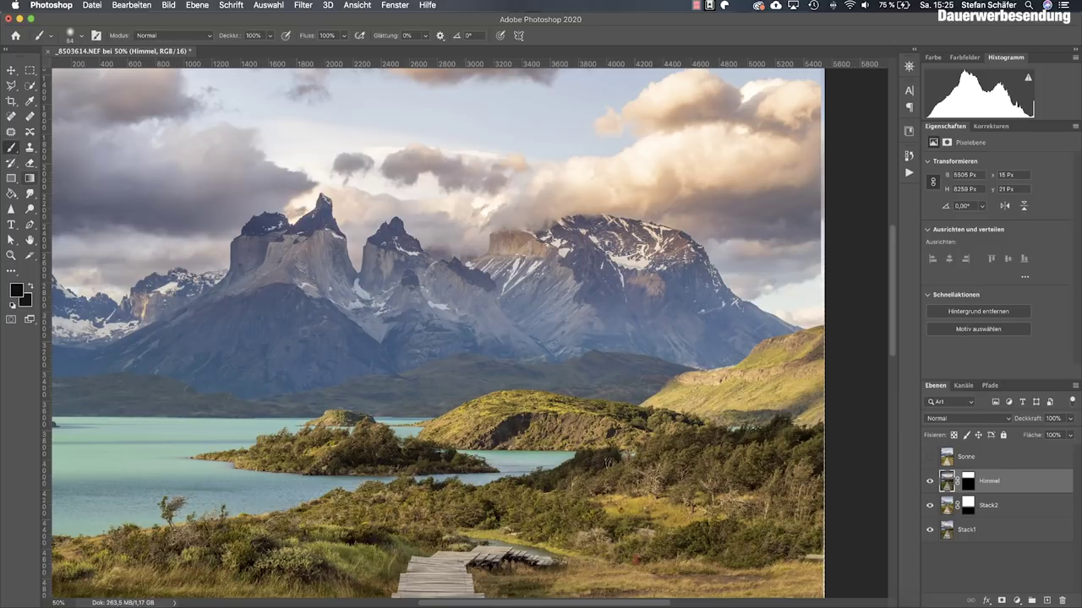
{"action": "left_click", "coordinate": [967, 481]}
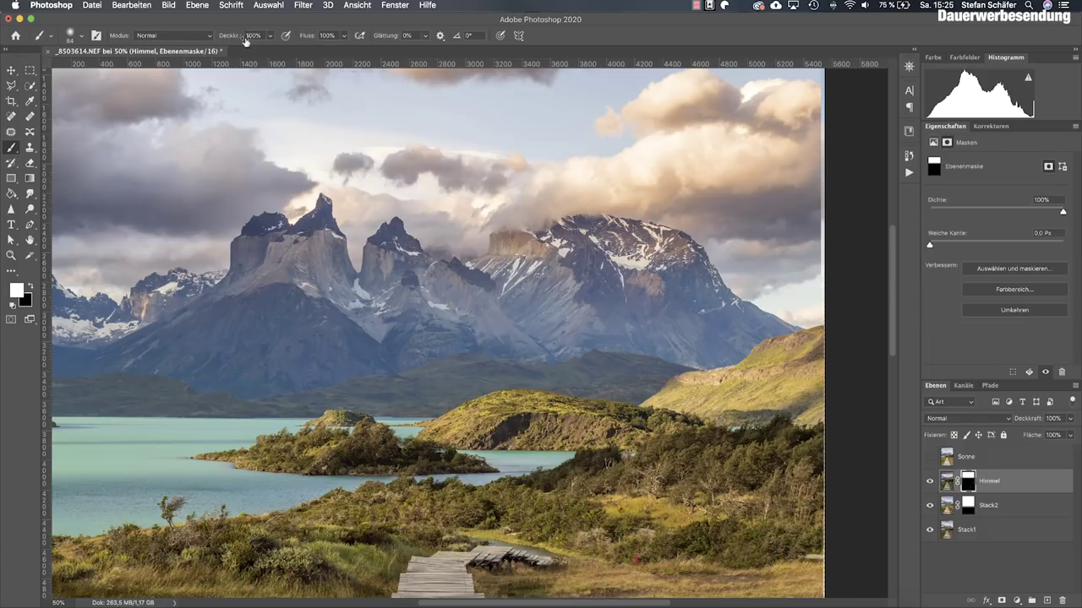
{"action": "key", "text": "6"}
{"action": "key", "text": "6"}
{"action": "key", "text": "4"}
{"action": "key", "text": "6"}
{"action": "key", "text": "shift+4"}
{"action": "key", "text": "shift+7"}
{"action": "key", "text": "shift+3"}
{"action": "key", "text": "shift+0"}
Step: Set the brush size to 124 px and make black the foreground colour
{"action": "scroll", "coordinate": [555, 258], "scroll_direction": "down", "scroll_amount": 1}
{"action": "right_click", "coordinate": [555, 258]}
{"action": "left_click_drag", "start_coordinate": [645, 287], "coordinate": [649, 288]}
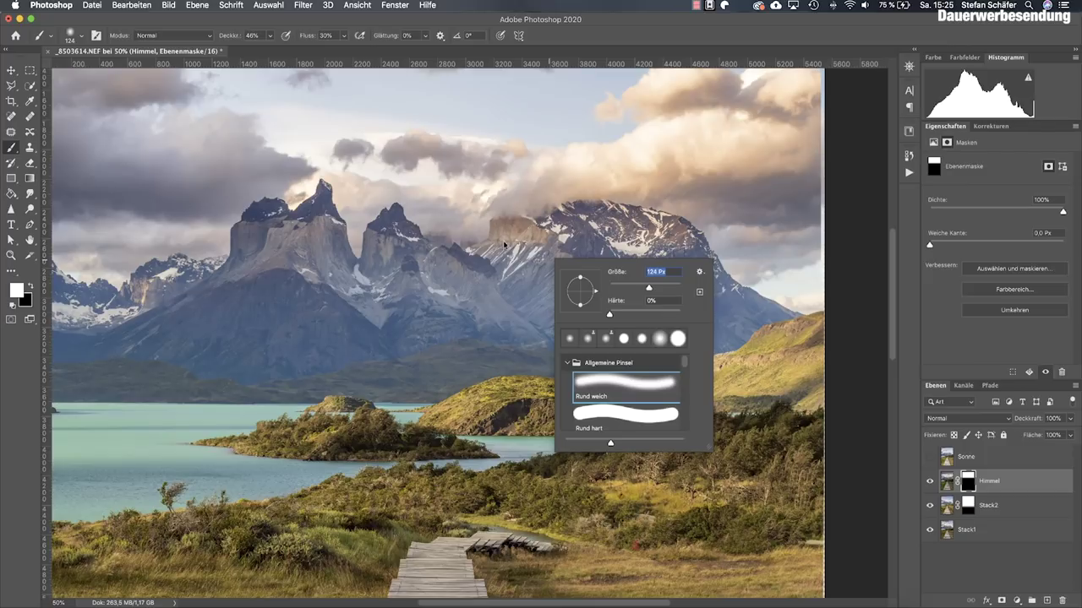
{"action": "key", "text": "Return"}
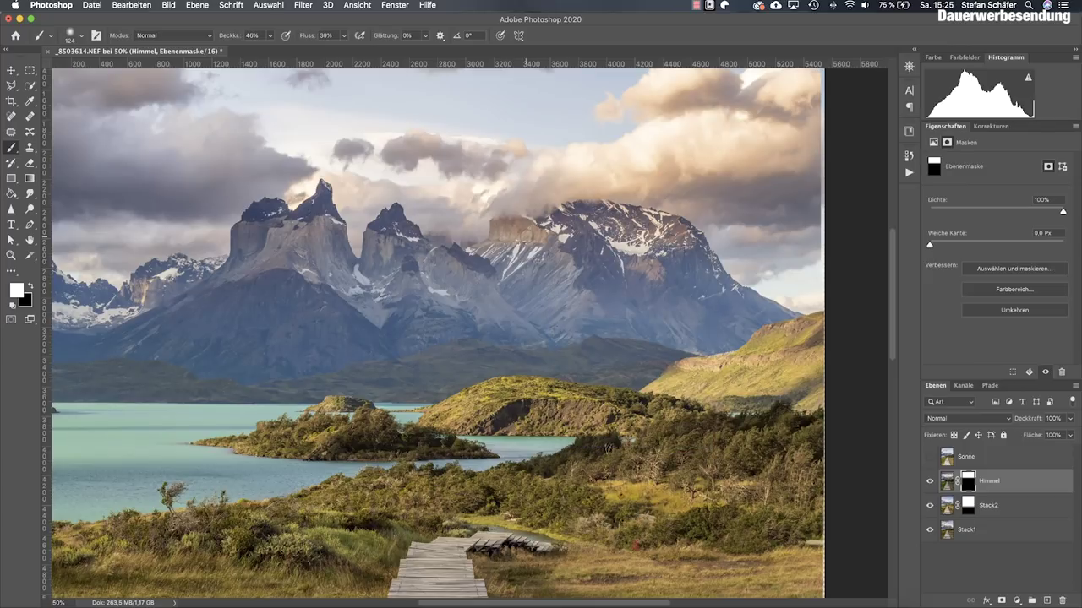
{"action": "key", "text": "x"}
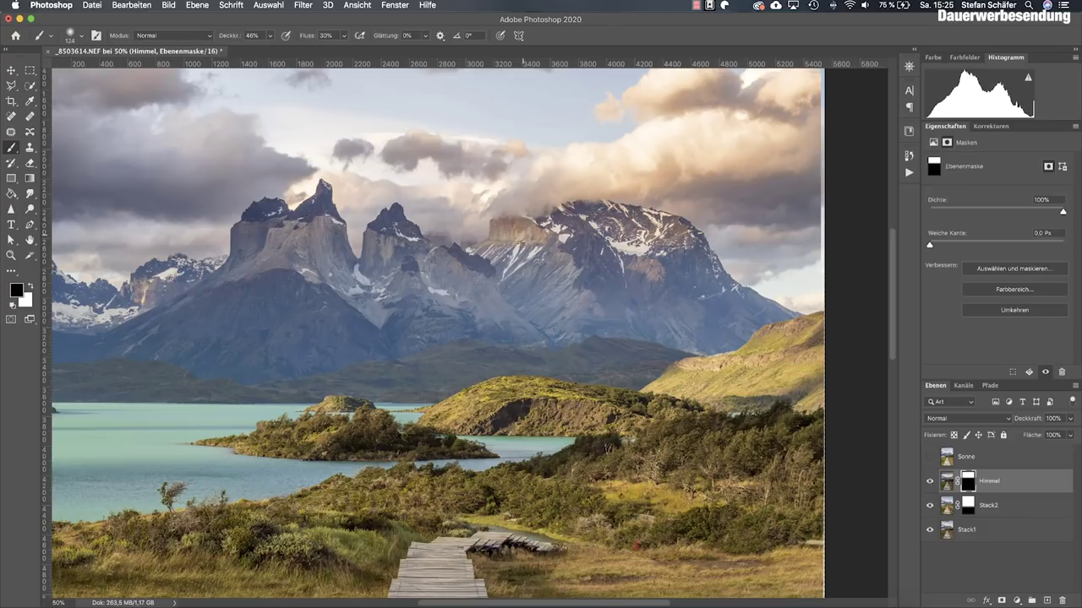
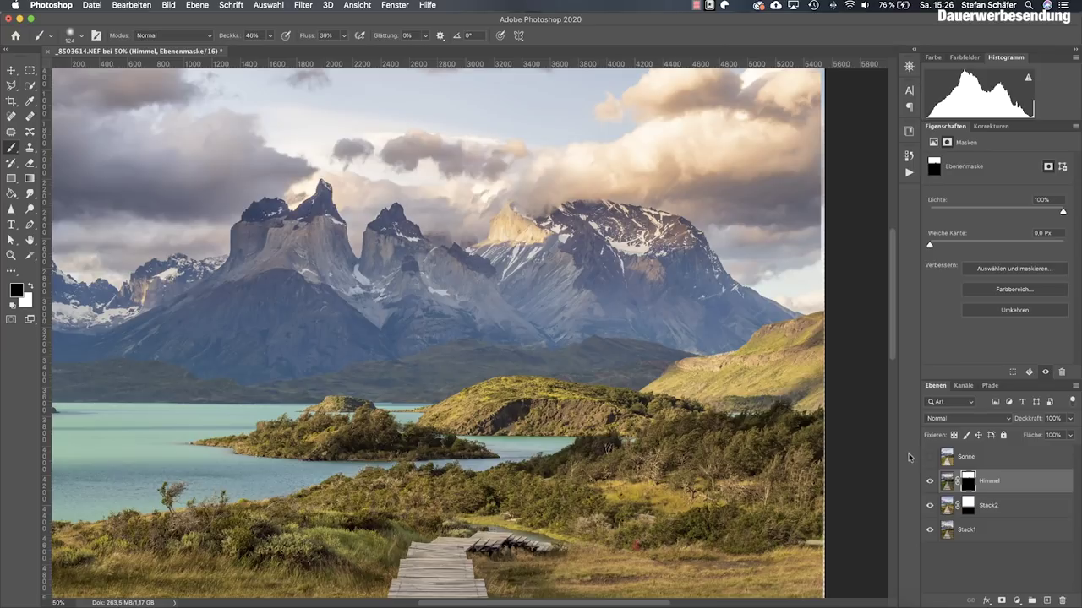
Step: Make the Sonne layer visible and select it for editing
{"action": "left_click", "coordinate": [929, 457]}
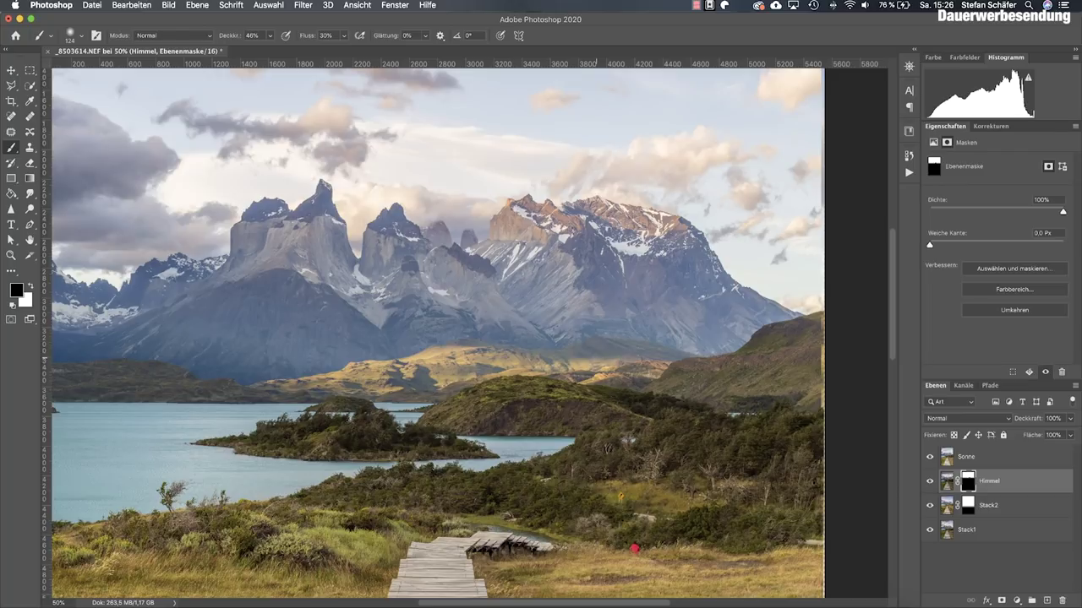
{"action": "left_click", "coordinate": [984, 460]}
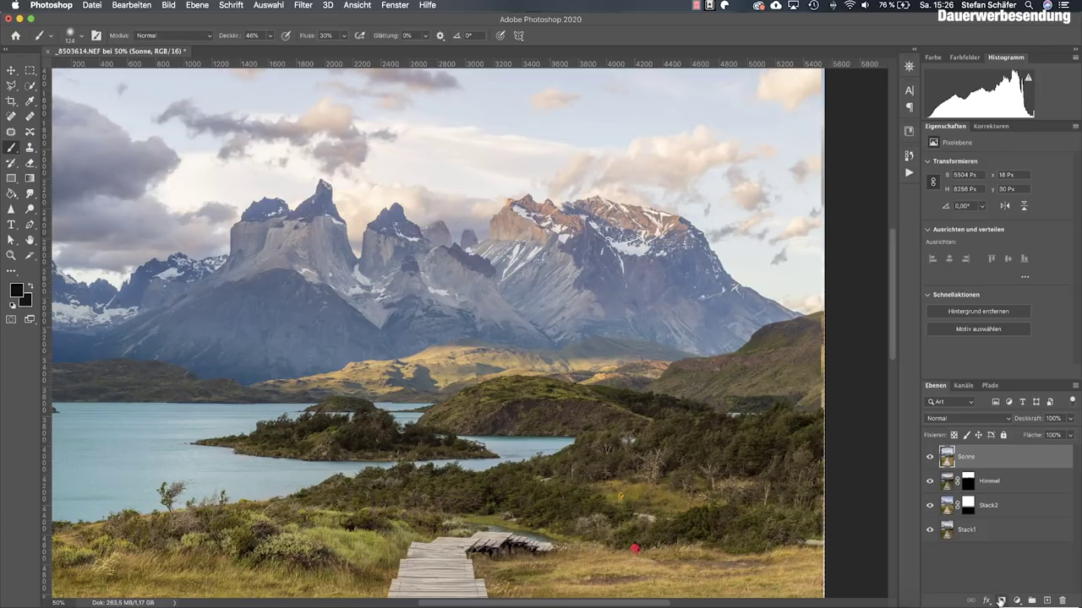
Step: Give Sonne a black mask and paint white at 78% opacity, 332 px, over the hills
{"action": "left_click", "coordinate": [1000, 600], "text": "alt"}
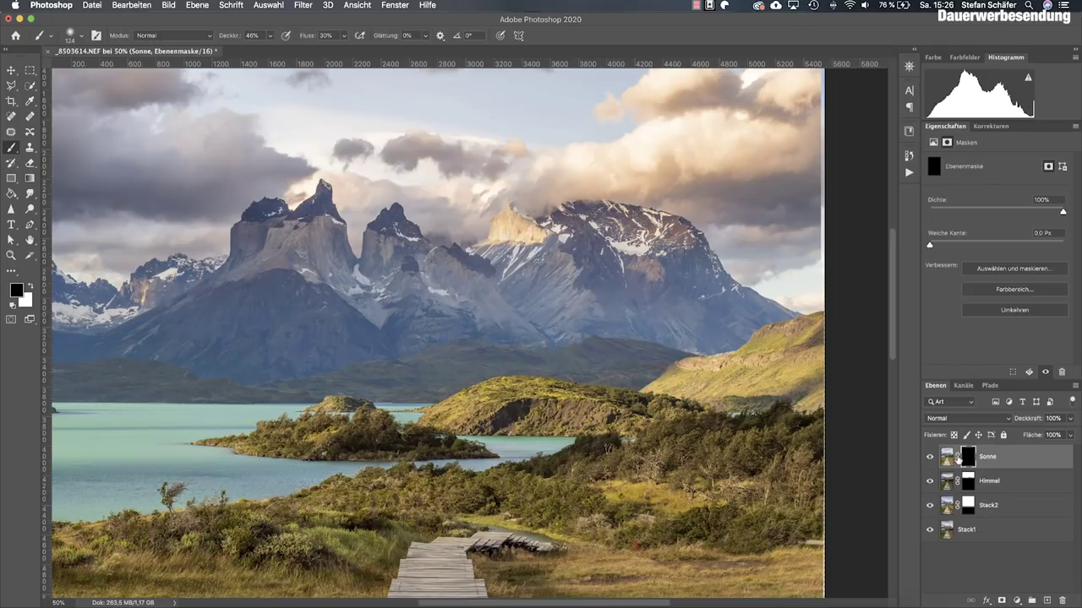
{"action": "left_click", "coordinate": [32, 285]}
{"action": "left_click_drag", "start_coordinate": [230, 35], "coordinate": [311, 39]}
{"action": "right_click", "coordinate": [427, 385]}
{"action": "left_click_drag", "start_coordinate": [537, 412], "coordinate": [548, 412]}
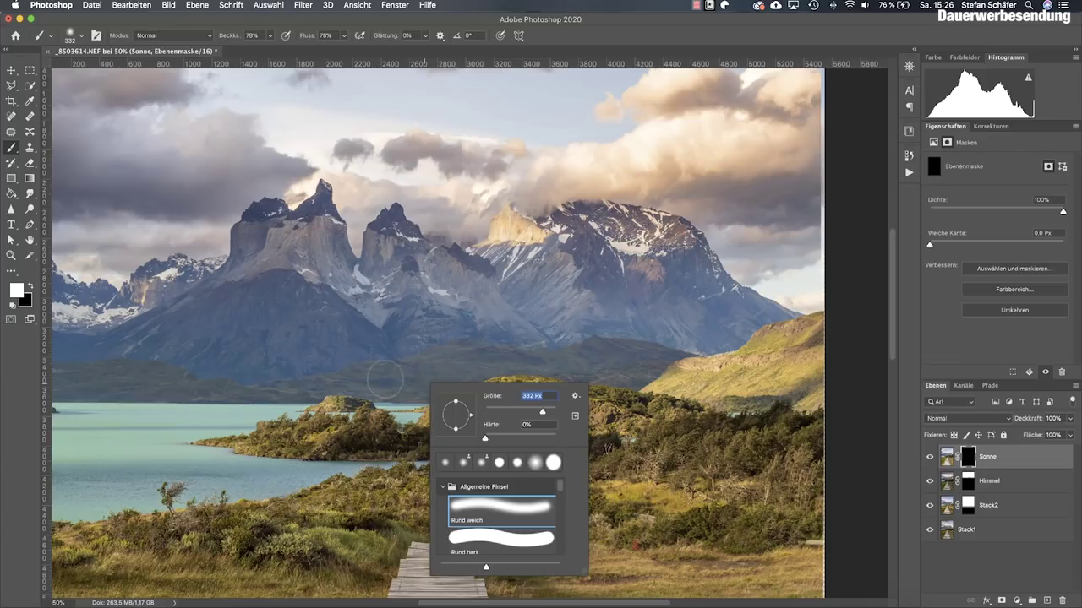
{"action": "key", "text": "Return"}
{"action": "mouse_move", "coordinate": [397, 372]}
{"action": "left_mouse_down"}
{"action": "mouse_move", "coordinate": [456, 359]}
{"action": "mouse_move", "coordinate": [644, 359]}
{"action": "left_mouse_up"}
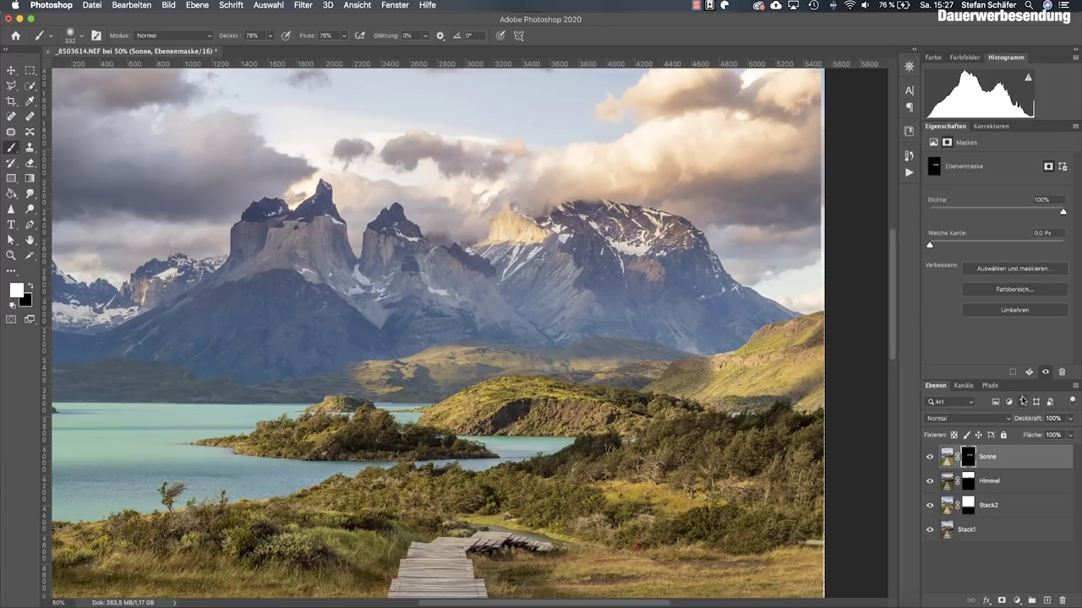
{"action": "left_click", "coordinate": [943, 419]}
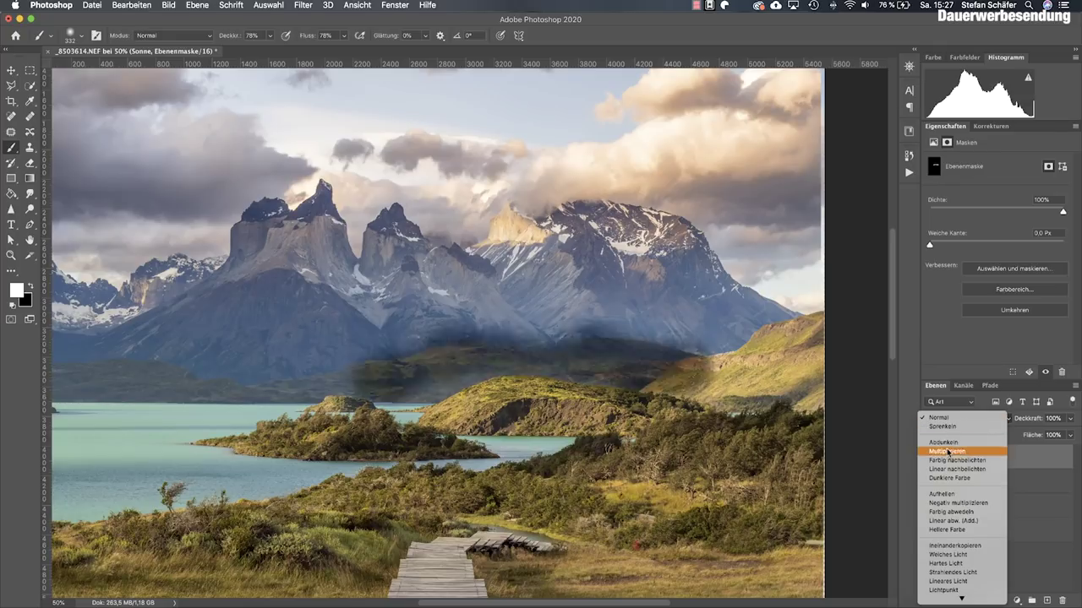
Step: Set Sonne to Aufhellen blending and extend sunlight leftward across the hills above the lake
{"action": "left_click", "coordinate": [952, 494]}
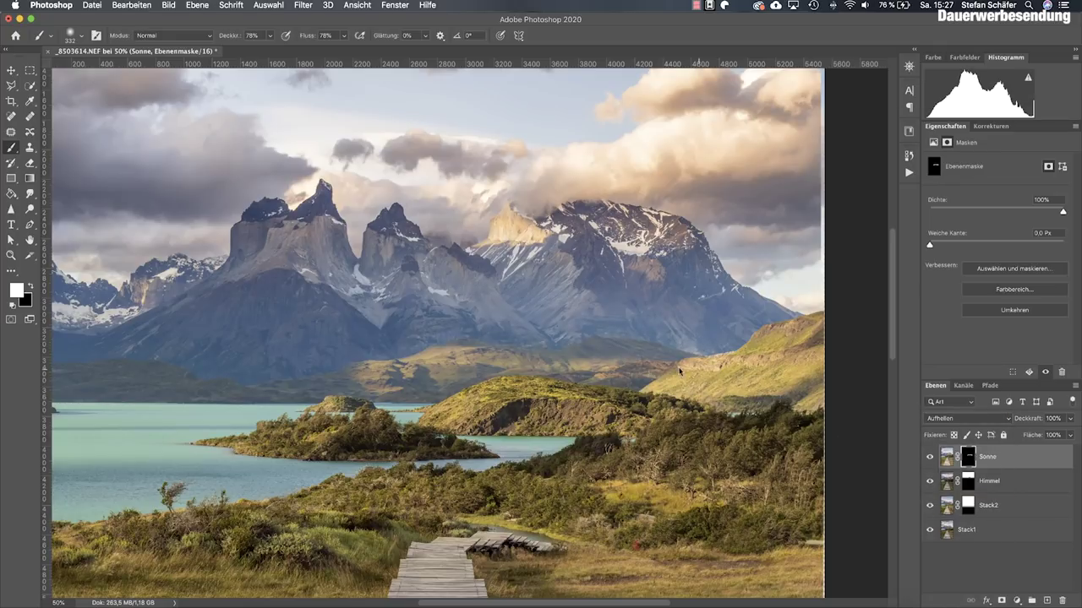
{"action": "left_click_drag", "start_coordinate": [600, 384], "coordinate": [431, 376]}
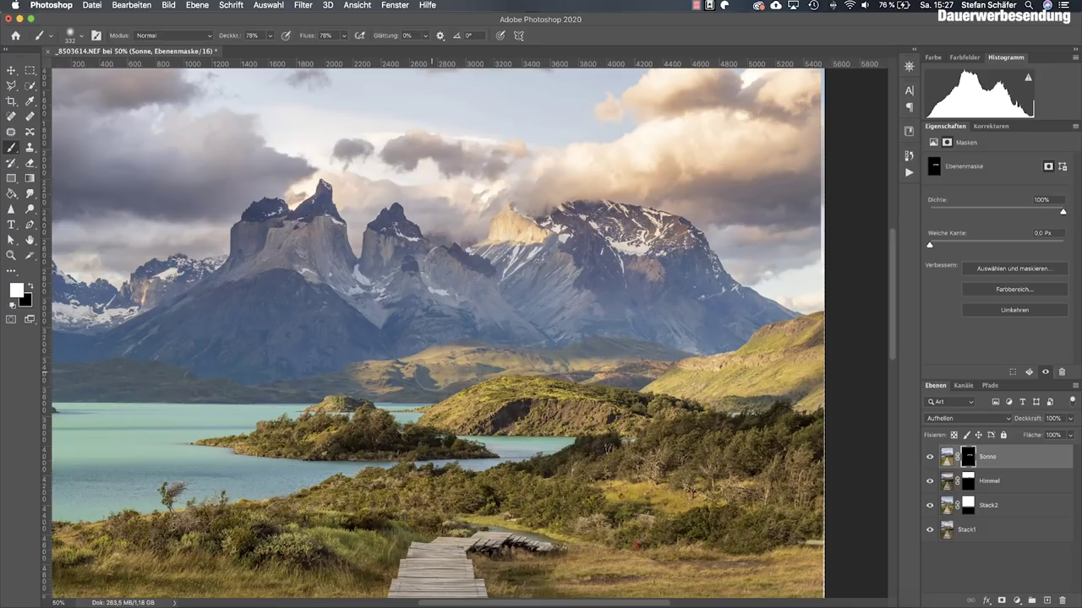
{"action": "mouse_move", "coordinate": [414, 380]}
{"action": "left_mouse_down"}
{"action": "mouse_move", "coordinate": [213, 386]}
{"action": "mouse_move", "coordinate": [359, 355]}
{"action": "mouse_move", "coordinate": [422, 359]}
{"action": "left_mouse_up"}
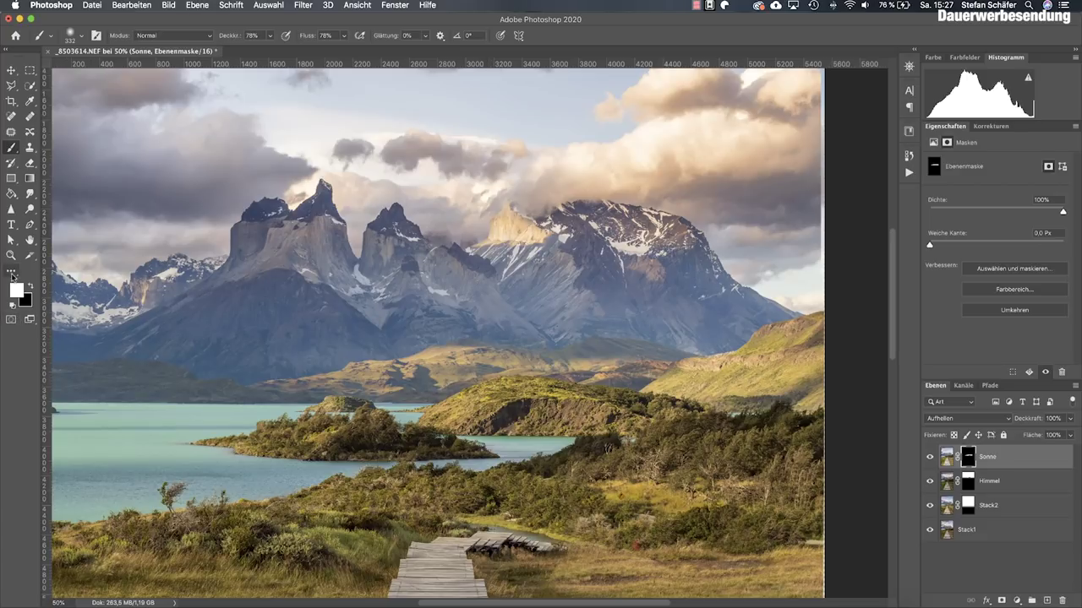
{"action": "left_click", "coordinate": [11, 254]}
Step: Zoom to 100% on the meadow and add empty layer Ebene 1 above Sonne
{"action": "left_click", "coordinate": [347, 296], "text": "alt"}
{"action": "left_click", "coordinate": [346, 295], "text": "alt"}
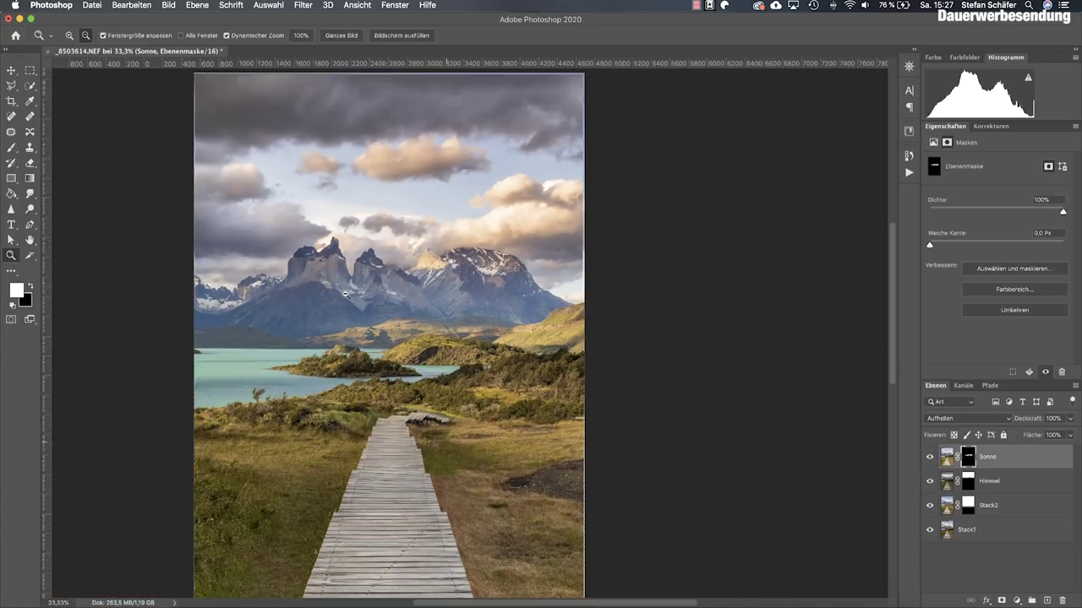
{"action": "left_click", "coordinate": [378, 330], "text": "alt"}
{"action": "left_click", "coordinate": [519, 389]}
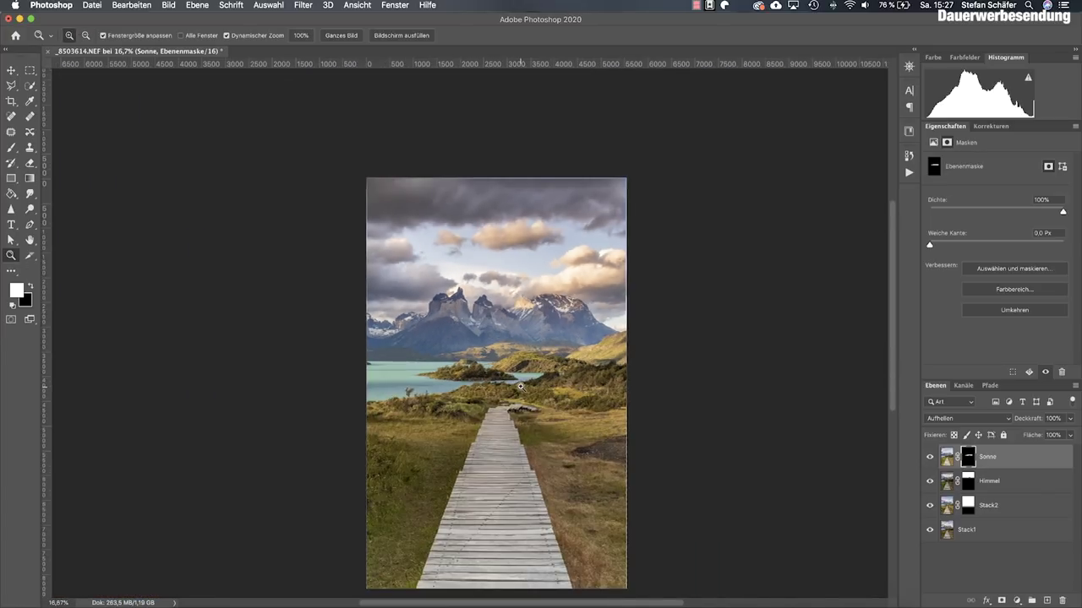
{"action": "left_click", "coordinate": [683, 412]}
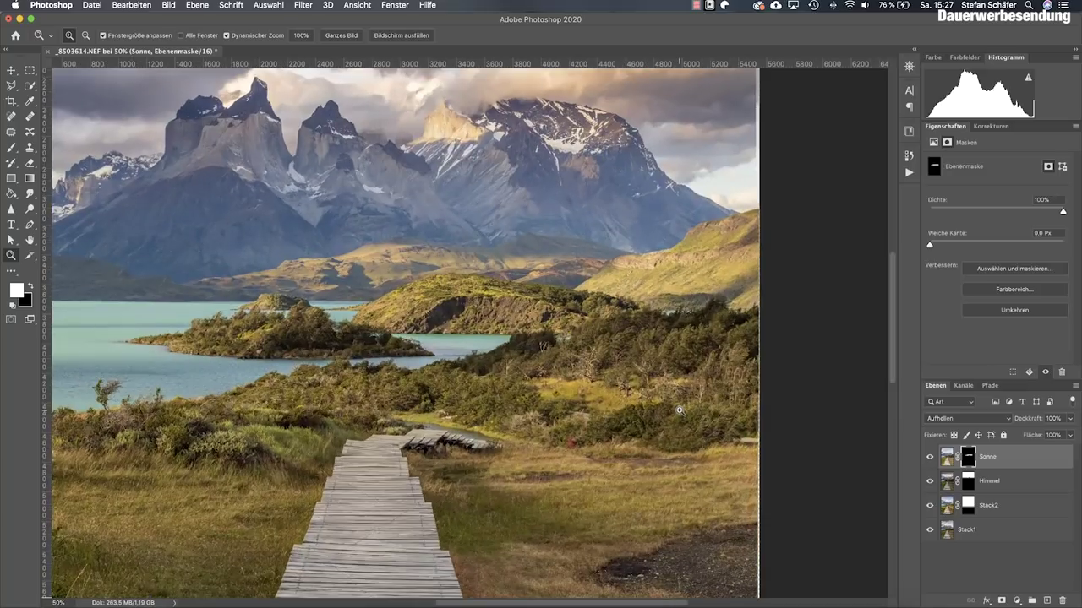
{"action": "left_click", "coordinate": [509, 494]}
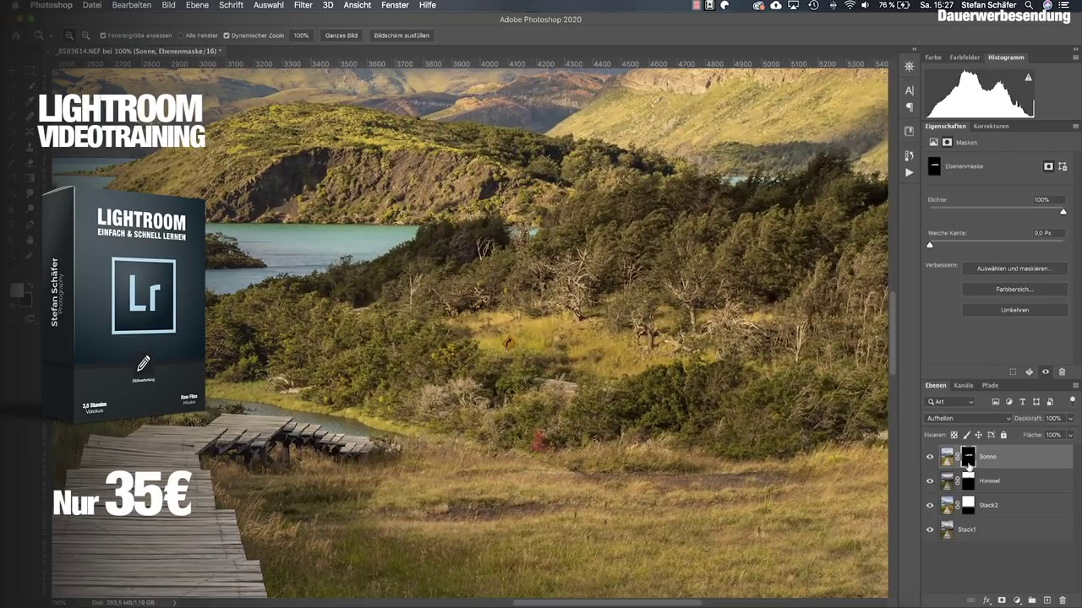
{"action": "left_click", "coordinate": [1048, 601]}
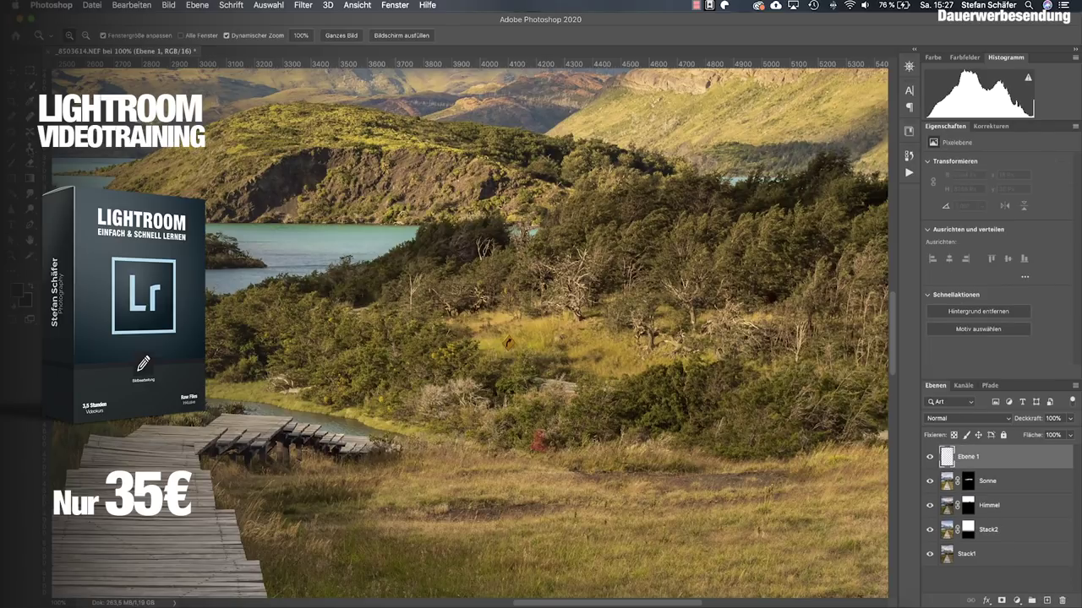
Step: Clone-stamp grass onto Ebene 1 over meadow spots, sampling Current & Below
{"action": "key", "text": "s"}
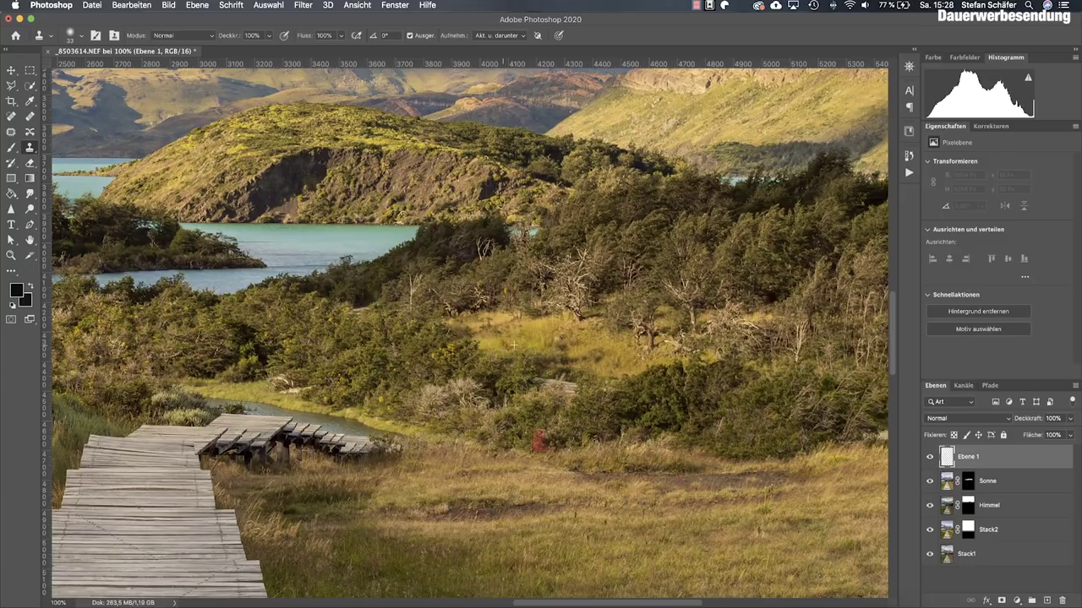
{"action": "left_click", "coordinate": [520, 344]}
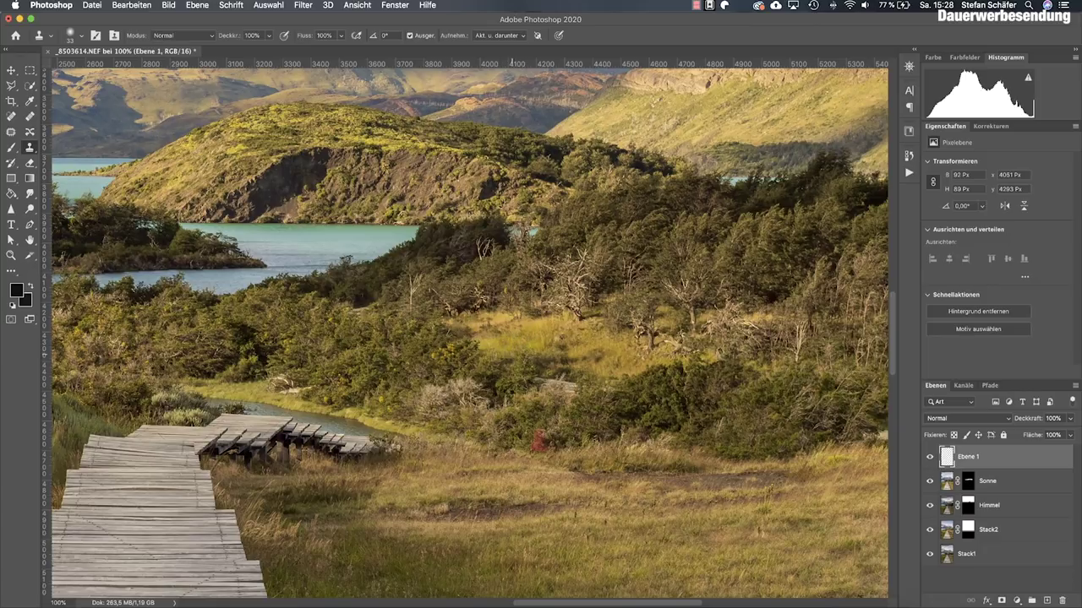
{"action": "left_click", "coordinate": [516, 334]}
{"action": "left_click", "coordinate": [527, 438]}
{"action": "scroll", "coordinate": [470, 328], "scroll_direction": "left", "scroll_amount": 5}
{"action": "scroll", "coordinate": [469, 329], "scroll_direction": "left", "scroll_amount": 5}
{"action": "scroll", "coordinate": [470, 329], "scroll_direction": "left", "scroll_amount": 5}
{"action": "scroll", "coordinate": [470, 329], "scroll_direction": "left", "scroll_amount": 5}
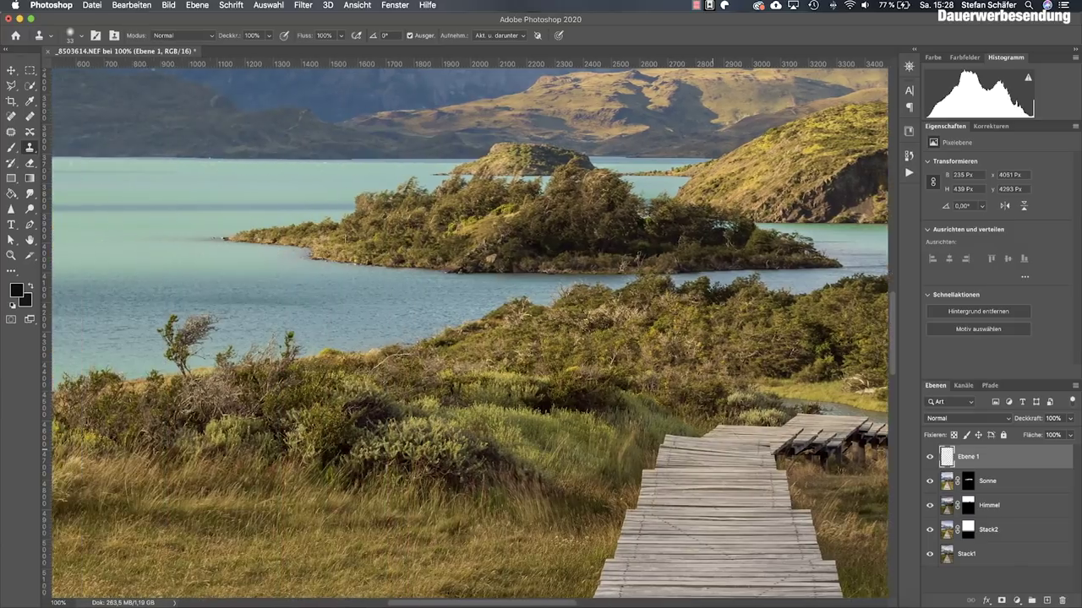
{"action": "scroll", "coordinate": [470, 329], "scroll_direction": "left", "scroll_amount": 3}
{"action": "scroll", "coordinate": [470, 329], "scroll_direction": "left", "scroll_amount": 3}
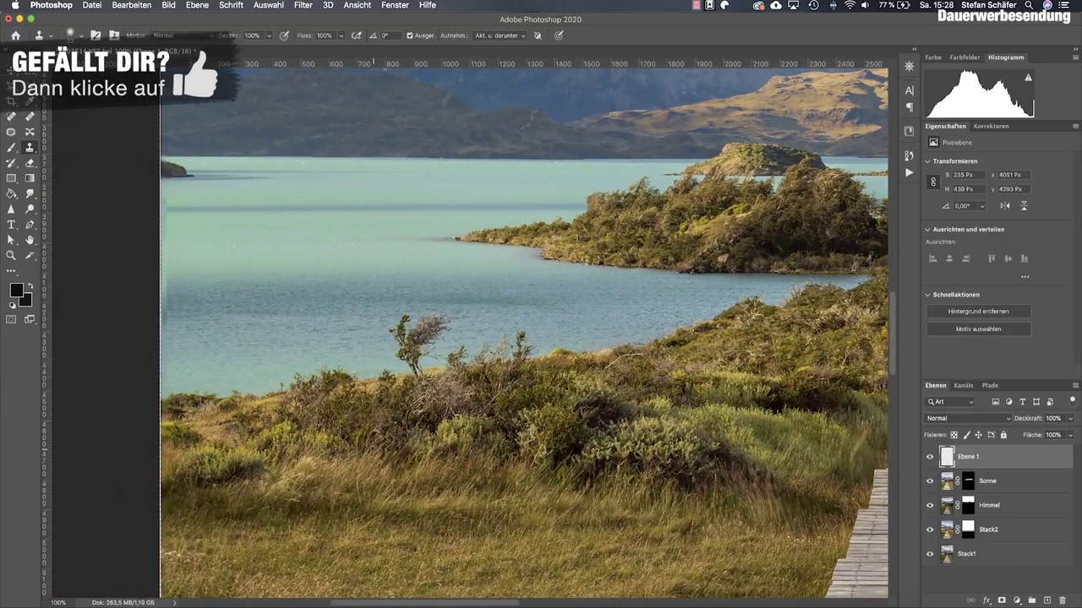
{"action": "scroll", "coordinate": [470, 329], "scroll_direction": "right", "scroll_amount": 5}
{"action": "scroll", "coordinate": [470, 328], "scroll_direction": "right", "scroll_amount": 3}
{"action": "scroll", "coordinate": [470, 329], "scroll_direction": "right", "scroll_amount": 6}
{"action": "scroll", "coordinate": [470, 329], "scroll_direction": "right", "scroll_amount": 6}
{"action": "scroll", "coordinate": [469, 329], "scroll_direction": "right", "scroll_amount": 2}
{"action": "scroll", "coordinate": [470, 329], "scroll_direction": "right", "scroll_amount": 5}
{"action": "scroll", "coordinate": [470, 329], "scroll_direction": "down", "scroll_amount": 5}
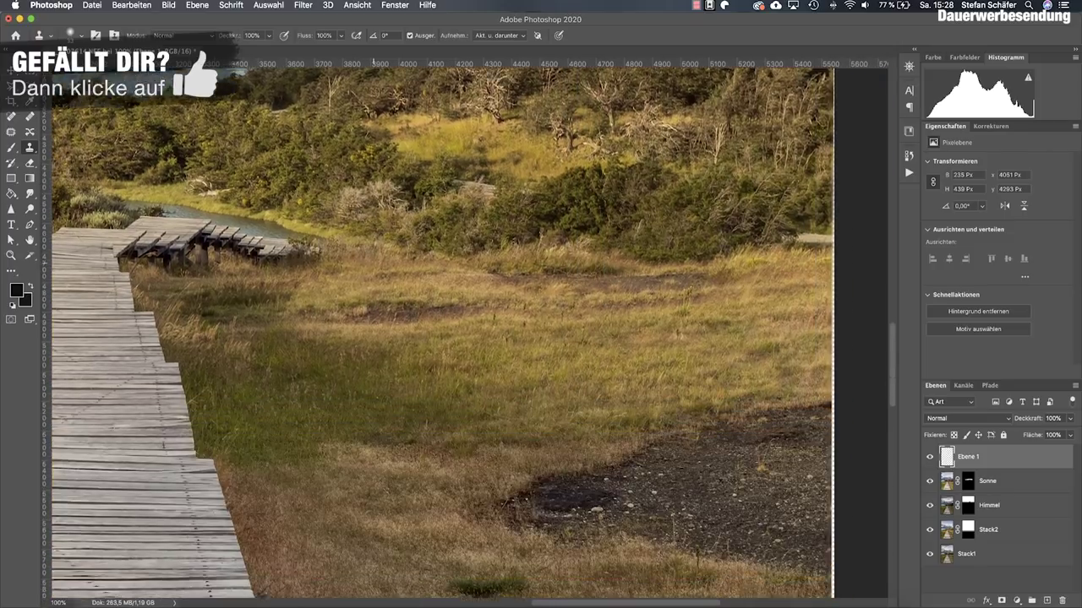
{"action": "scroll", "coordinate": [470, 328], "scroll_direction": "down", "scroll_amount": 5}
{"action": "scroll", "coordinate": [470, 329], "scroll_direction": "down", "scroll_amount": 1}
{"action": "scroll", "coordinate": [470, 329], "scroll_direction": "down", "scroll_amount": 1}
{"action": "scroll", "coordinate": [470, 329], "scroll_direction": "down", "scroll_amount": 4}
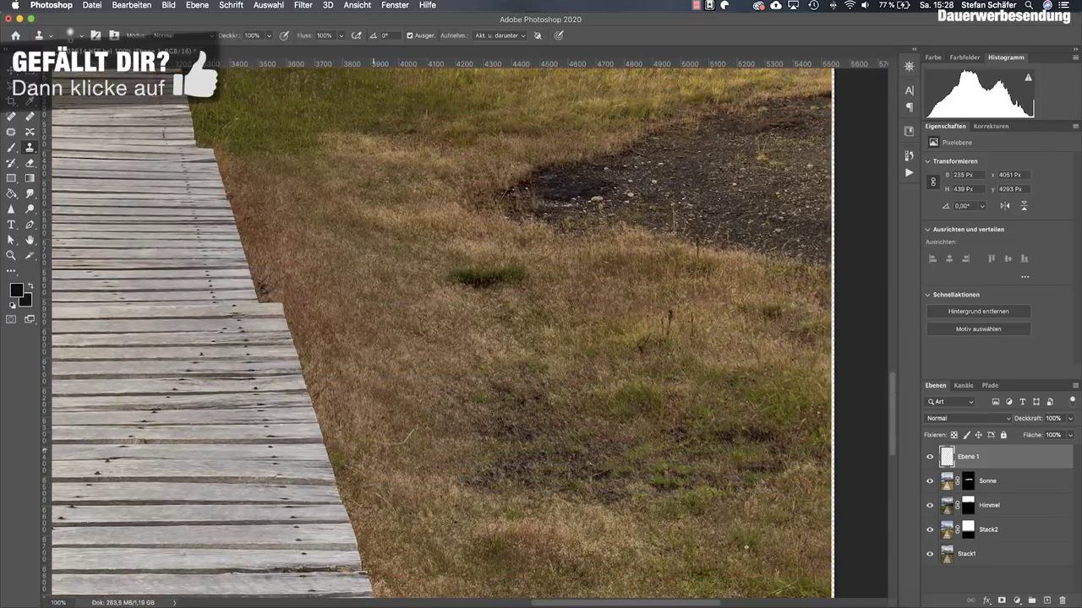
{"action": "scroll", "coordinate": [470, 328], "scroll_direction": "down", "scroll_amount": 3}
{"action": "scroll", "coordinate": [470, 329], "scroll_direction": "down", "scroll_amount": 2}
{"action": "scroll", "coordinate": [470, 329], "scroll_direction": "down", "scroll_amount": 2}
{"action": "scroll", "coordinate": [470, 329], "scroll_direction": "down", "scroll_amount": 2}
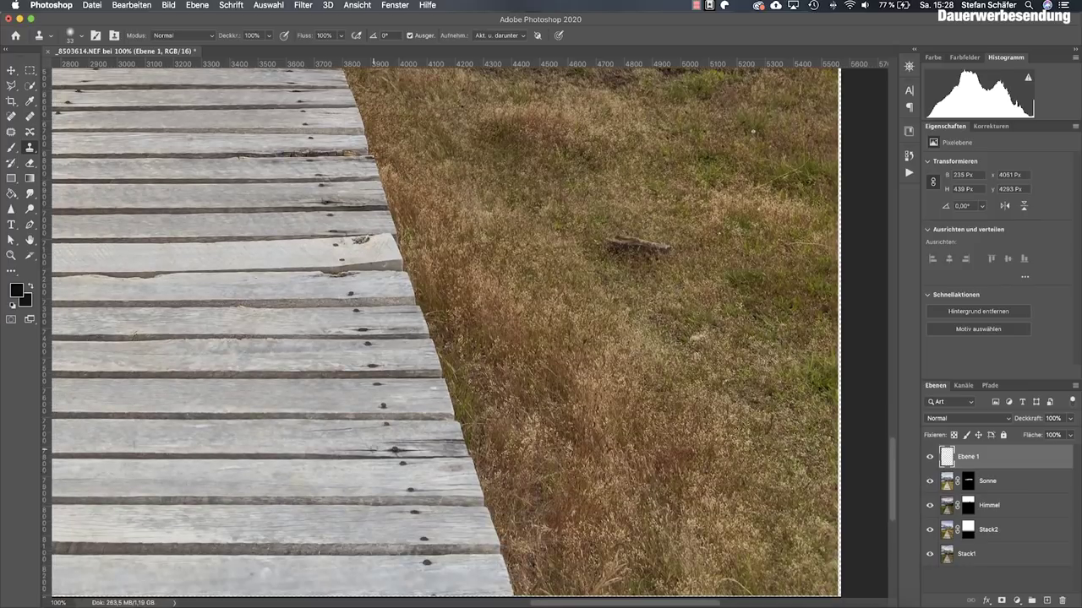
{"action": "scroll", "coordinate": [470, 329], "scroll_direction": "left", "scroll_amount": 3}
{"action": "scroll", "coordinate": [470, 328], "scroll_direction": "left", "scroll_amount": 2}
{"action": "scroll", "coordinate": [470, 328], "scroll_direction": "left", "scroll_amount": 3}
{"action": "scroll", "coordinate": [470, 328], "scroll_direction": "left", "scroll_amount": 1}
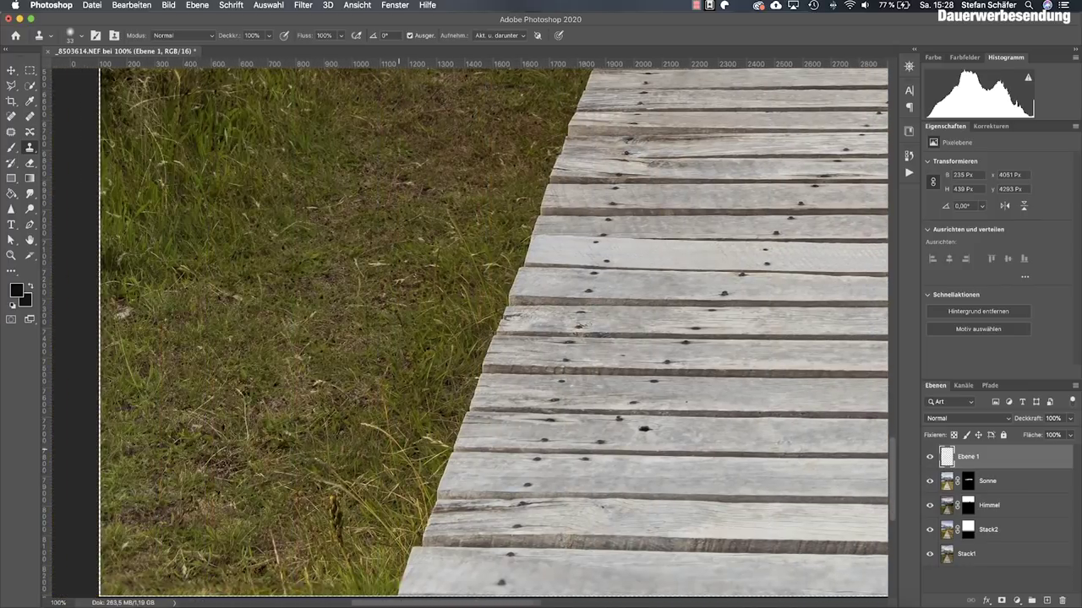
{"action": "scroll", "coordinate": [470, 329], "scroll_direction": "left", "scroll_amount": 2}
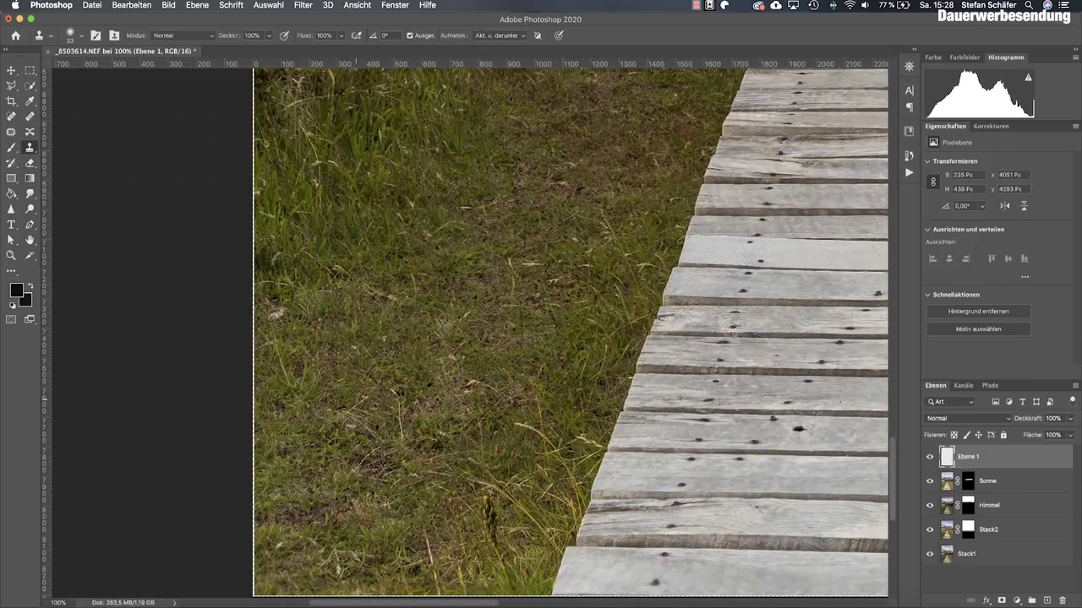
{"action": "scroll", "coordinate": [470, 328], "scroll_direction": "right", "scroll_amount": 1}
{"action": "scroll", "coordinate": [470, 328], "scroll_direction": "right", "scroll_amount": 2}
{"action": "scroll", "coordinate": [470, 328], "scroll_direction": "up", "scroll_amount": 2}
{"action": "scroll", "coordinate": [469, 328], "scroll_direction": "up", "scroll_amount": 2}
{"action": "scroll", "coordinate": [470, 329], "scroll_direction": "up", "scroll_amount": 2}
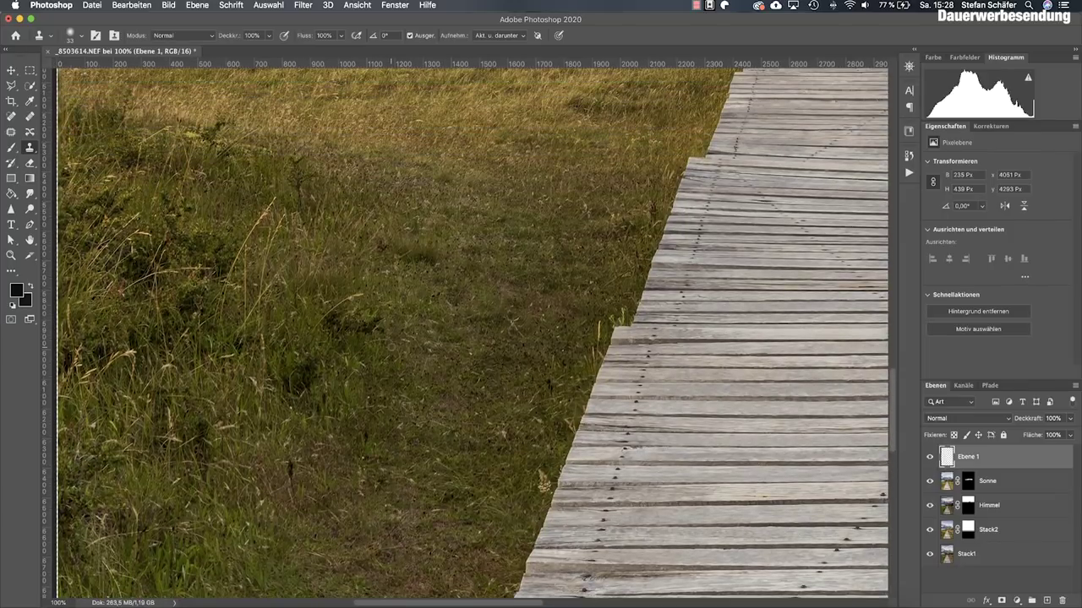
{"action": "scroll", "coordinate": [420, 403], "scroll_direction": "down", "scroll_amount": 1}
{"action": "scroll", "coordinate": [420, 403], "scroll_direction": "down", "scroll_amount": 1}
{"action": "scroll", "coordinate": [420, 403], "scroll_direction": "down", "scroll_amount": 1}
{"action": "scroll", "coordinate": [420, 403], "scroll_direction": "left", "scroll_amount": 1}
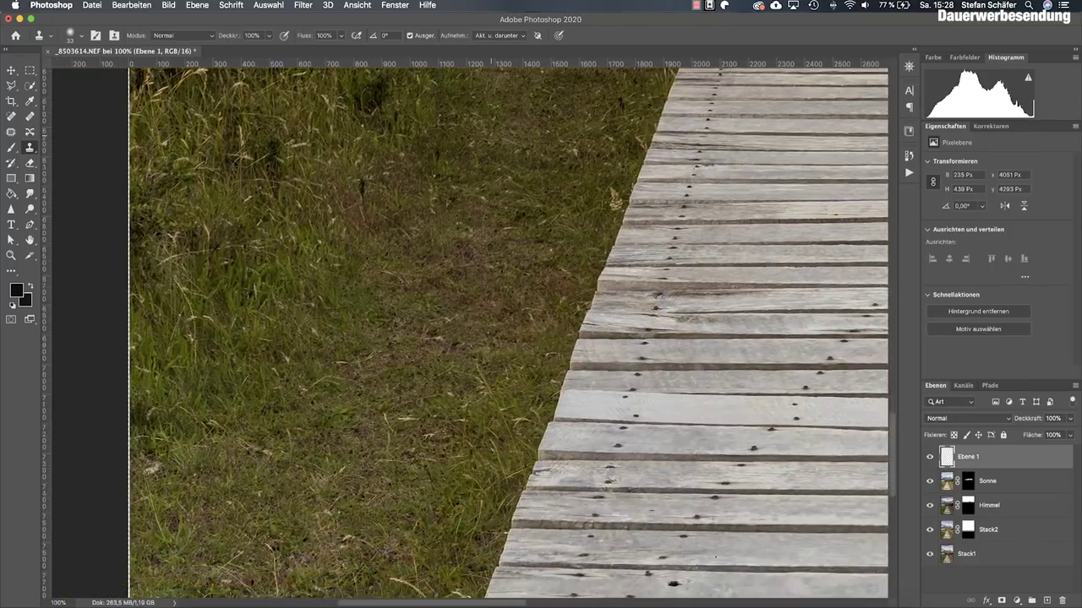
{"action": "scroll", "coordinate": [470, 333], "scroll_direction": "down", "scroll_amount": 1}
{"action": "scroll", "coordinate": [470, 333], "scroll_direction": "left", "scroll_amount": 1}
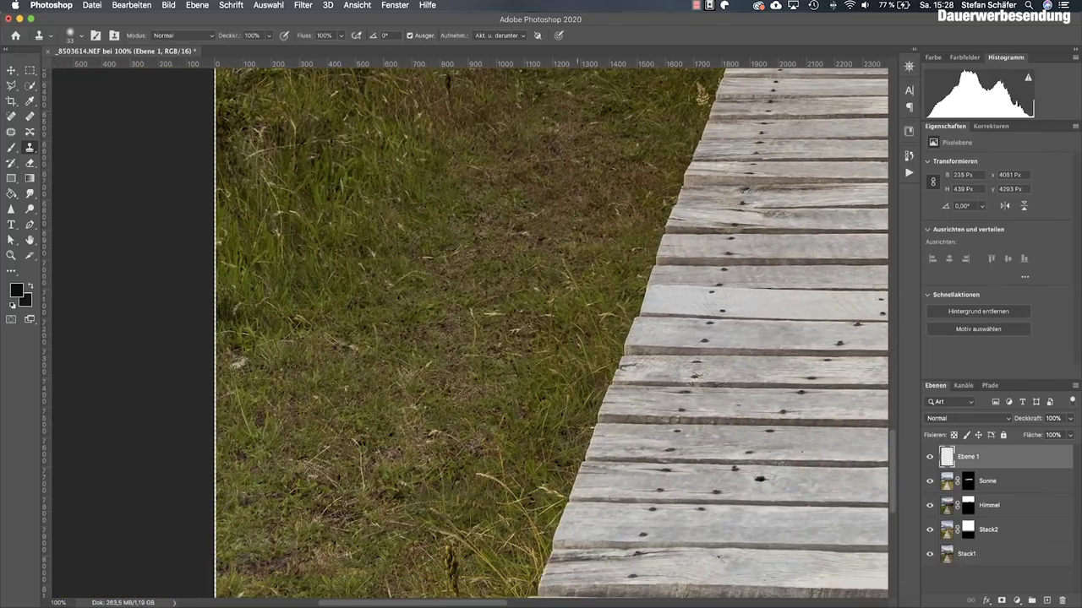
Step: Clone grass over the light spot and the dark stalk beside the boardwalk
{"action": "left_click_drag", "start_coordinate": [238, 361], "coordinate": [240, 366]}
{"action": "left_click", "coordinate": [251, 380]}
{"action": "scroll", "coordinate": [417, 403], "scroll_direction": "down", "scroll_amount": 3}
{"action": "scroll", "coordinate": [417, 403], "scroll_direction": "down", "scroll_amount": 2}
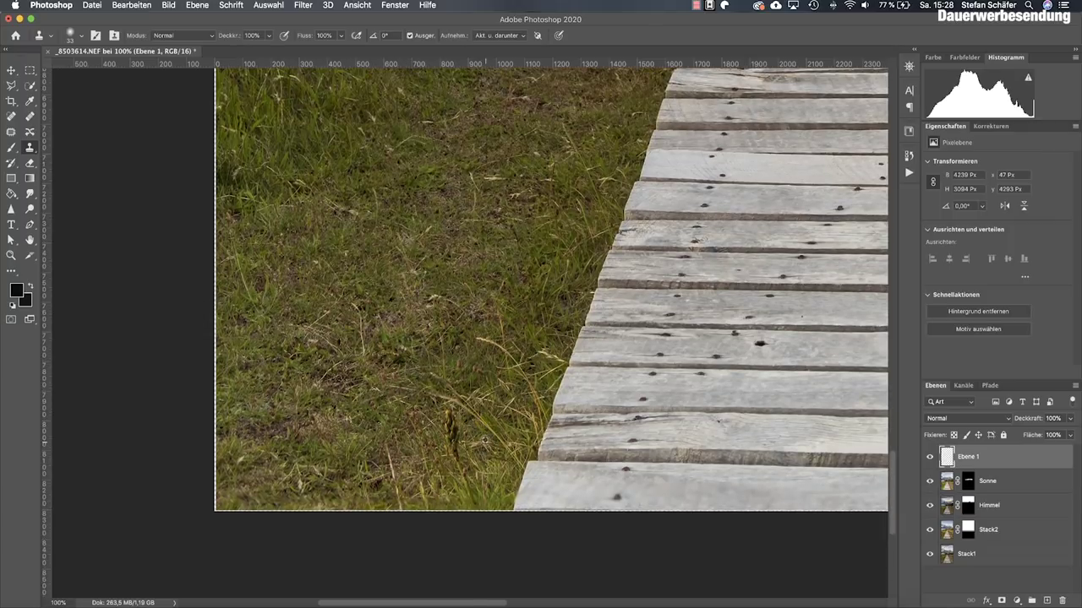
{"action": "mouse_move", "coordinate": [449, 412]}
{"action": "left_mouse_down"}
{"action": "mouse_move", "coordinate": [460, 424]}
{"action": "mouse_move", "coordinate": [454, 441]}
{"action": "left_mouse_up"}
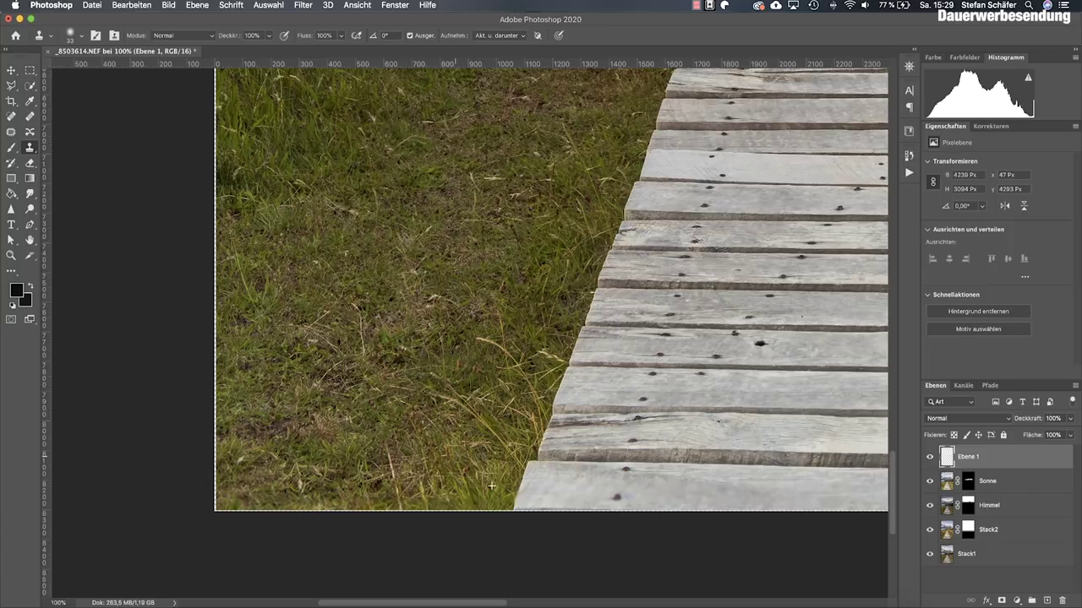
{"action": "left_click_drag", "start_coordinate": [454, 441], "coordinate": [460, 463]}
Step: Fill the empty gap at the right edge with cloned meadow
{"action": "scroll", "coordinate": [513, 433], "scroll_direction": "right", "scroll_amount": 2}
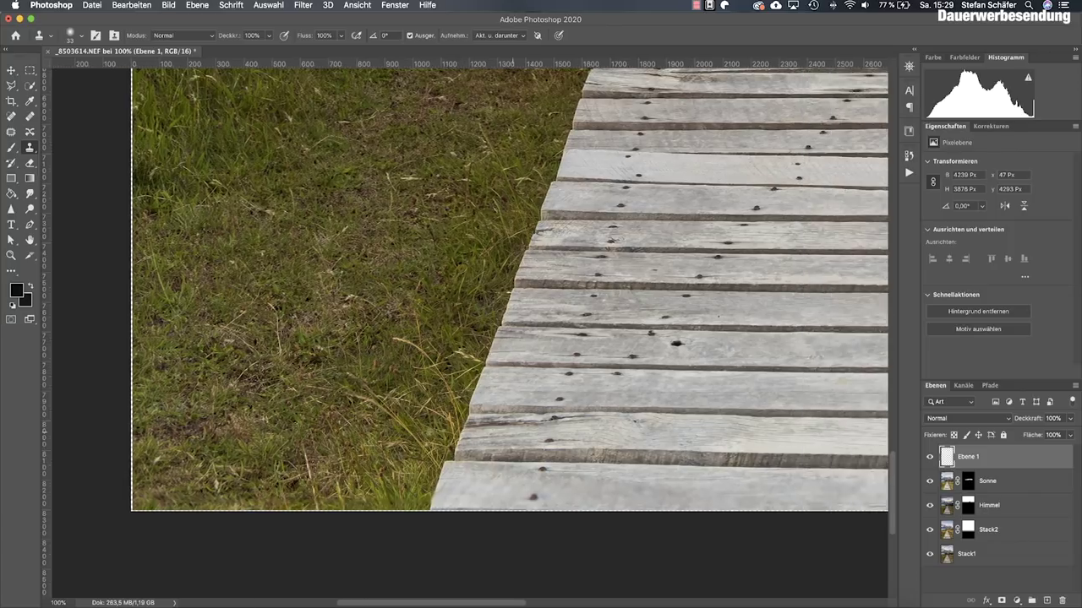
{"action": "scroll", "coordinate": [513, 432], "scroll_direction": "right", "scroll_amount": 6}
{"action": "scroll", "coordinate": [513, 433], "scroll_direction": "right", "scroll_amount": 6}
{"action": "scroll", "coordinate": [512, 433], "scroll_direction": "up", "scroll_amount": 3}
{"action": "scroll", "coordinate": [513, 433], "scroll_direction": "up", "scroll_amount": 3}
{"action": "scroll", "coordinate": [513, 432], "scroll_direction": "up", "scroll_amount": 3}
{"action": "scroll", "coordinate": [513, 432], "scroll_direction": "up", "scroll_amount": 3}
{"action": "scroll", "coordinate": [513, 433], "scroll_direction": "up", "scroll_amount": 3}
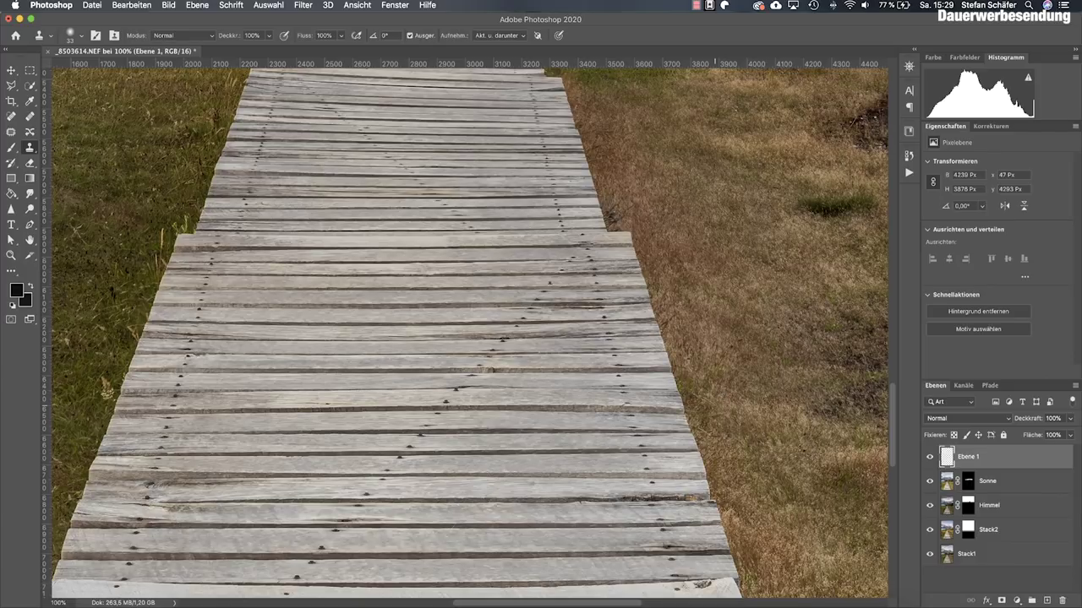
{"action": "scroll", "coordinate": [469, 333], "scroll_direction": "up", "scroll_amount": 1}
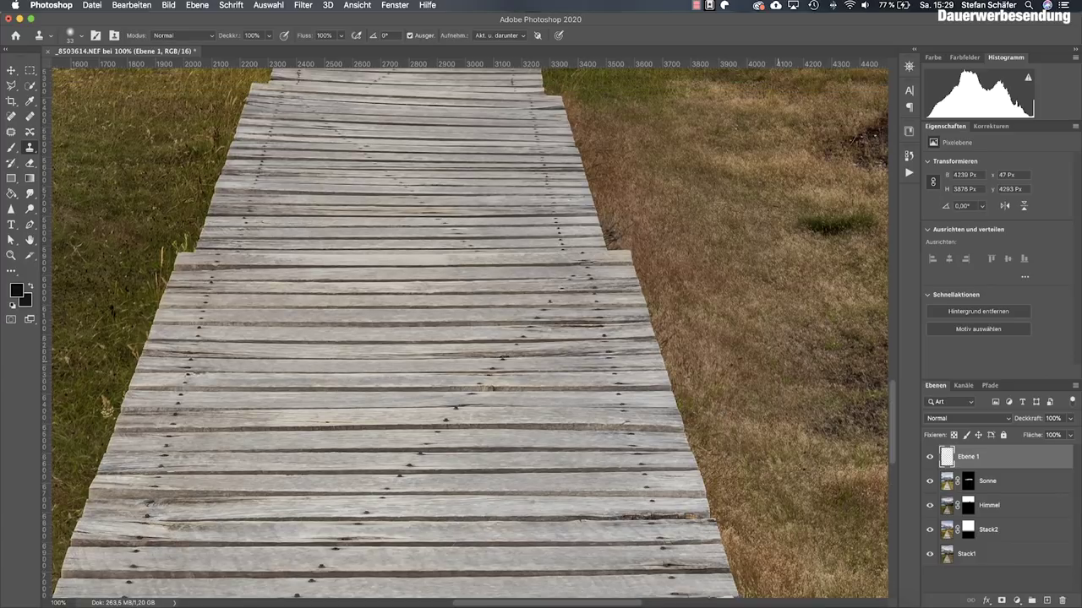
{"action": "scroll", "coordinate": [469, 334], "scroll_direction": "up", "scroll_amount": 2}
{"action": "scroll", "coordinate": [469, 334], "scroll_direction": "up", "scroll_amount": 2}
{"action": "scroll", "coordinate": [469, 334], "scroll_direction": "right", "scroll_amount": 3}
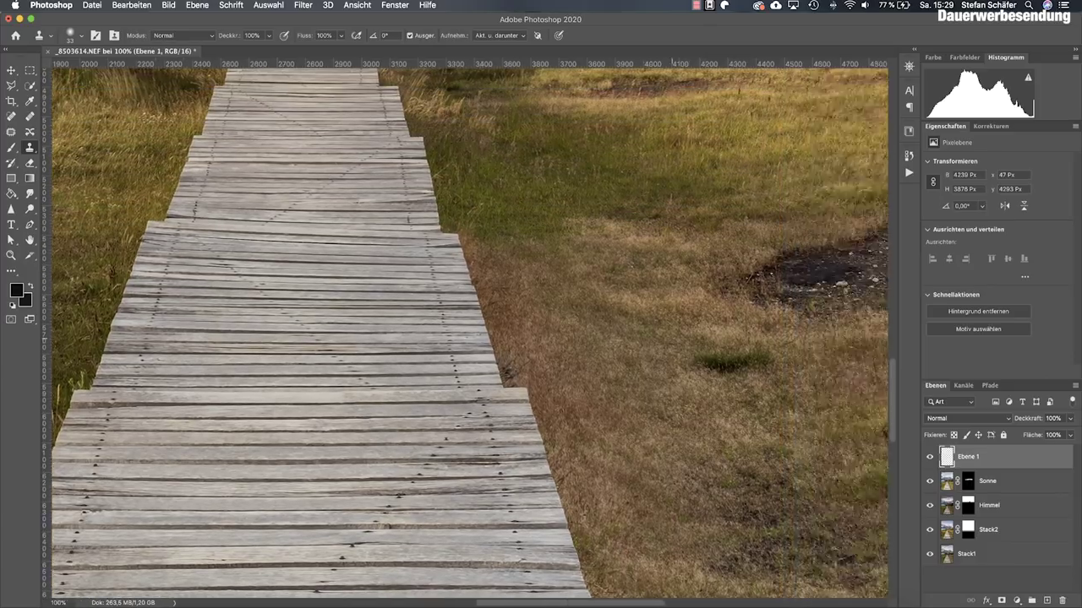
{"action": "scroll", "coordinate": [469, 334], "scroll_direction": "right", "scroll_amount": 3}
{"action": "scroll", "coordinate": [469, 333], "scroll_direction": "right", "scroll_amount": 3}
{"action": "scroll", "coordinate": [469, 334], "scroll_direction": "up", "scroll_amount": 2}
{"action": "scroll", "coordinate": [469, 334], "scroll_direction": "right", "scroll_amount": 3}
{"action": "scroll", "coordinate": [469, 333], "scroll_direction": "up", "scroll_amount": 1}
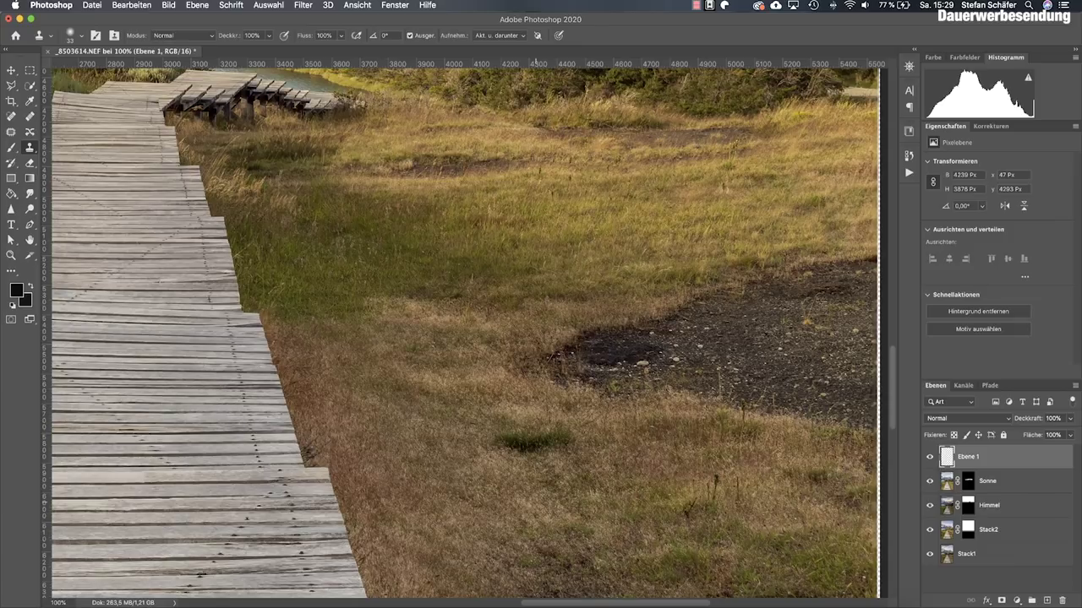
{"action": "scroll", "coordinate": [405, 462], "scroll_direction": "up", "scroll_amount": 5}
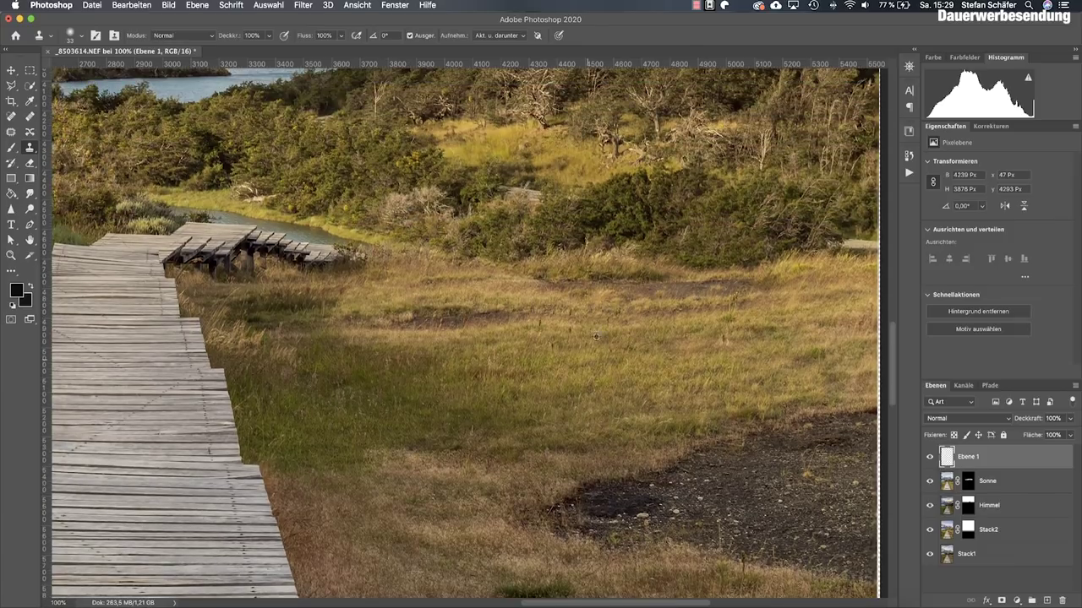
{"action": "left_click_drag", "start_coordinate": [578, 333], "coordinate": [588, 333]}
{"action": "scroll", "coordinate": [629, 378], "scroll_direction": "up", "scroll_amount": 2}
{"action": "scroll", "coordinate": [629, 378], "scroll_direction": "up", "scroll_amount": 3}
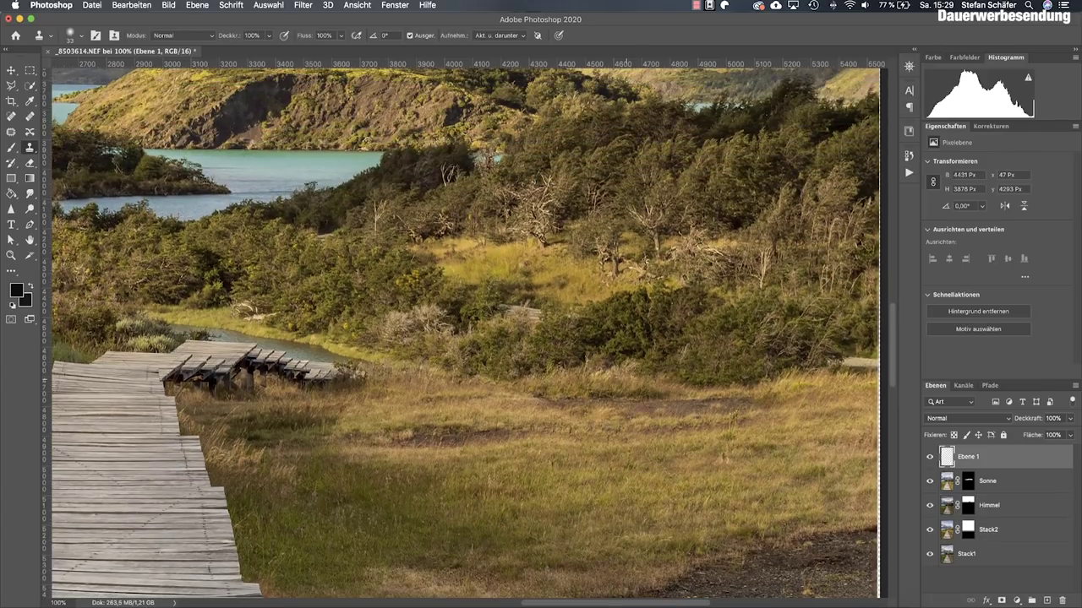
{"action": "scroll", "coordinate": [629, 379], "scroll_direction": "up", "scroll_amount": 5}
{"action": "scroll", "coordinate": [630, 379], "scroll_direction": "up", "scroll_amount": 5}
{"action": "scroll", "coordinate": [630, 378], "scroll_direction": "up", "scroll_amount": 2}
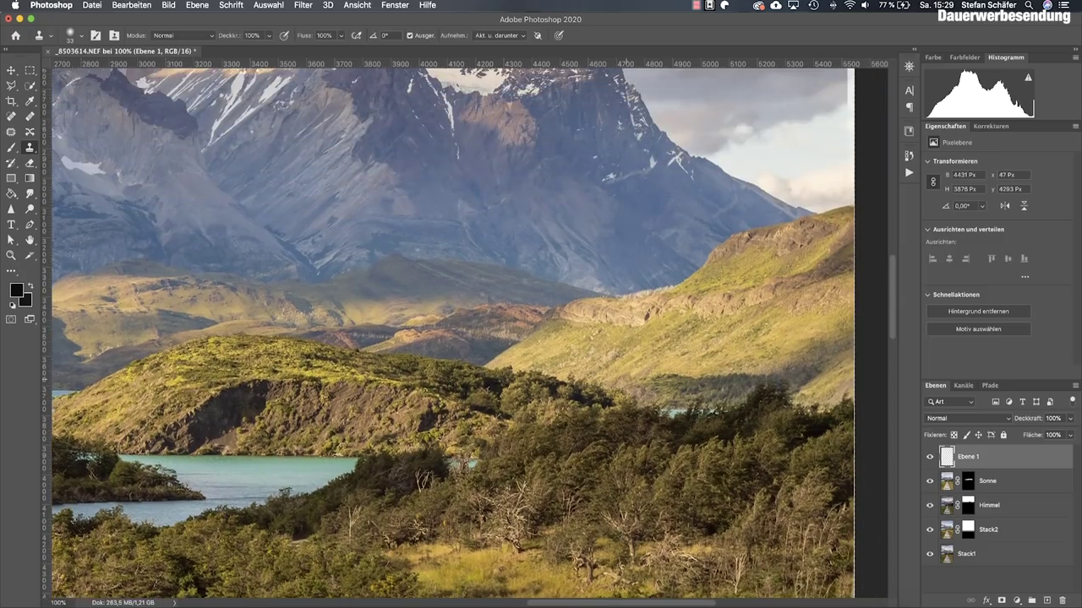
{"action": "scroll", "coordinate": [630, 379], "scroll_direction": "left", "scroll_amount": 5}
{"action": "scroll", "coordinate": [630, 379], "scroll_direction": "left", "scroll_amount": 5}
{"action": "scroll", "coordinate": [629, 378], "scroll_direction": "up", "scroll_amount": 3}
{"action": "scroll", "coordinate": [630, 378], "scroll_direction": "up", "scroll_amount": 5}
{"action": "scroll", "coordinate": [630, 378], "scroll_direction": "left", "scroll_amount": 5}
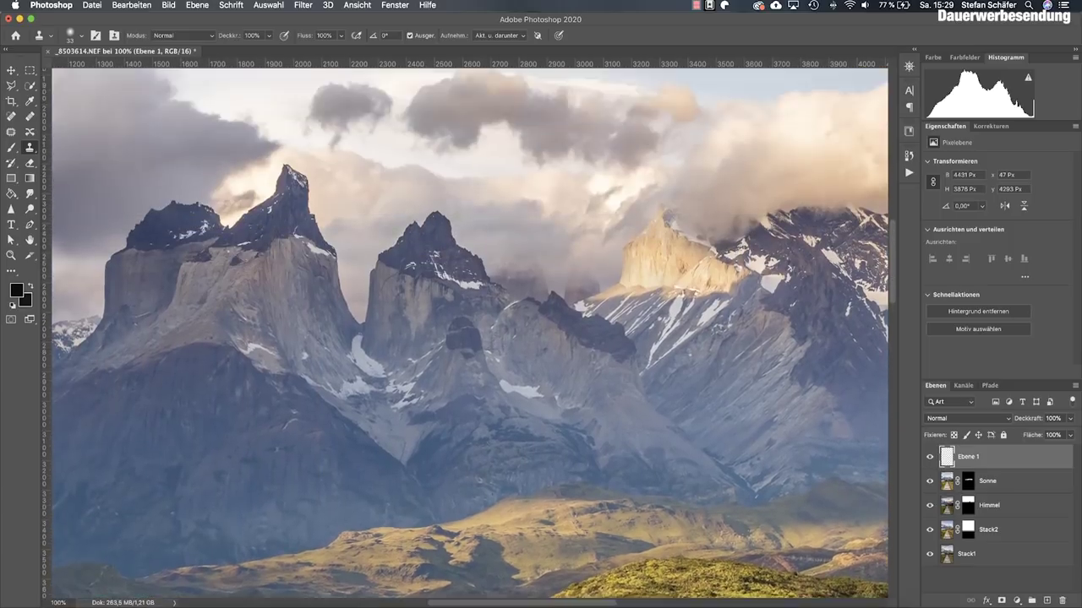
{"action": "scroll", "coordinate": [629, 378], "scroll_direction": "up", "scroll_amount": 3}
{"action": "scroll", "coordinate": [629, 379], "scroll_direction": "left", "scroll_amount": 5}
Step: Zoom out to 16.67% so the full composite from sky to boardwalk fits
{"action": "scroll", "coordinate": [630, 378], "scroll_direction": "down", "scroll_amount": 5}
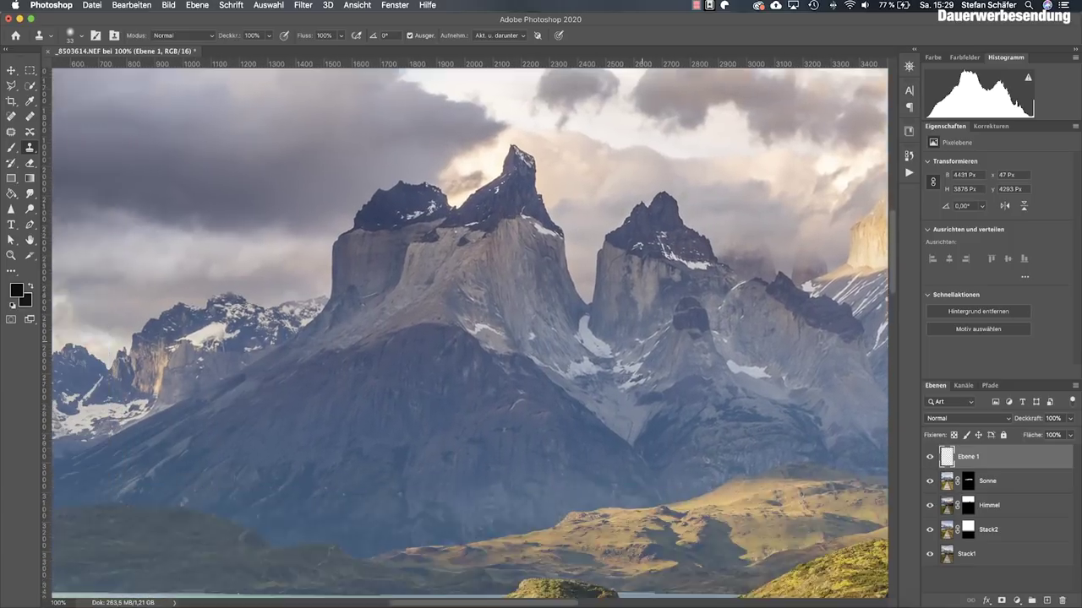
{"action": "scroll", "coordinate": [629, 379], "scroll_direction": "down", "scroll_amount": 5}
{"action": "scroll", "coordinate": [629, 379], "scroll_direction": "left", "scroll_amount": 3}
{"action": "scroll", "coordinate": [629, 378], "scroll_direction": "down", "scroll_amount": 3}
{"action": "scroll", "coordinate": [629, 379], "scroll_direction": "left", "scroll_amount": 5}
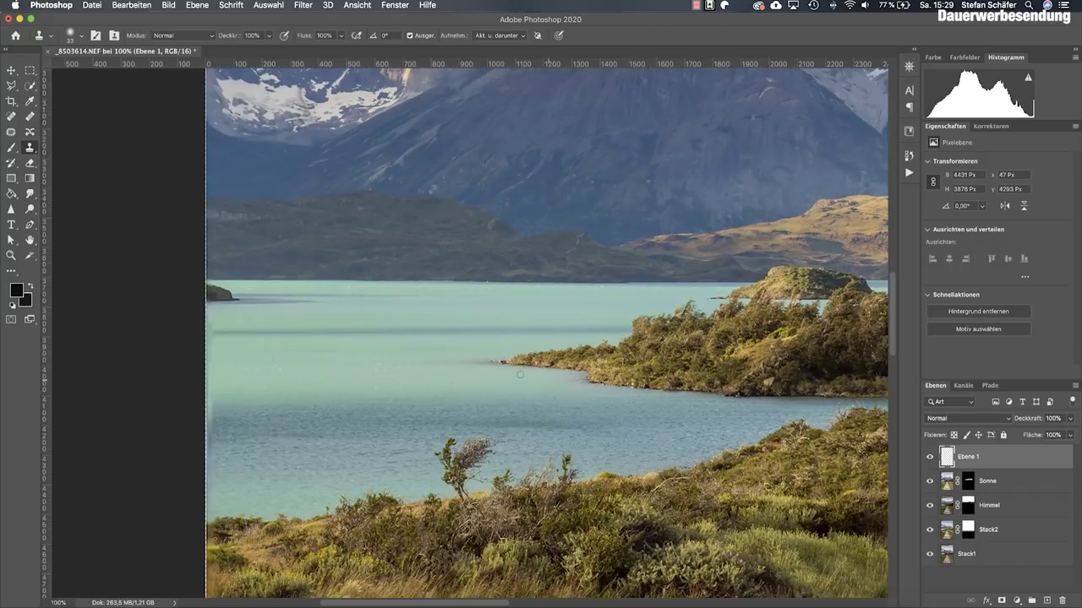
{"action": "left_click", "coordinate": [11, 255]}
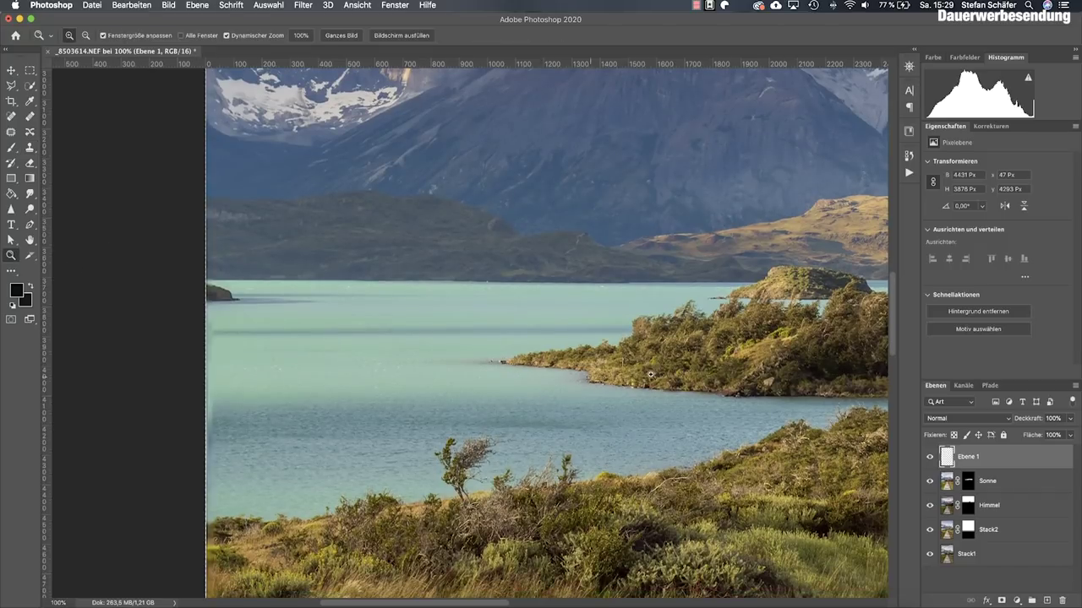
{"action": "left_click", "coordinate": [754, 367], "text": "alt"}
{"action": "left_click", "coordinate": [791, 385], "text": "alt"}
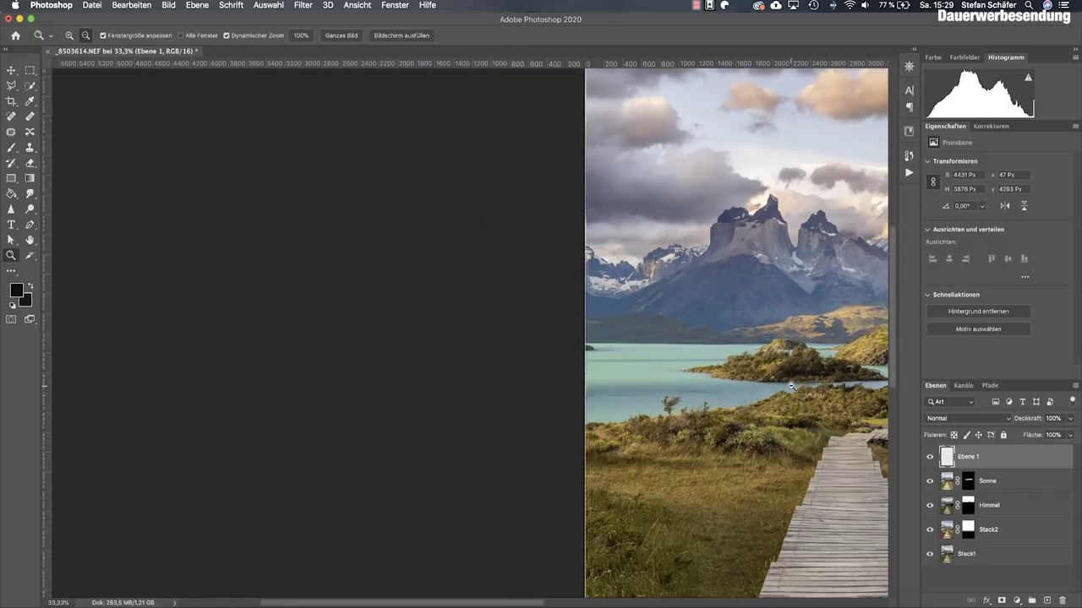
{"action": "left_click", "coordinate": [788, 382], "text": "alt"}
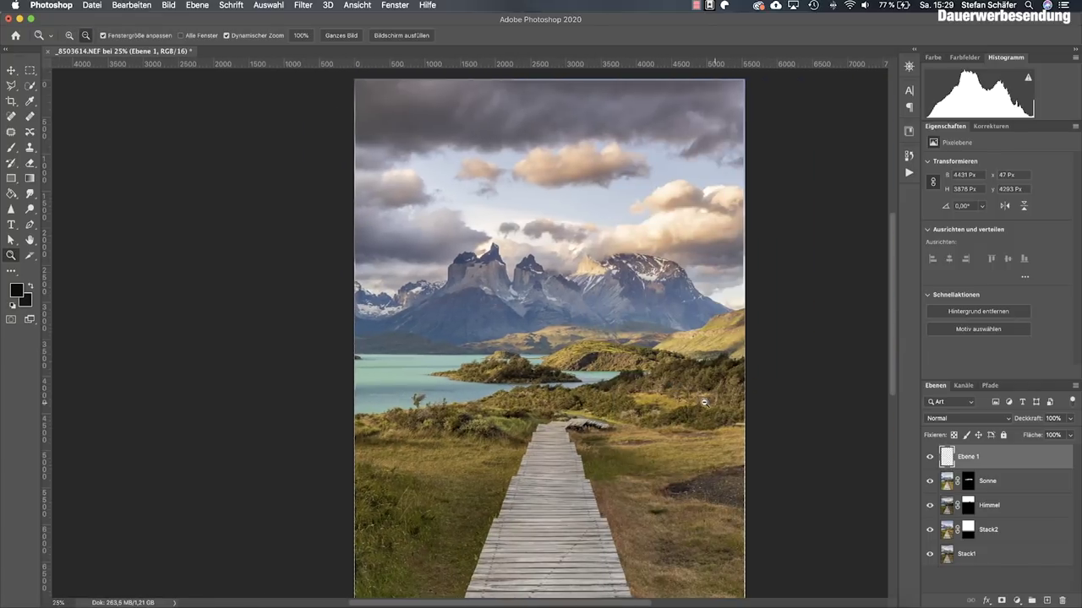
{"action": "left_click", "coordinate": [704, 403], "text": "alt"}
{"action": "scroll", "coordinate": [544, 393], "scroll_direction": "left", "scroll_amount": 3}
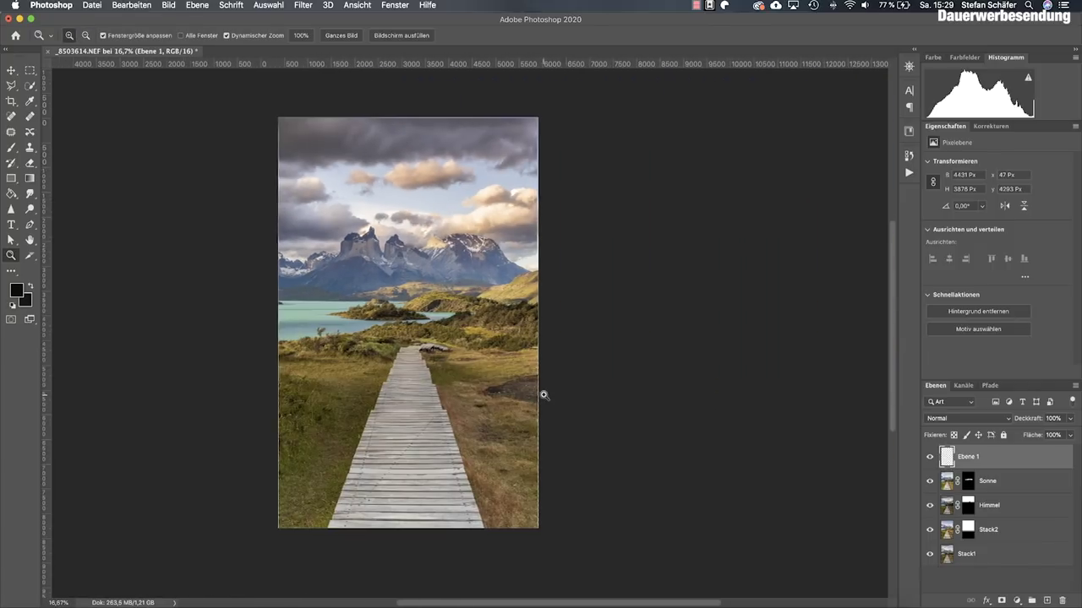
{"action": "scroll", "coordinate": [544, 393], "scroll_direction": "left", "scroll_amount": 2}
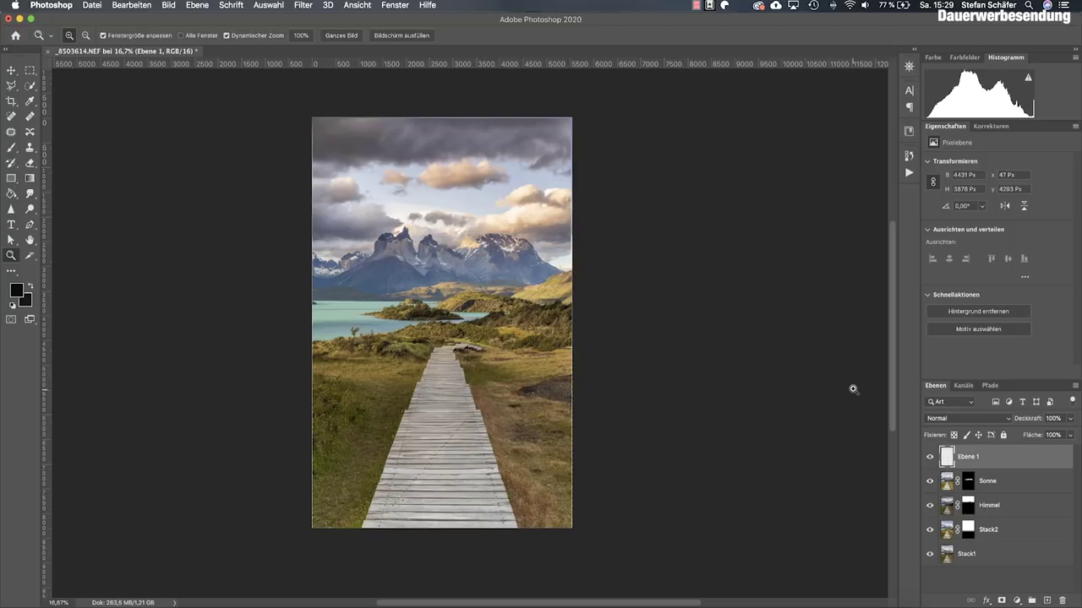
{"action": "scroll", "coordinate": [831, 389], "scroll_direction": "left", "scroll_amount": 1}
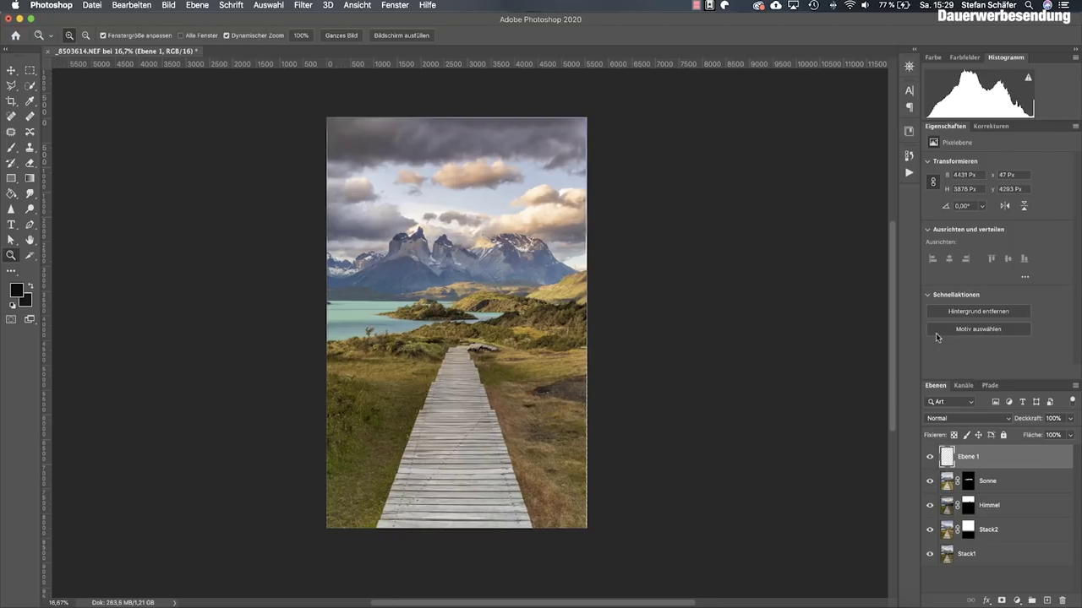
Step: Run the Luminanzmasken action Mitteltöne 2 to load a midtones selection
{"action": "left_click", "coordinate": [910, 173]}
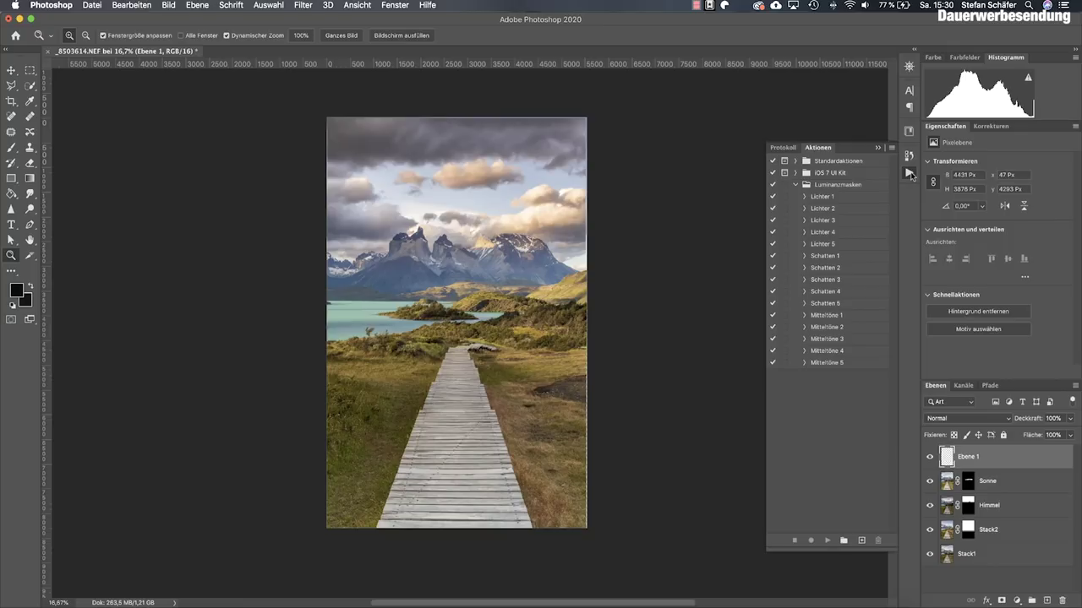
{"action": "left_click", "coordinate": [820, 330]}
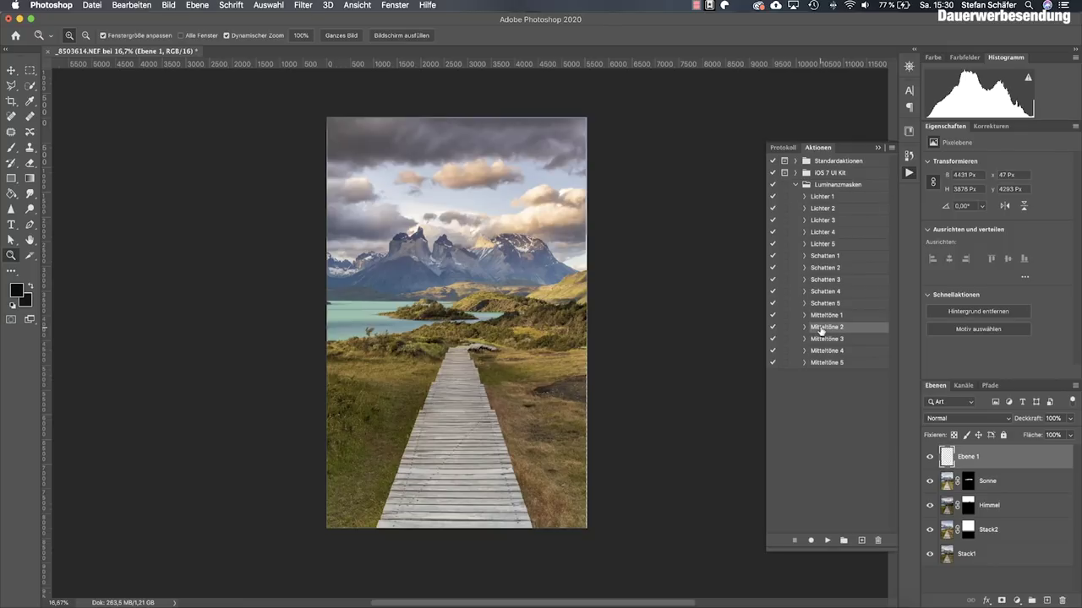
{"action": "left_click", "coordinate": [828, 539]}
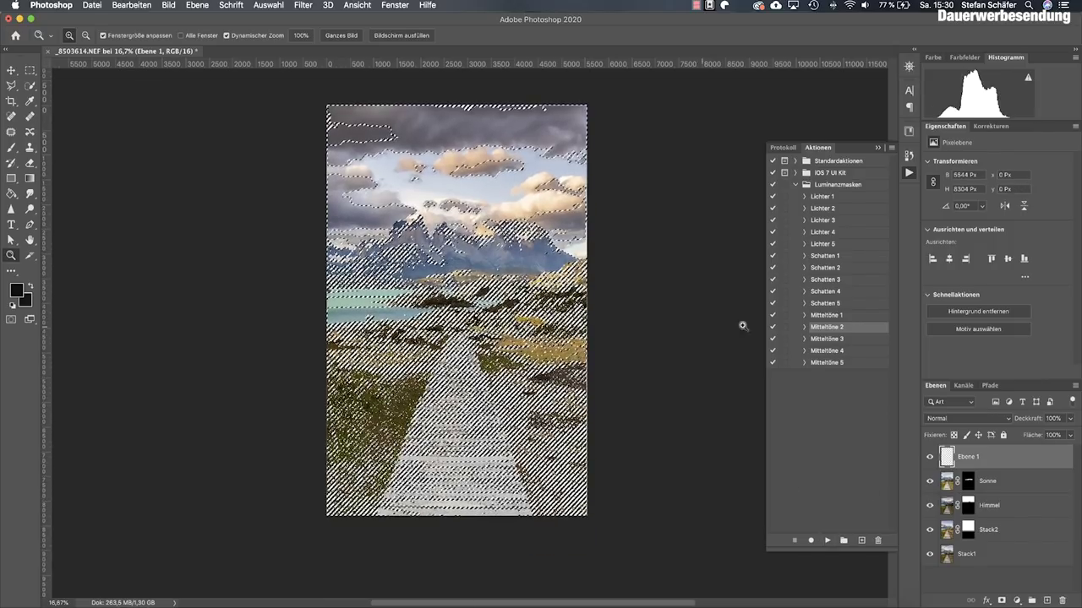
{"action": "left_click", "coordinate": [990, 127]}
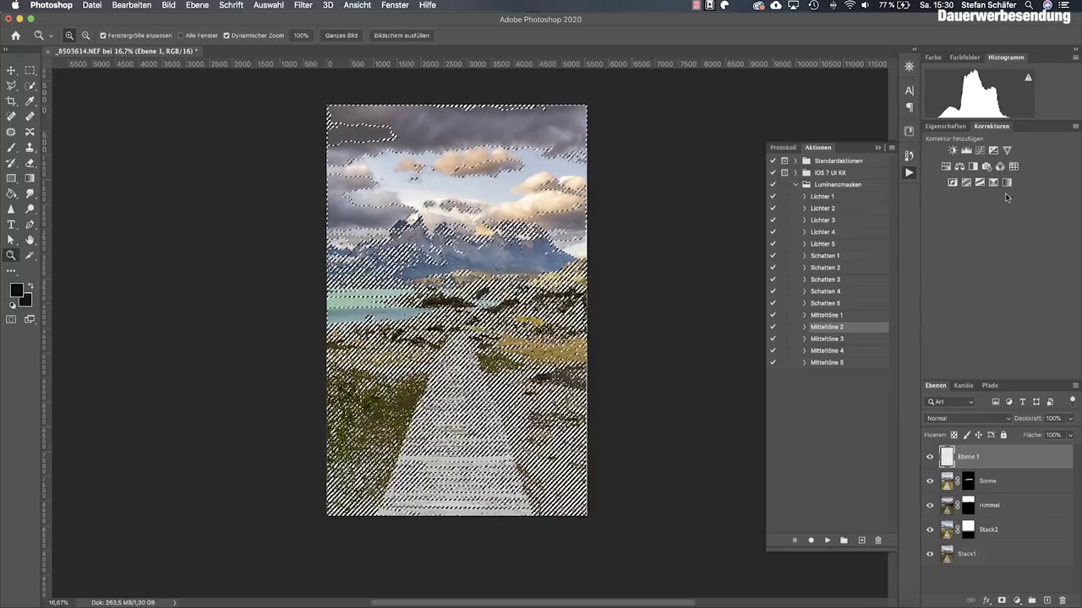
Step: Add a Kurven 1 curves layer with an S-shaped contrast curve in Luminanz blend mode
{"action": "left_click", "coordinate": [980, 150]}
{"action": "left_click_drag", "start_coordinate": [983, 275], "coordinate": [984, 279]}
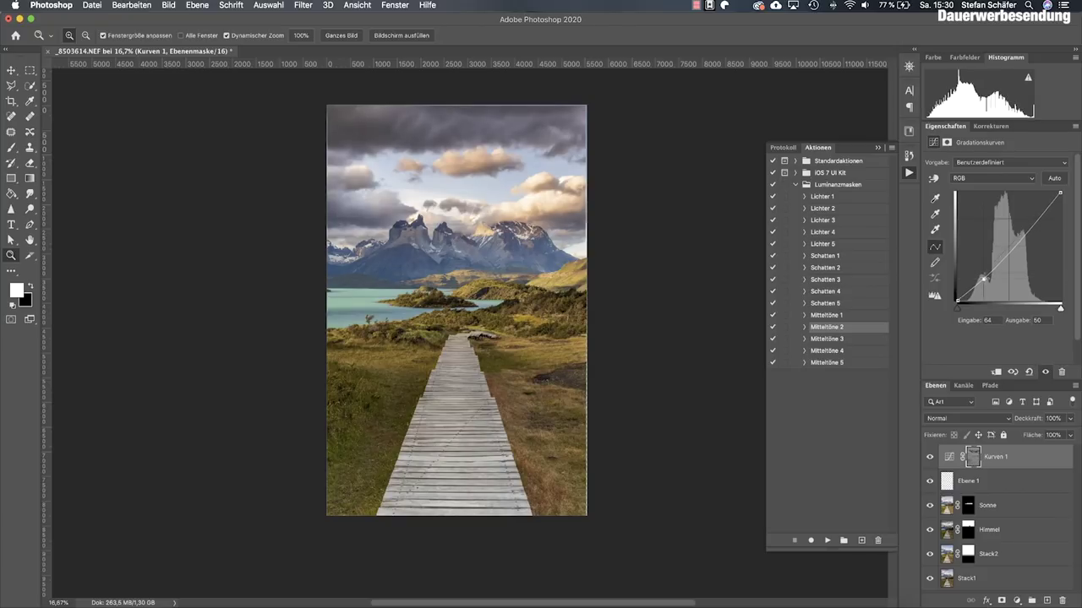
{"action": "left_click_drag", "start_coordinate": [1033, 223], "coordinate": [1032, 213]}
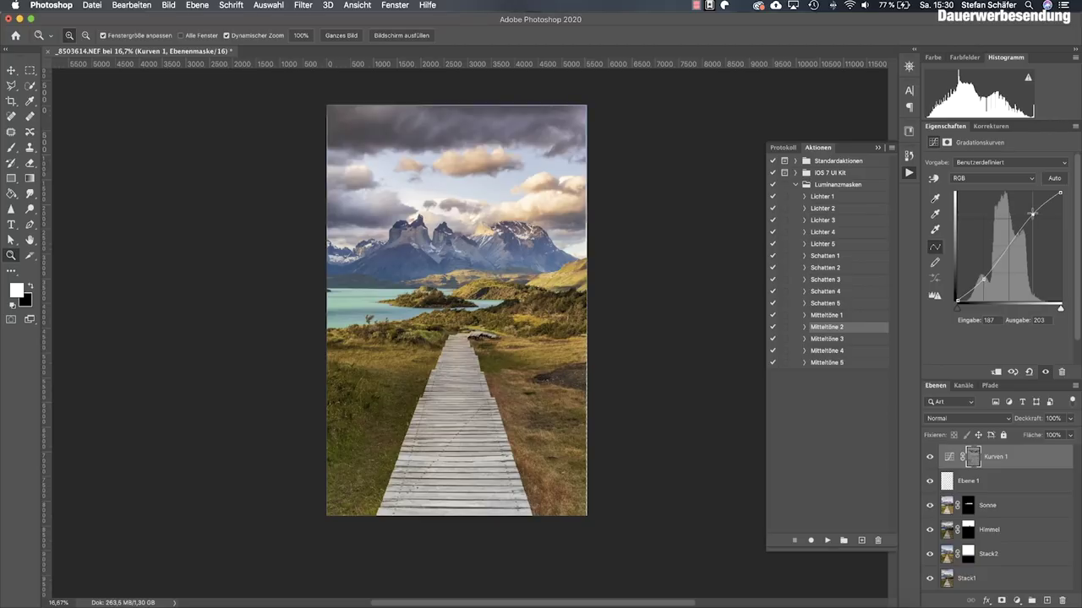
{"action": "left_click", "coordinate": [982, 279]}
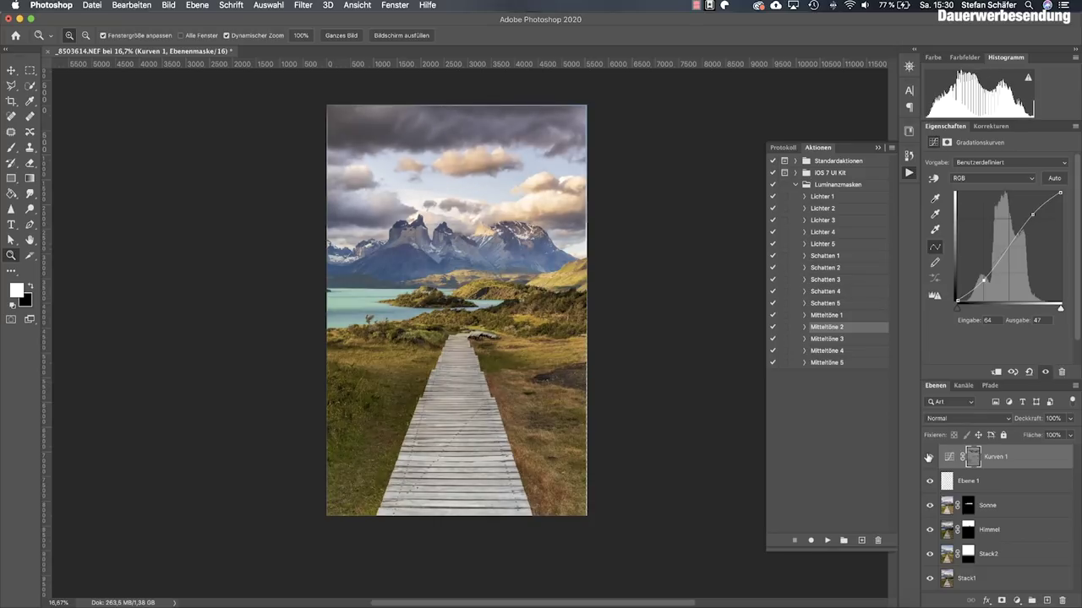
{"action": "left_click", "coordinate": [987, 420]}
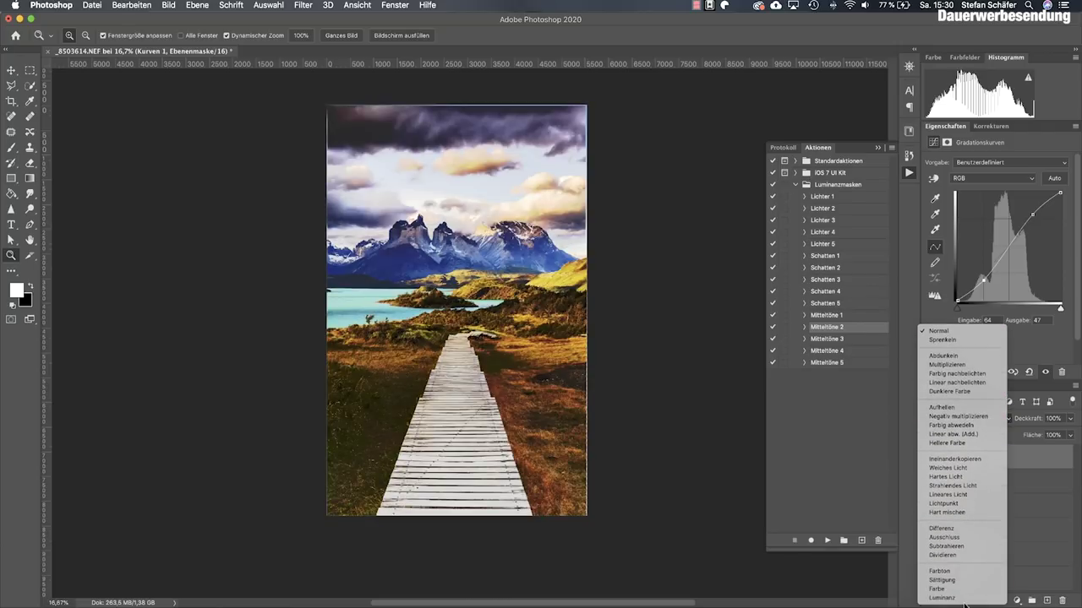
{"action": "left_click", "coordinate": [964, 597]}
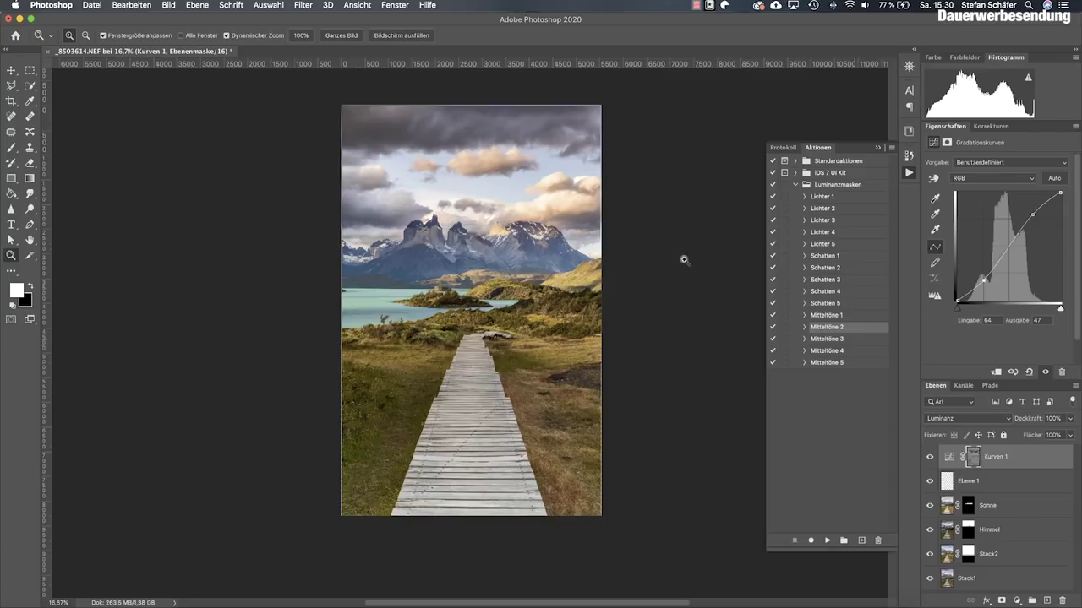
Step: Zoom in on the peaks, then set up a 194 px brush at 68% opacity and 67% flow on Ebene 1
{"action": "left_click", "coordinate": [547, 207]}
{"action": "left_click", "coordinate": [547, 207]}
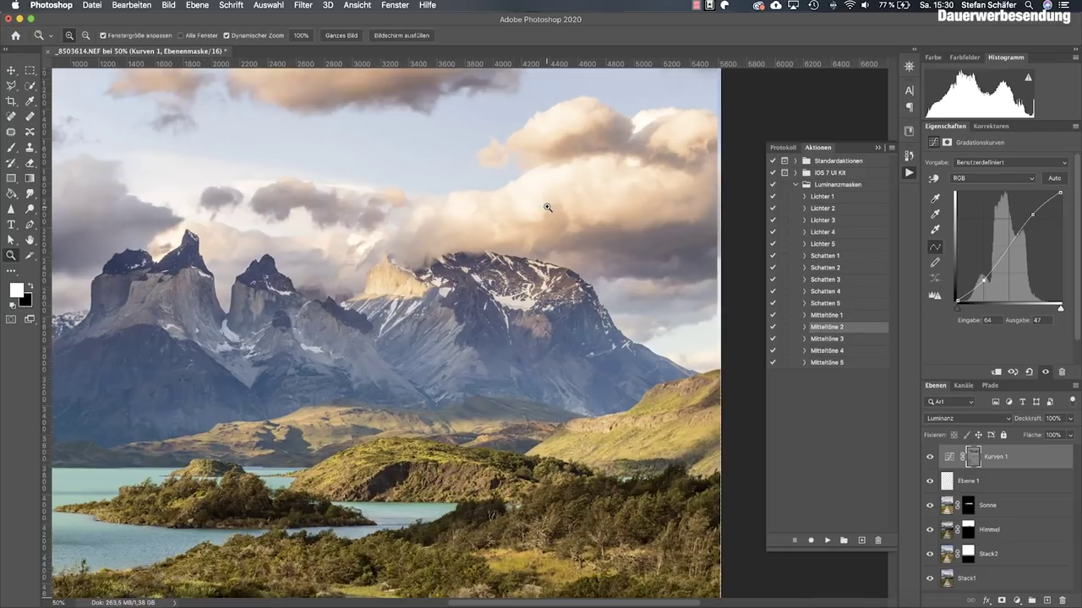
{"action": "scroll", "coordinate": [560, 225], "scroll_direction": "up", "scroll_amount": 2}
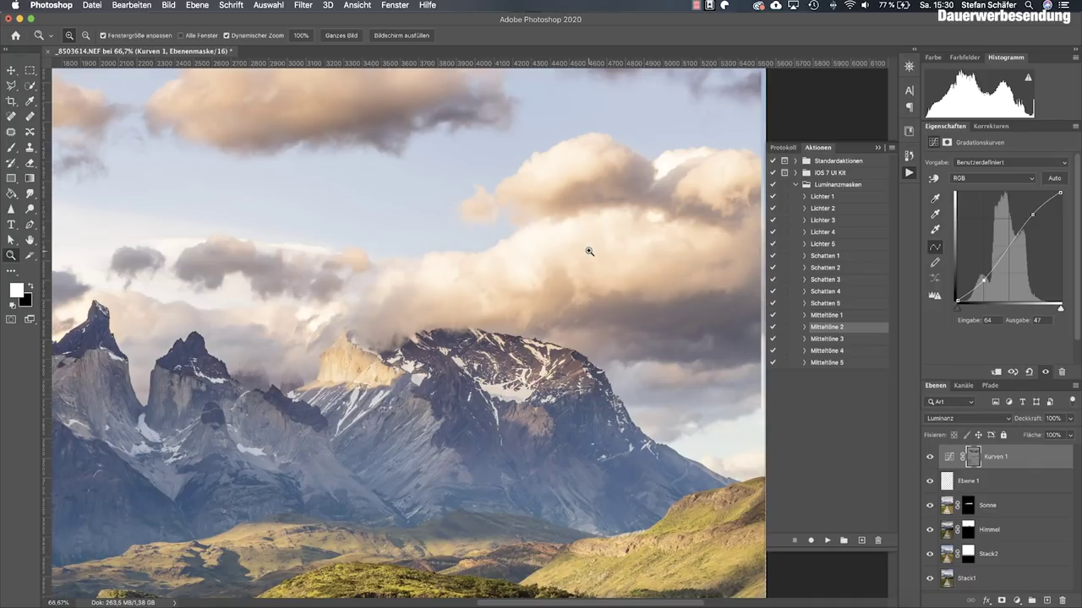
{"action": "left_click", "coordinate": [948, 483]}
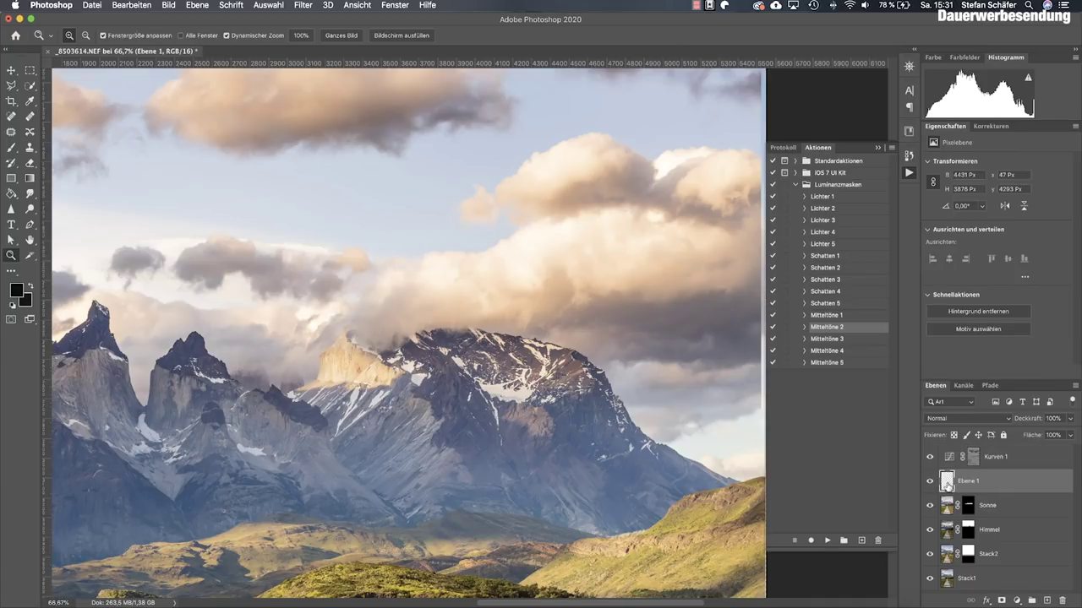
{"action": "left_click", "coordinate": [13, 149]}
{"action": "left_click_drag", "start_coordinate": [235, 39], "coordinate": [229, 40]}
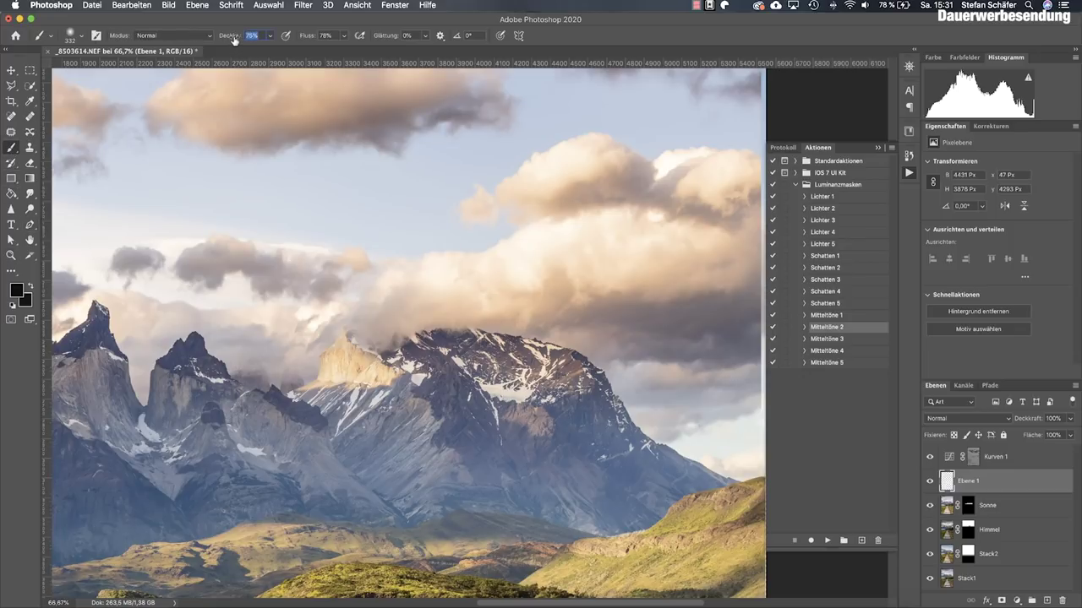
{"action": "left_click_drag", "start_coordinate": [306, 39], "coordinate": [303, 40]}
{"action": "right_click", "coordinate": [512, 286]}
{"action": "left_click_drag", "start_coordinate": [618, 311], "coordinate": [611, 311]}
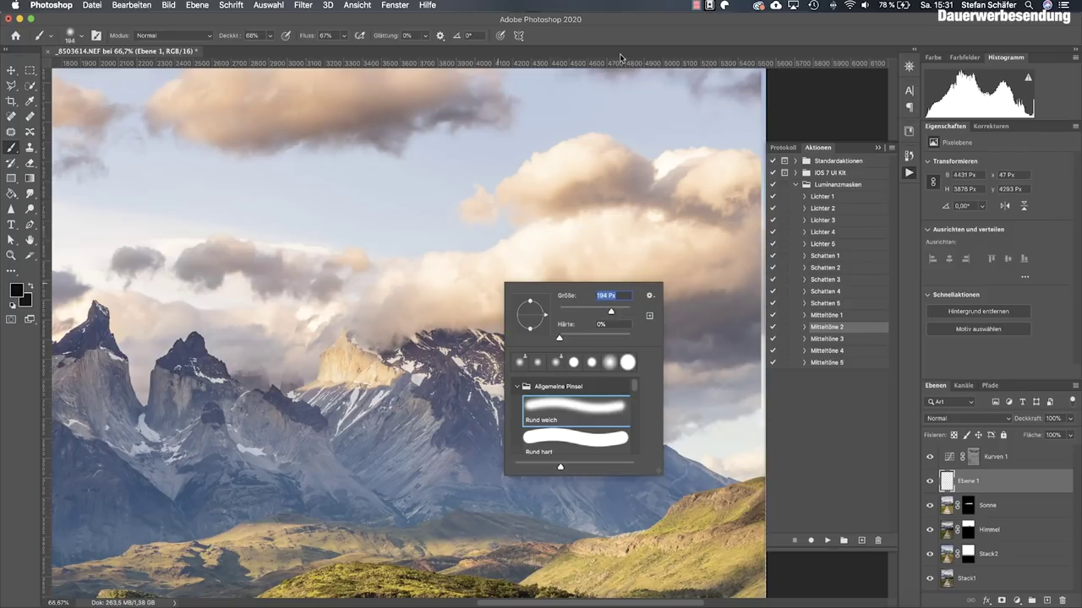
{"action": "key", "text": "Return"}
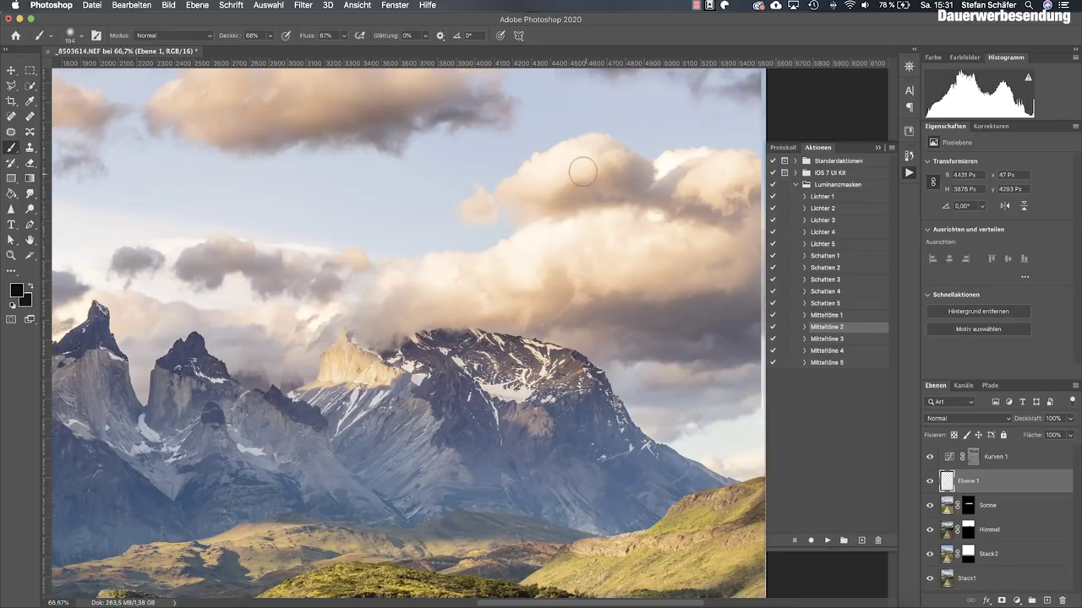
Step: Lower brush opacity to 44% and paint sampled light peach cloud colours over the clouds
{"action": "left_click_drag", "start_coordinate": [231, 37], "coordinate": [214, 38]}
{"action": "left_click", "coordinate": [577, 257], "text": "alt"}
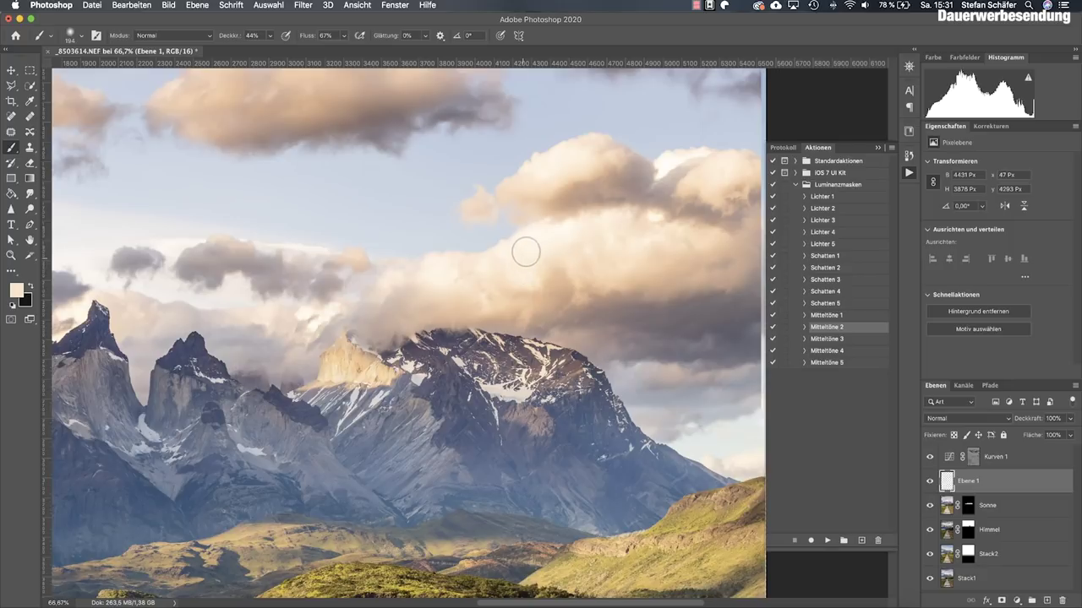
{"action": "left_click_drag", "start_coordinate": [547, 241], "coordinate": [514, 270]}
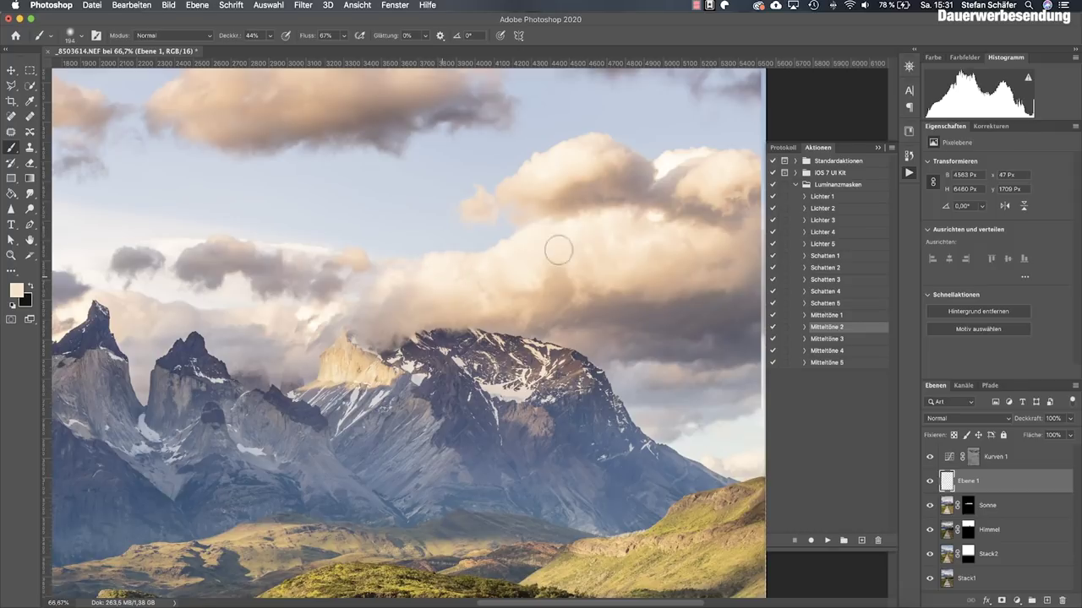
{"action": "left_click", "coordinate": [716, 172], "text": "alt"}
{"action": "left_click_drag", "start_coordinate": [672, 167], "coordinate": [663, 173]}
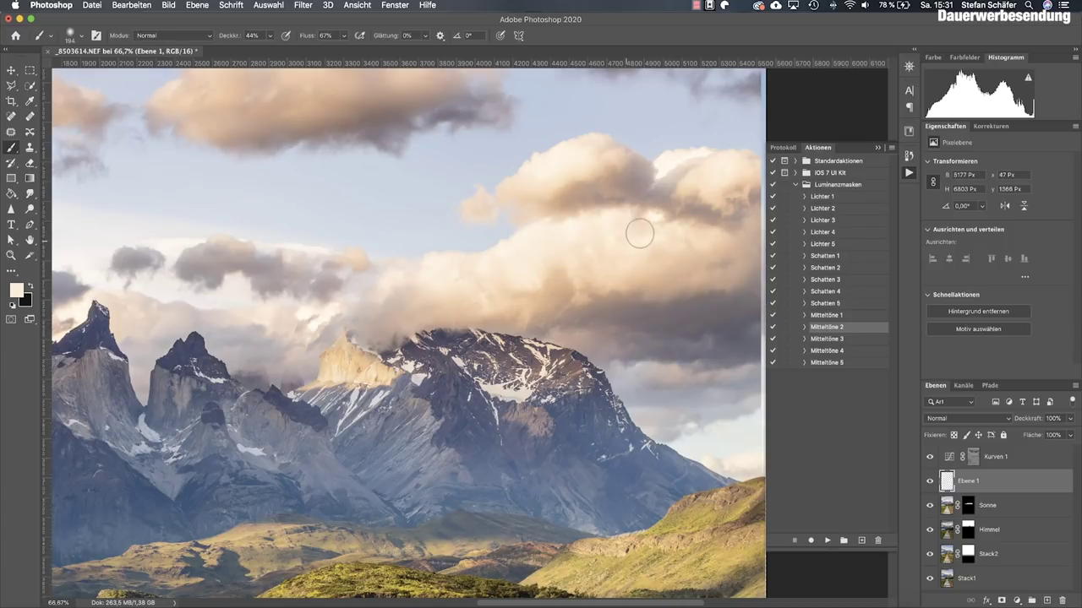
Step: Sample a slightly darker cloud colour from the left side of the sky
{"action": "scroll", "coordinate": [313, 304], "scroll_direction": "left", "scroll_amount": 1}
{"action": "scroll", "coordinate": [313, 304], "scroll_direction": "left", "scroll_amount": 5}
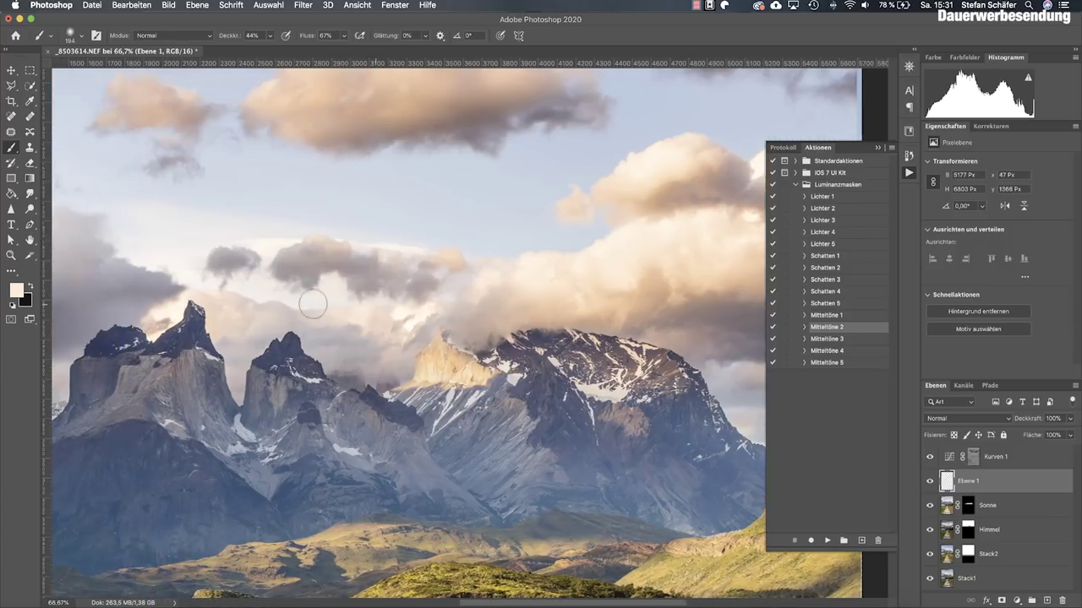
{"action": "scroll", "coordinate": [311, 302], "scroll_direction": "left", "scroll_amount": 3}
{"action": "left_click", "coordinate": [230, 311], "text": "alt"}
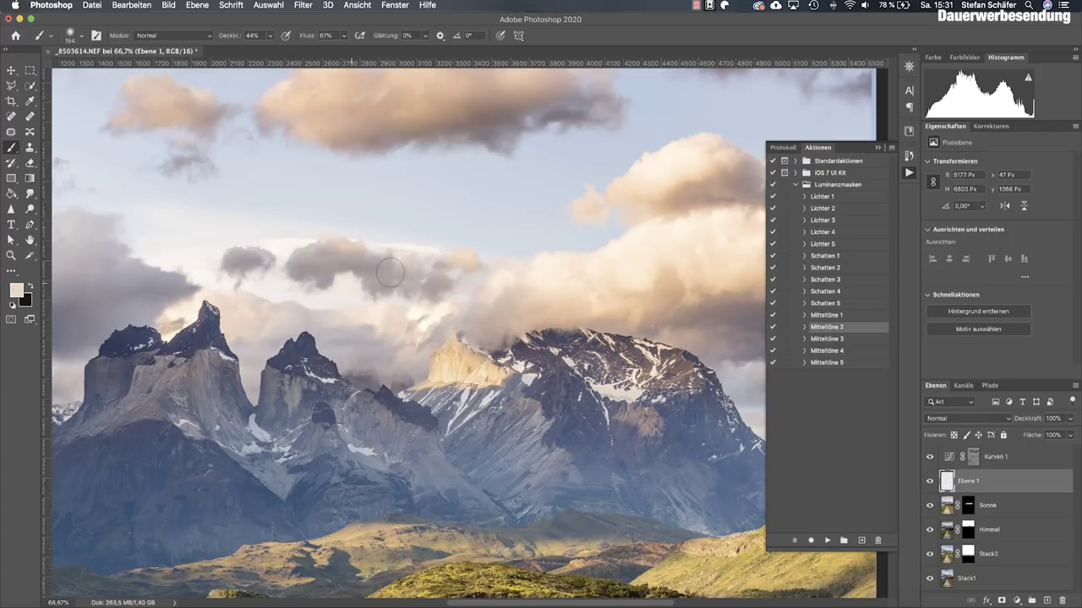
{"action": "scroll", "coordinate": [391, 271], "scroll_direction": "up", "scroll_amount": 6}
{"action": "scroll", "coordinate": [389, 271], "scroll_direction": "left", "scroll_amount": 10}
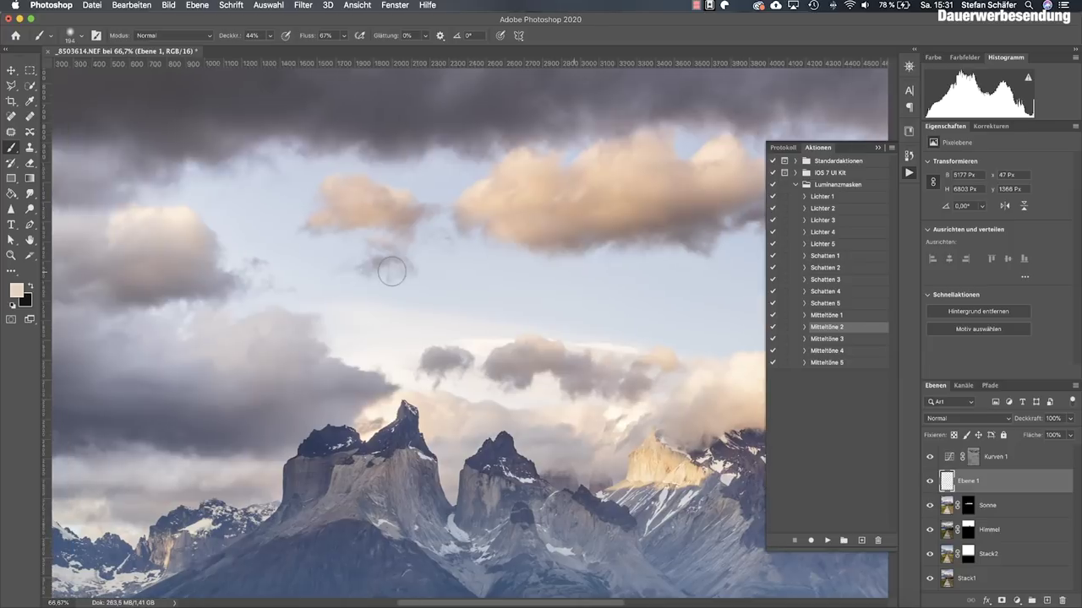
{"action": "scroll", "coordinate": [391, 270], "scroll_direction": "left", "scroll_amount": 3}
{"action": "scroll", "coordinate": [391, 270], "scroll_direction": "left", "scroll_amount": 3}
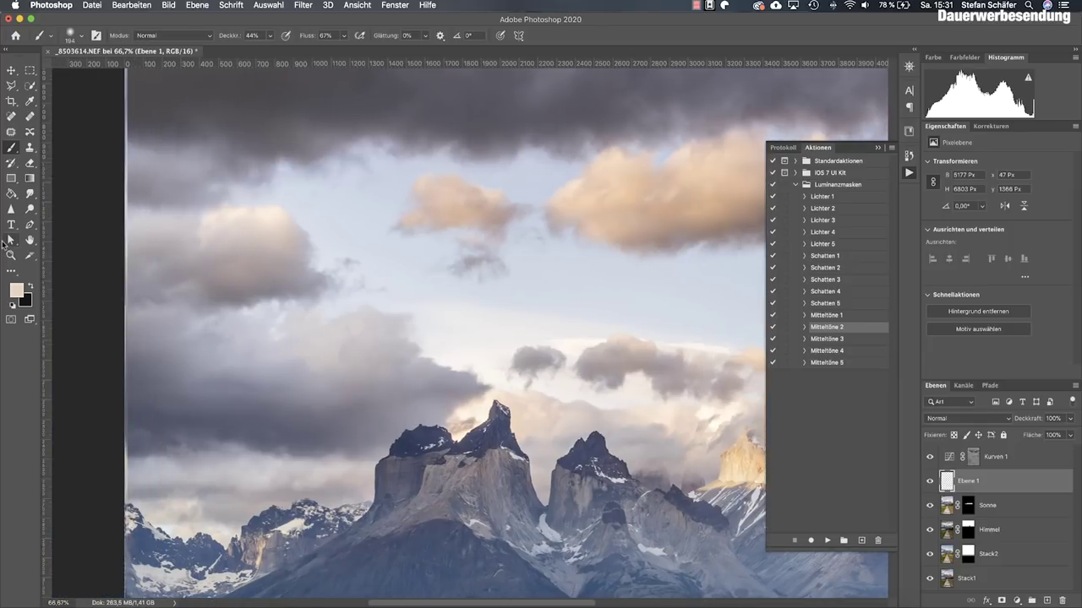
Step: Zoom out to the whole image, compare Ebene 1 on and off, then select Kurven 1
{"action": "left_click", "coordinate": [11, 254]}
{"action": "left_click", "coordinate": [562, 369]}
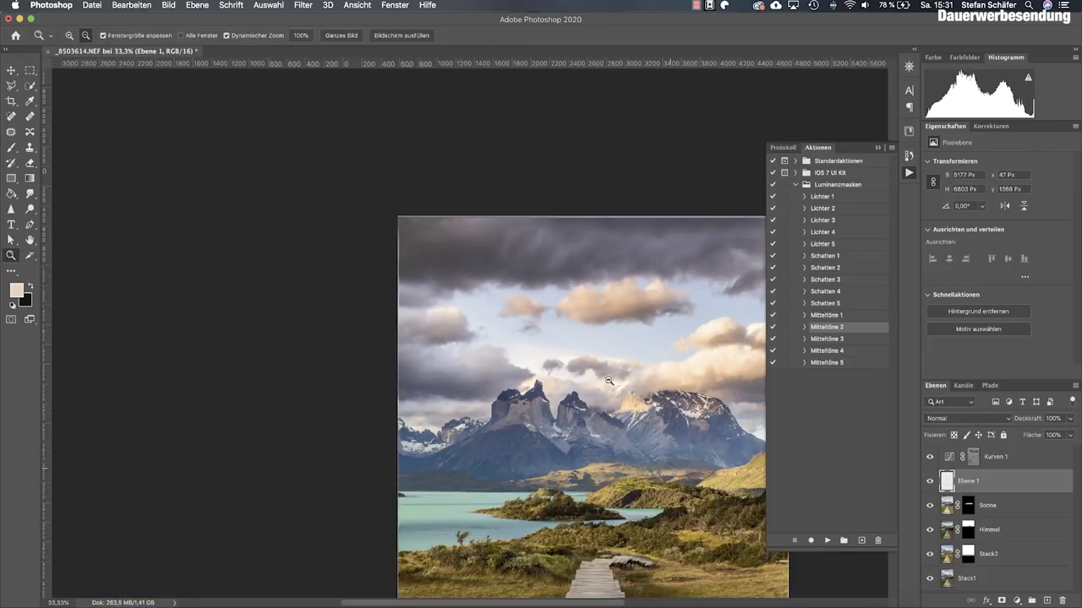
{"action": "left_click", "coordinate": [618, 381], "text": "alt"}
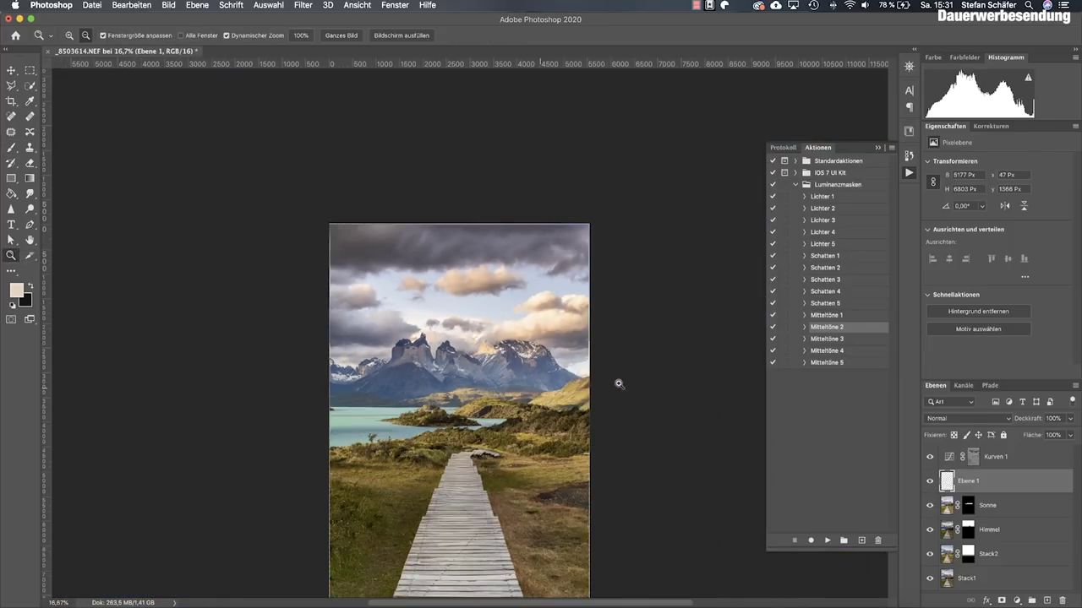
{"action": "left_click", "coordinate": [930, 481]}
{"action": "scroll", "coordinate": [597, 442], "scroll_direction": "down", "scroll_amount": 3}
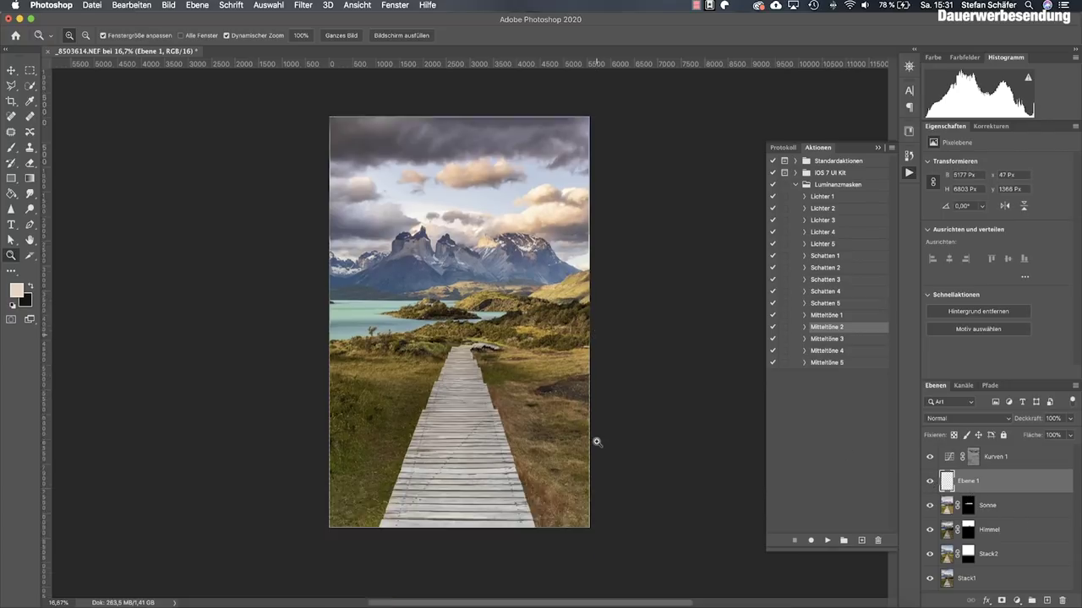
{"action": "left_click", "coordinate": [997, 461]}
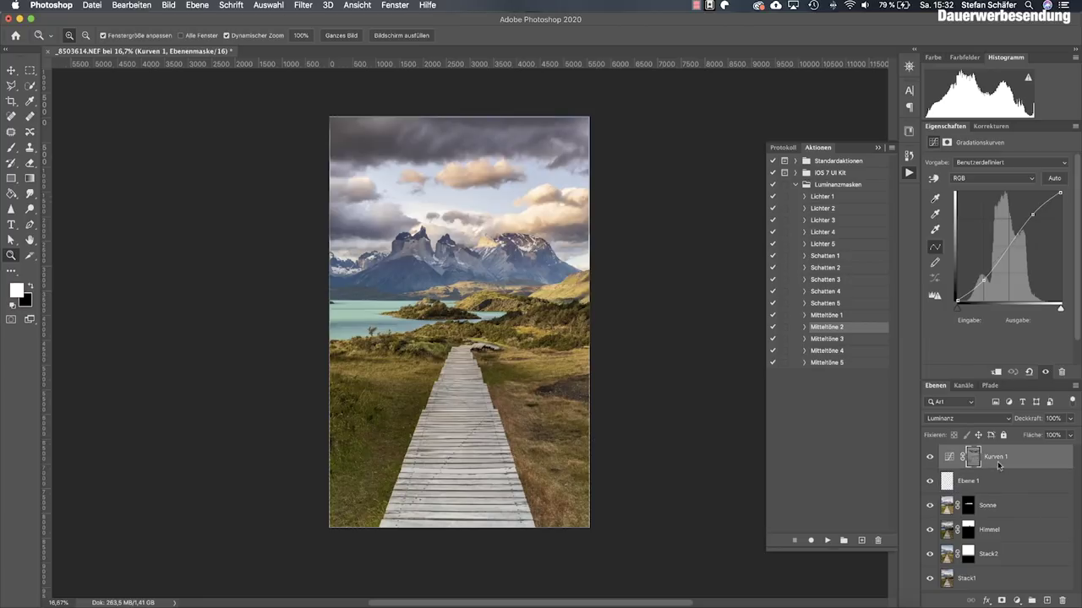
Step: Add a Schatten 3-masked Kurven 2 curve lowering 125 to 114, then create a new group
{"action": "left_click", "coordinate": [832, 281]}
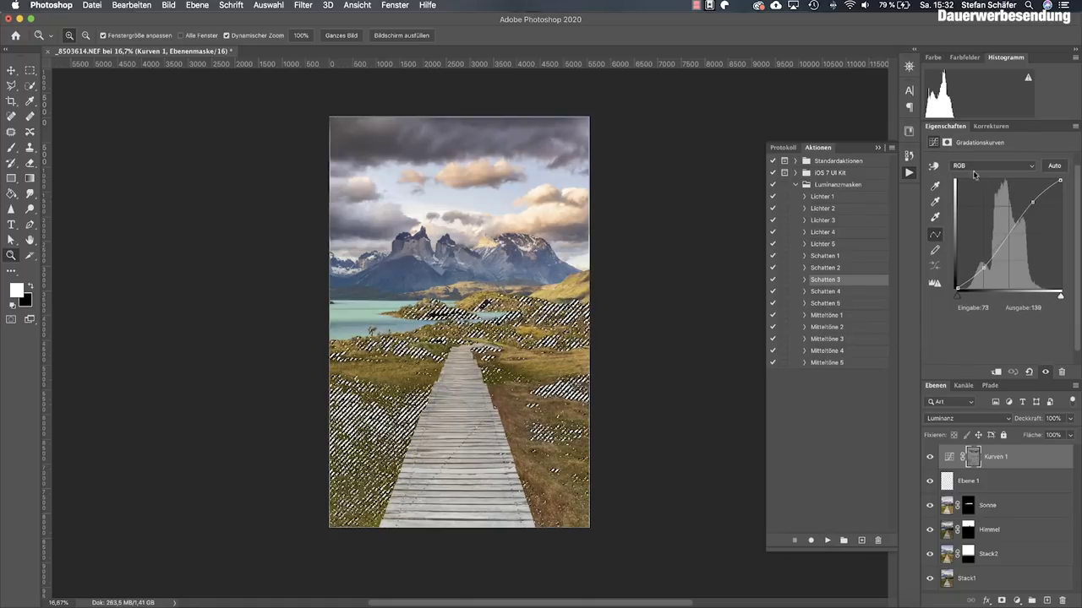
{"action": "left_click", "coordinate": [989, 127]}
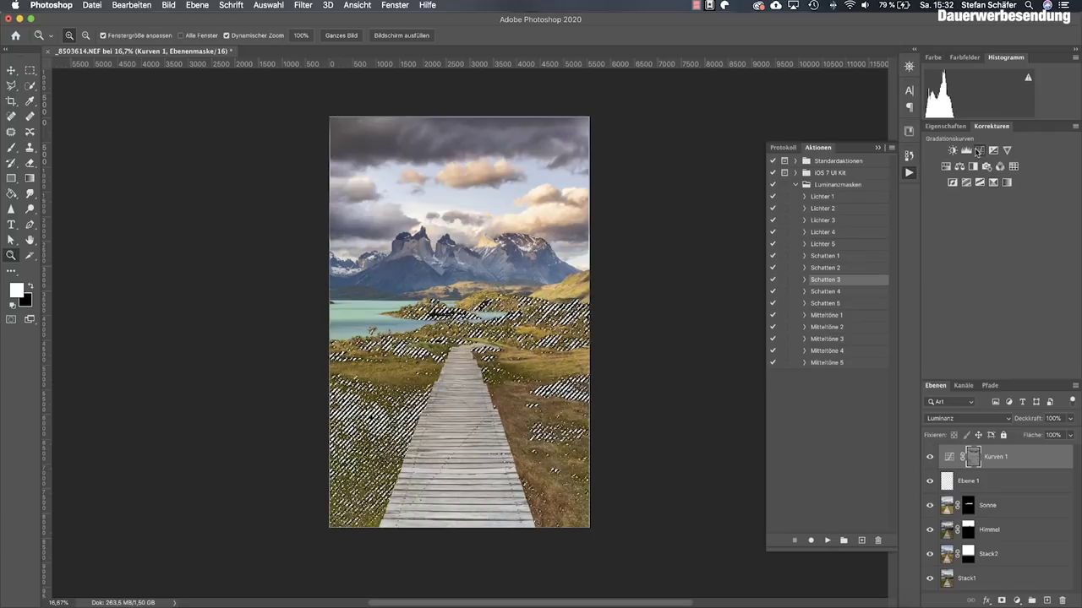
{"action": "left_click", "coordinate": [980, 149]}
{"action": "left_click_drag", "start_coordinate": [1008, 235], "coordinate": [1008, 239]}
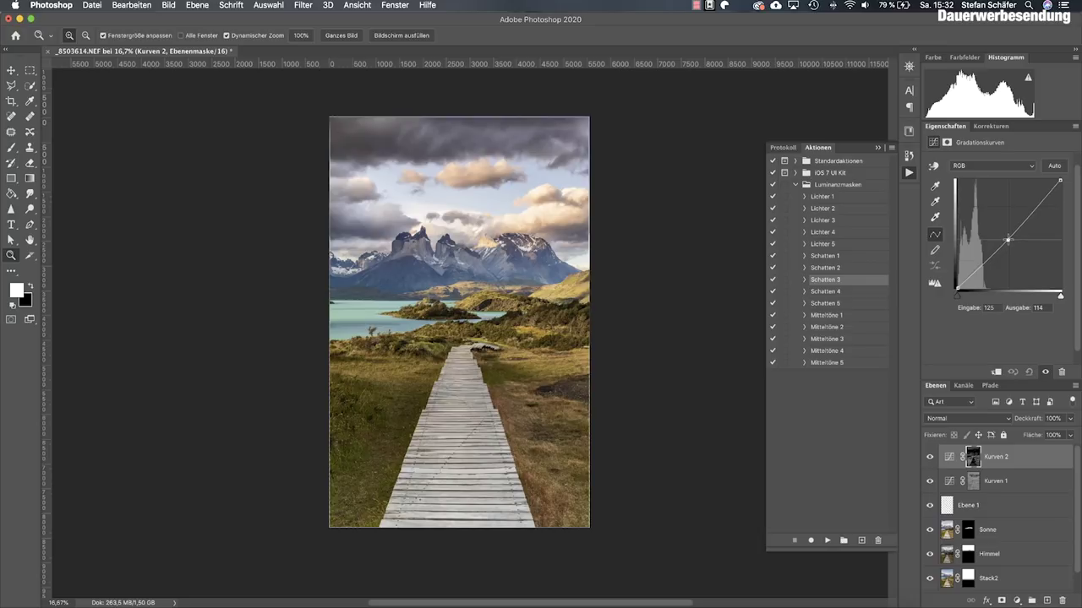
{"action": "left_click", "coordinate": [929, 462]}
{"action": "left_click", "coordinate": [929, 457]}
{"action": "left_click", "coordinate": [929, 457]}
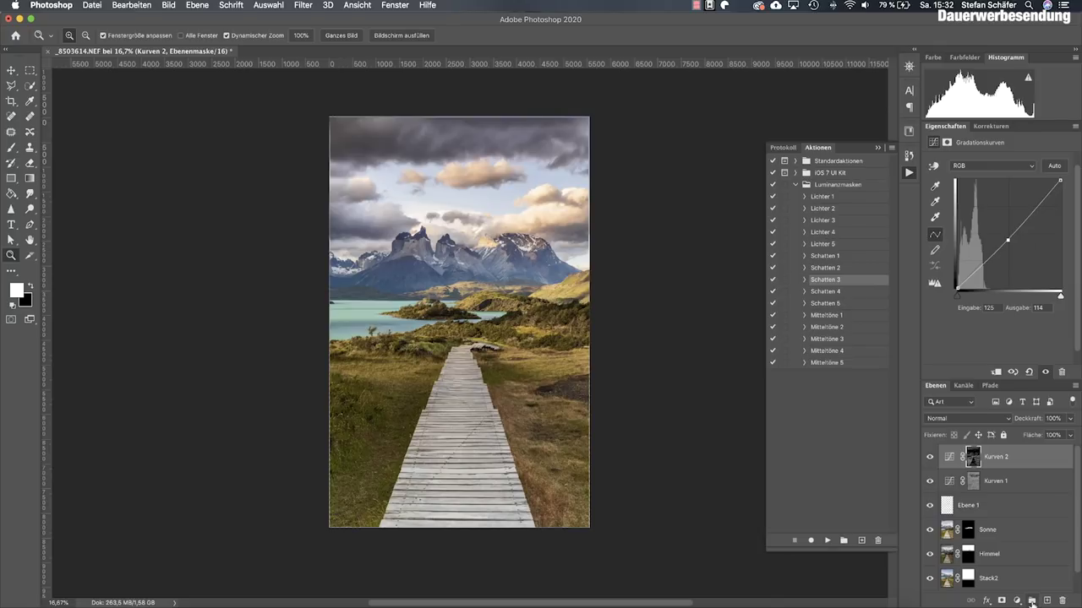
{"action": "left_click", "coordinate": [1032, 601]}
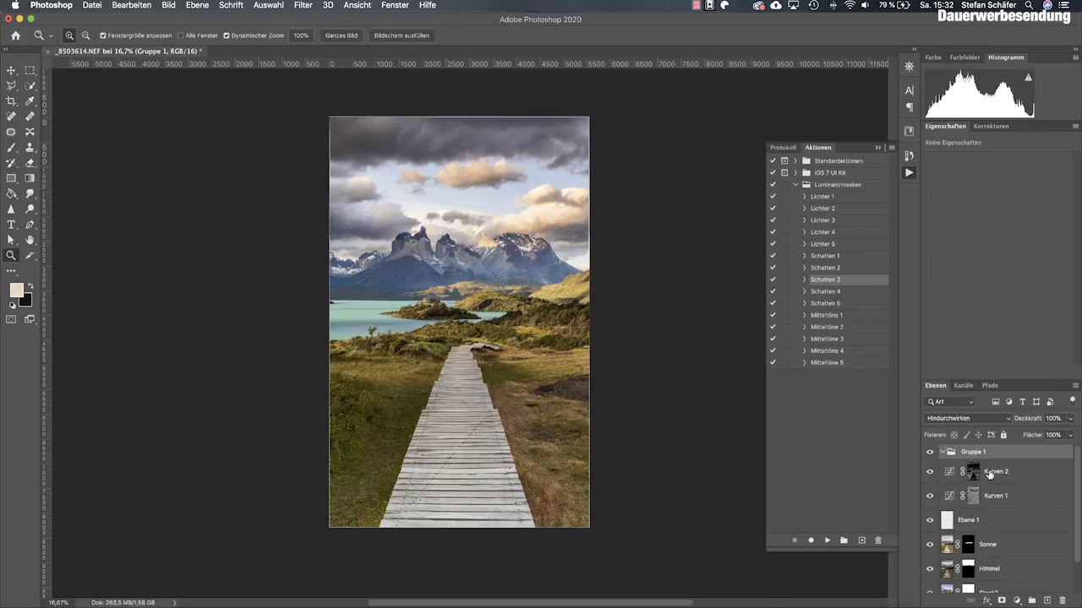
Step: Move Kurven 2 into Gruppe 1 and mask the group with a black gradient sparing the sky
{"action": "left_click_drag", "start_coordinate": [990, 475], "coordinate": [987, 460]}
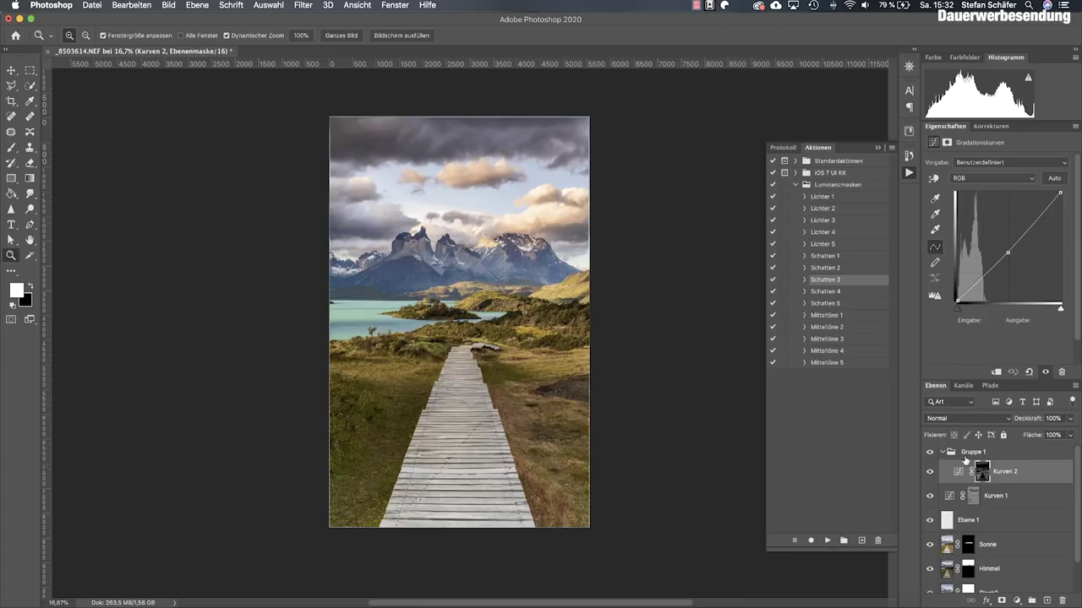
{"action": "left_click", "coordinate": [963, 453]}
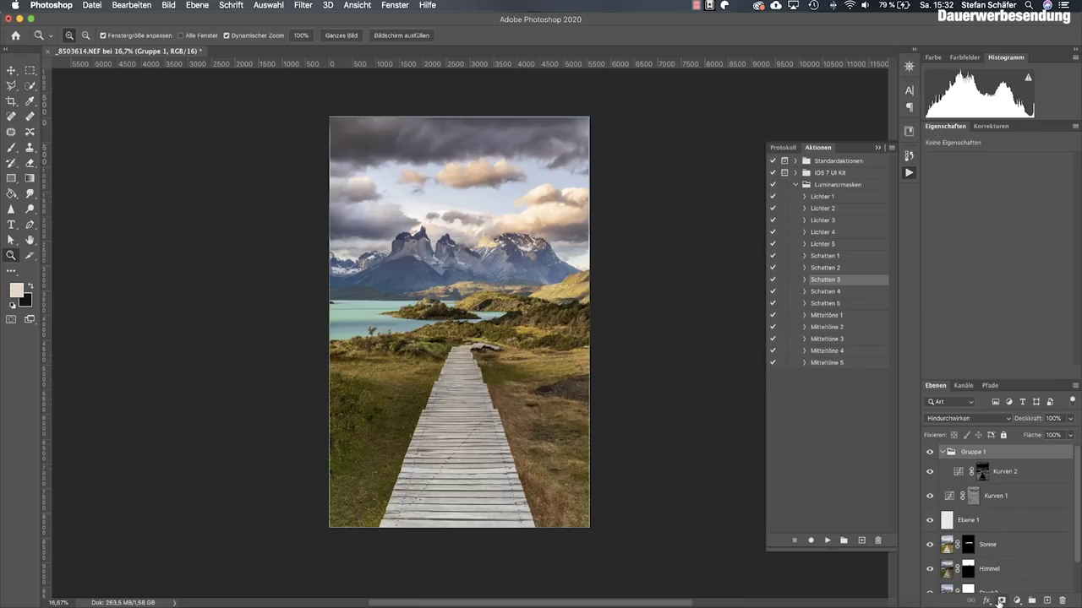
{"action": "left_click", "coordinate": [1000, 601]}
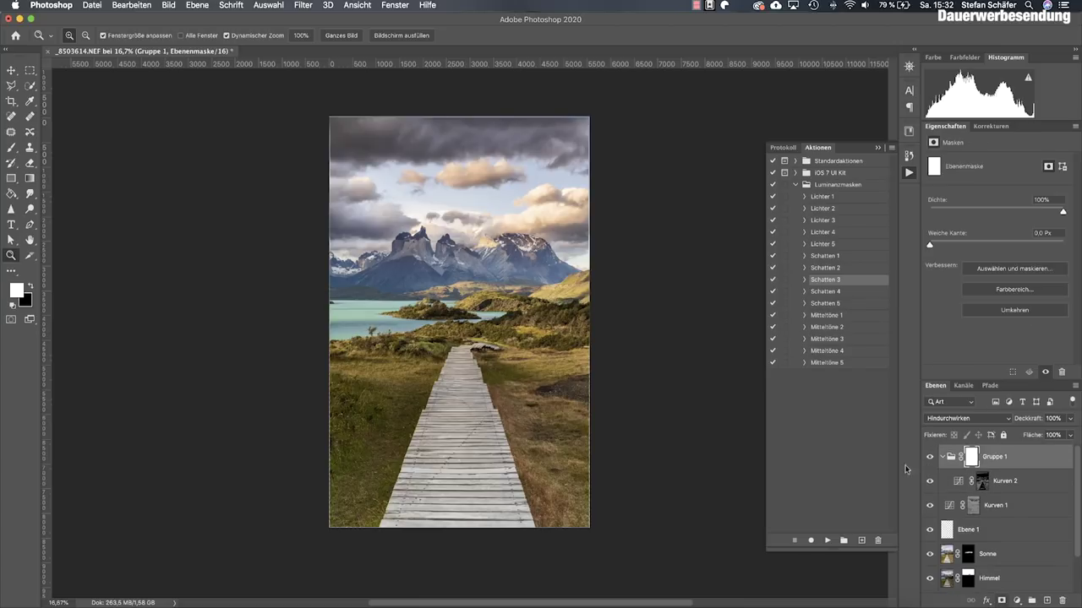
{"action": "left_click", "coordinate": [31, 287]}
{"action": "left_click", "coordinate": [31, 179]}
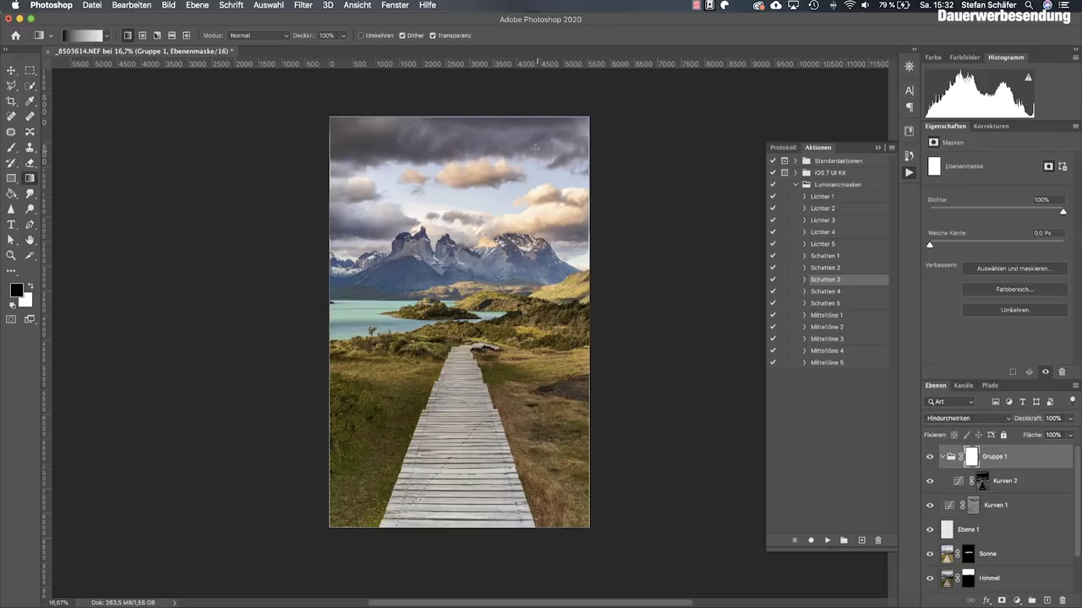
{"action": "left_click_drag", "start_coordinate": [453, 174], "coordinate": [454, 245]}
{"action": "scroll", "coordinate": [455, 245], "scroll_direction": "left", "scroll_amount": 3}
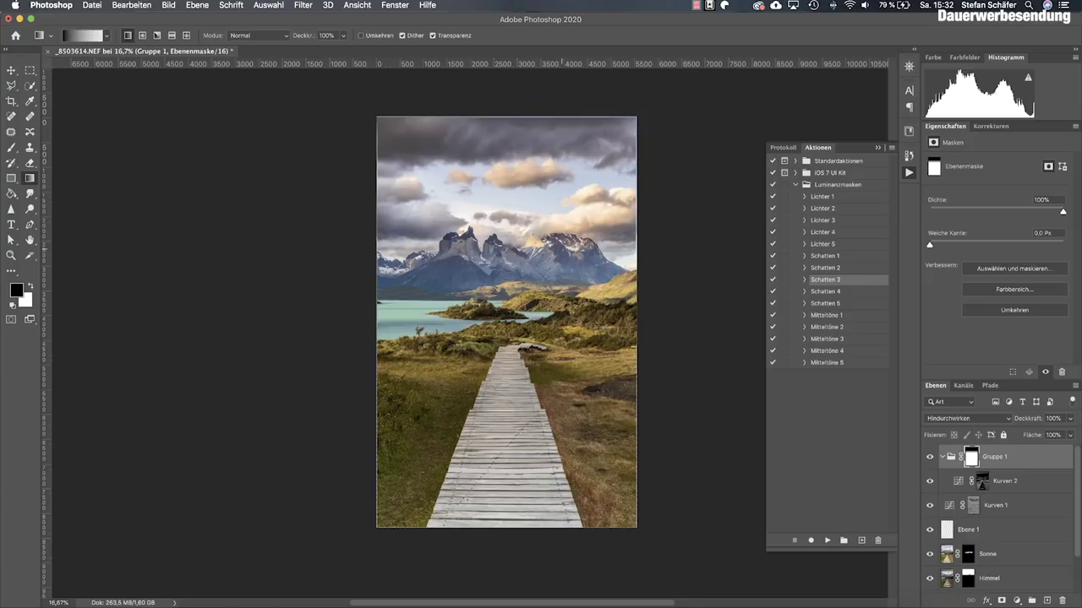
{"action": "left_click", "coordinate": [991, 126]}
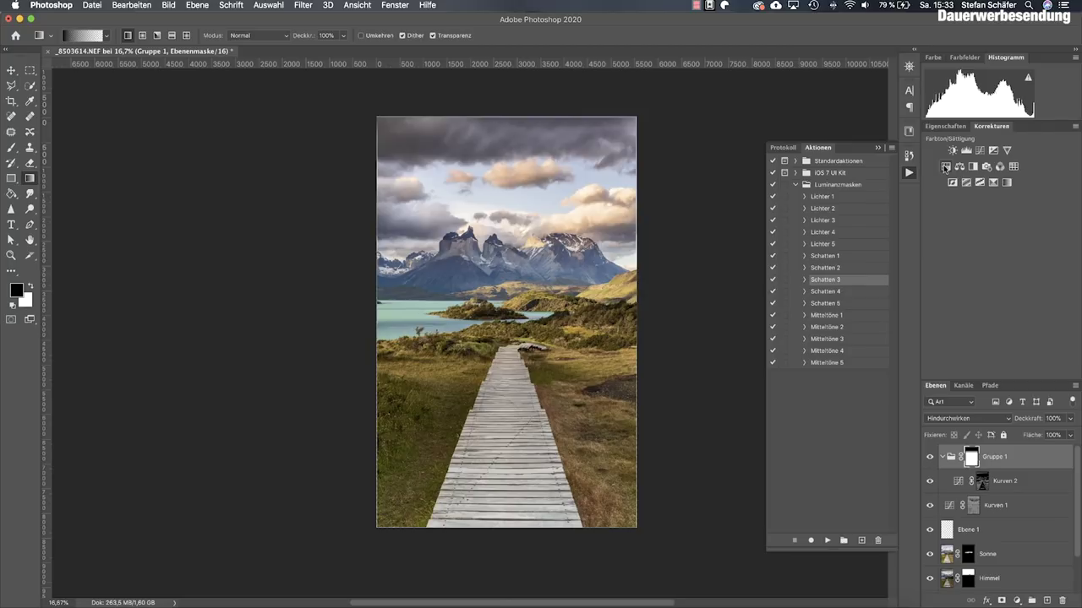
Step: Add a Farbton/Sättigung 1 layer higher in the stack with overall hue nudged to +3
{"action": "left_click", "coordinate": [945, 167]}
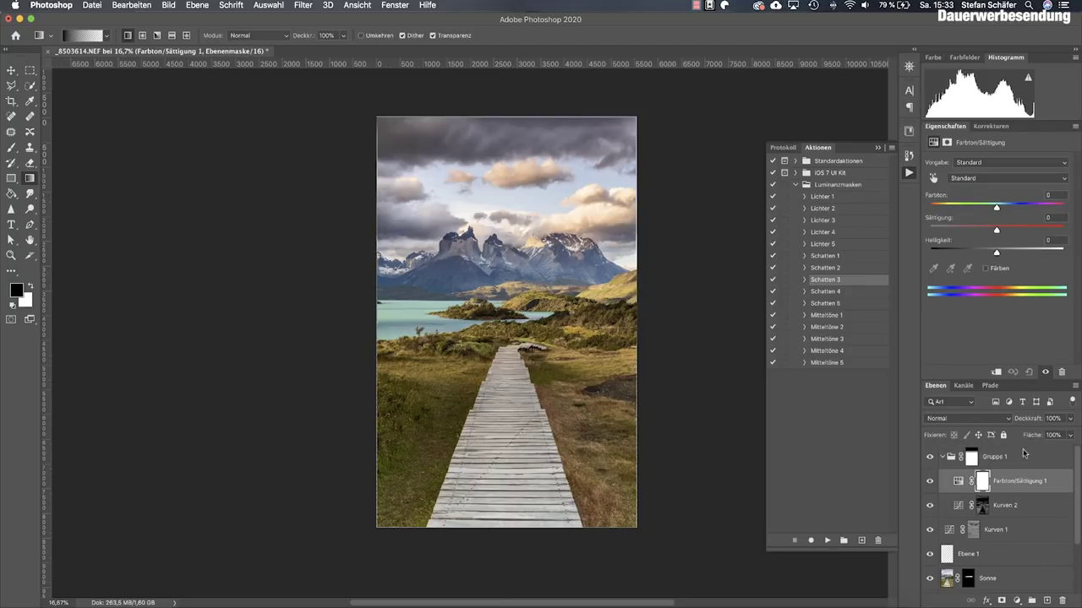
{"action": "left_click_drag", "start_coordinate": [1008, 485], "coordinate": [1013, 446]}
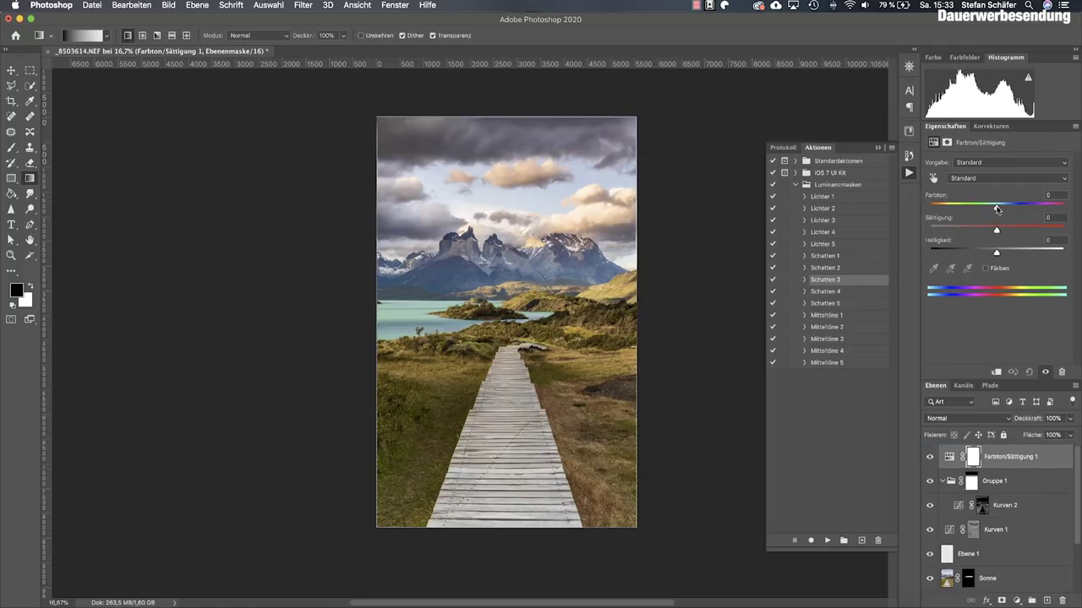
{"action": "left_click_drag", "start_coordinate": [997, 208], "coordinate": [998, 210]}
Step: Shift the Grüntöne hue to +13 and Gelbtöne hue to +4, then compare on and off
{"action": "left_click", "coordinate": [997, 178]}
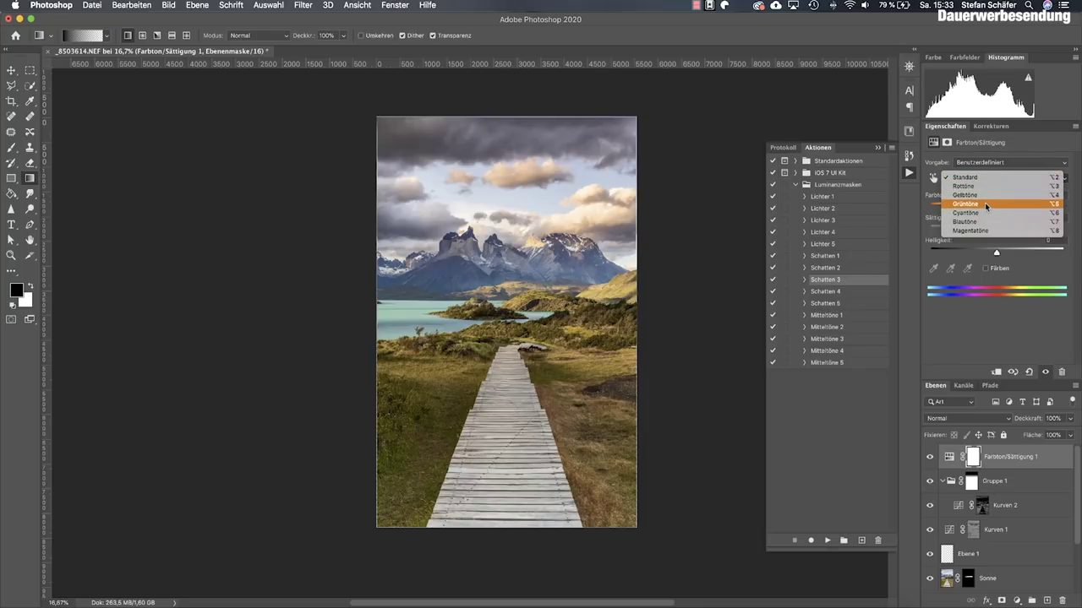
{"action": "left_click", "coordinate": [984, 204]}
{"action": "mouse_move", "coordinate": [996, 208]}
{"action": "left_mouse_down"}
{"action": "mouse_move", "coordinate": [979, 209]}
{"action": "mouse_move", "coordinate": [1006, 214]}
{"action": "left_mouse_up"}
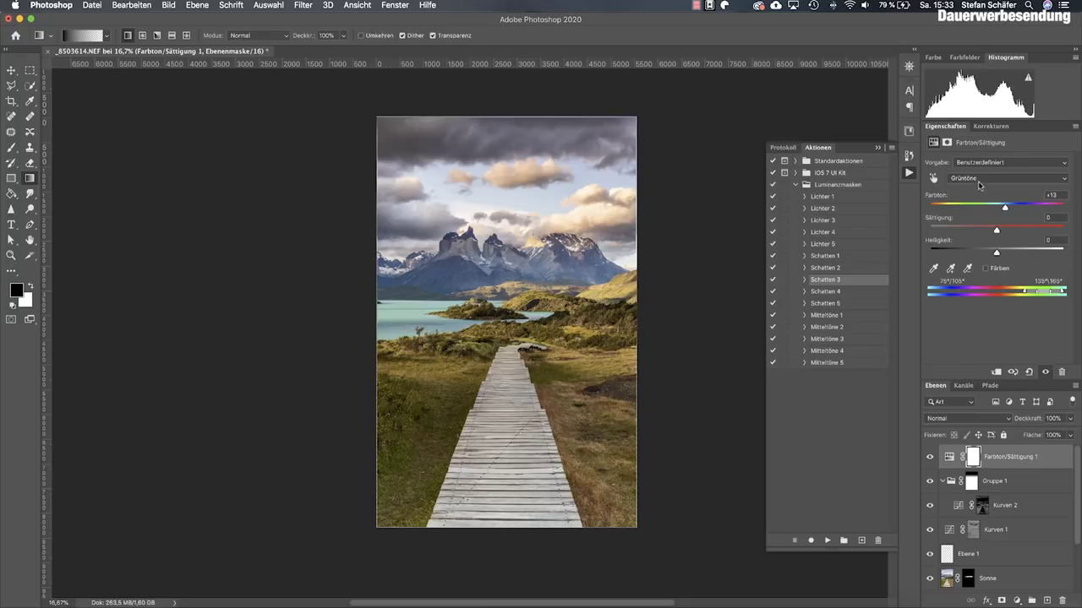
{"action": "left_click", "coordinate": [979, 185]}
{"action": "left_click", "coordinate": [967, 168]}
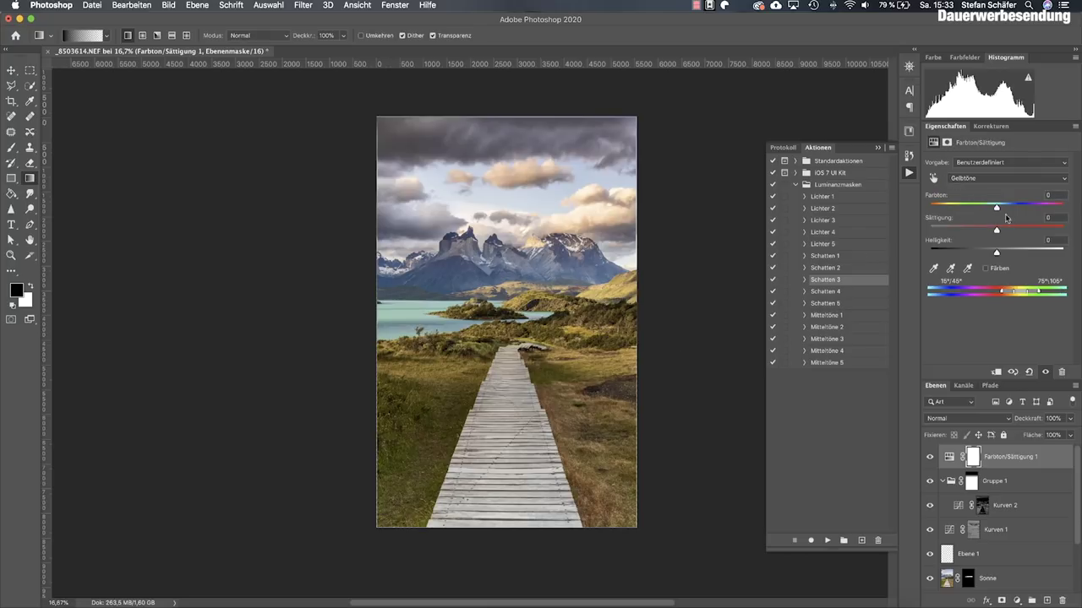
{"action": "left_click_drag", "start_coordinate": [997, 207], "coordinate": [1003, 210]}
{"action": "left_click", "coordinate": [929, 457]}
{"action": "left_click", "coordinate": [929, 457]}
Step: Fill the Farbton/Sättigung 1 mask with a top-to-bottom black-to-white gradient so the sky is spared
{"action": "left_click", "coordinate": [928, 458]}
{"action": "left_click", "coordinate": [929, 458]}
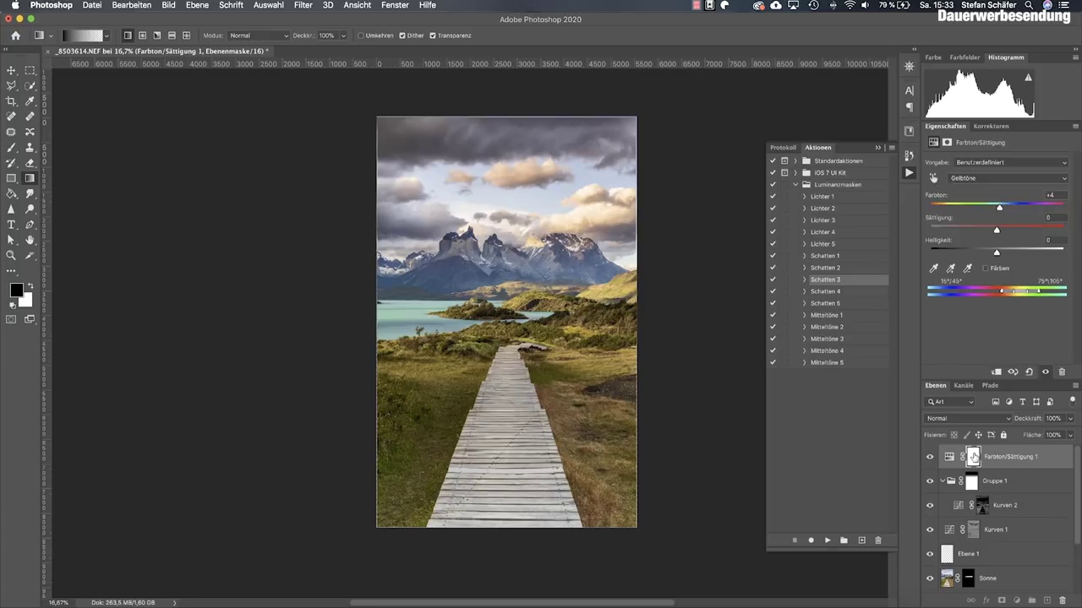
{"action": "left_click", "coordinate": [973, 457]}
{"action": "left_click", "coordinate": [12, 149]}
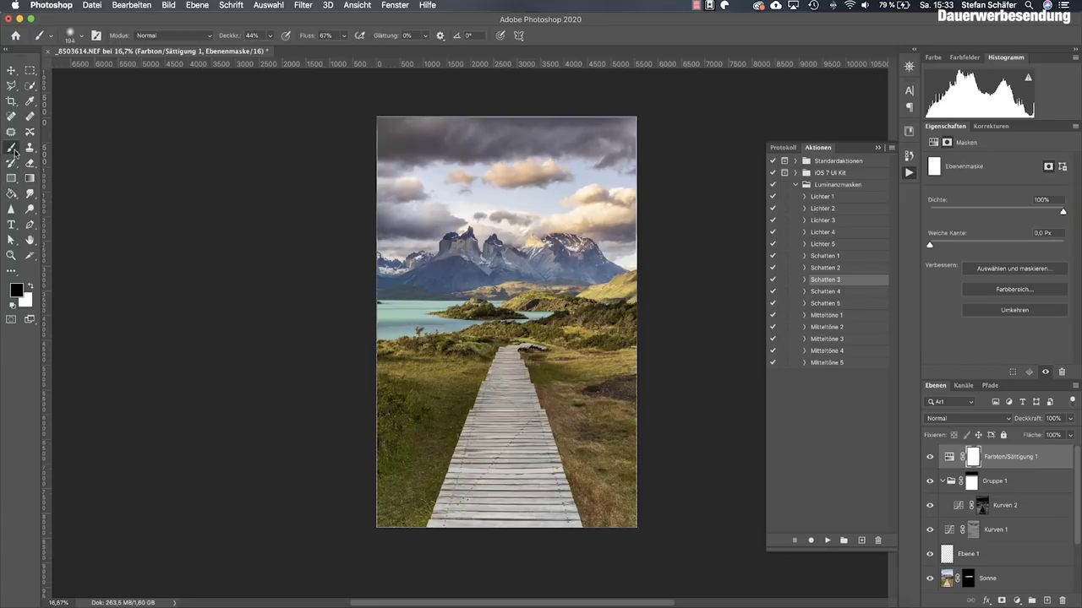
{"action": "scroll", "coordinate": [121, 83], "scroll_direction": "down", "scroll_amount": 1}
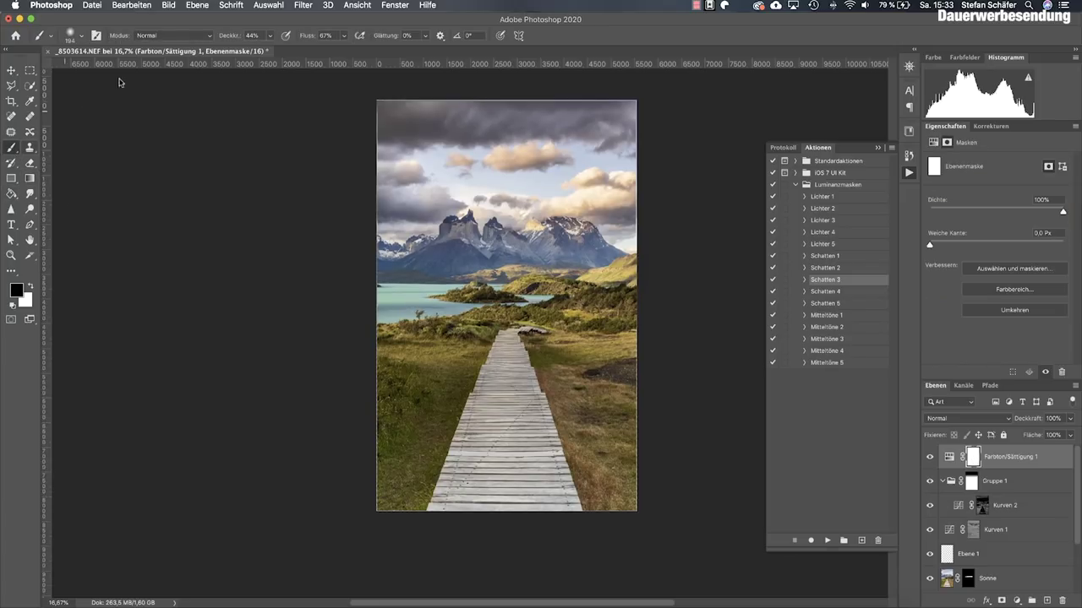
{"action": "left_click", "coordinate": [29, 178]}
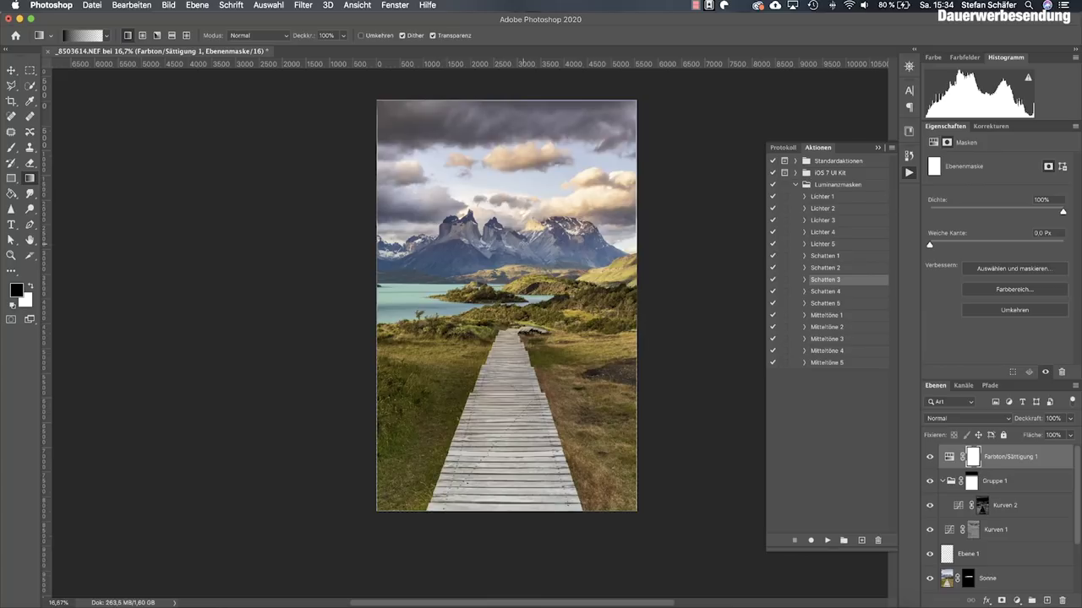
{"action": "left_click_drag", "start_coordinate": [525, 244], "coordinate": [526, 244]}
{"action": "left_click", "coordinate": [930, 457]}
Step: Stamp visible layers into Ebene 2, apply a 1.5 px Hochpass, and blend it as Ineinanderkopieren
{"action": "key", "text": "ctrl+alt+shift+e"}
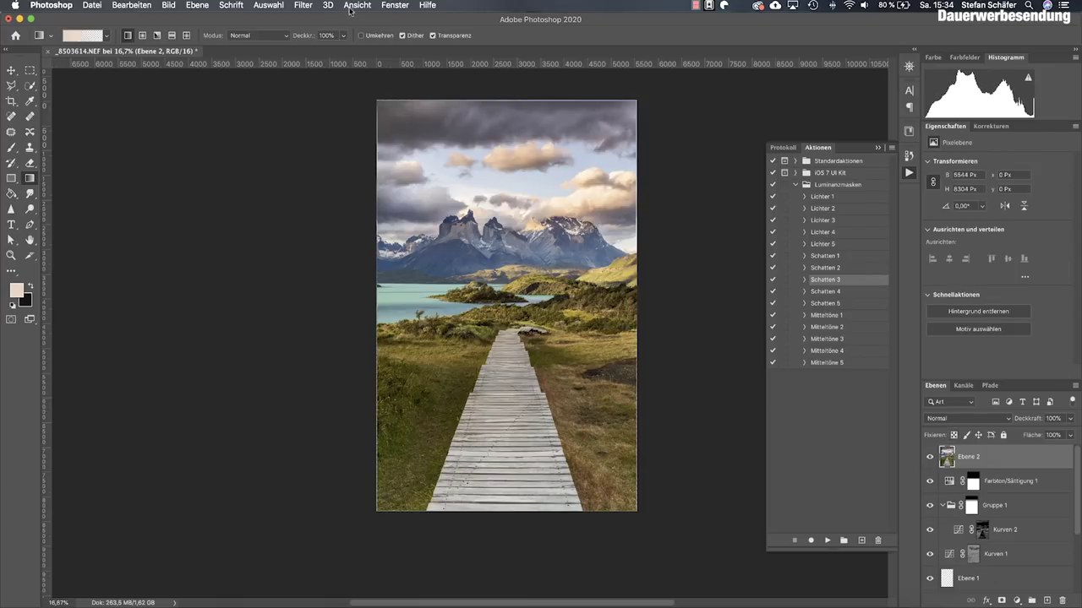
{"action": "left_click", "coordinate": [304, 7]}
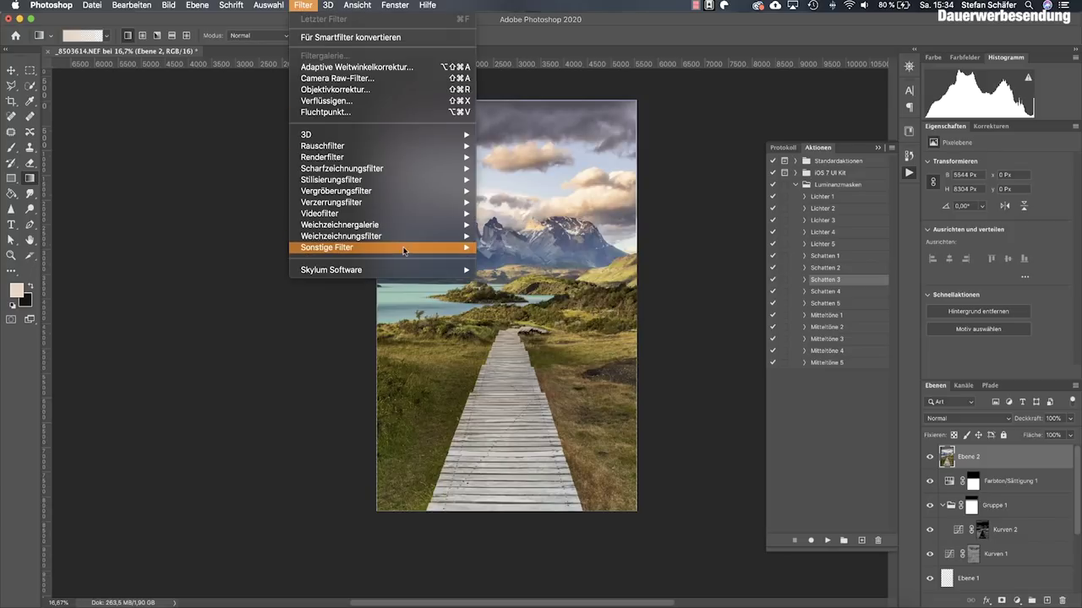
{"action": "mouse_move", "coordinate": [355, 248]}
{"action": "left_click", "coordinate": [517, 282]}
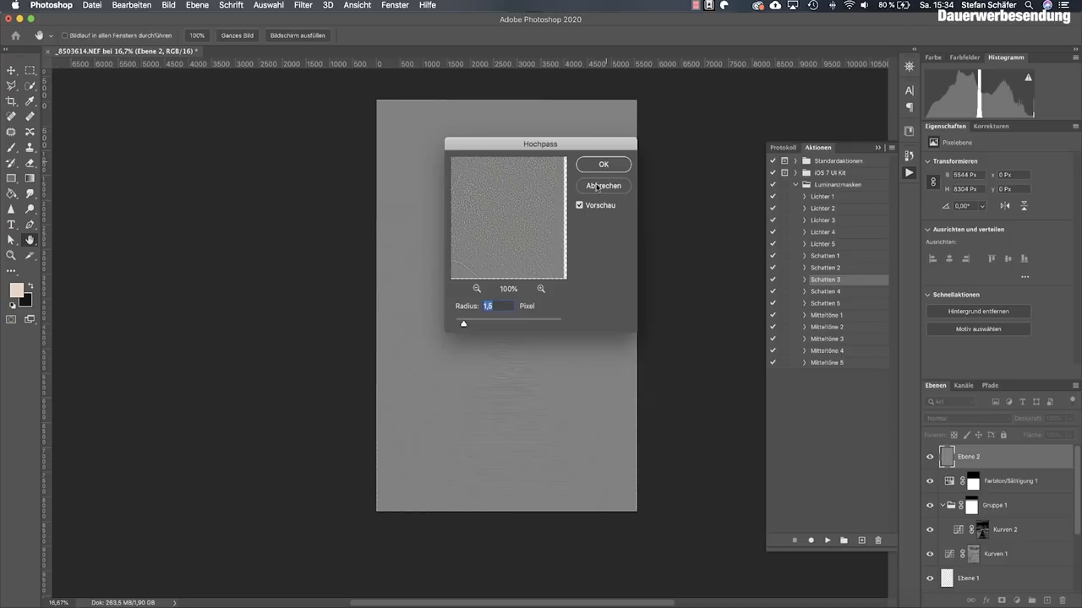
{"action": "key", "text": "Return"}
{"action": "key", "text": "g"}
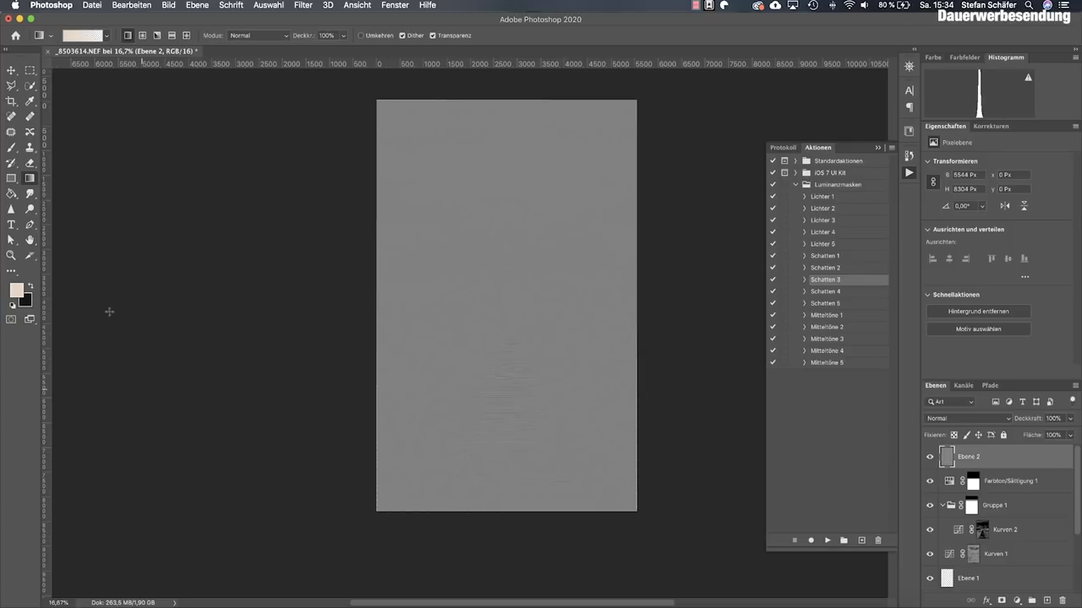
{"action": "left_click", "coordinate": [942, 421]}
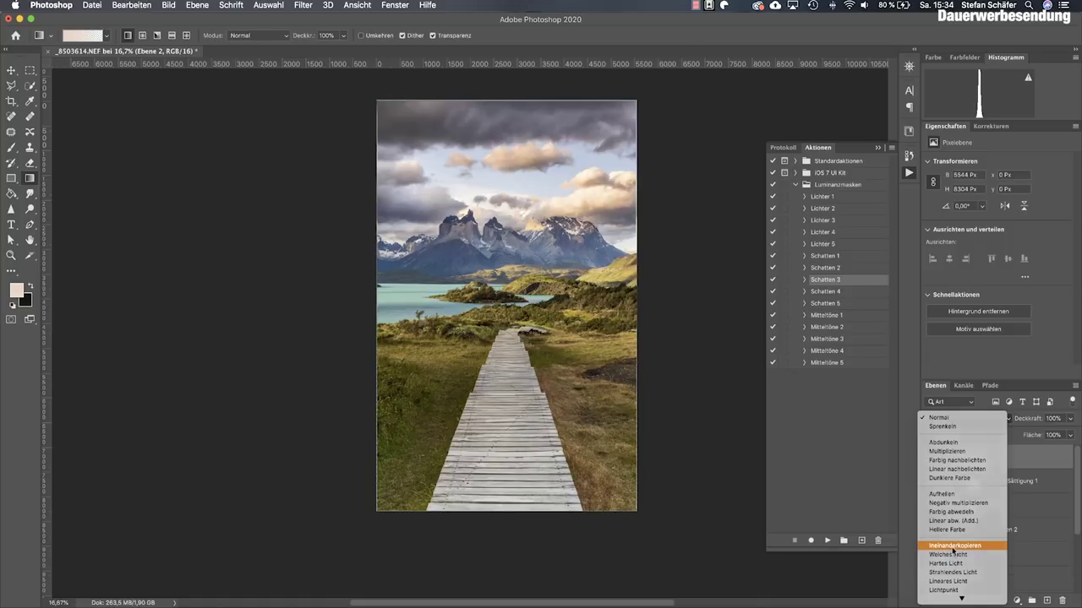
{"action": "left_click", "coordinate": [954, 548]}
Step: Zoom in on the lake and boardwalk and compare the sharpening layer Ebene 2 on and off
{"action": "key", "text": "z"}
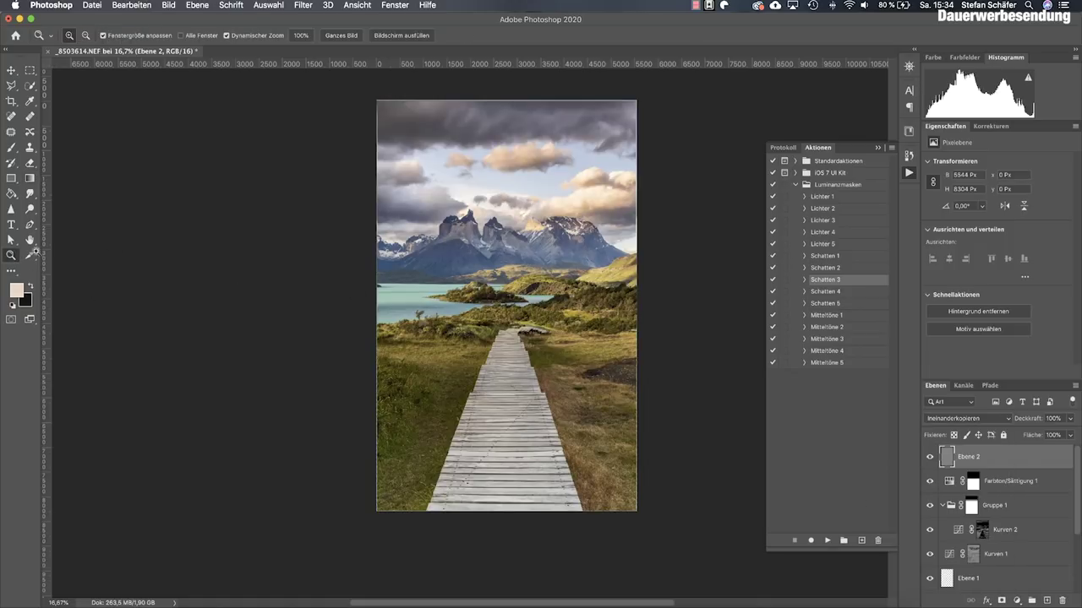
{"action": "left_click_drag", "start_coordinate": [549, 271], "coordinate": [525, 326]}
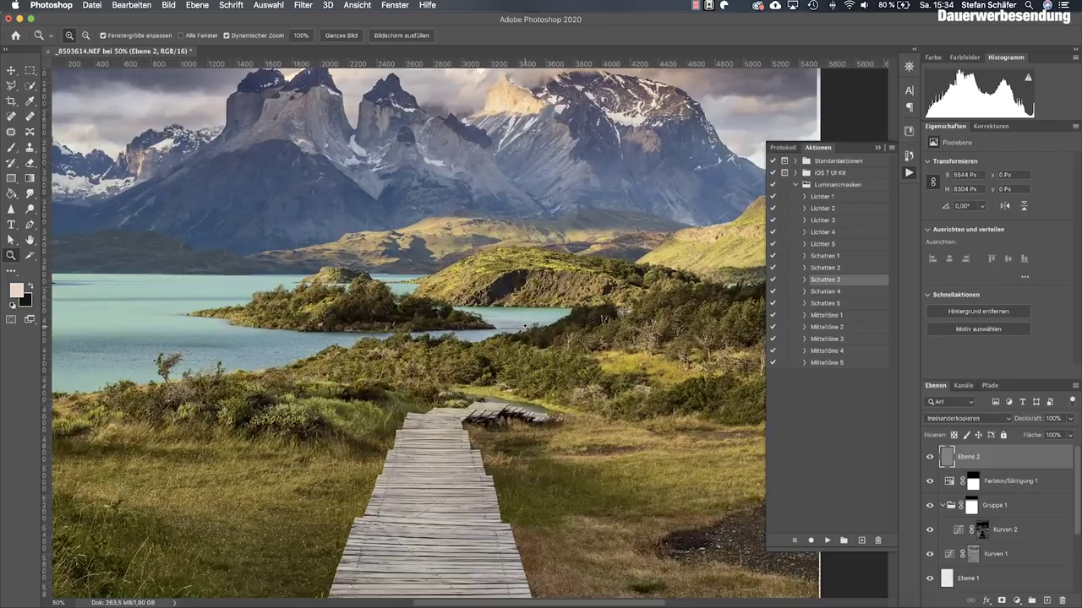
{"action": "left_click", "coordinate": [525, 327]}
{"action": "left_click", "coordinate": [930, 457]}
{"action": "left_click", "coordinate": [930, 458]}
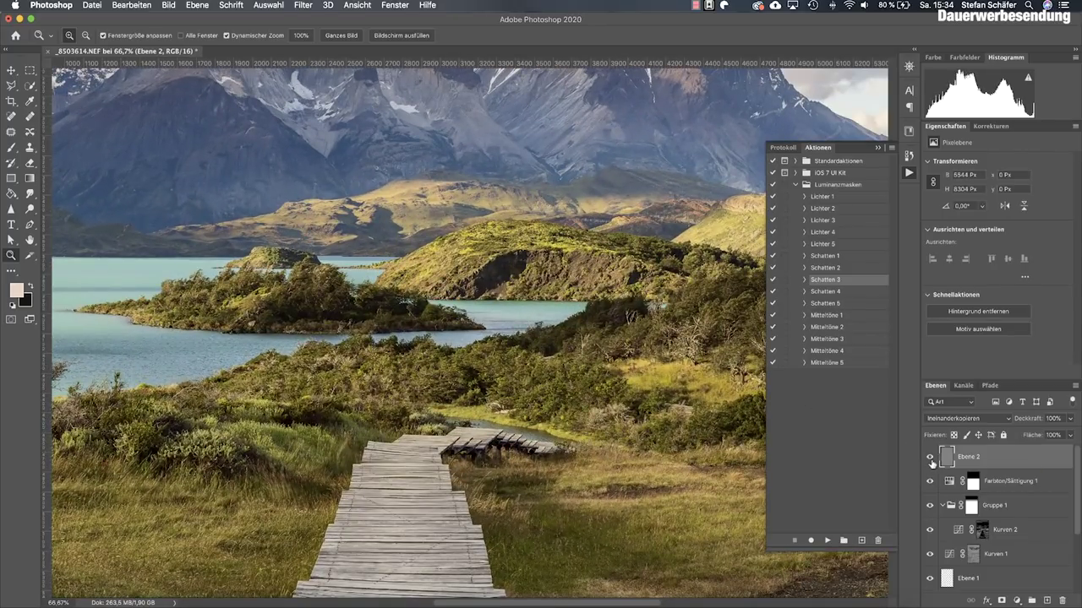
{"action": "left_click", "coordinate": [930, 458]}
{"action": "left_click", "coordinate": [931, 457]}
Step: Lower Ebene 2's opacity to 70% and review the result across the whole image
{"action": "left_click", "coordinate": [409, 412], "text": "alt"}
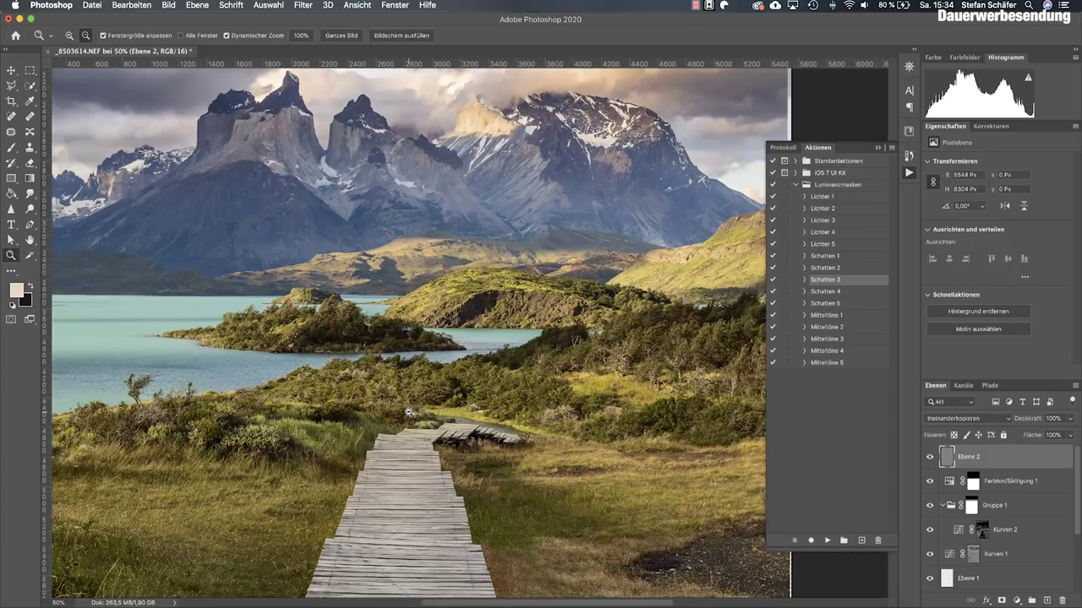
{"action": "left_click", "coordinate": [1070, 418]}
{"action": "left_click_drag", "start_coordinate": [1069, 433], "coordinate": [1055, 435]}
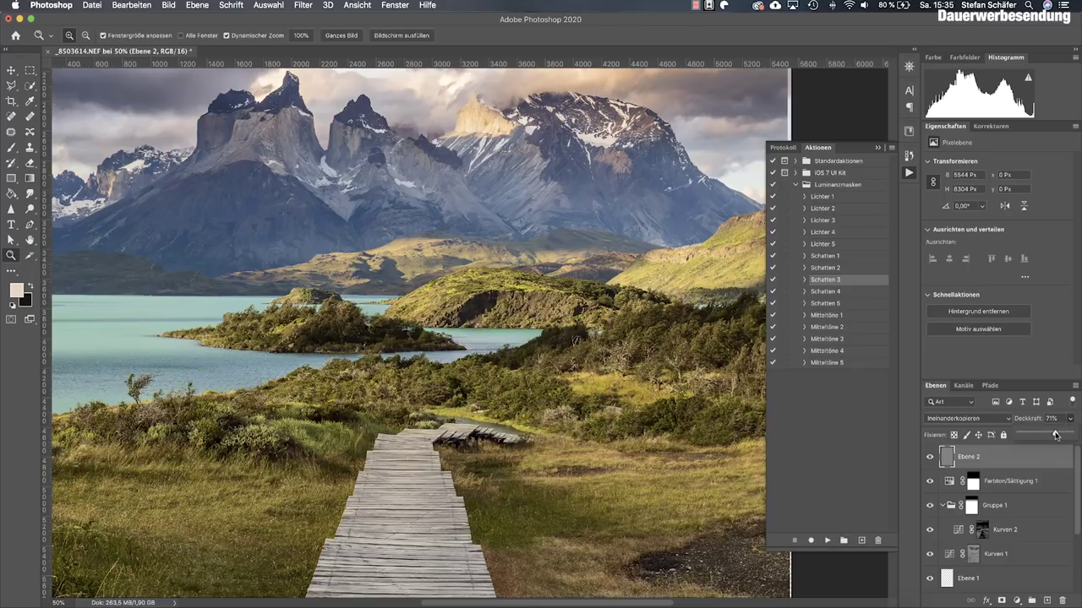
{"action": "left_click", "coordinate": [331, 401], "text": "alt"}
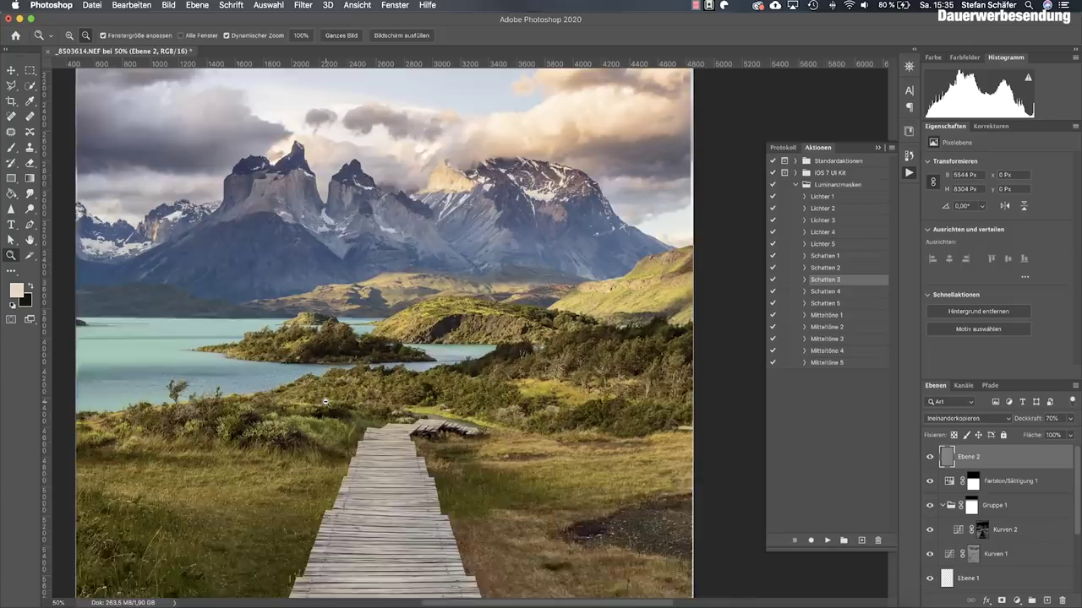
{"action": "left_click", "coordinate": [331, 402], "text": "alt"}
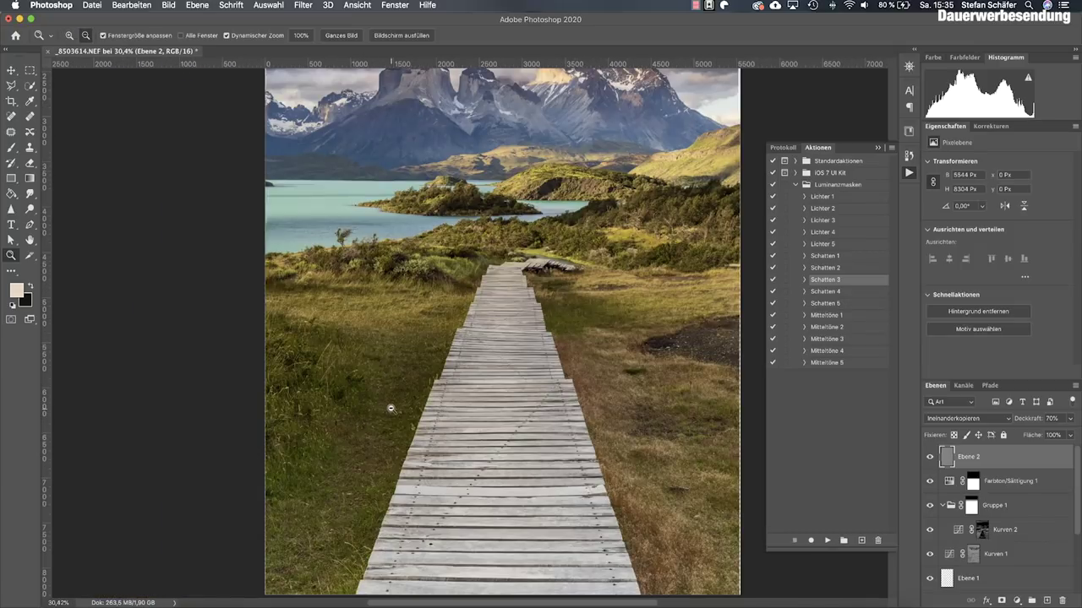
{"action": "left_click", "coordinate": [496, 417]}
{"action": "left_click", "coordinate": [496, 416], "text": "alt"}
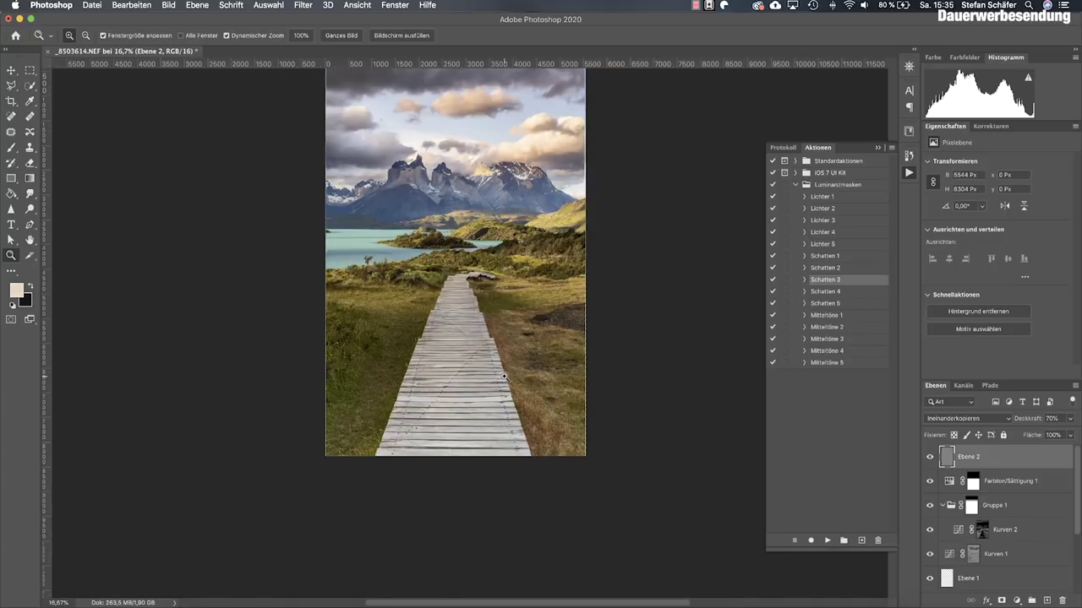
{"action": "key", "text": "m"}
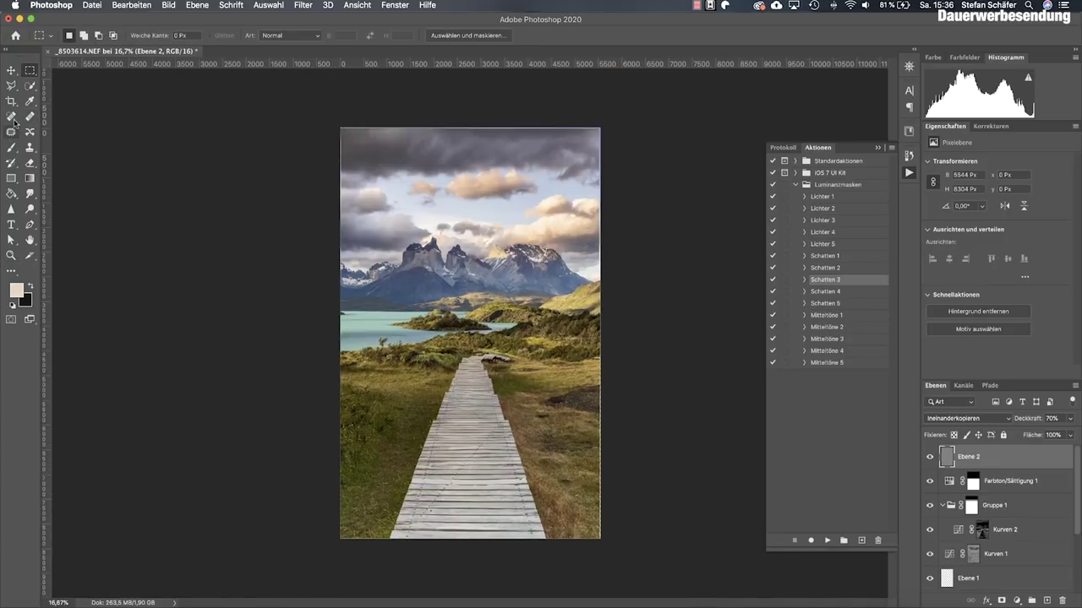
Step: Crop slightly in from both corners and shift the scene about 140 px lower in the frame
{"action": "left_click", "coordinate": [7, 102]}
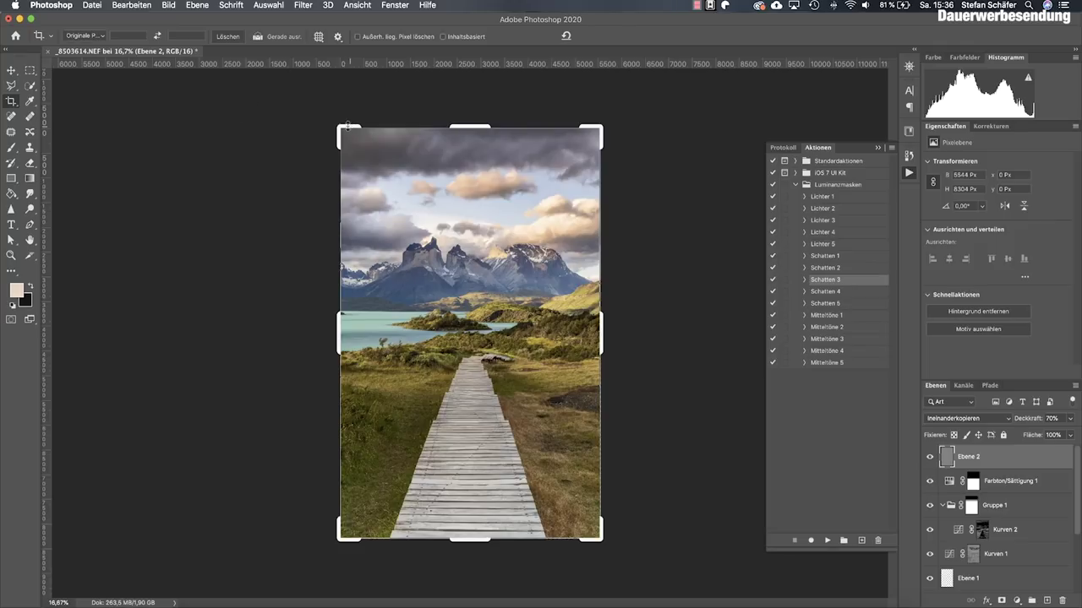
{"action": "left_click_drag", "start_coordinate": [341, 126], "coordinate": [341, 127]}
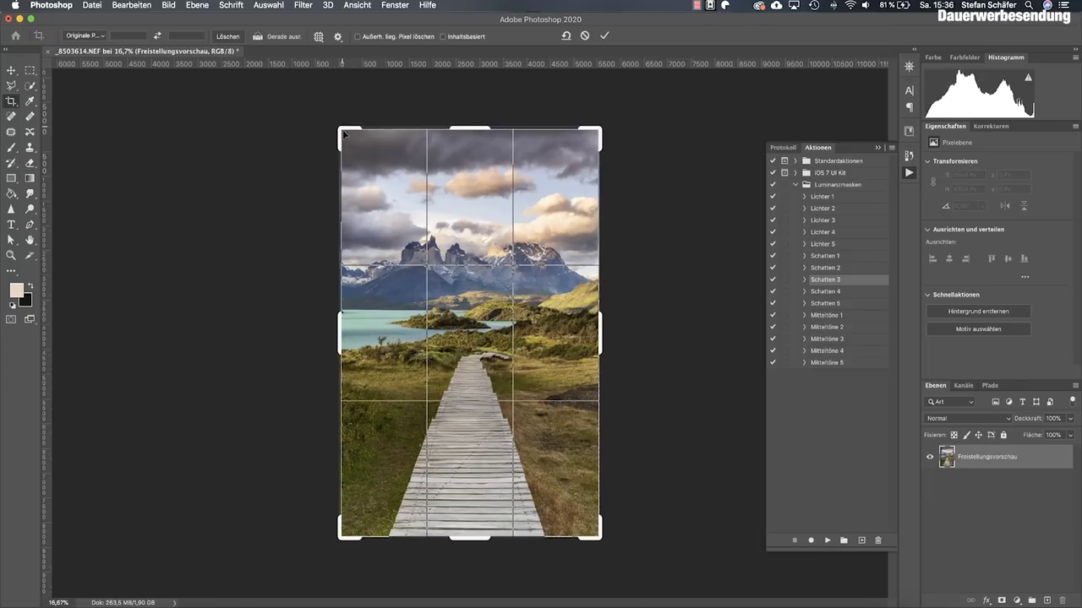
{"action": "left_click_drag", "start_coordinate": [599, 537], "coordinate": [598, 536]}
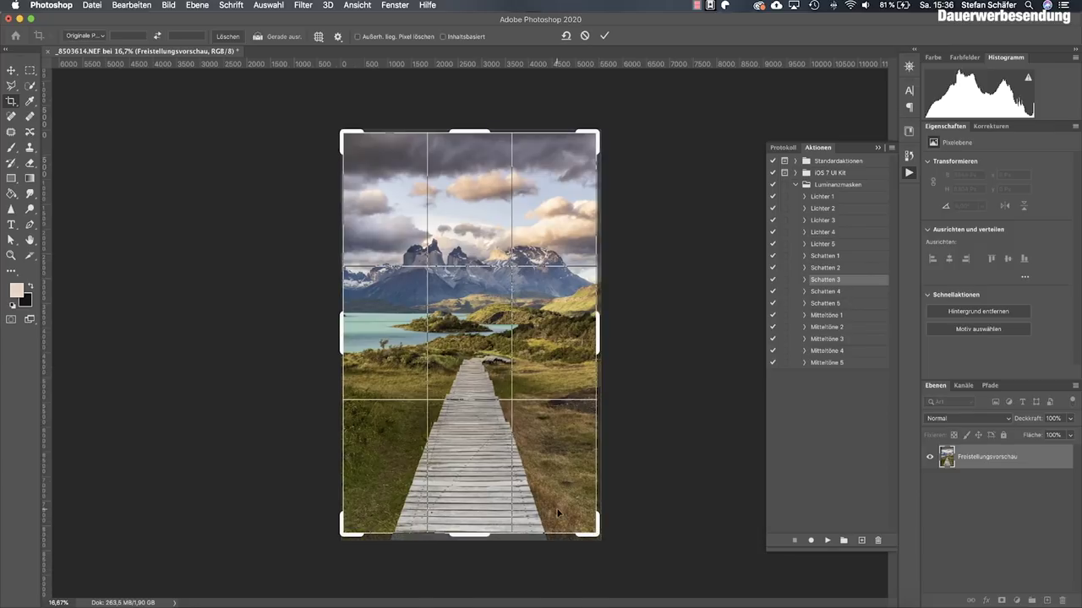
{"action": "key", "text": "super+r"}
{"action": "left_click_drag", "start_coordinate": [338, 131], "coordinate": [343, 136]}
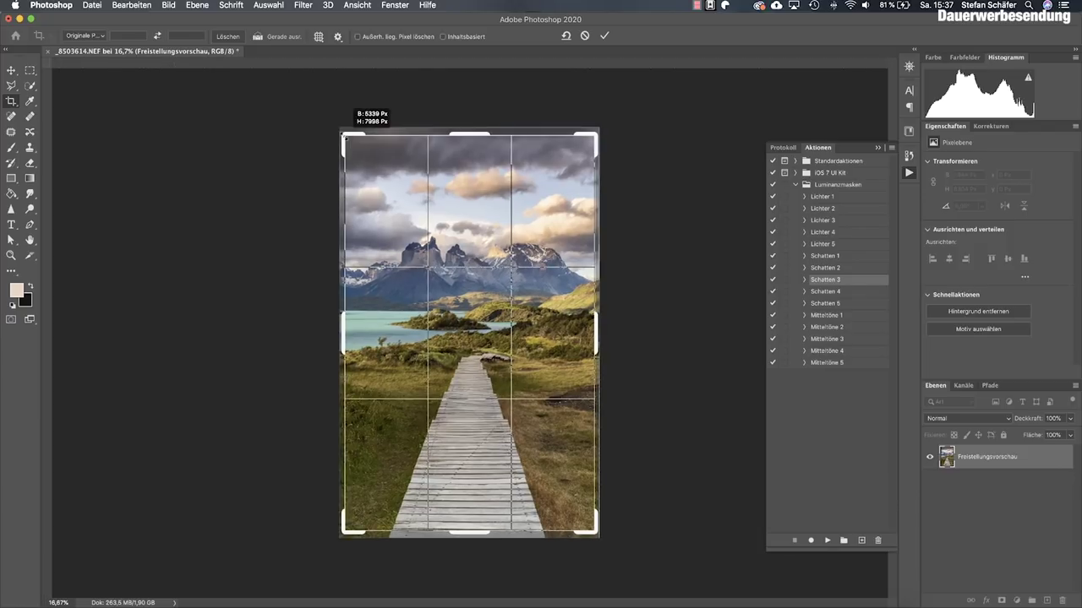
{"action": "key", "text": "super+r"}
{"action": "left_click_drag", "start_coordinate": [468, 501], "coordinate": [475, 461]}
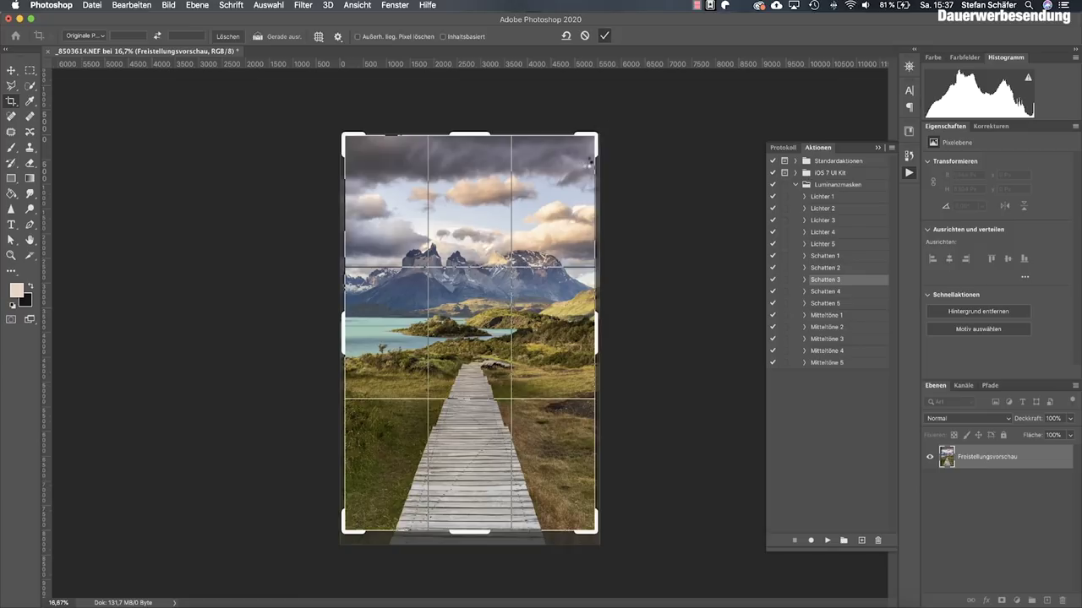
{"action": "key", "text": "Return"}
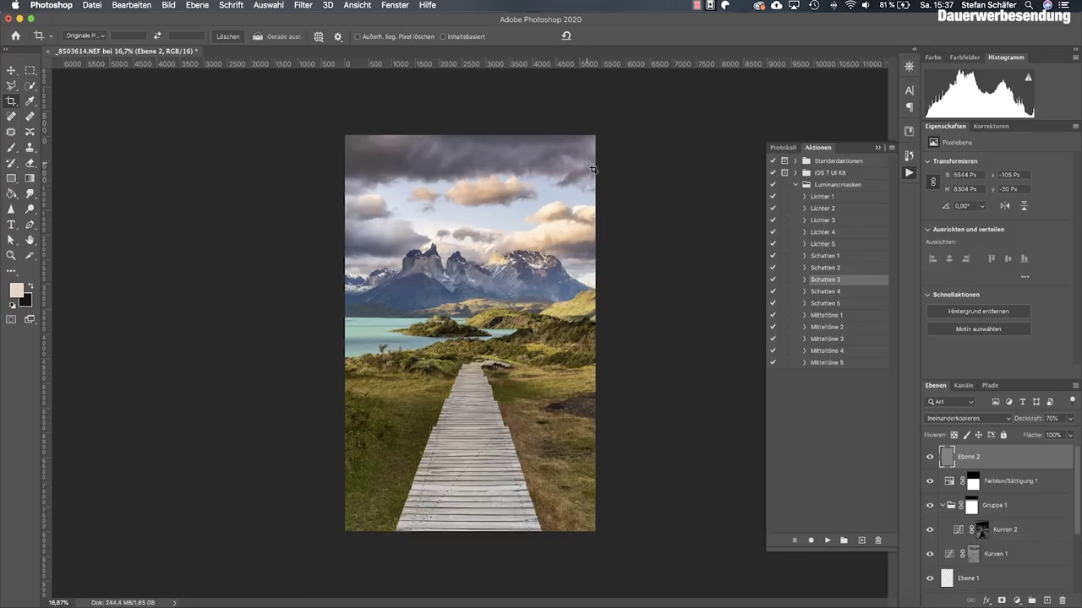